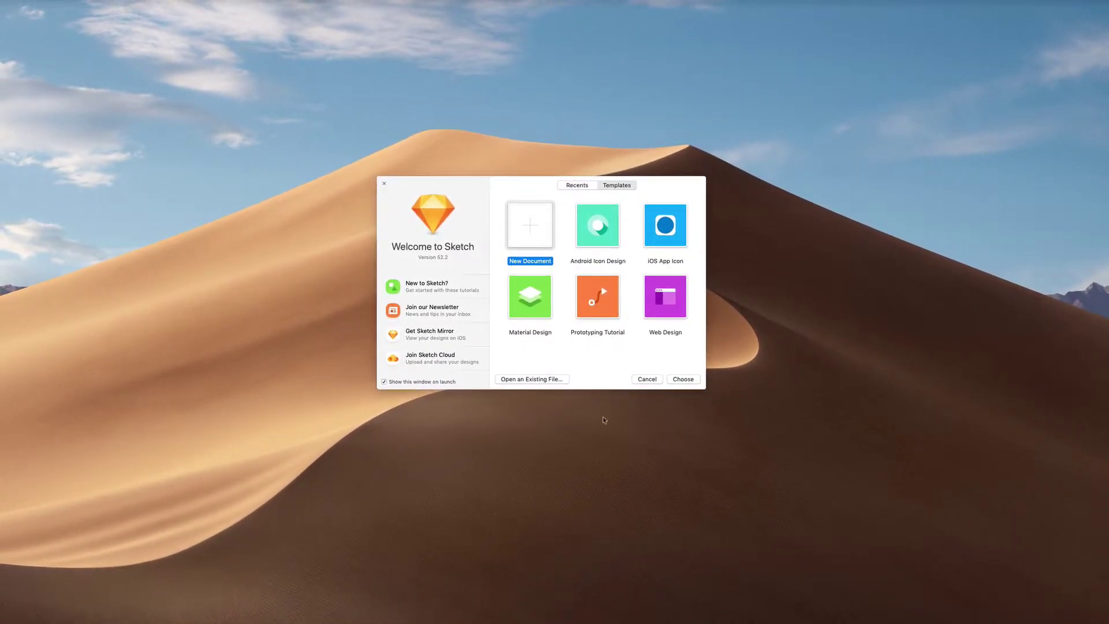
- Create a new blank document and add a 1920×1080 Apple TV artboard
click(691, 379)
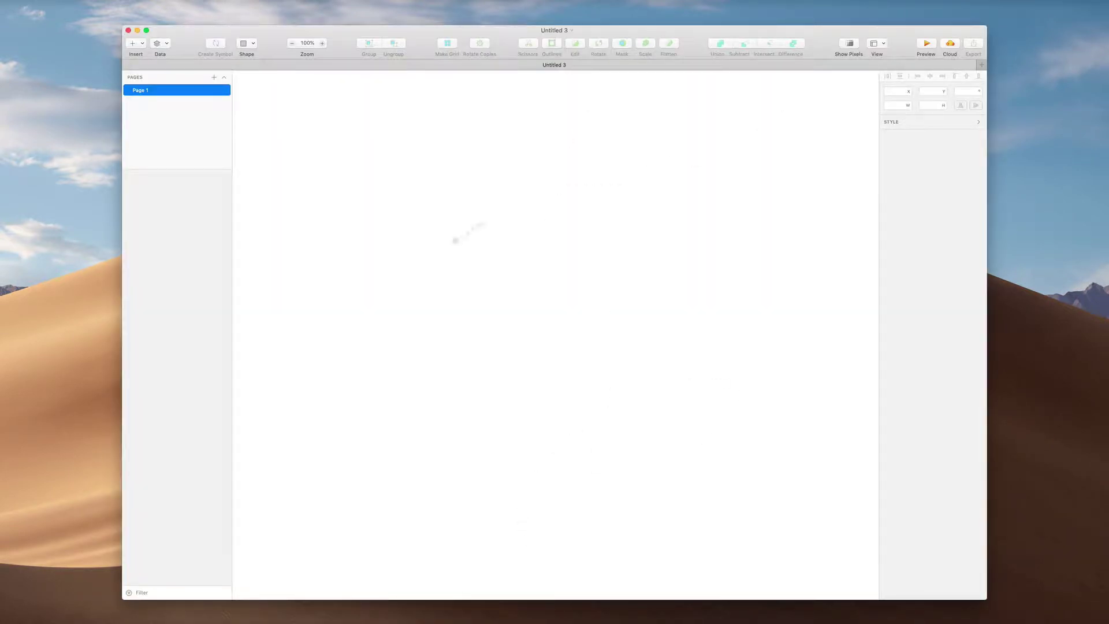
key(a)
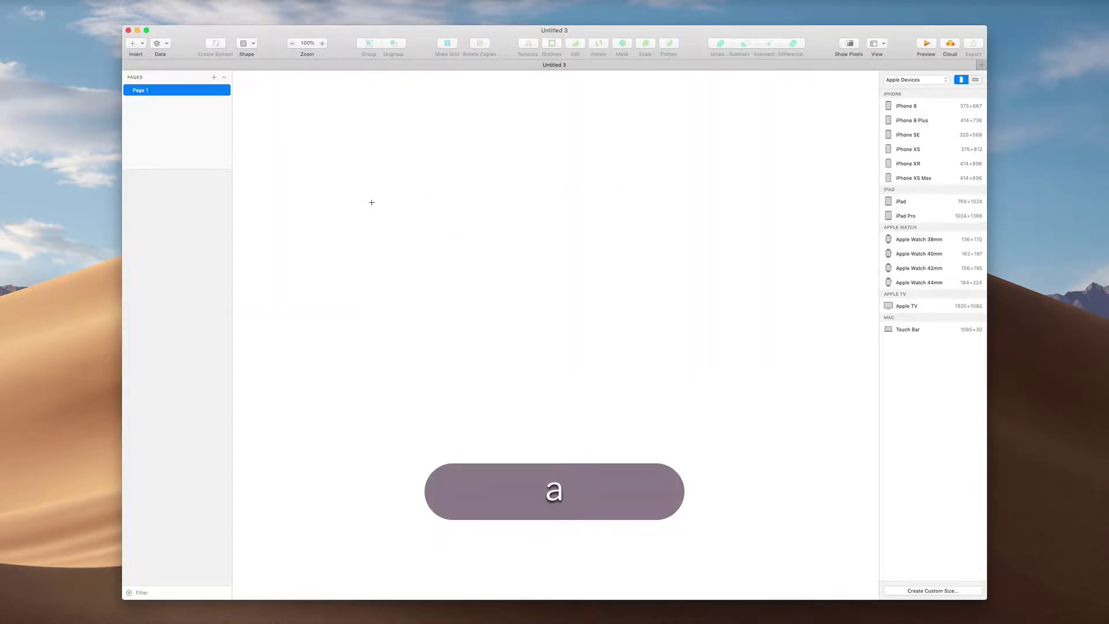
click(917, 306)
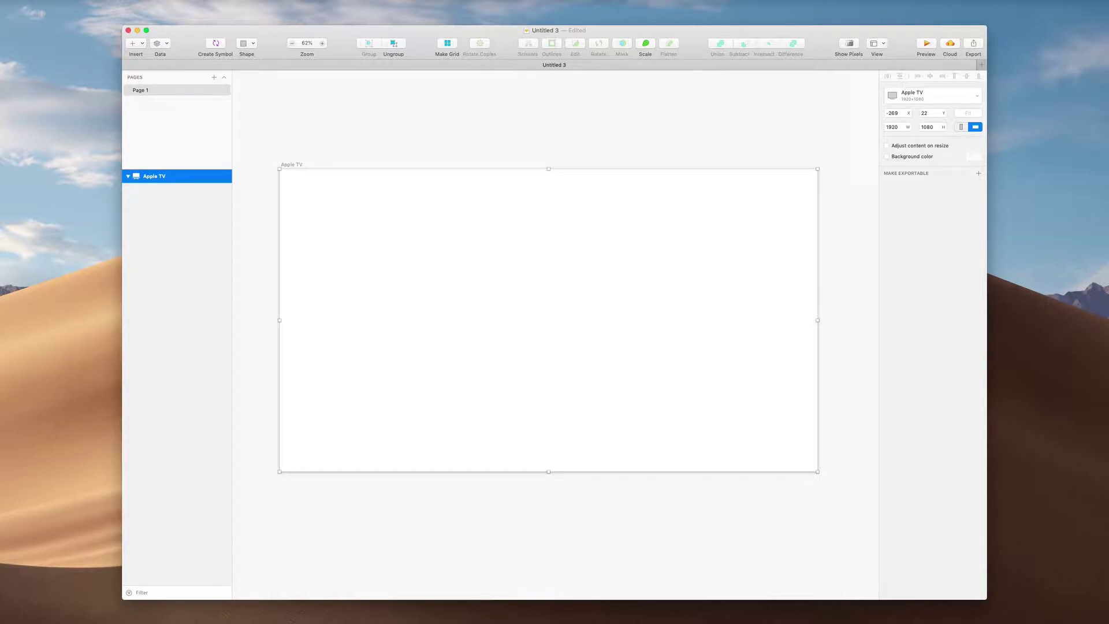
click(468, 111)
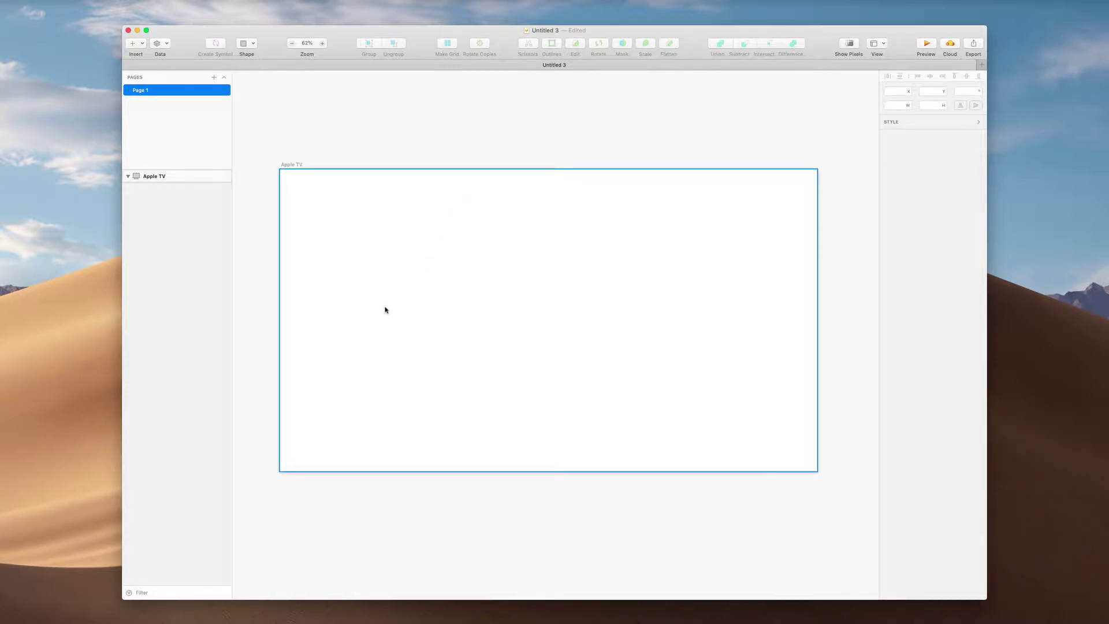
scroll(385, 309, up, 2)
scroll(386, 310, right, 1)
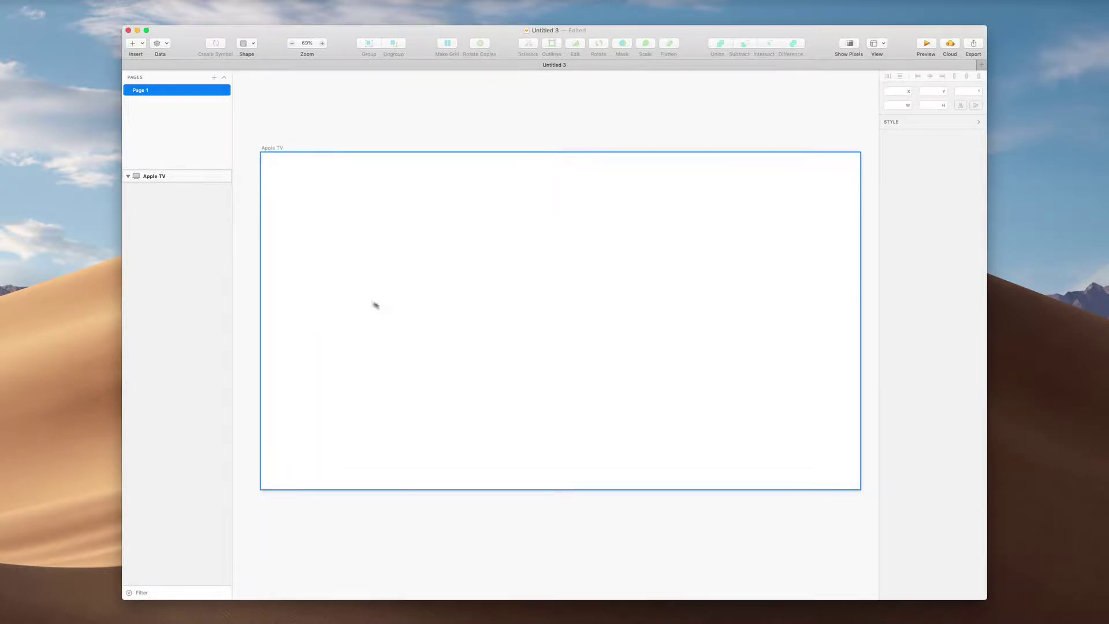
key(r)
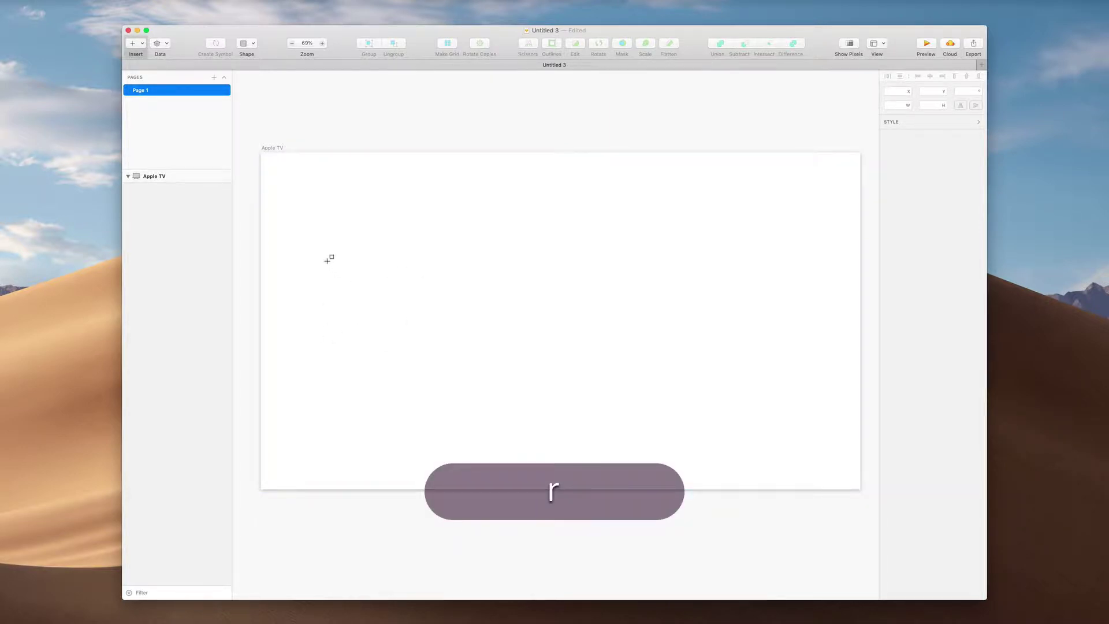
drag(326, 261, 451, 385)
mouse_move(387, 327)
mouse_down()
mouse_move(376, 287)
mouse_move(387, 320)
mouse_up()
key(BackSpace)
- Draw a square of about 451×451 in the left part of the artboard, vertically centred
key(r)
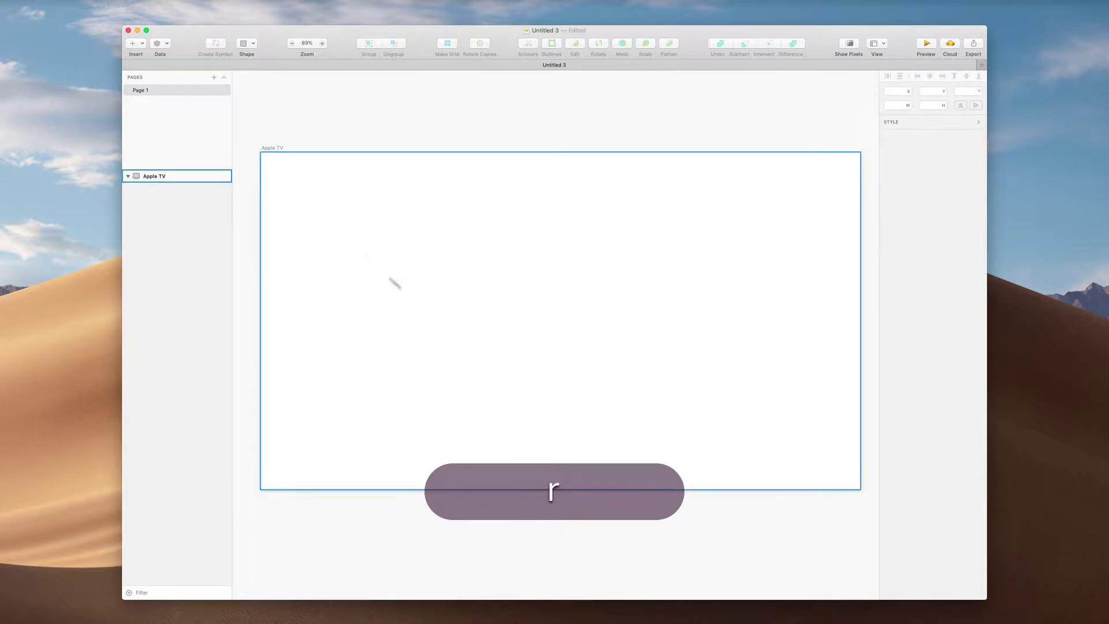
drag(321, 246, 450, 385)
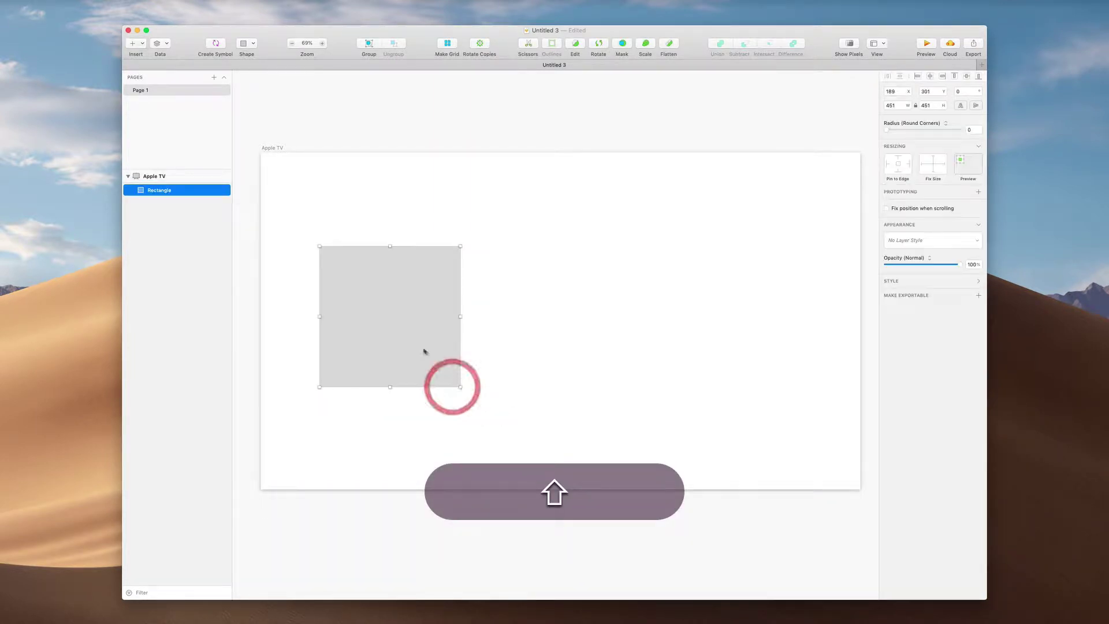
mouse_move(424, 349)
mouse_down()
mouse_move(416, 327)
mouse_move(420, 351)
mouse_up()
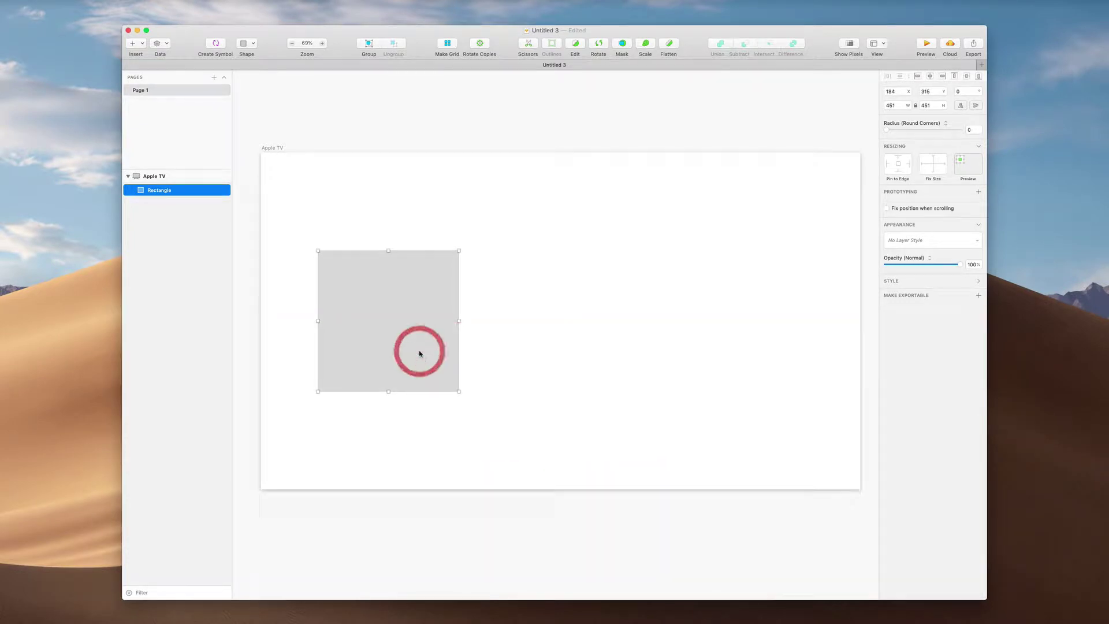
- Draw a circle of about 459×459 to the right of the square
key(o)
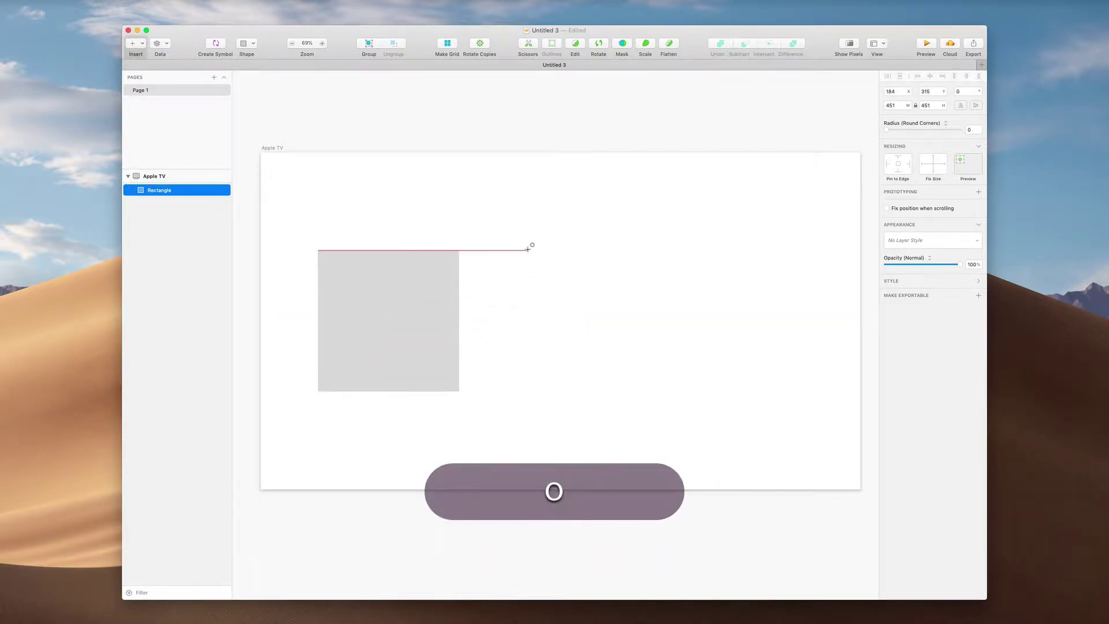
drag(525, 250, 669, 391)
key(shift)
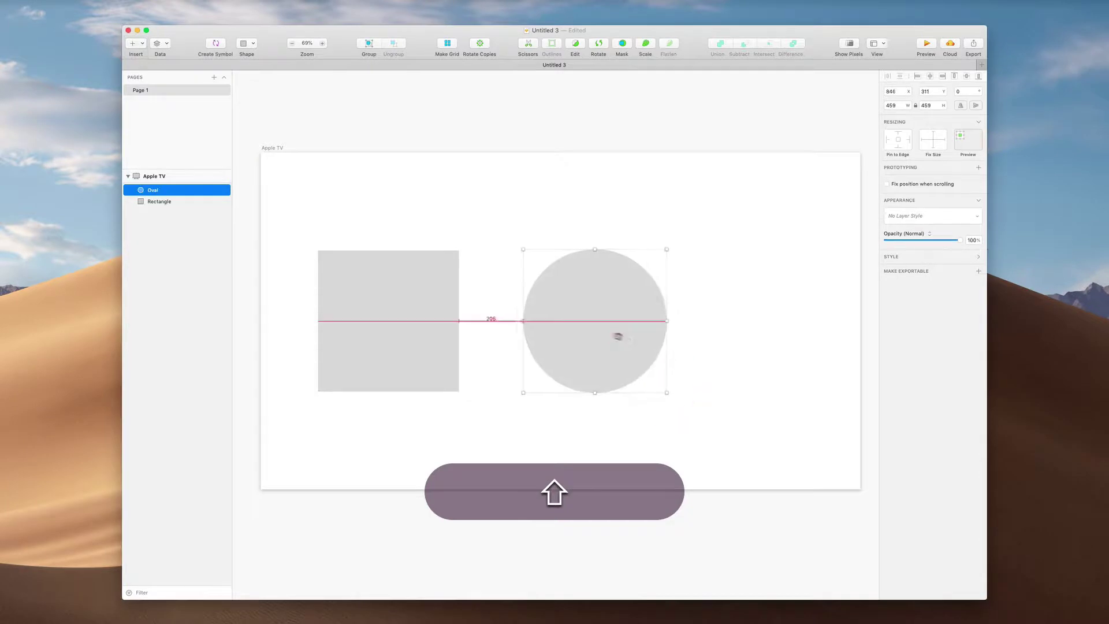
- Move the circle to the artboard's centre and resize it to the square's size, level with the square
drag(618, 332, 565, 332)
key(shift)
drag(611, 245, 611, 250)
mouse_move(549, 305)
mouse_down()
mouse_move(577, 302)
mouse_move(565, 301)
mouse_up()
click(567, 188)
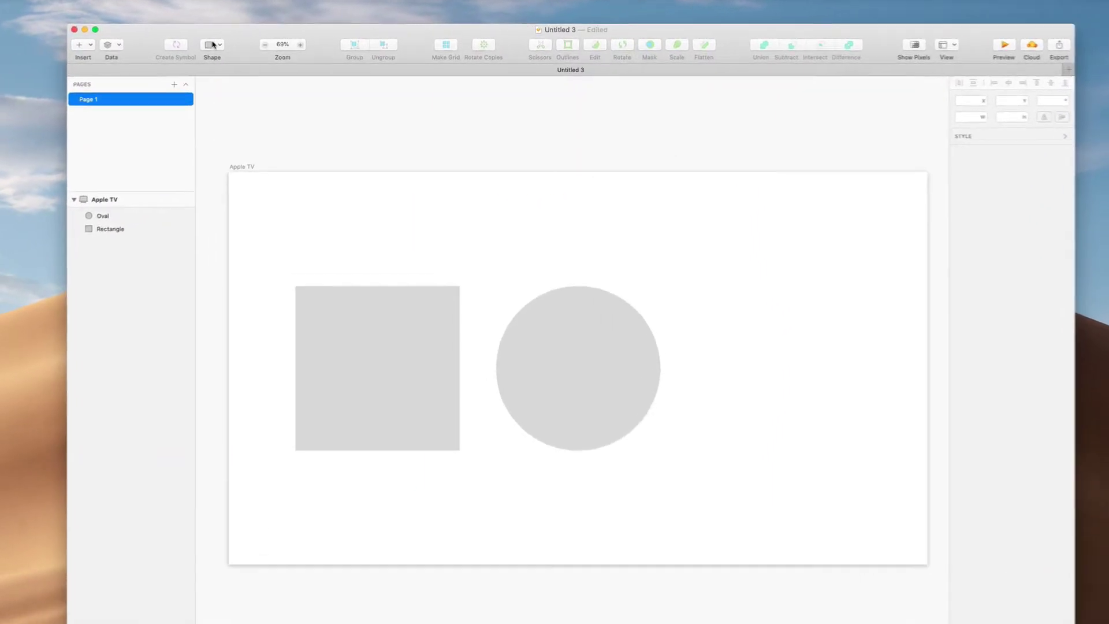
- Draw a triangle of 451×451 to the right of the circle, level with the other shapes
click(212, 44)
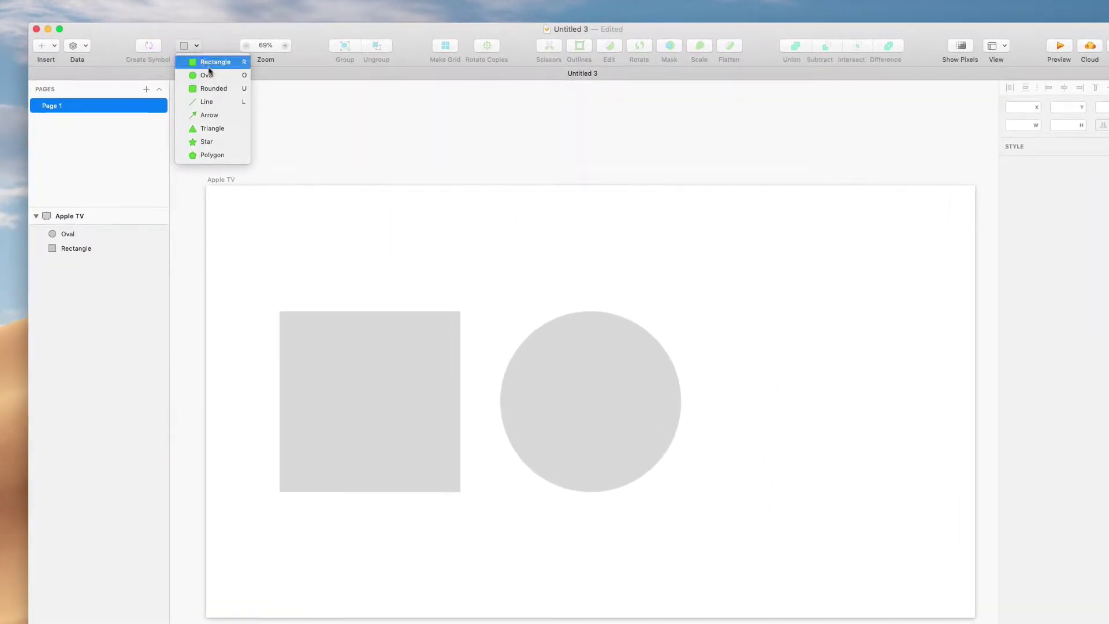
click(223, 128)
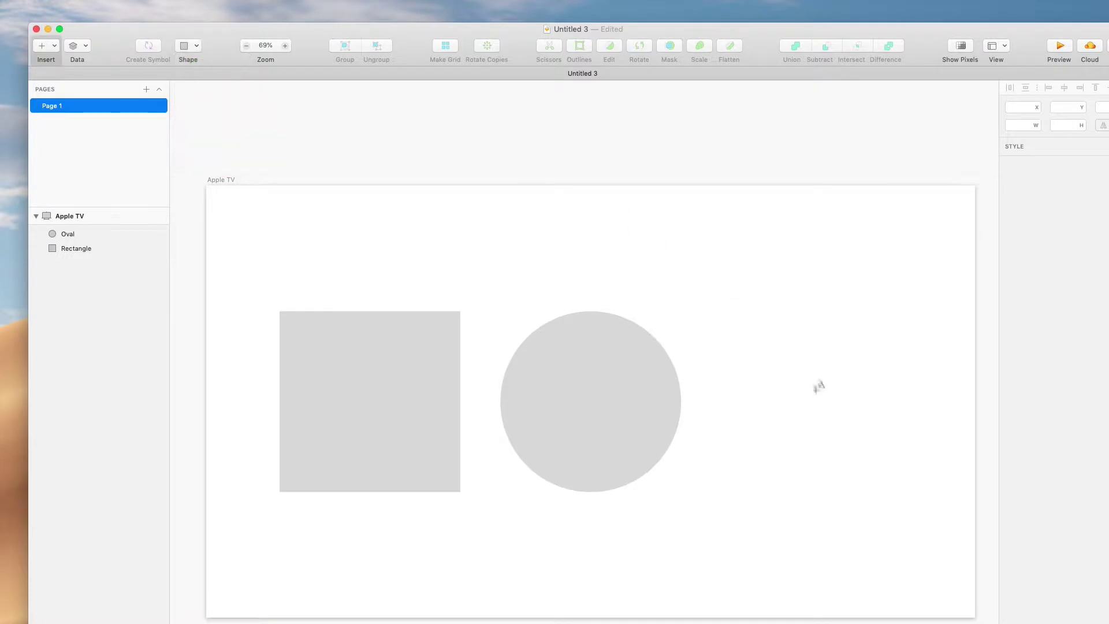
drag(744, 311, 901, 491)
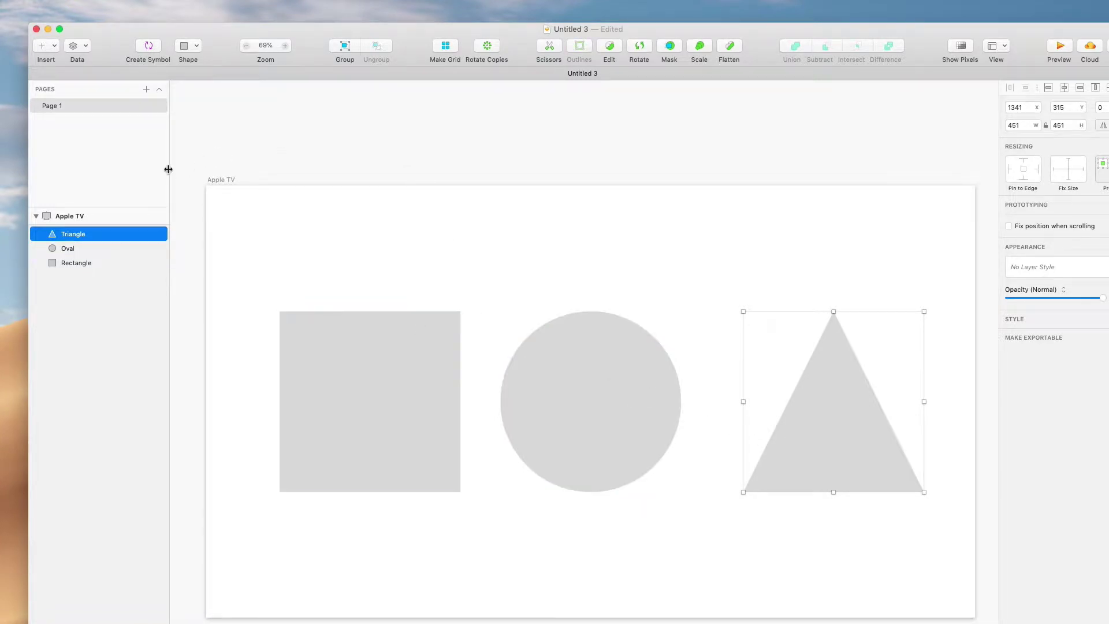
click(46, 48)
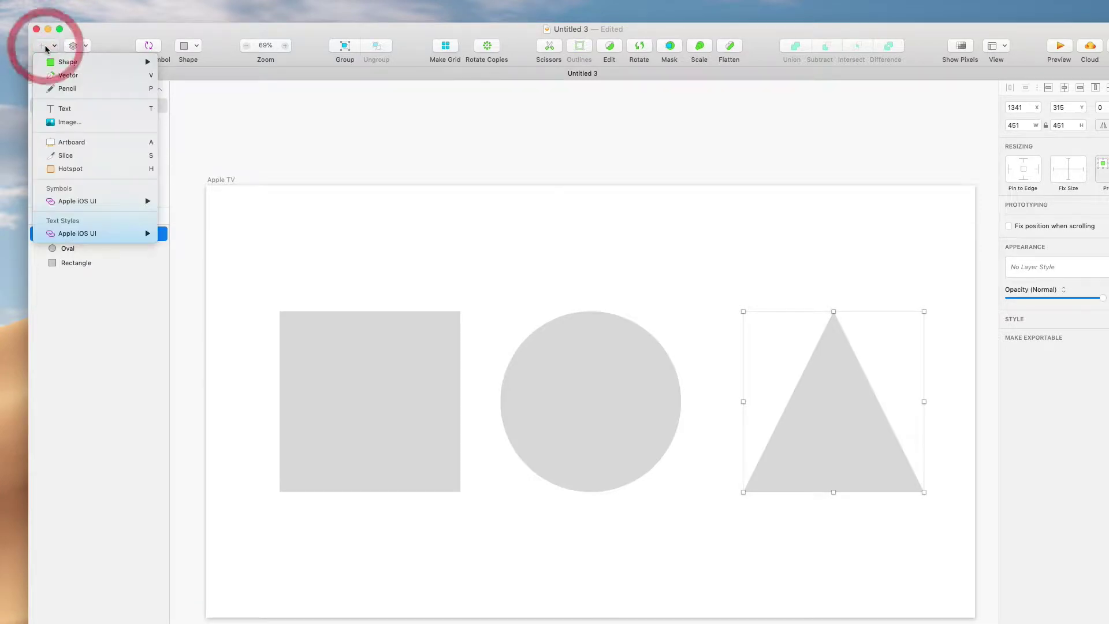
mouse_move(56, 62)
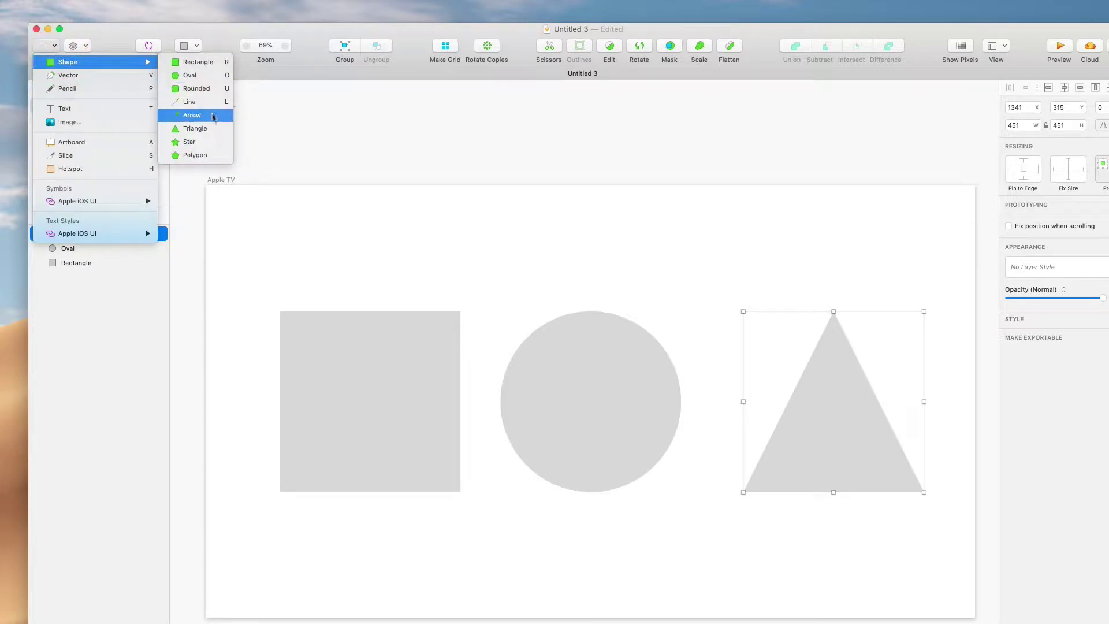
click(664, 275)
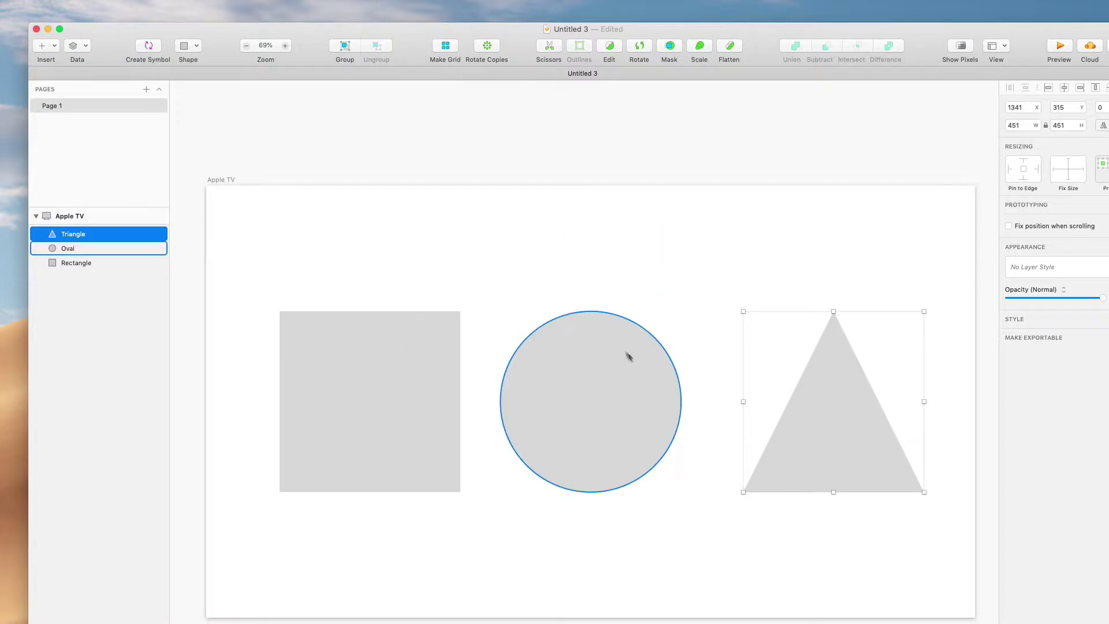
click(646, 302)
- Move the triangle closer to the circle so the three shapes are evenly spaced
click(872, 446)
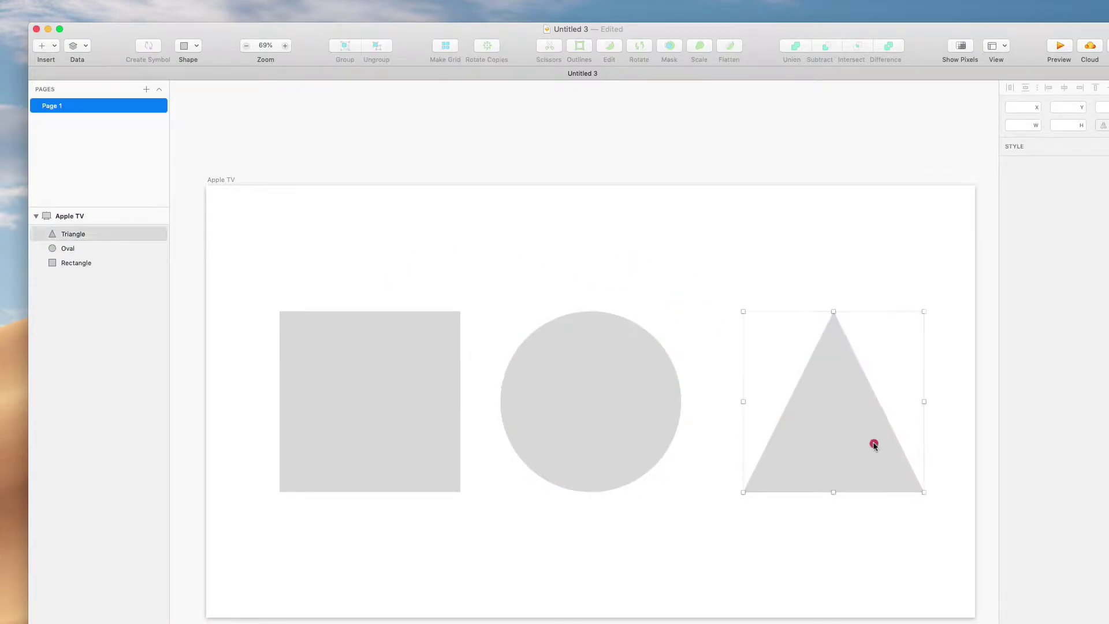
drag(872, 445, 855, 443)
click(758, 245)
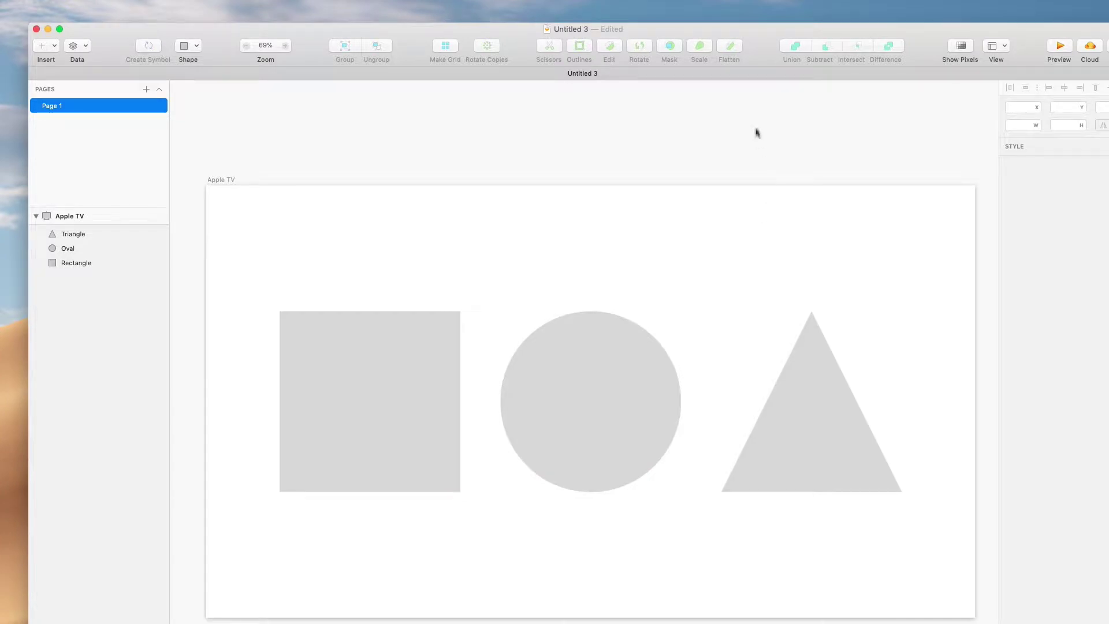
- Select the square and expand its style settings
scroll(679, 274, down, 1)
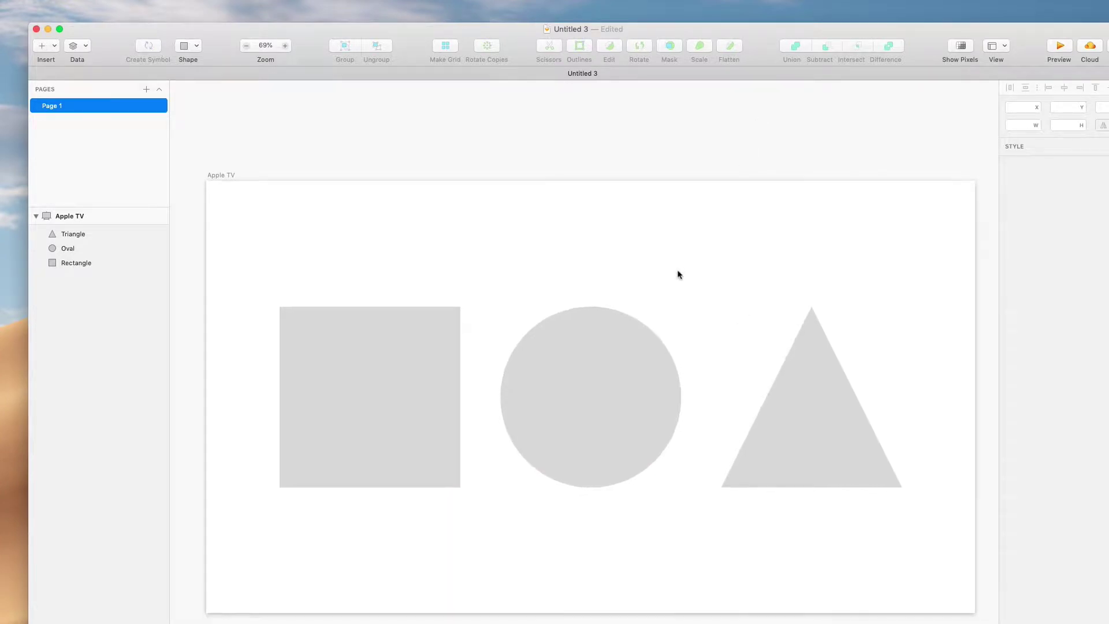
click(364, 338)
scroll(389, 341, left, 3)
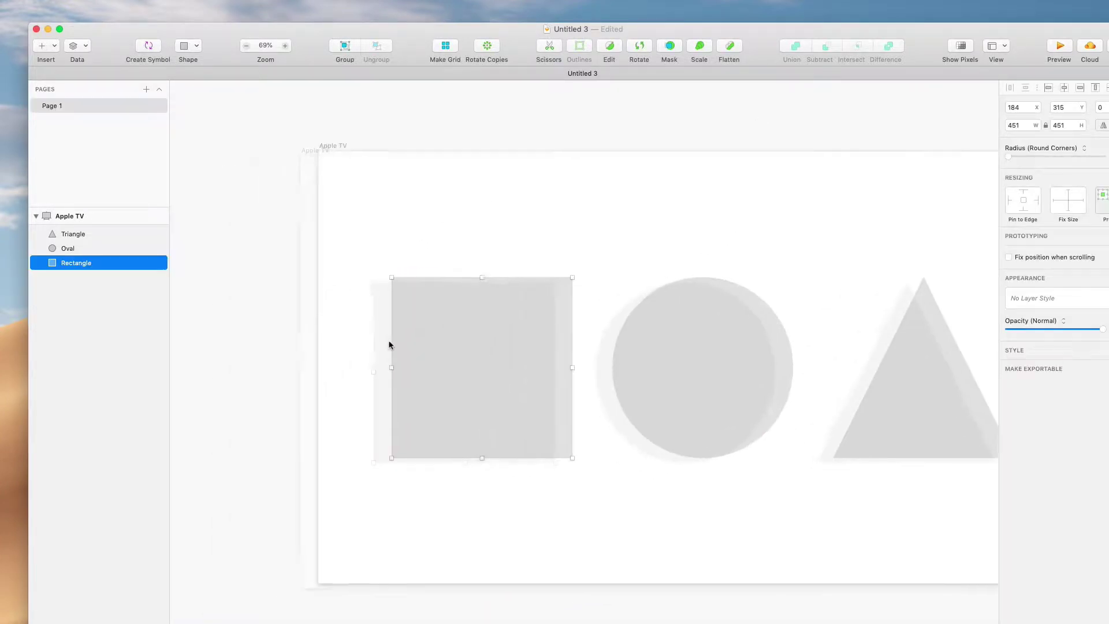
scroll(480, 313, up, 5)
scroll(481, 312, right, 1)
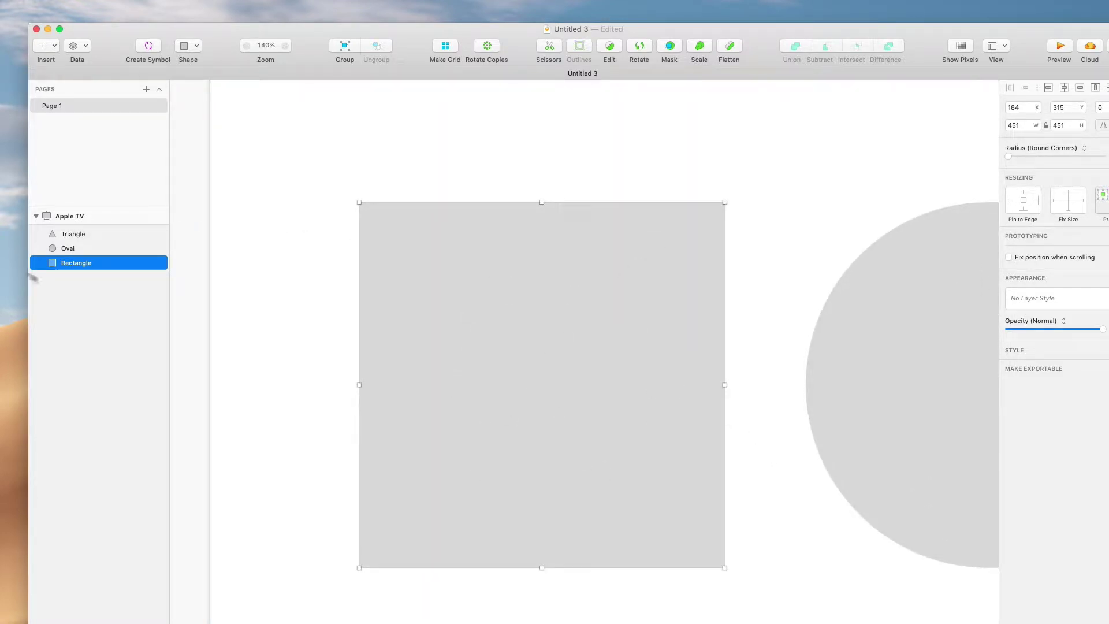
scroll(684, 398, right, 3)
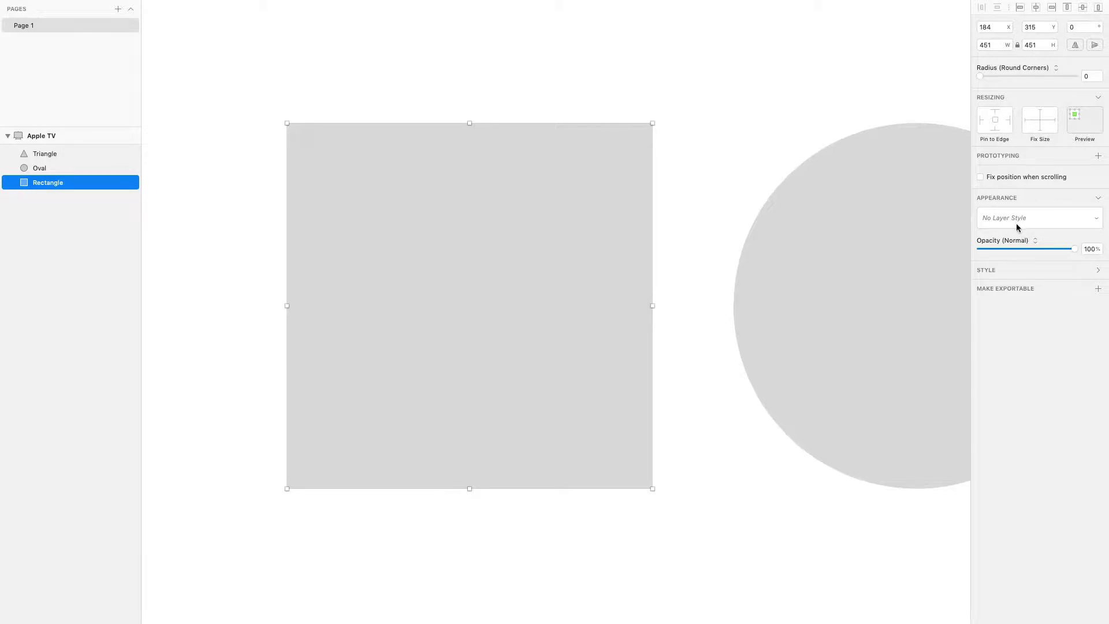
click(1018, 271)
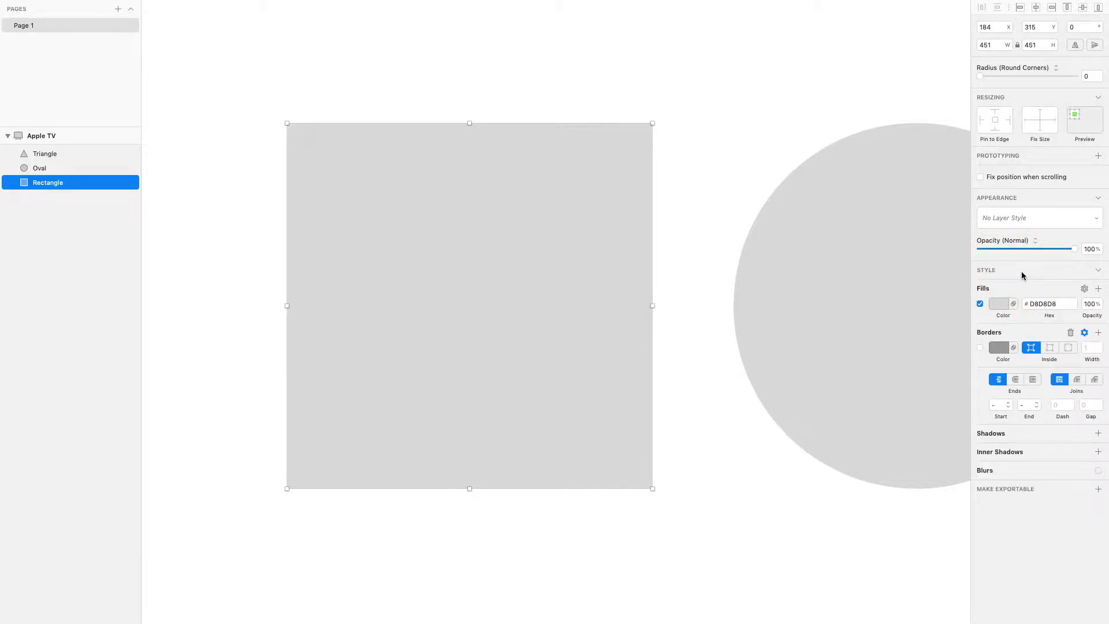
click(1022, 272)
click(1021, 272)
- Open the color picker for the square's fill and look through the global colors
click(1001, 305)
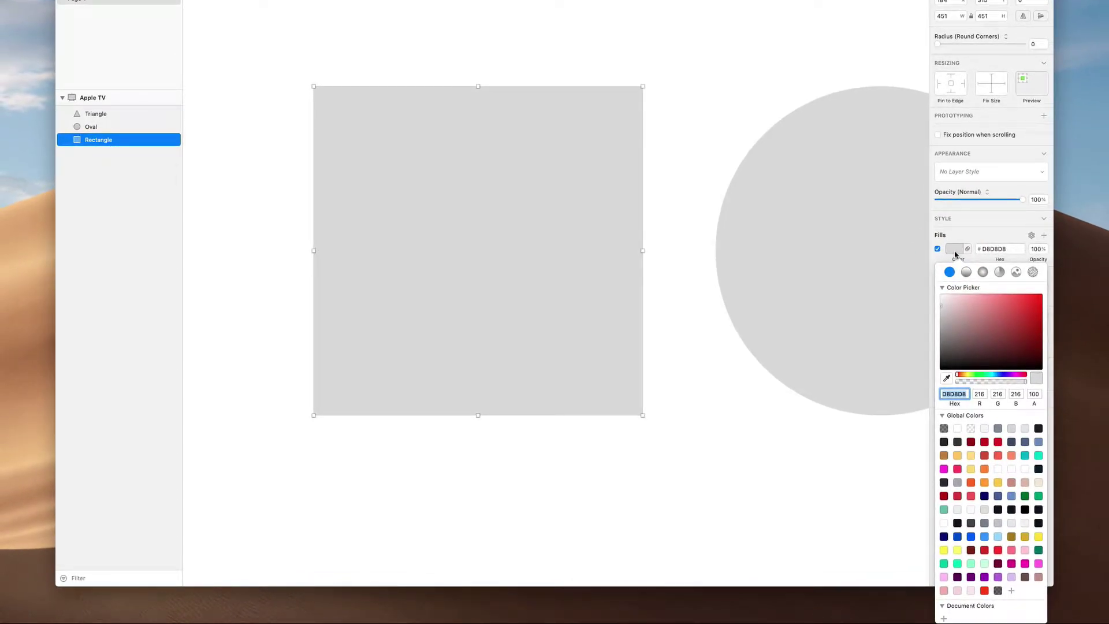
click(954, 252)
click(954, 252)
scroll(997, 469, down, 1)
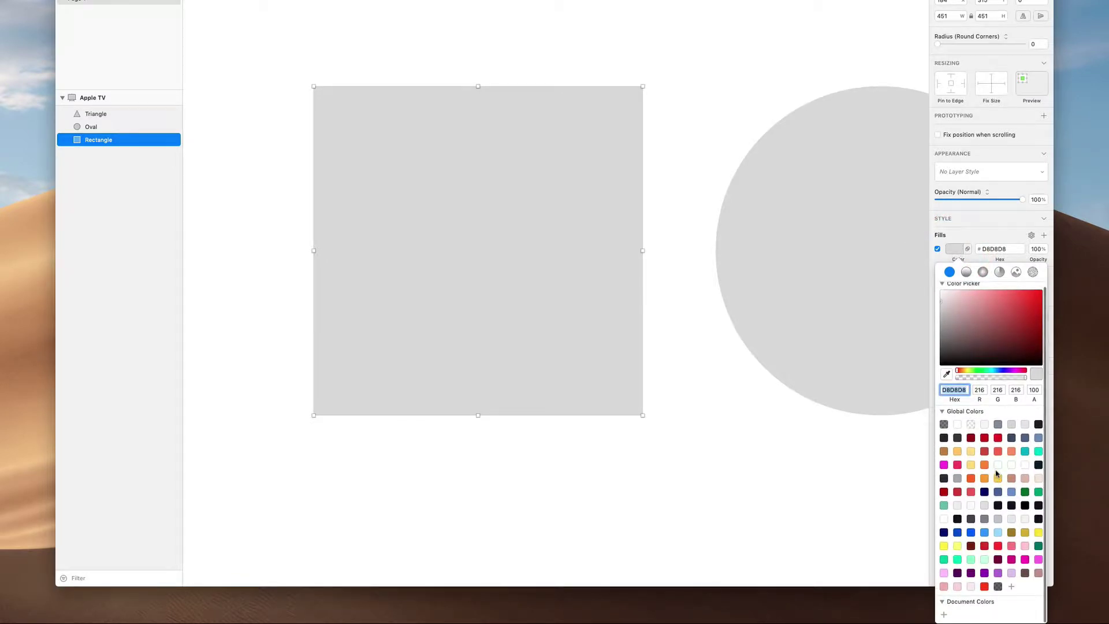
scroll(982, 474, up, 1)
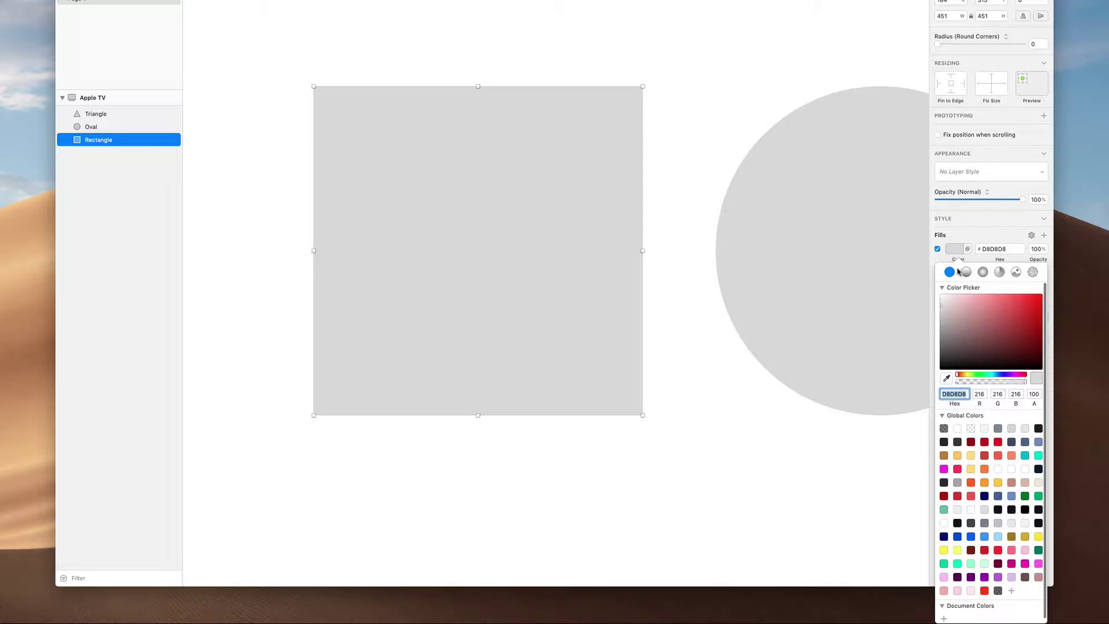
- Change the square's solid fill to red, hex DF1919
click(964, 322)
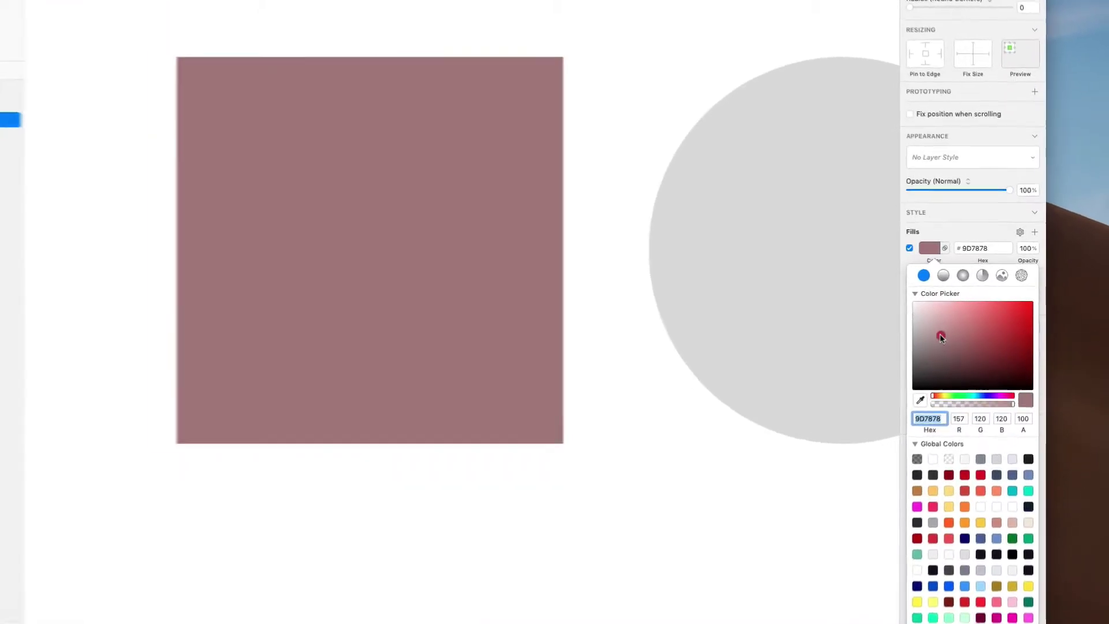
drag(941, 335, 1018, 308)
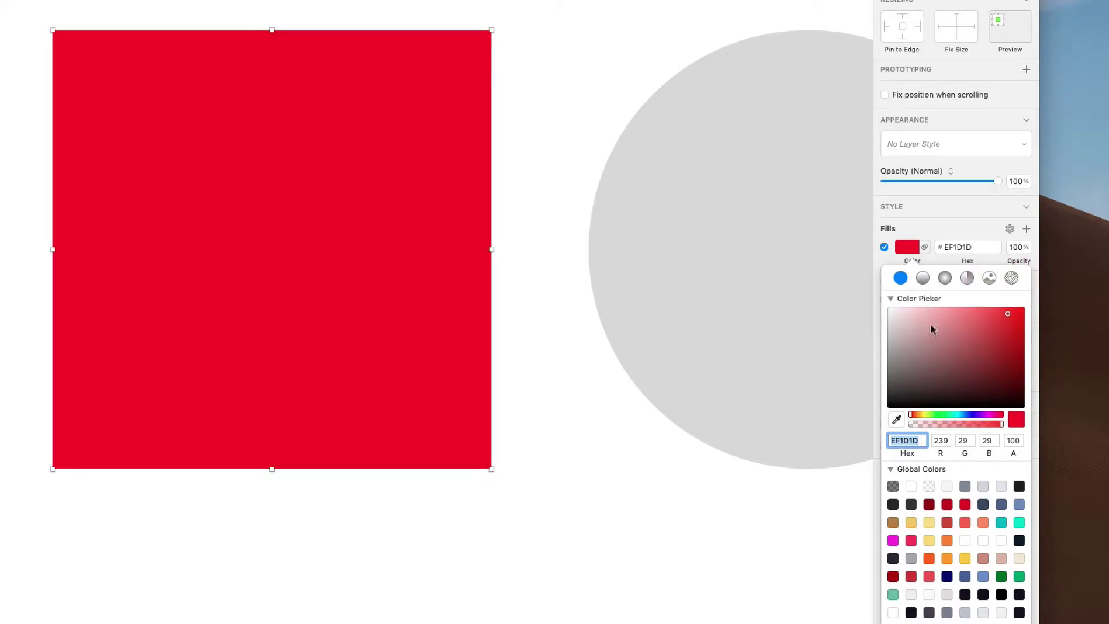
drag(931, 324, 1009, 318)
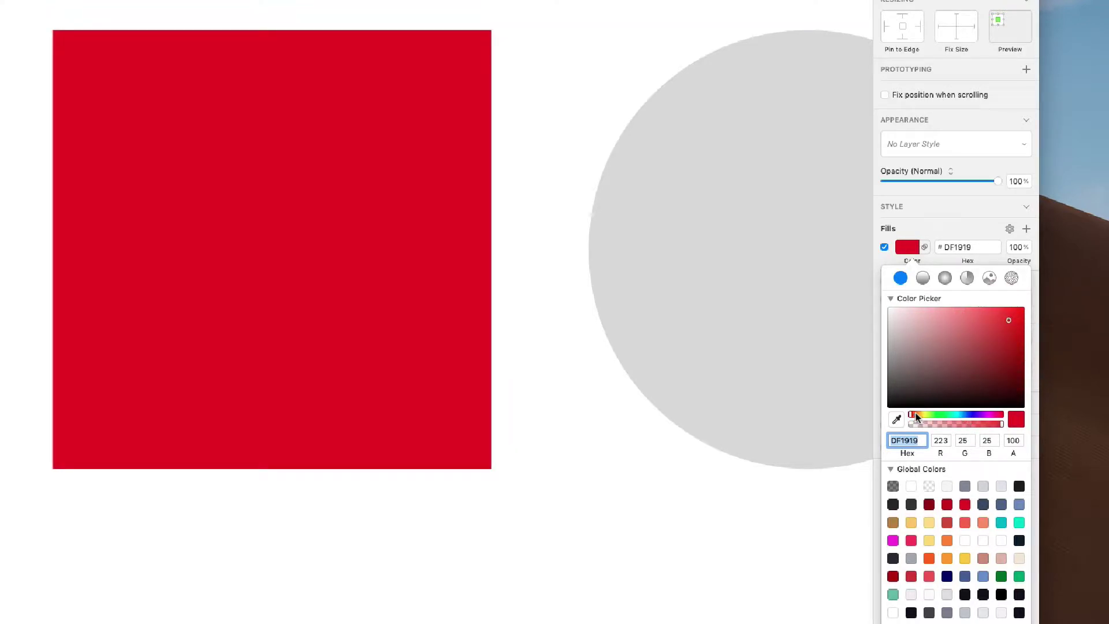
- Shift the square's fill hue to cyan and brighten it to hex 0AB9EC
drag(916, 416, 960, 414)
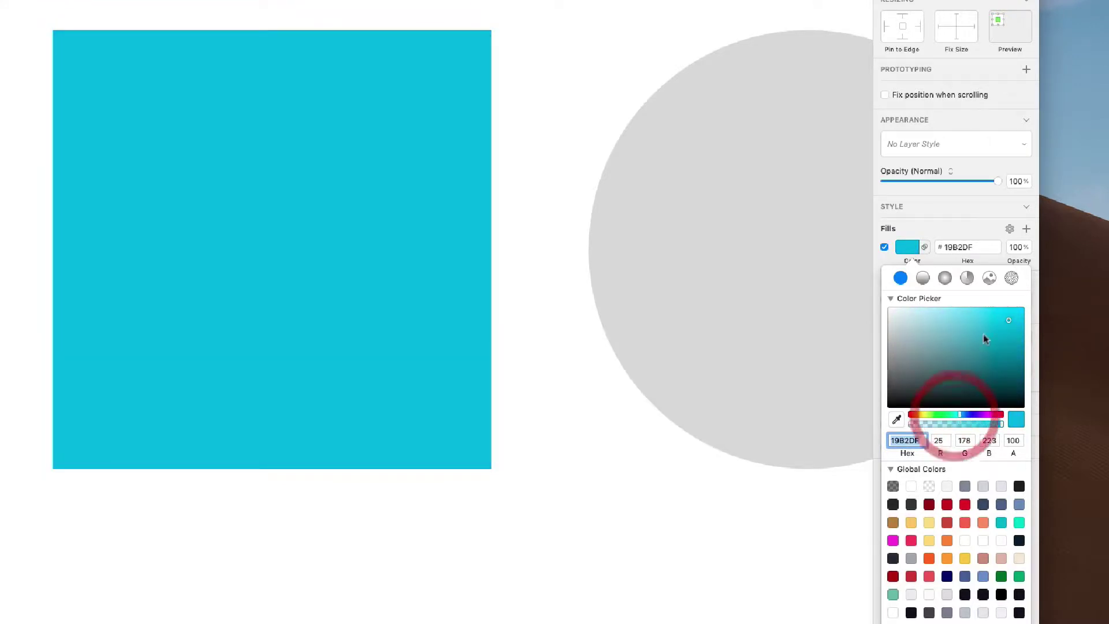
drag(1003, 323, 1018, 313)
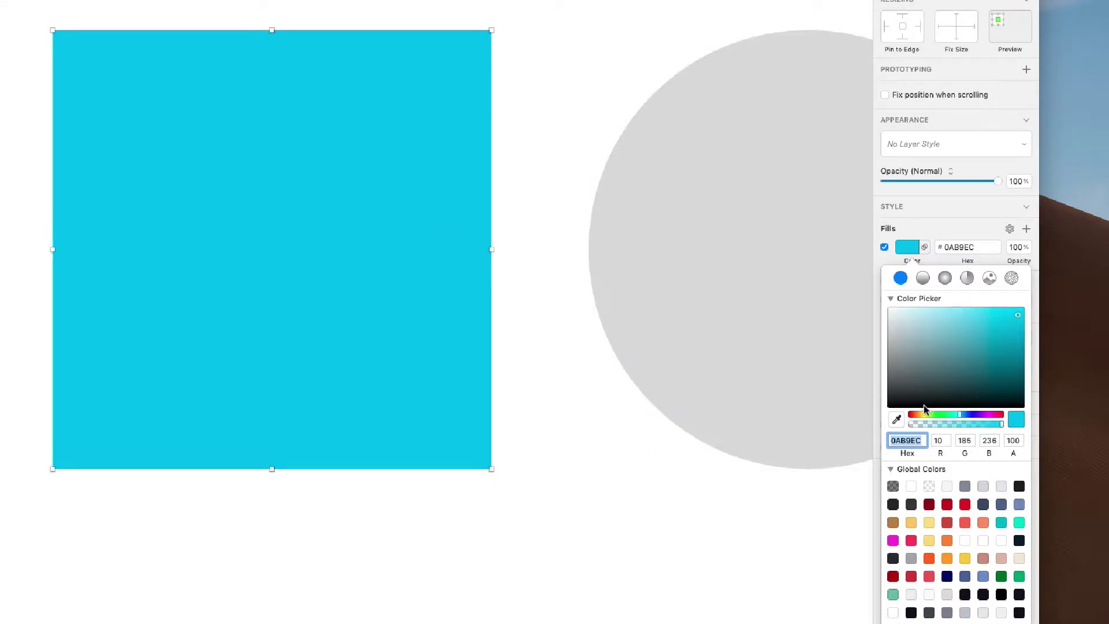
- Reduce the opacity of the square's fill color to 41% and deselect the square
click(899, 441)
drag(892, 441, 943, 441)
click(1012, 442)
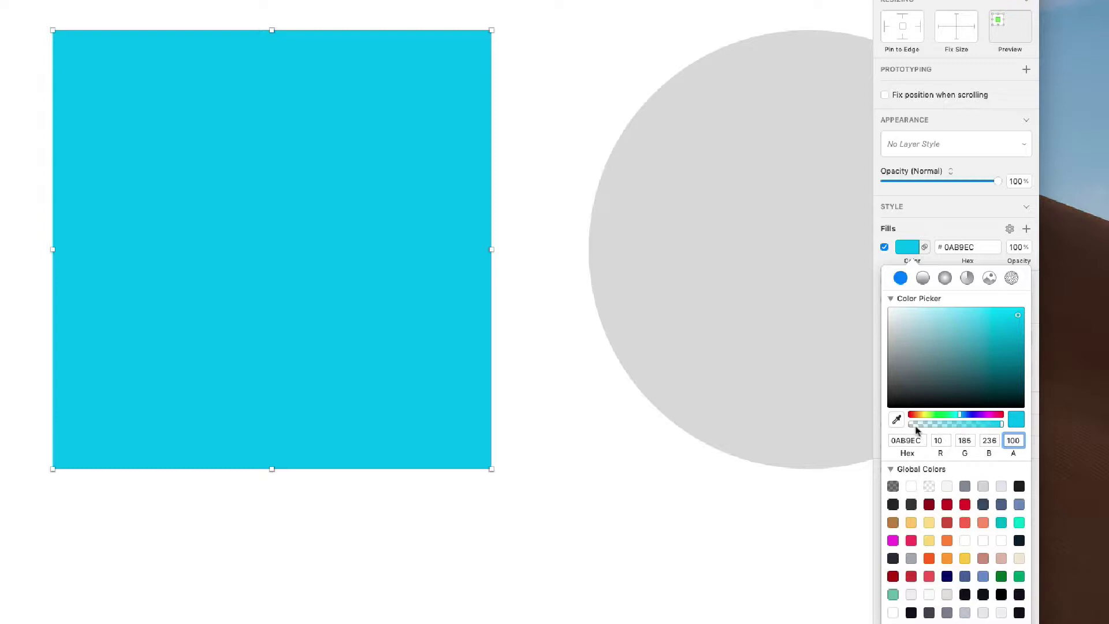
drag(1003, 425, 948, 422)
click(703, 513)
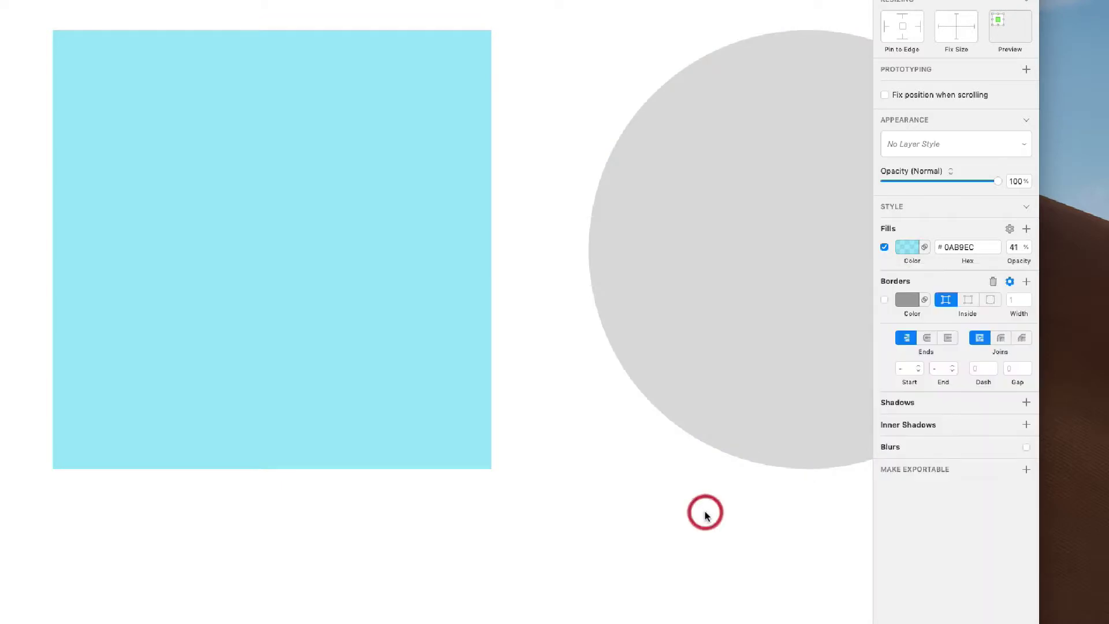
- Overlap the circle with the square, send the circle to the back, and shift it slightly further across the square
click(745, 364)
drag(747, 361, 482, 362)
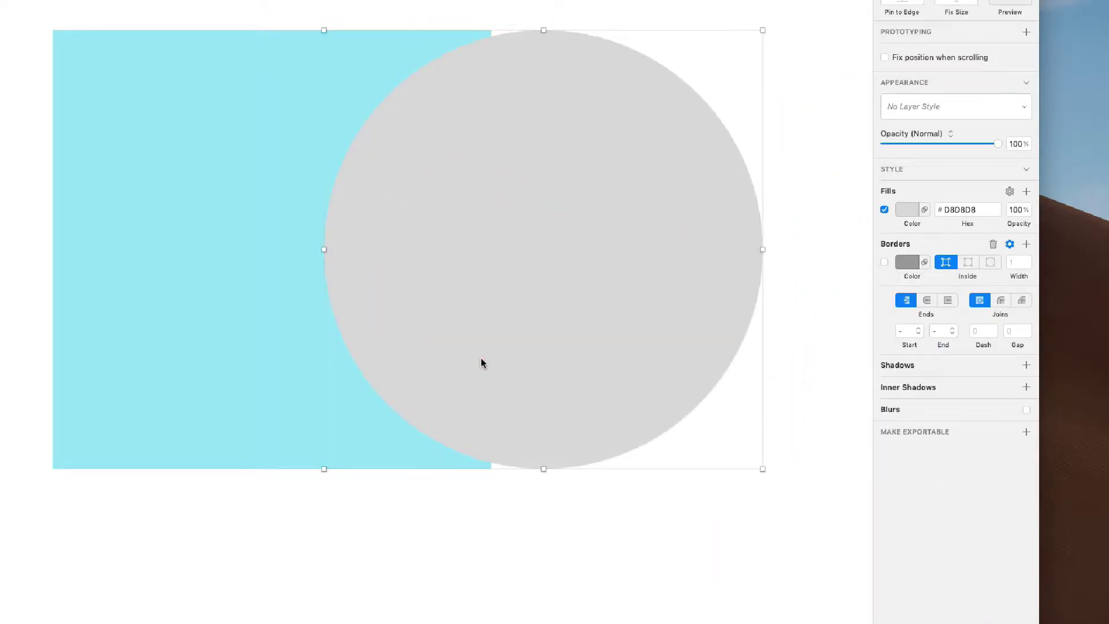
key(ctrl)
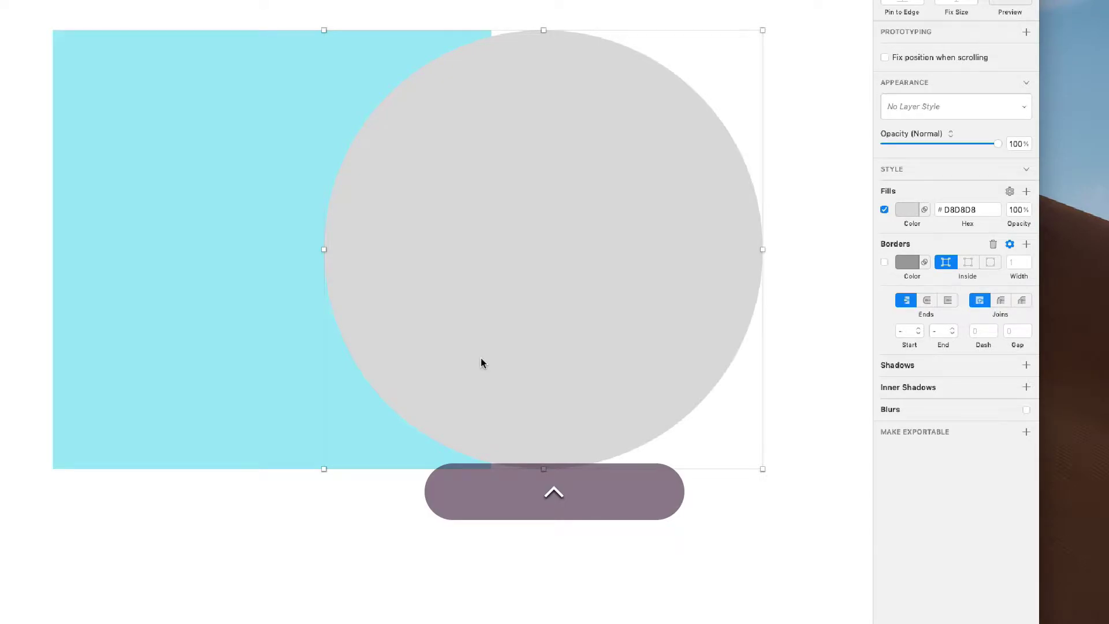
key(alt)
key(super)
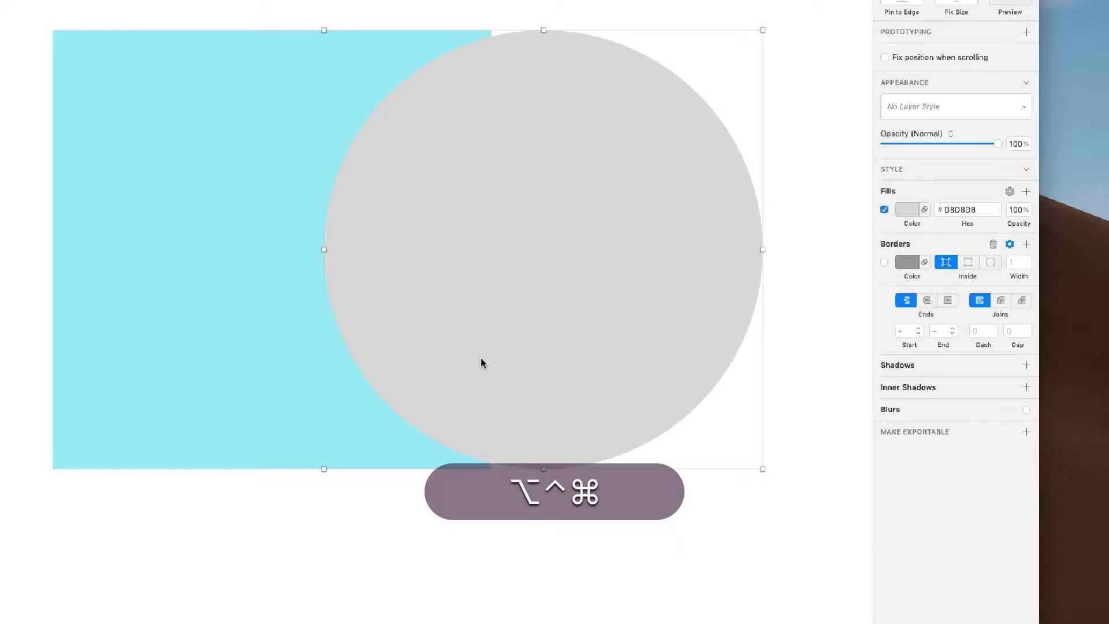
key(ctrl+alt+super+Down)
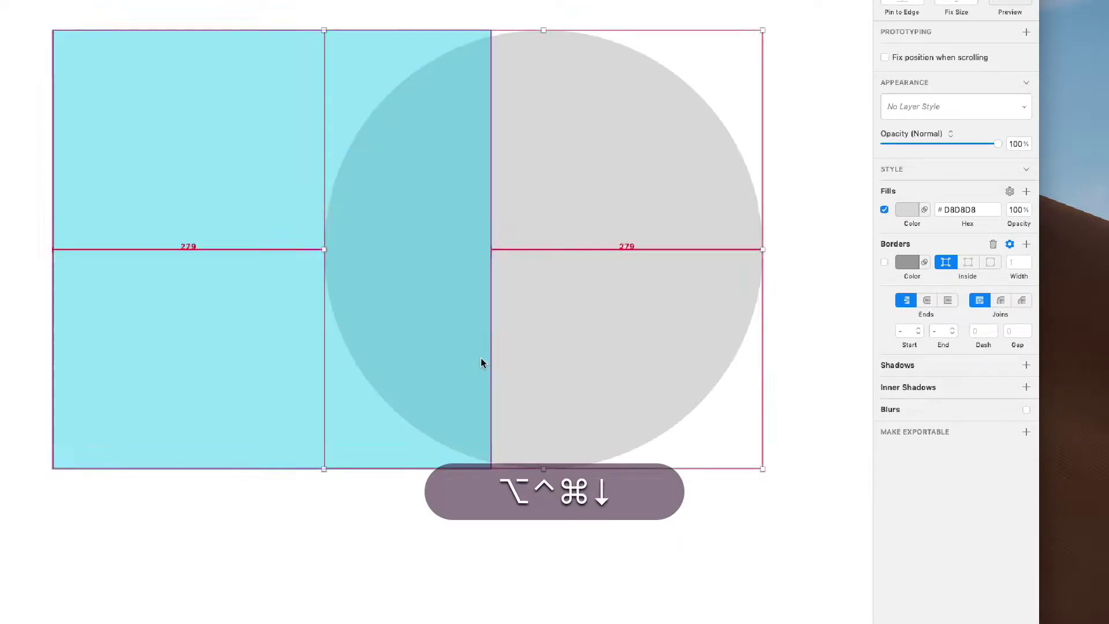
drag(561, 131, 510, 129)
click(599, 9)
- Raise the opacity of the square's fill color to 100%
click(196, 151)
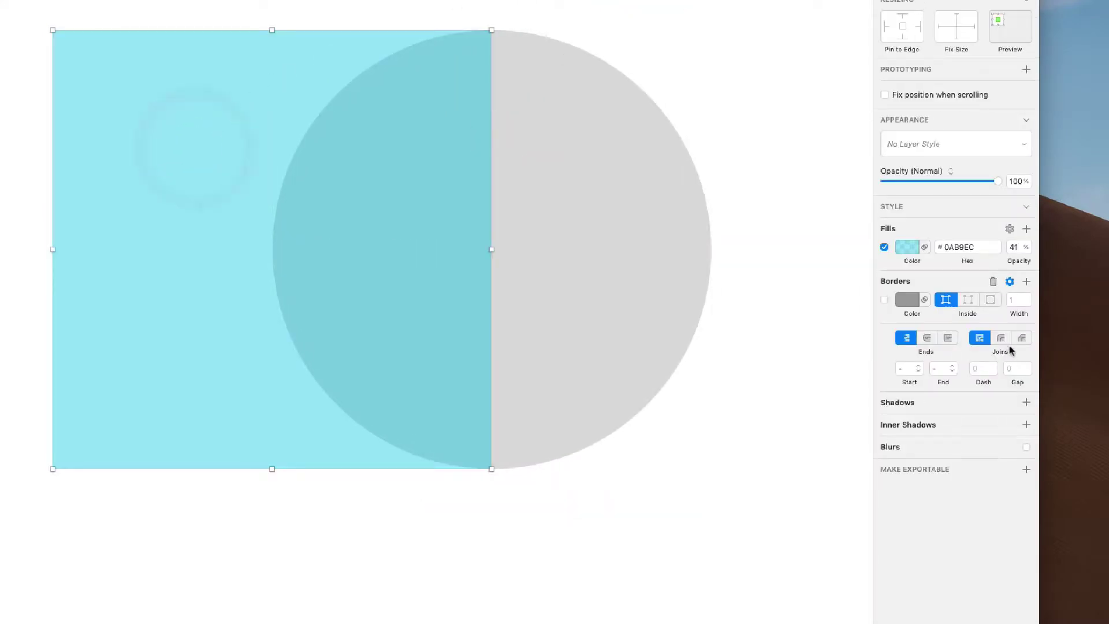
click(904, 247)
click(905, 247)
click(913, 248)
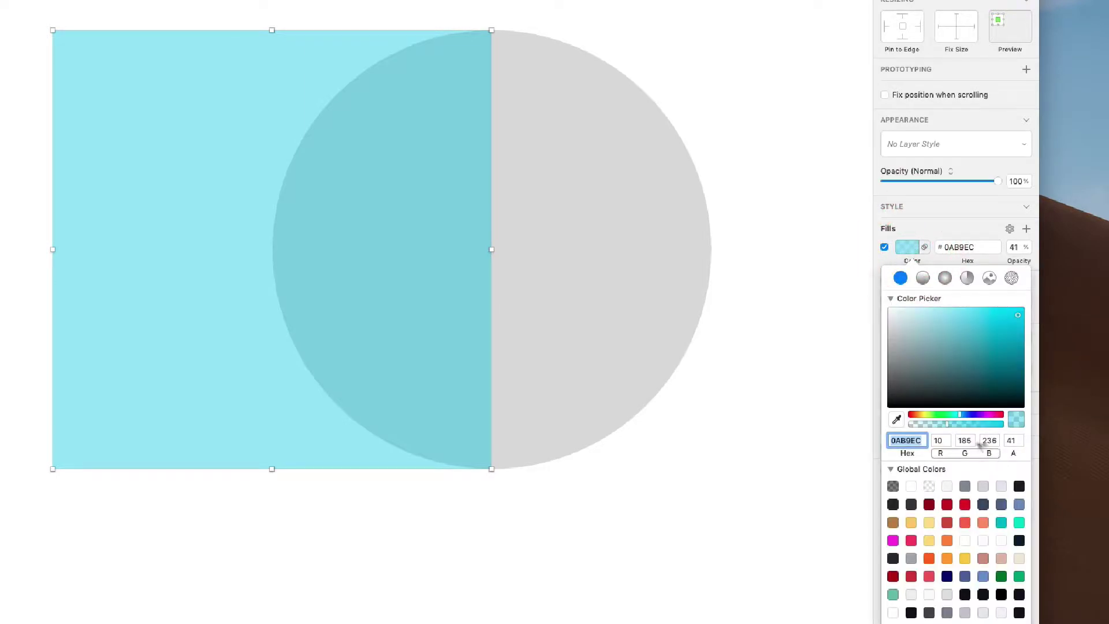
drag(952, 425, 1009, 420)
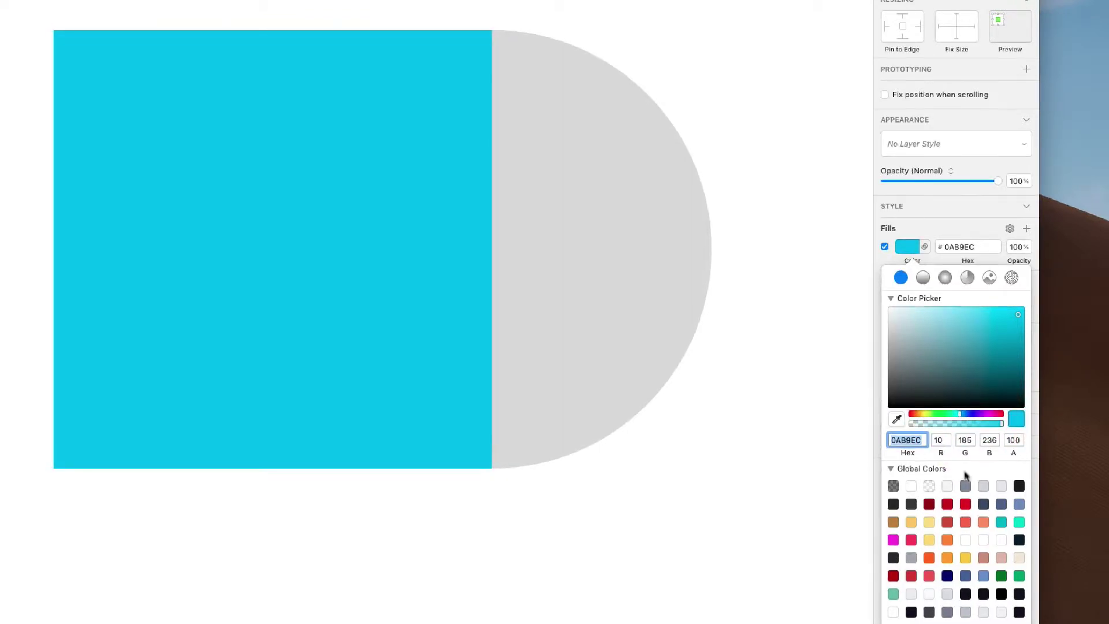
- Try orange FA8226 and red F06449 from the global colors as the square's fill
click(947, 540)
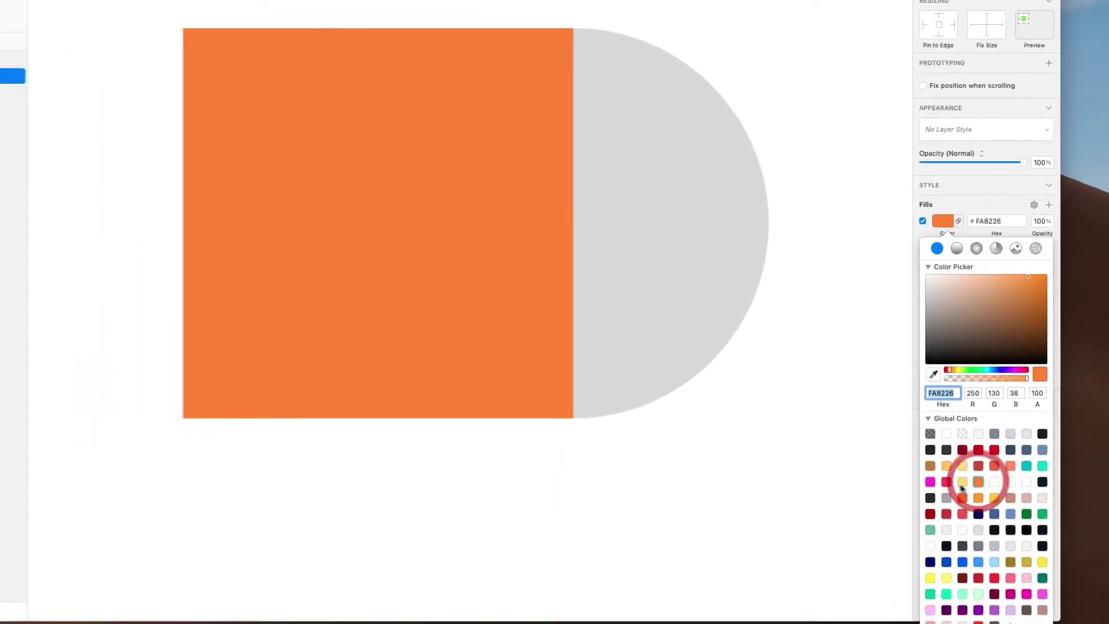
click(946, 482)
click(995, 466)
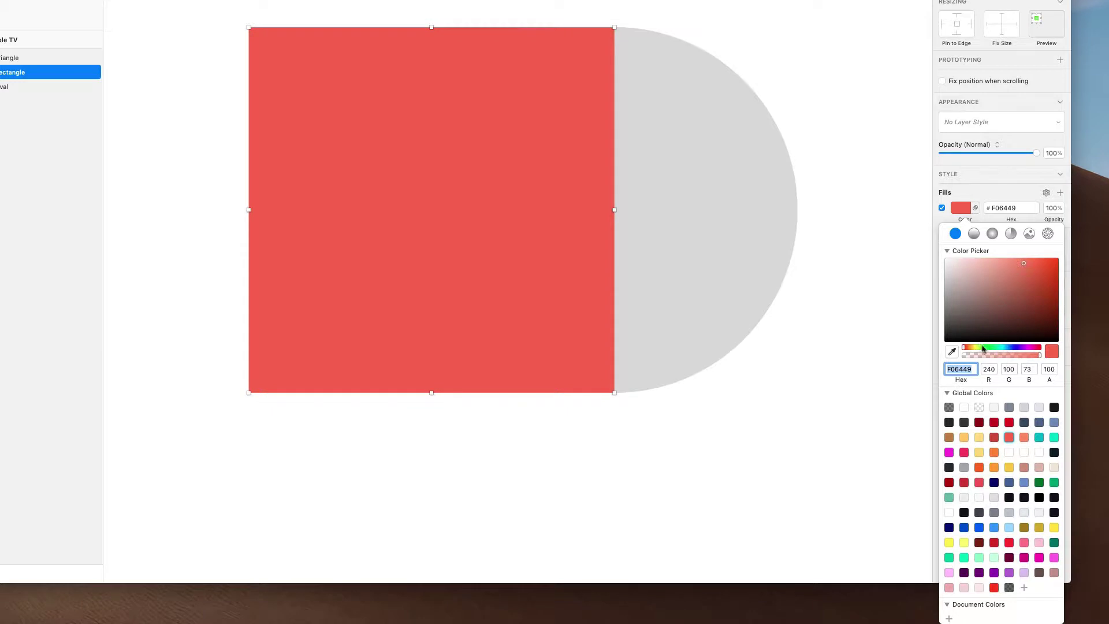
- Shift the square's fill to cyan-blue, hex 0BB0EA, and add it to the global colors
drag(974, 349, 1006, 352)
drag(1024, 263, 1054, 266)
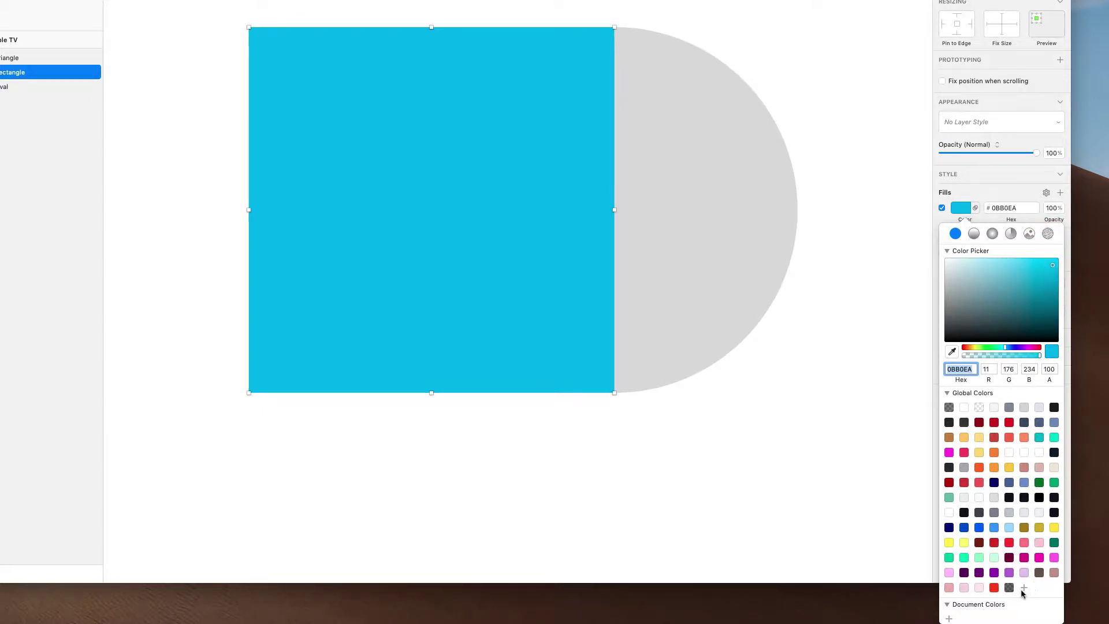
scroll(1026, 584, down, 1)
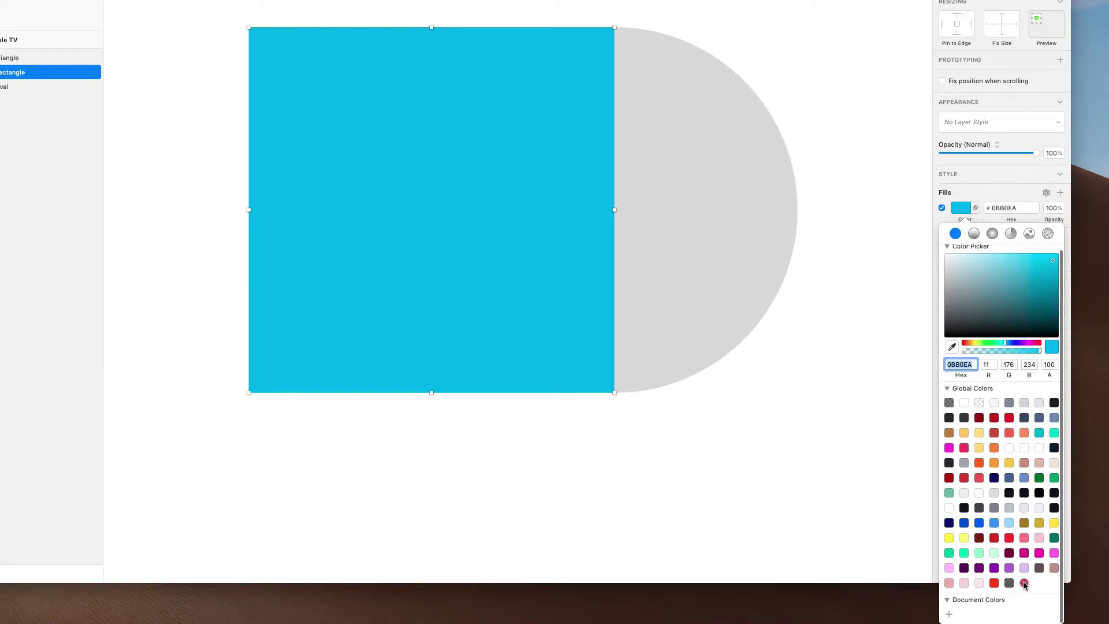
click(1024, 584)
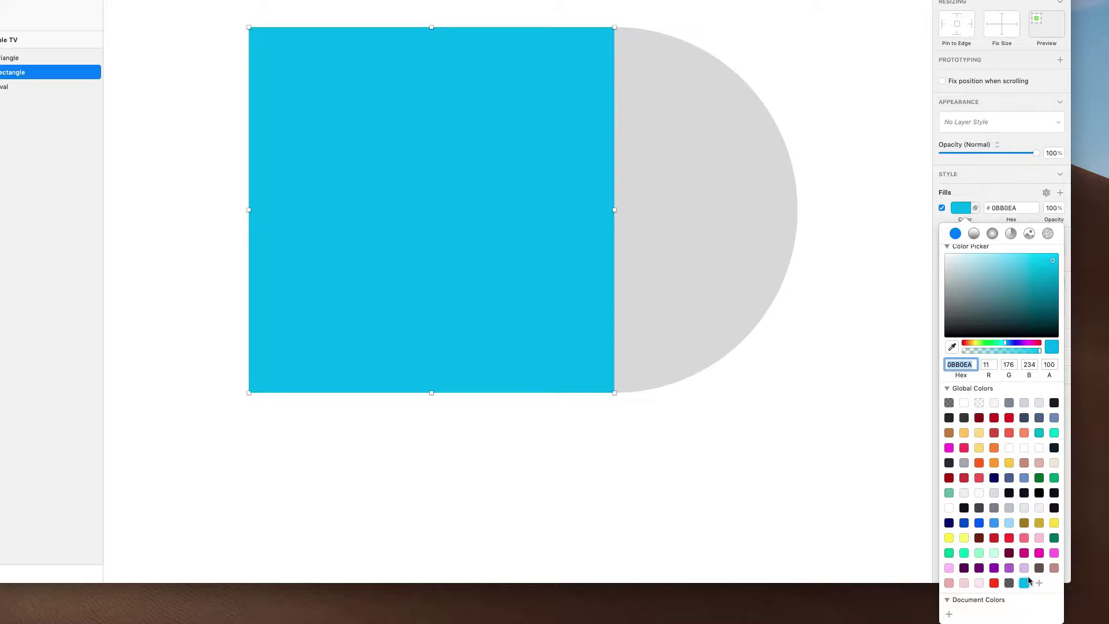
click(775, 492)
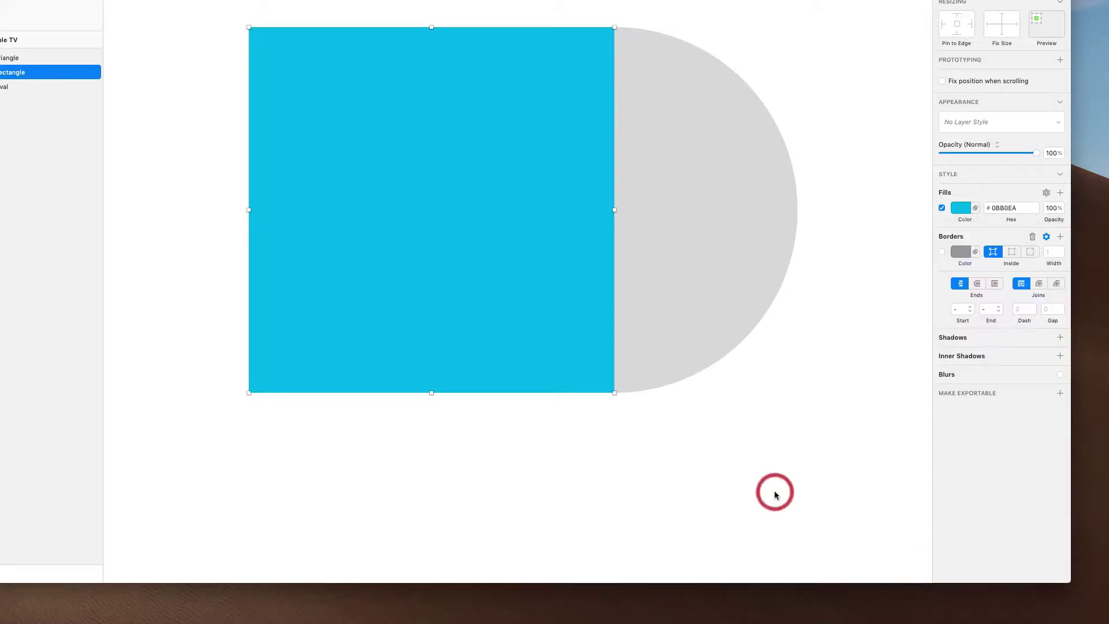
- Create a new document and draw a rectangle about 486 by 424 in it
key(super+n)
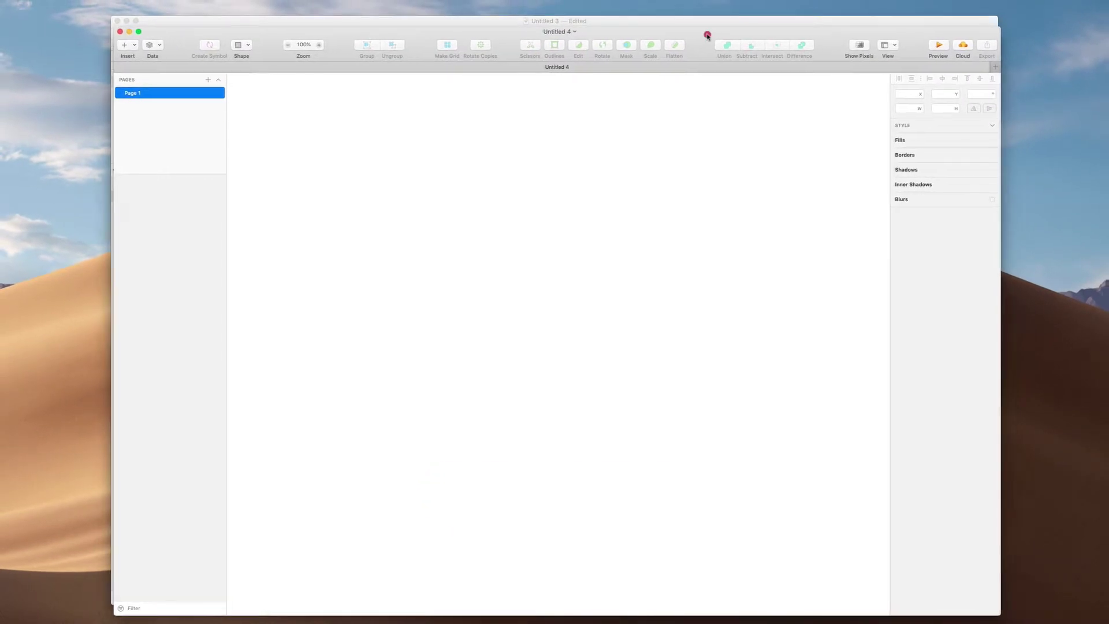
click(715, 29)
drag(1001, 17, 859, 101)
drag(723, 109, 761, 83)
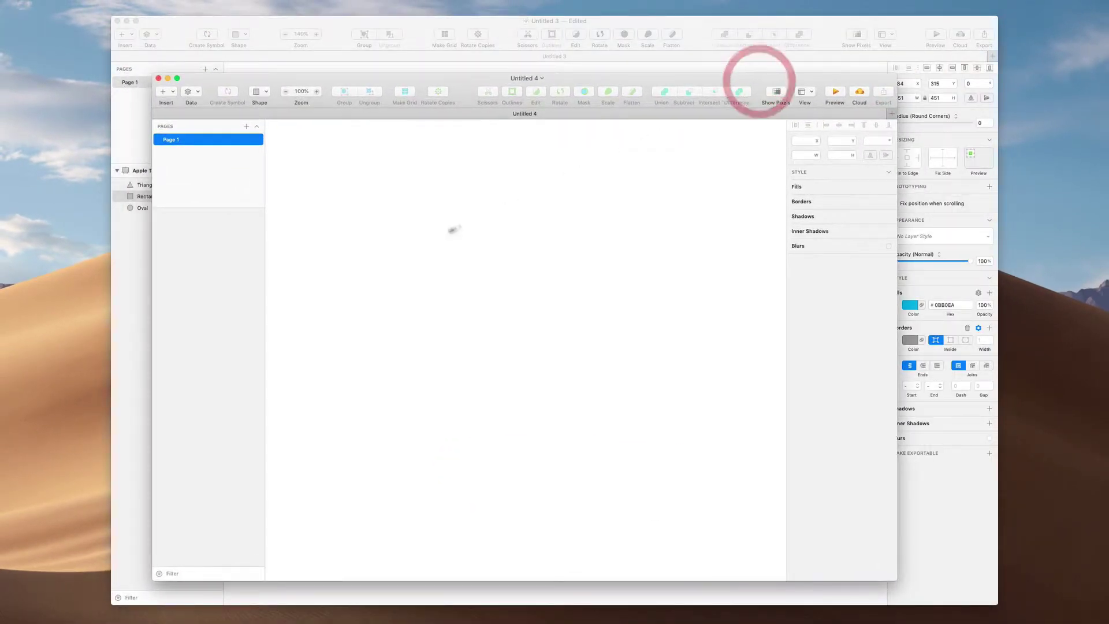
key(r)
drag(407, 252, 634, 449)
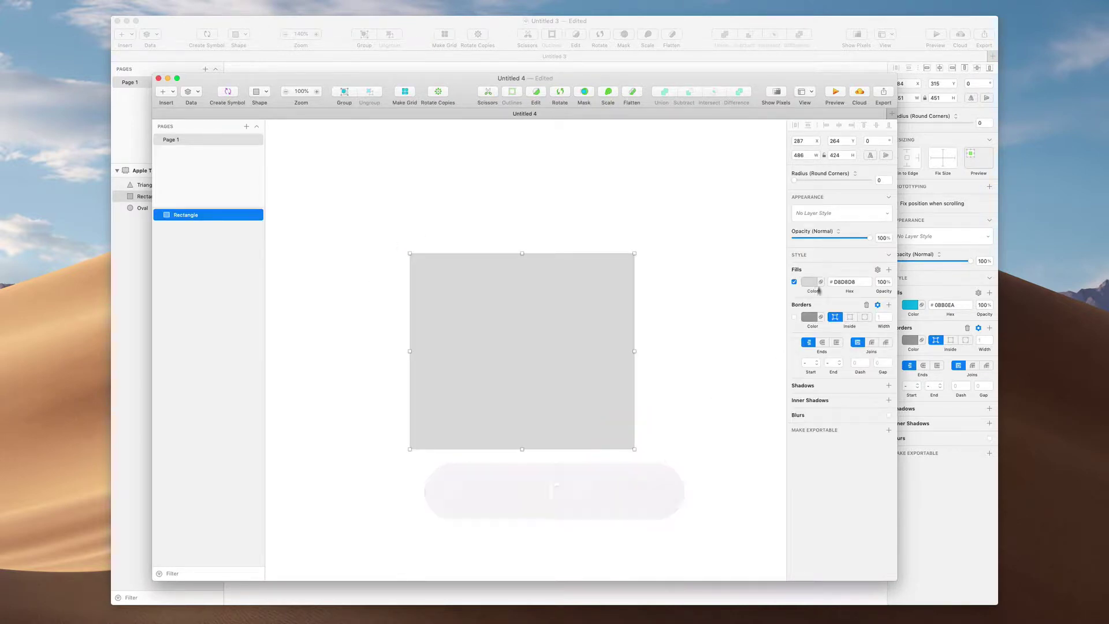
- Move the saved cyan-blue swatch to the start of the global colors, and remove it from the palette
click(811, 281)
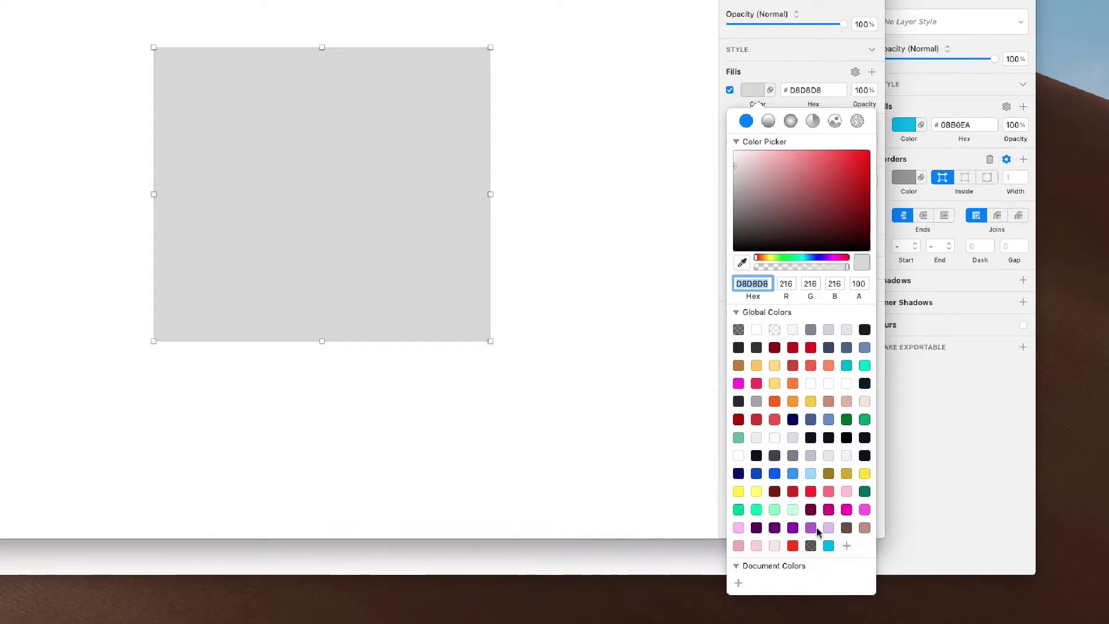
drag(831, 547, 739, 329)
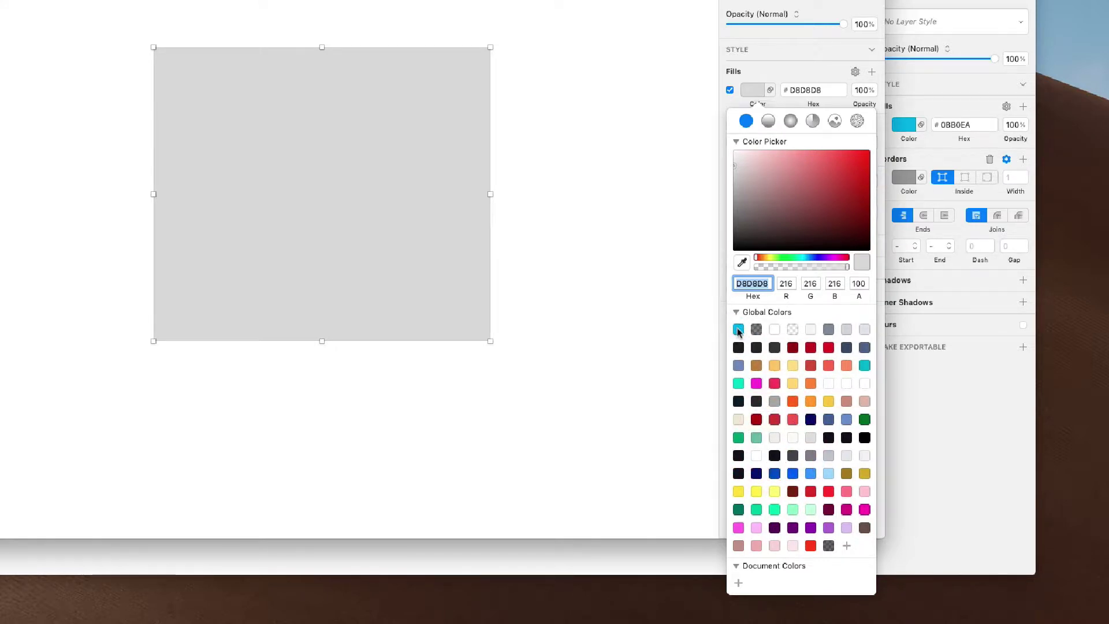
drag(738, 330, 327, 432)
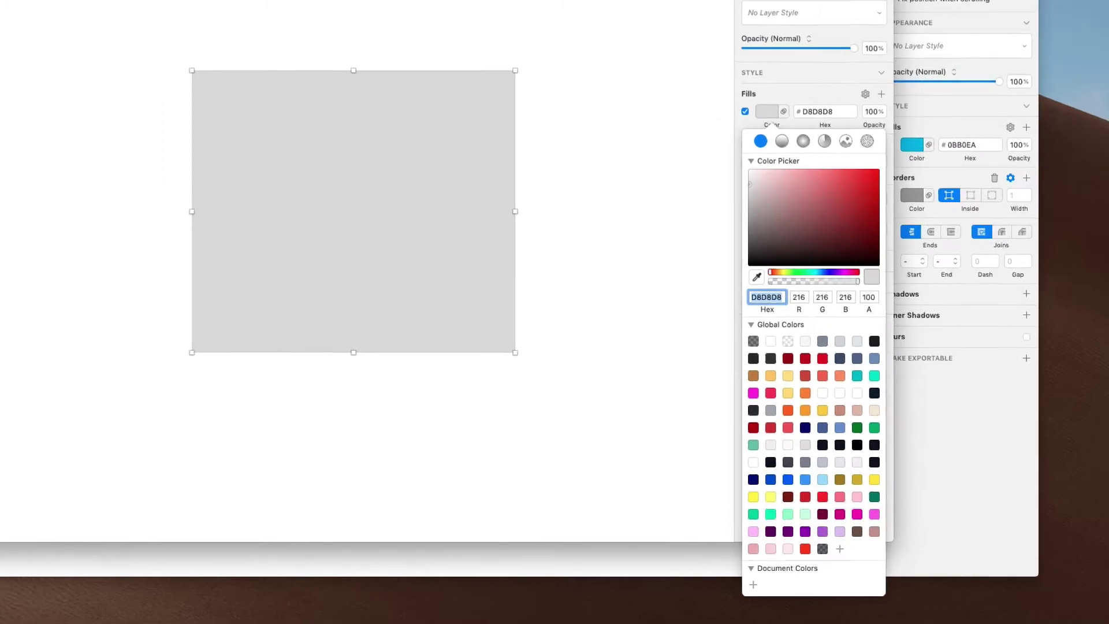
- Discard the new document without saving, and add the Apple TV artboard square's fill 0BB0EA to the document colors
key(super+w)
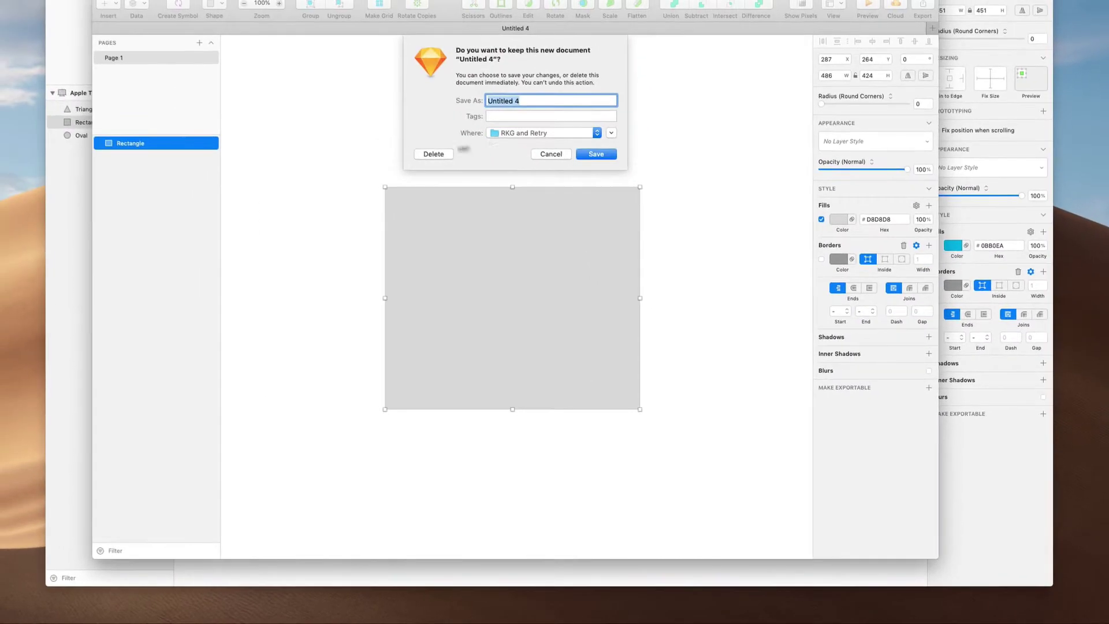
click(373, 112)
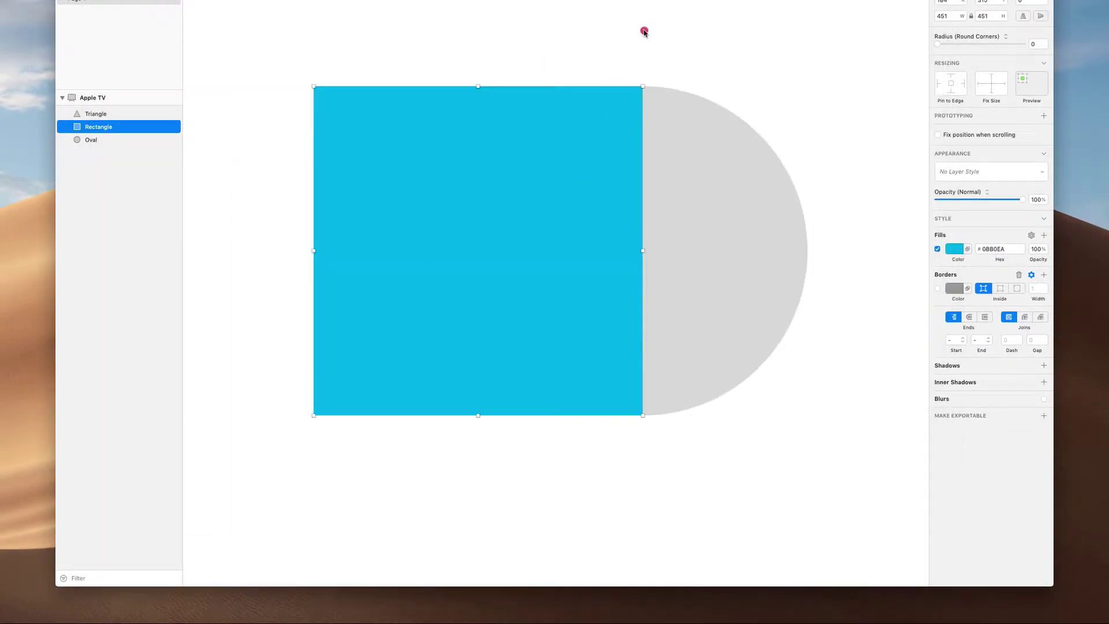
click(644, 31)
click(533, 200)
click(955, 248)
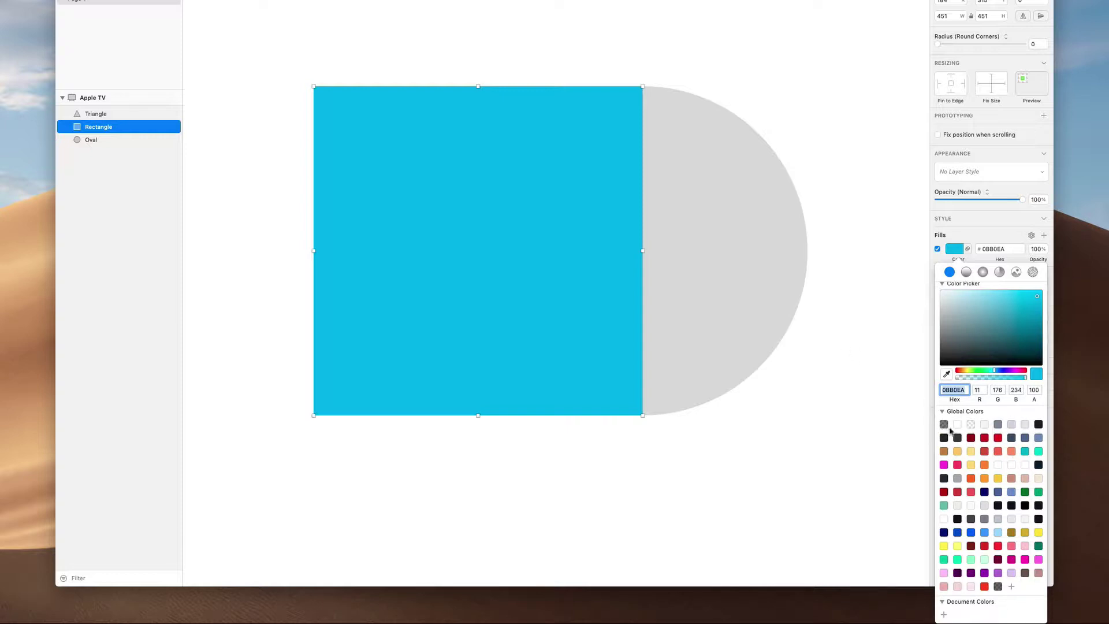
click(944, 616)
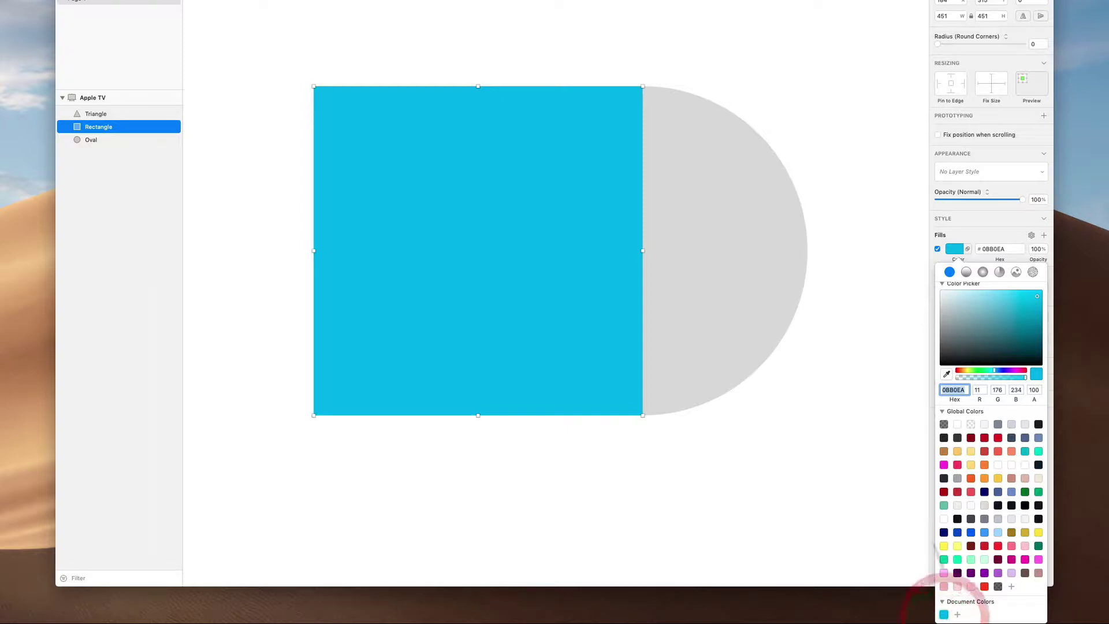
click(852, 456)
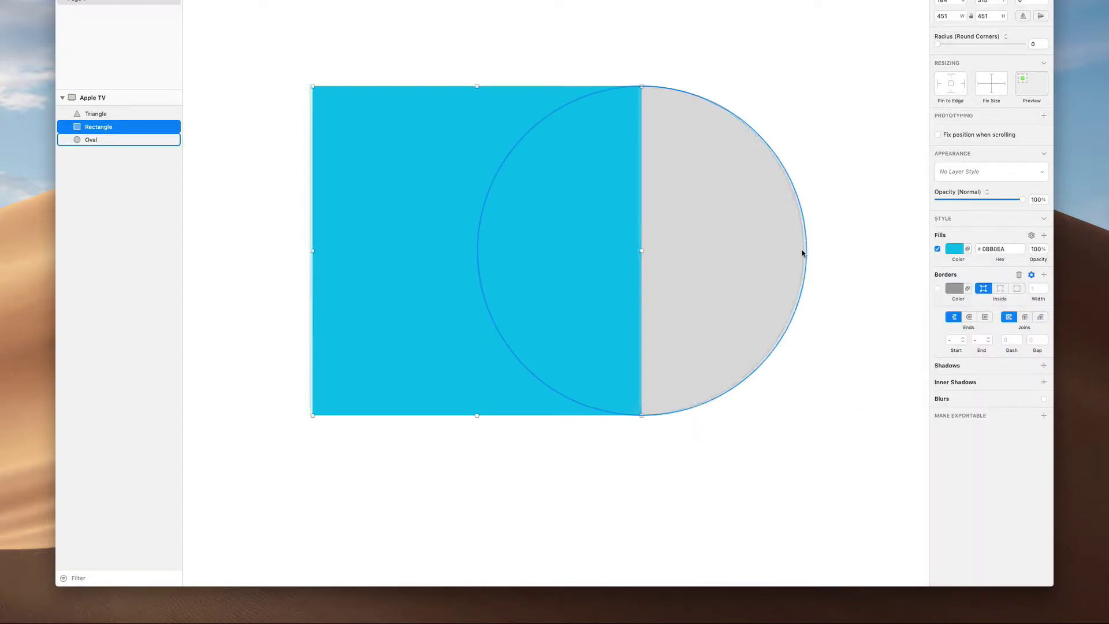
- Move the circle back between the square and triangle, and fill it with document color 0BB0EA
key(super+1)
drag(408, 272, 561, 276)
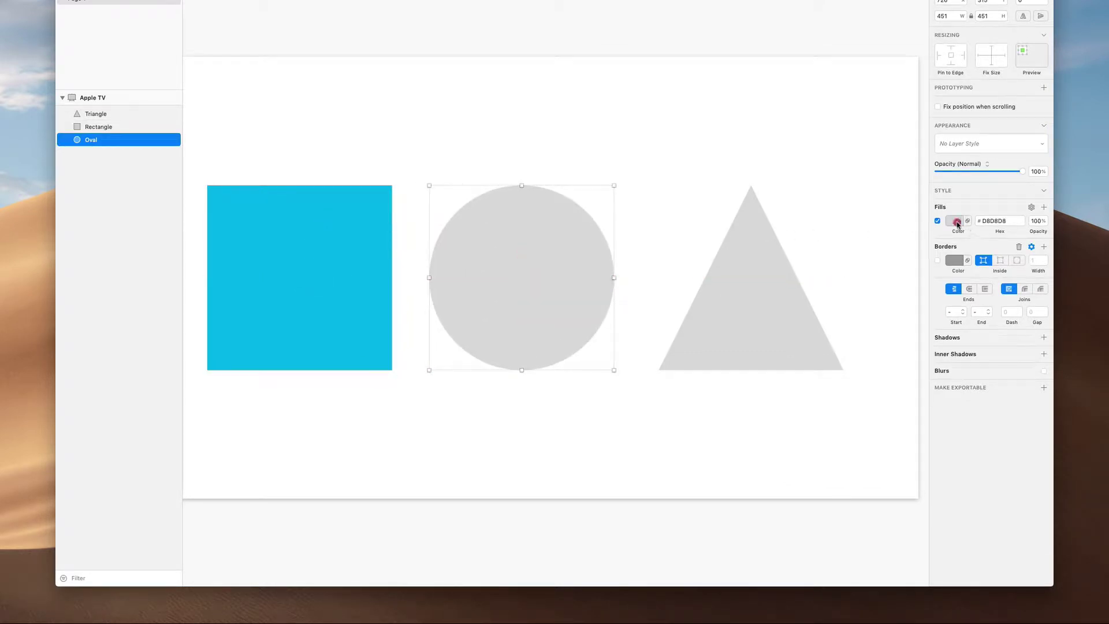
click(954, 221)
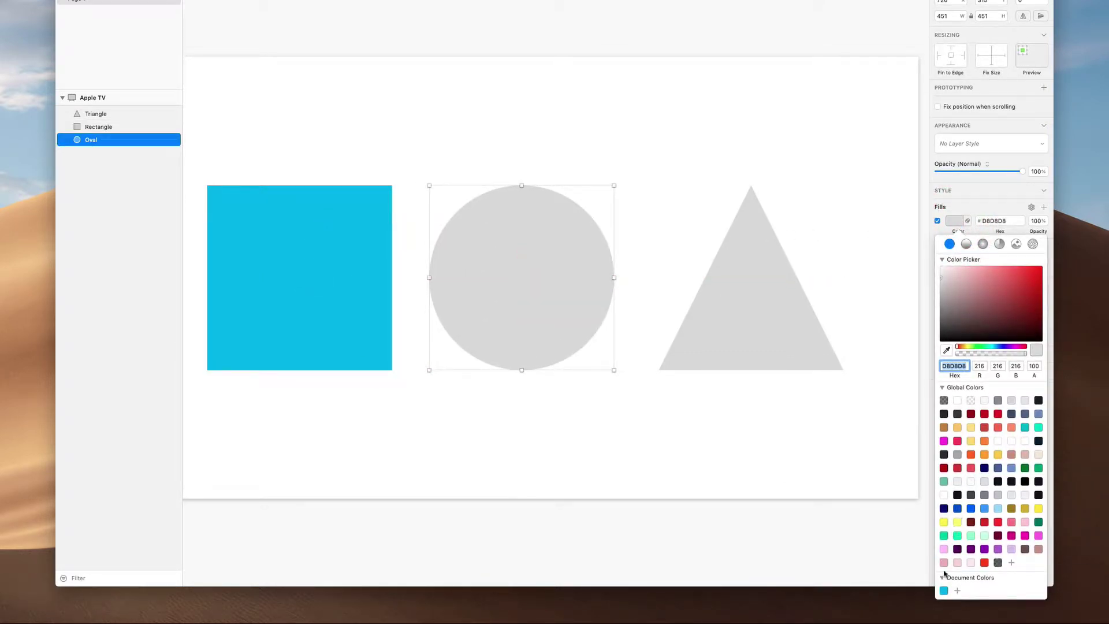
click(944, 592)
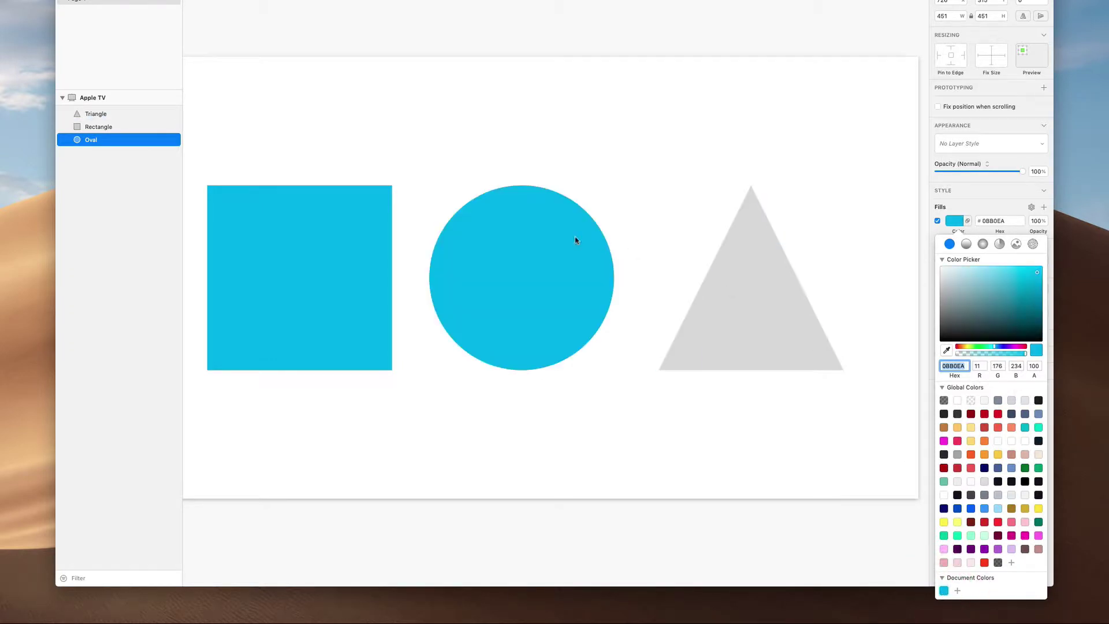
click(619, 167)
- Draw a 565 by 565 circle in a new document to check its document colors, and discard that document
key(super+n)
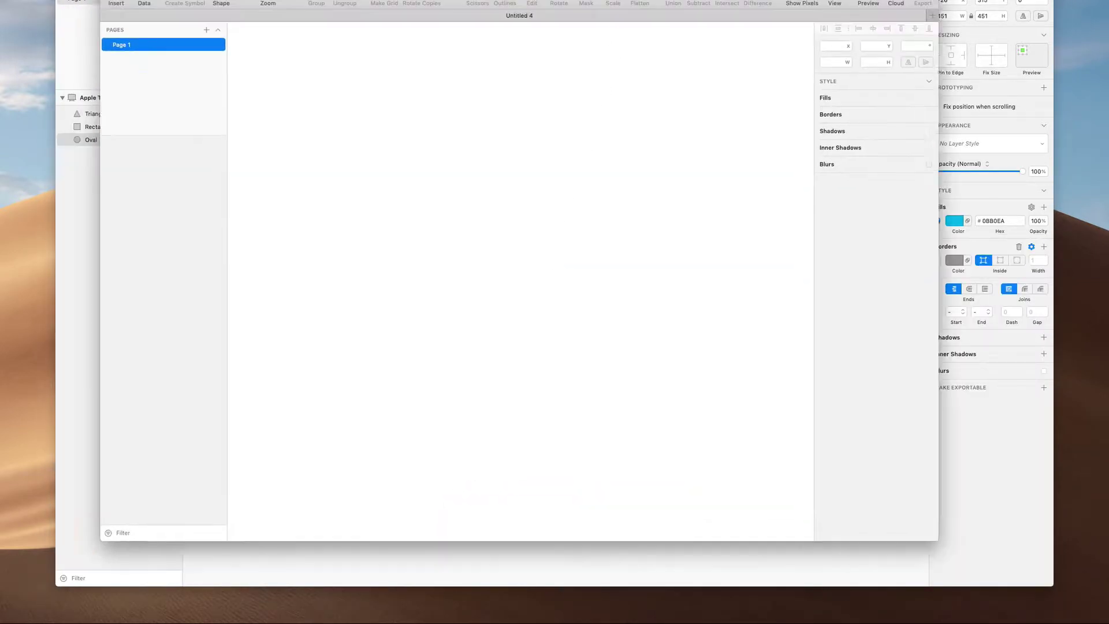
key(o)
drag(378, 124, 672, 391)
click(863, 205)
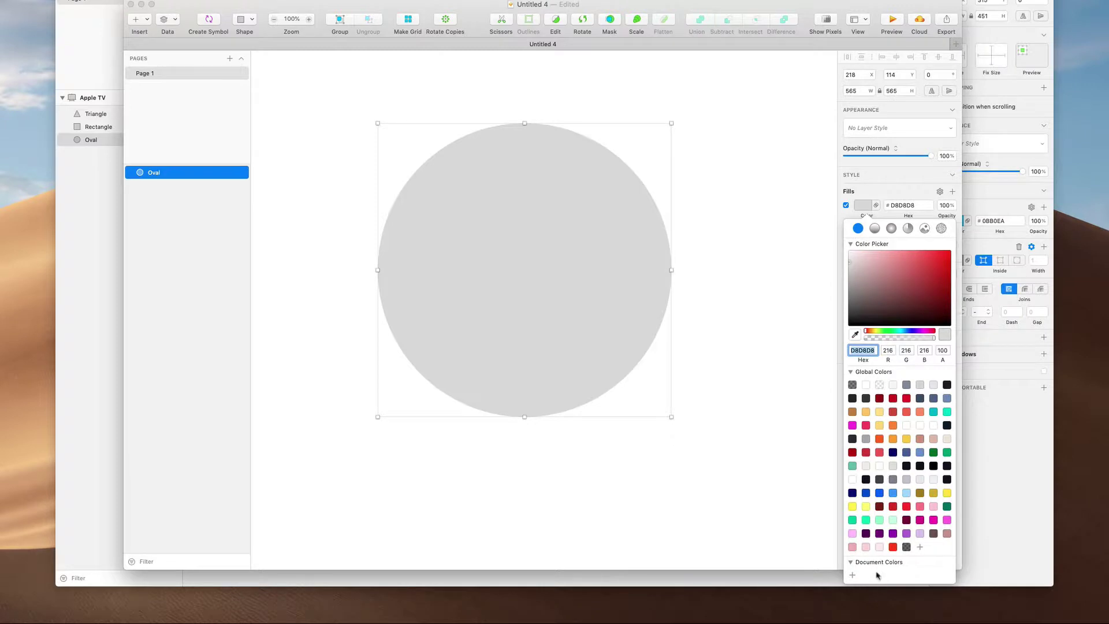
drag(807, 14, 732, 26)
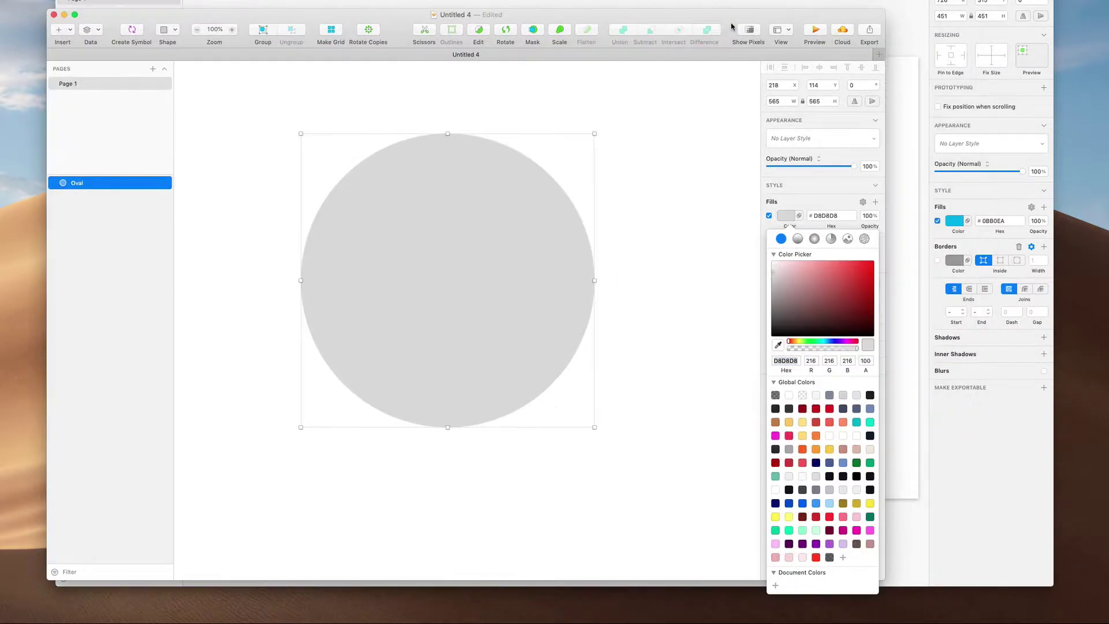
key(super+w)
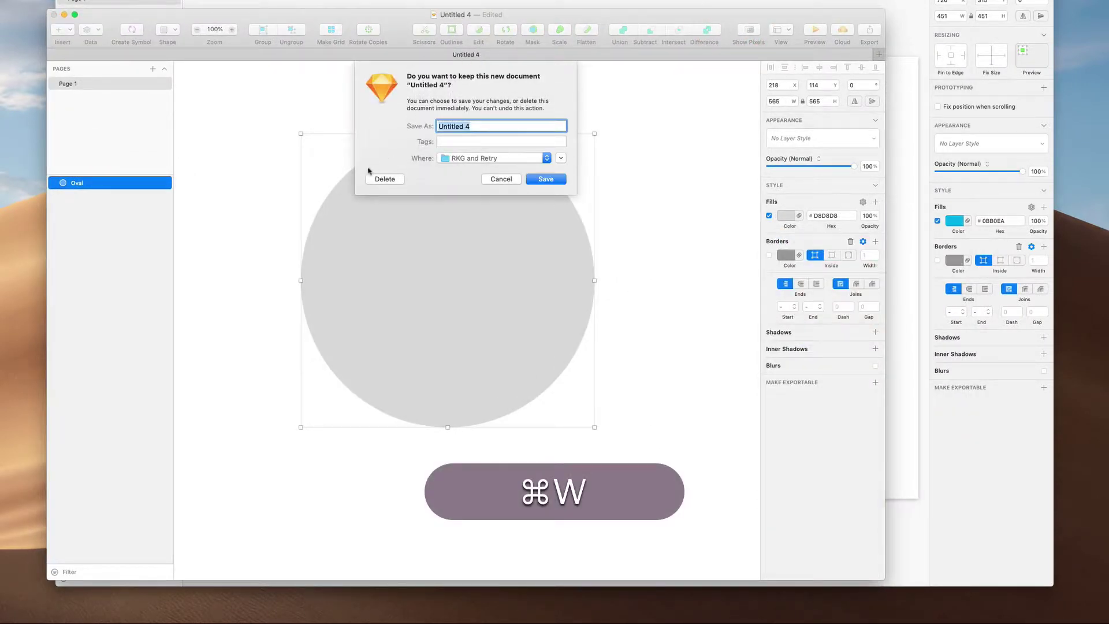
click(383, 178)
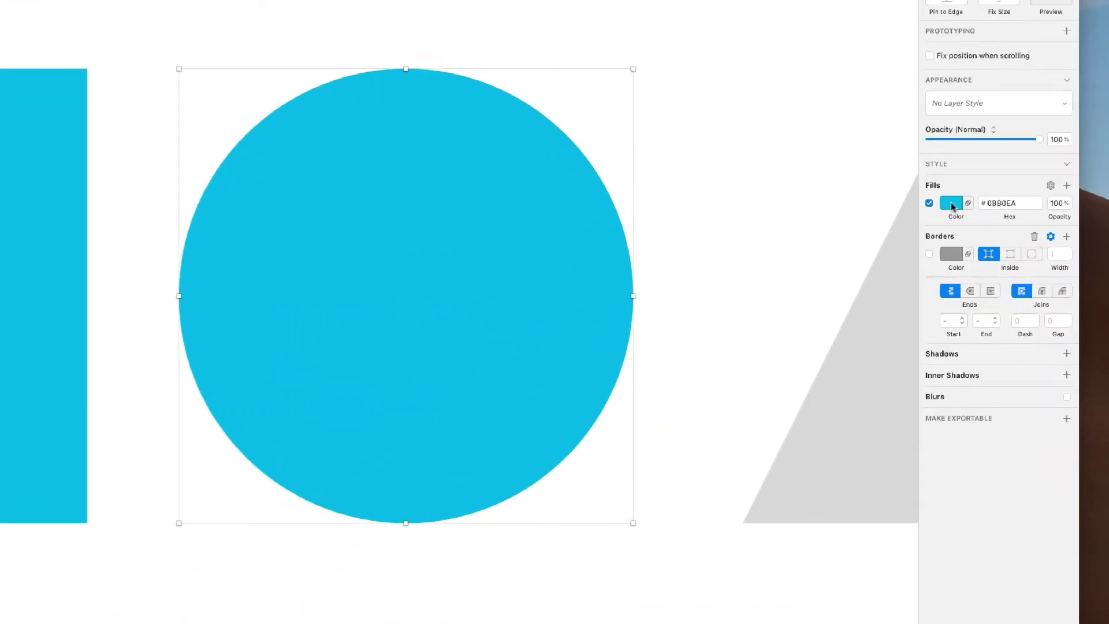
- Change the circle's fill from a solid color to a linear gradient
click(953, 204)
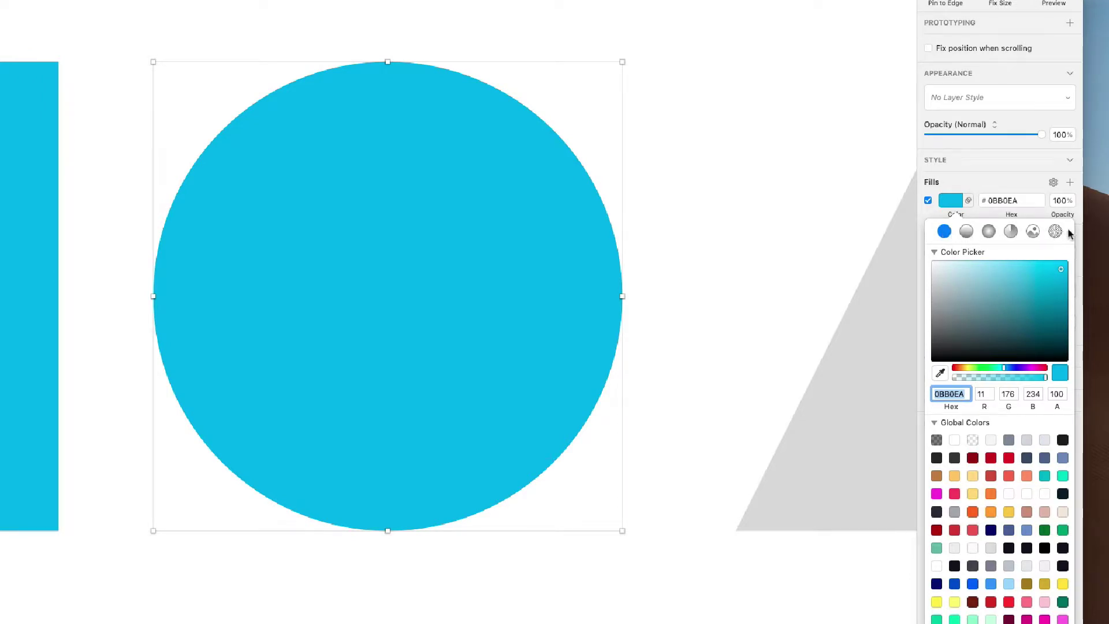
click(943, 233)
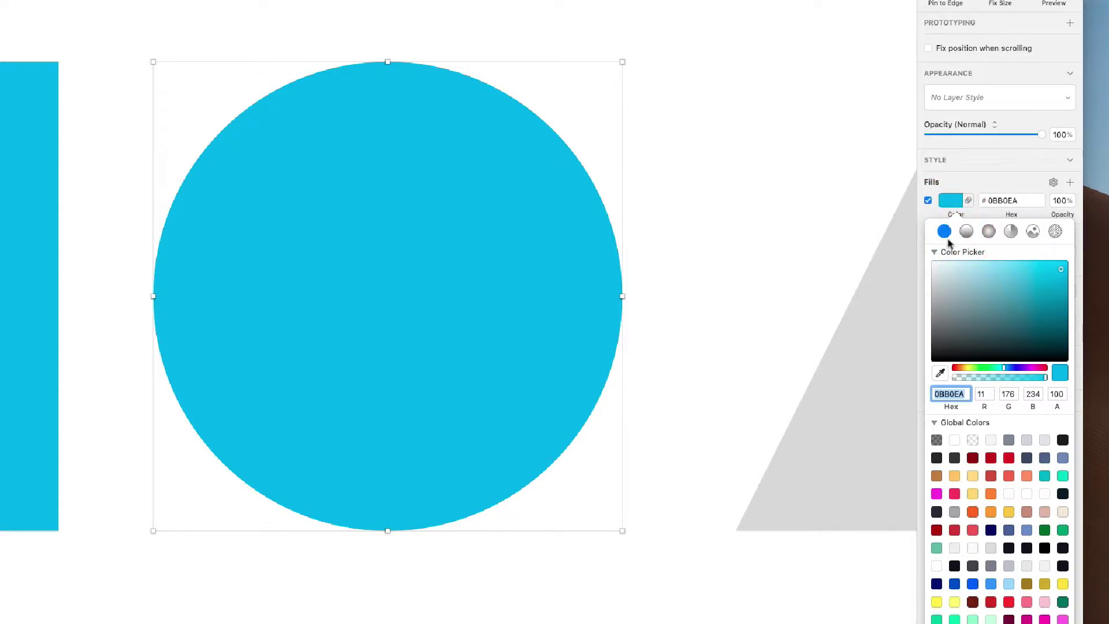
click(967, 232)
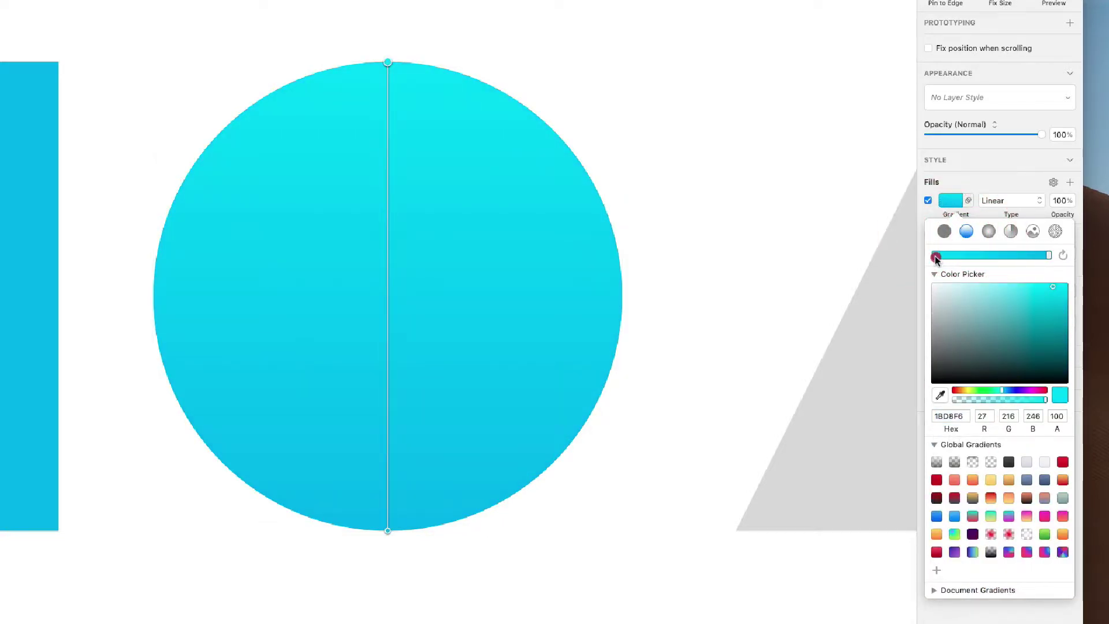
- Set the starting color stop of the circle's linear gradient to yellow FFDA2E
click(933, 252)
click(948, 232)
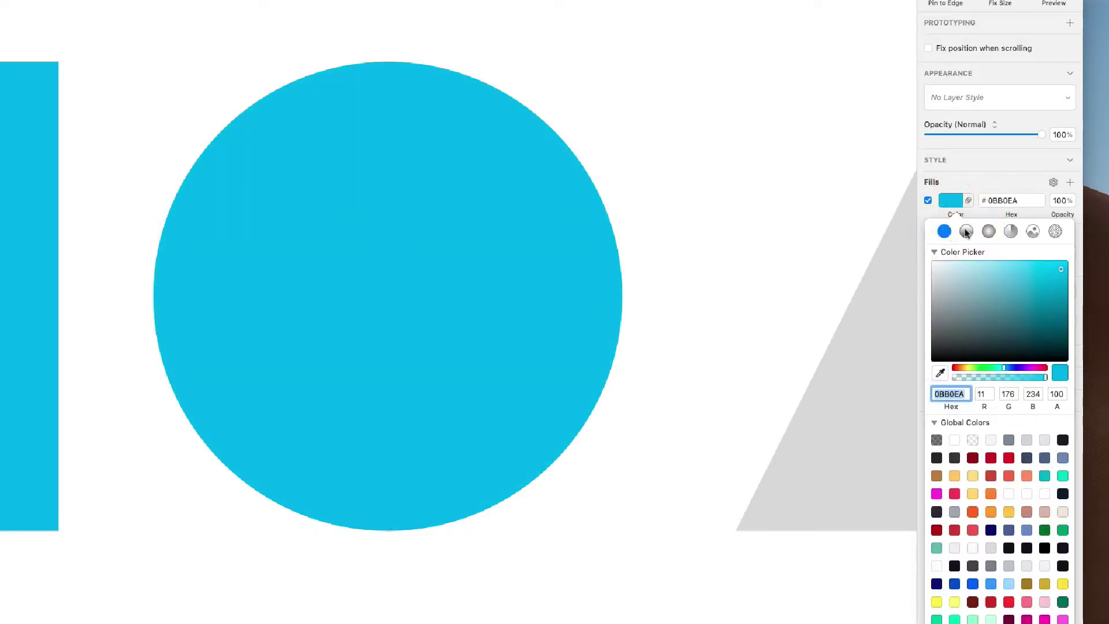
click(967, 231)
mouse_move(1049, 256)
mouse_down()
mouse_move(1022, 255)
mouse_move(1048, 255)
mouse_up()
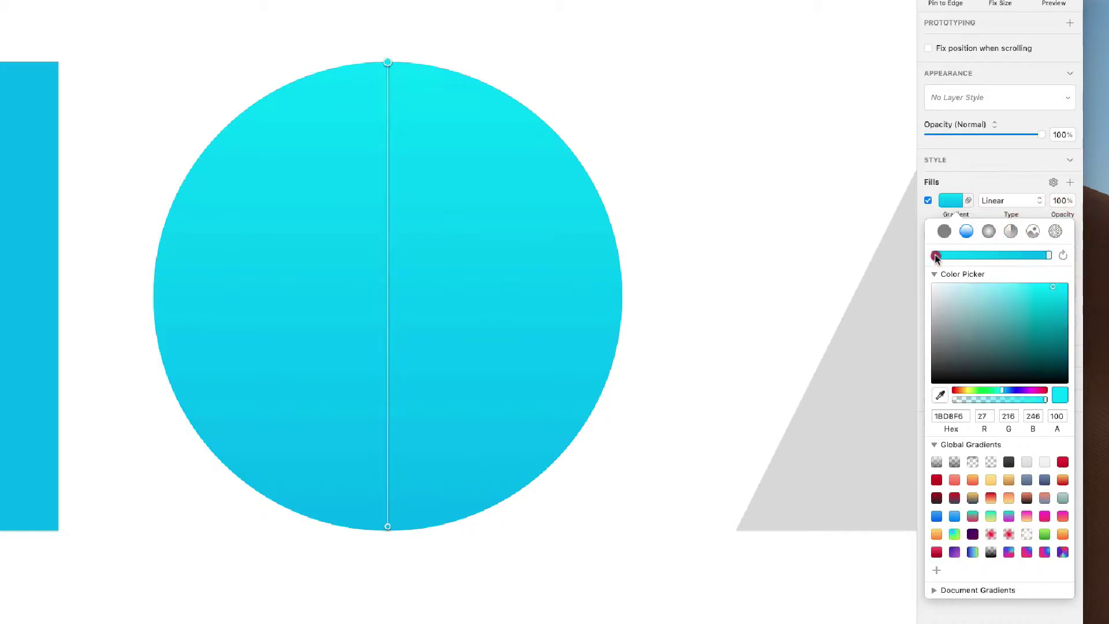
mouse_move(937, 255)
mouse_down()
mouse_move(959, 255)
mouse_move(916, 255)
mouse_move(967, 264)
mouse_move(932, 255)
mouse_up()
mouse_move(994, 289)
mouse_down()
mouse_move(983, 295)
mouse_move(953, 264)
mouse_up()
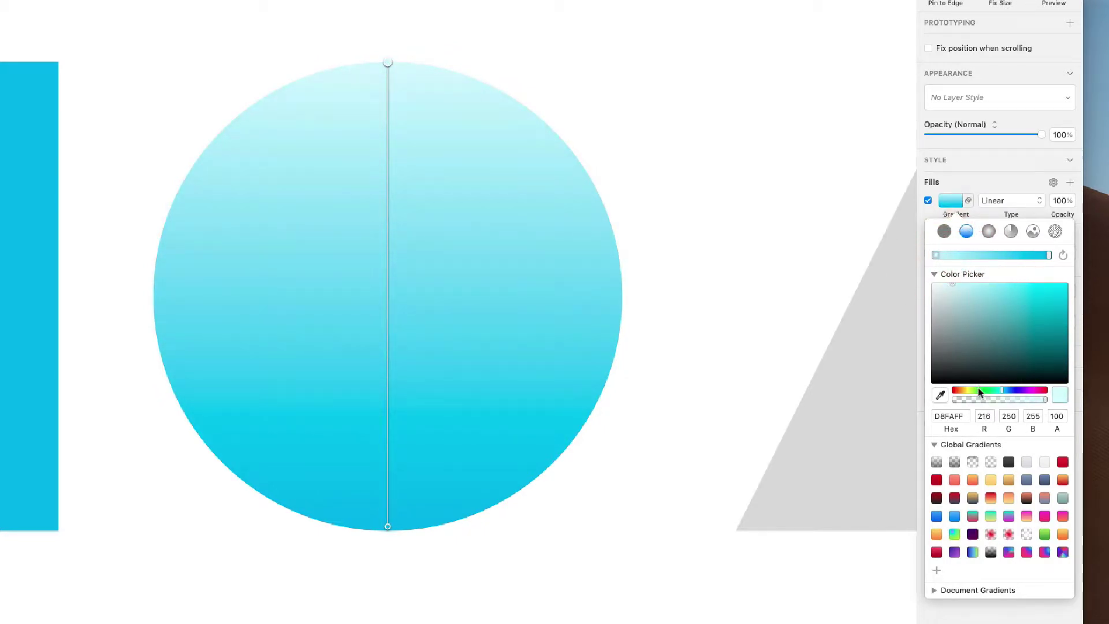
drag(979, 393, 1044, 270)
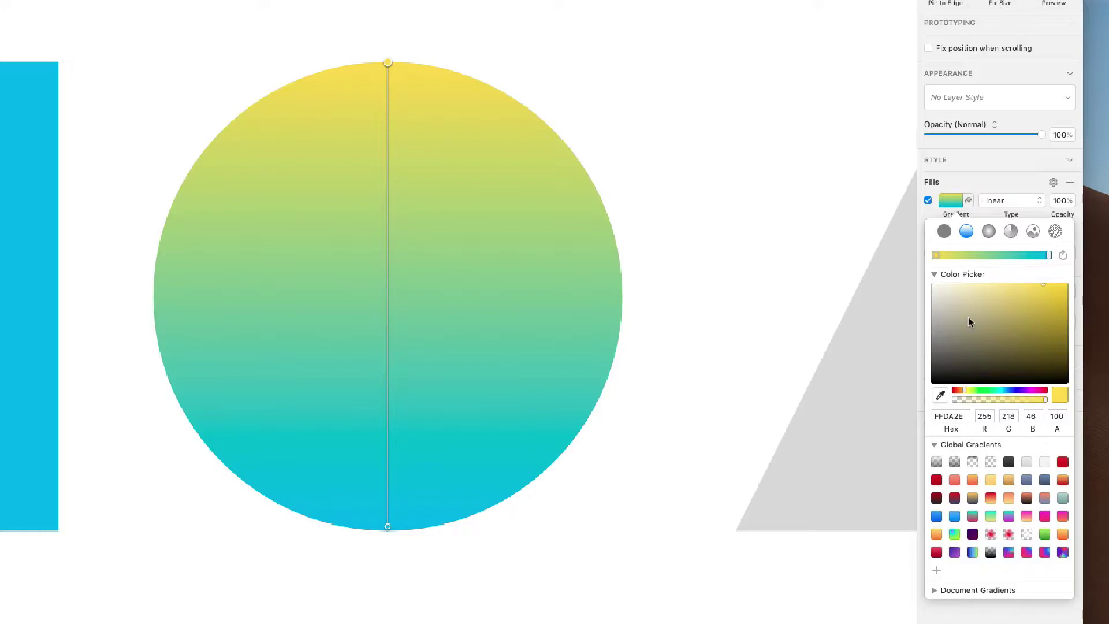
- Angle the circle's linear gradient diagonally, with the yellow end near the upper-left edge and the blue end near the lower-right edge
mouse_move(938, 256)
mouse_down()
mouse_move(992, 250)
mouse_move(939, 259)
mouse_up()
drag(388, 529, 517, 477)
drag(388, 73, 249, 151)
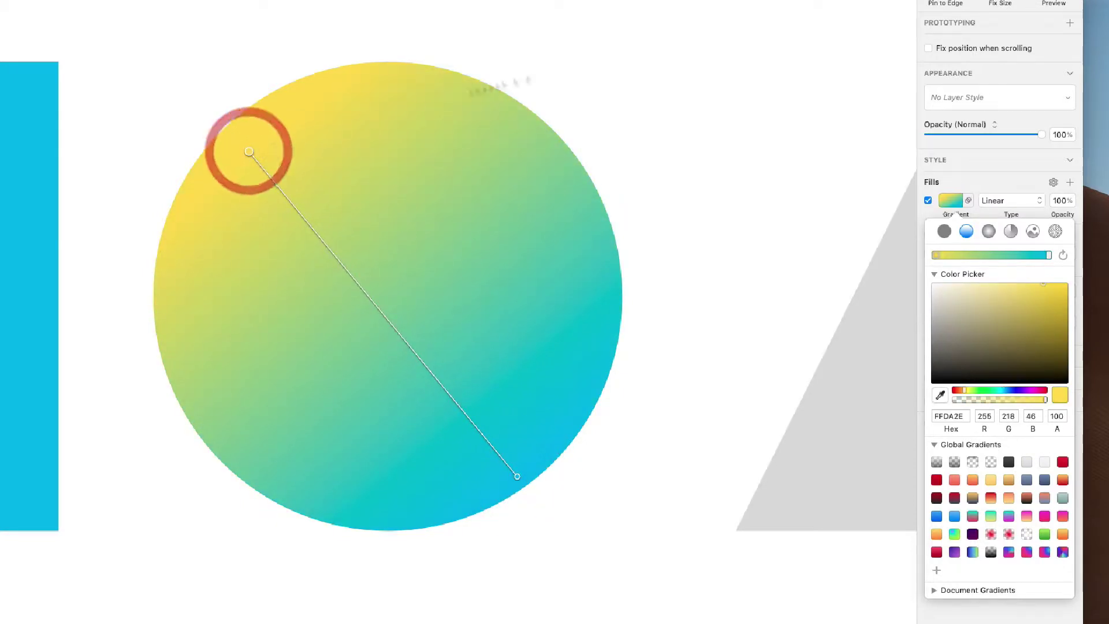
- Add a third color stop to the gradient, color it pink E458CC, and place it about midway along the gradient line
click(973, 255)
drag(995, 293, 955, 353)
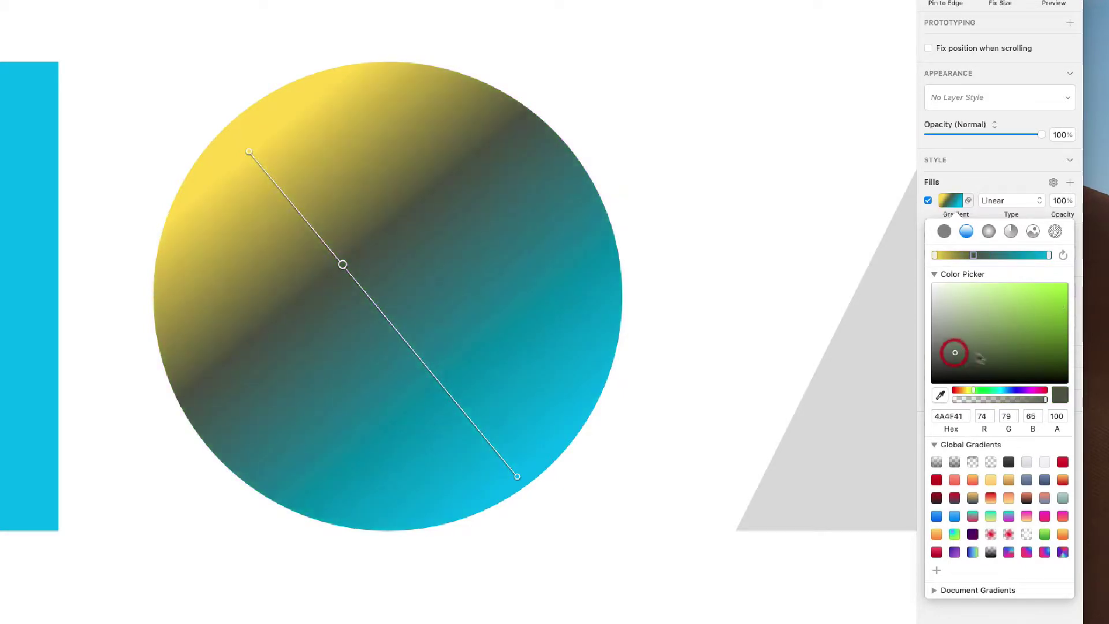
drag(998, 393, 1033, 391)
drag(988, 312, 1024, 288)
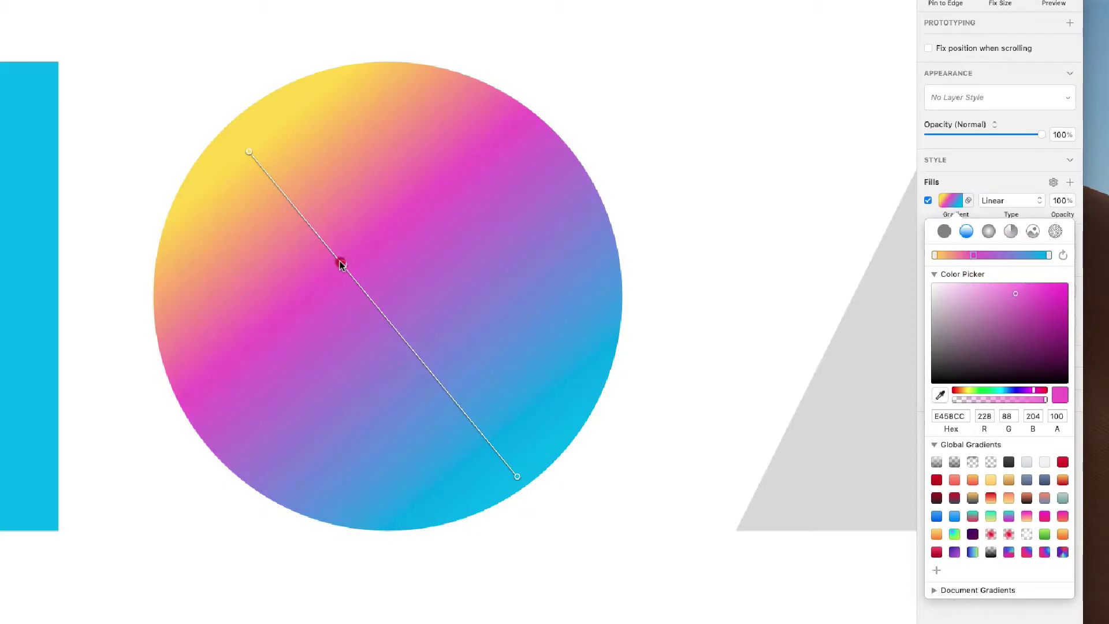
mouse_move(341, 264)
mouse_down()
mouse_move(416, 335)
mouse_move(280, 189)
mouse_move(463, 379)
mouse_move(387, 273)
mouse_move(405, 301)
mouse_up()
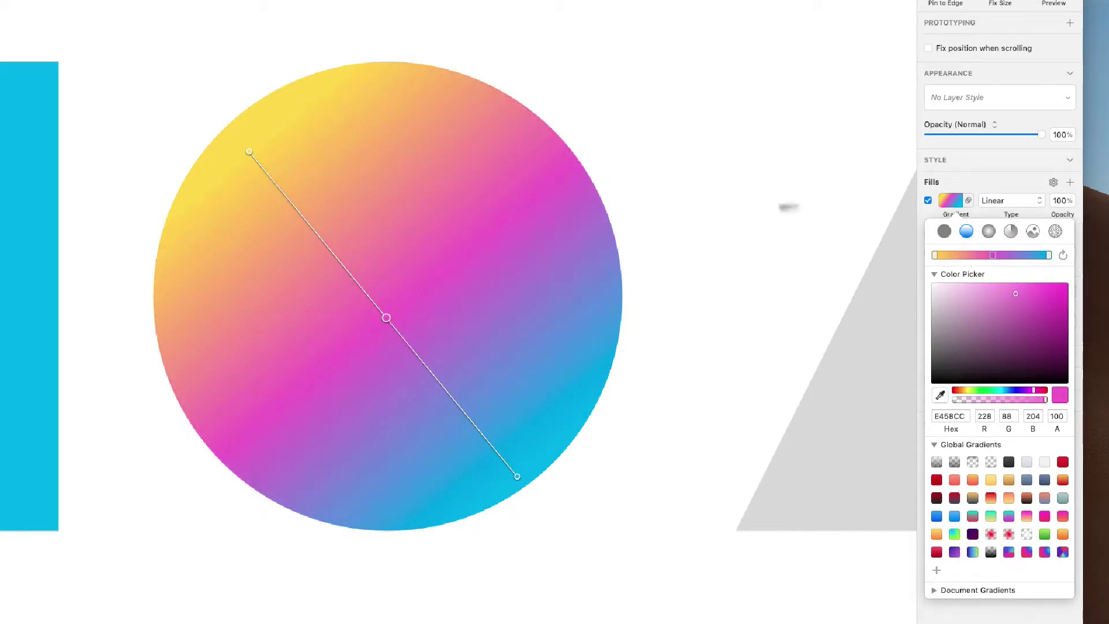
- Rotate the circle's gradient repeatedly through its orientations until the yellow end is back at the upper left
click(1064, 256)
click(1064, 256)
click(1064, 256)
click(1064, 256)
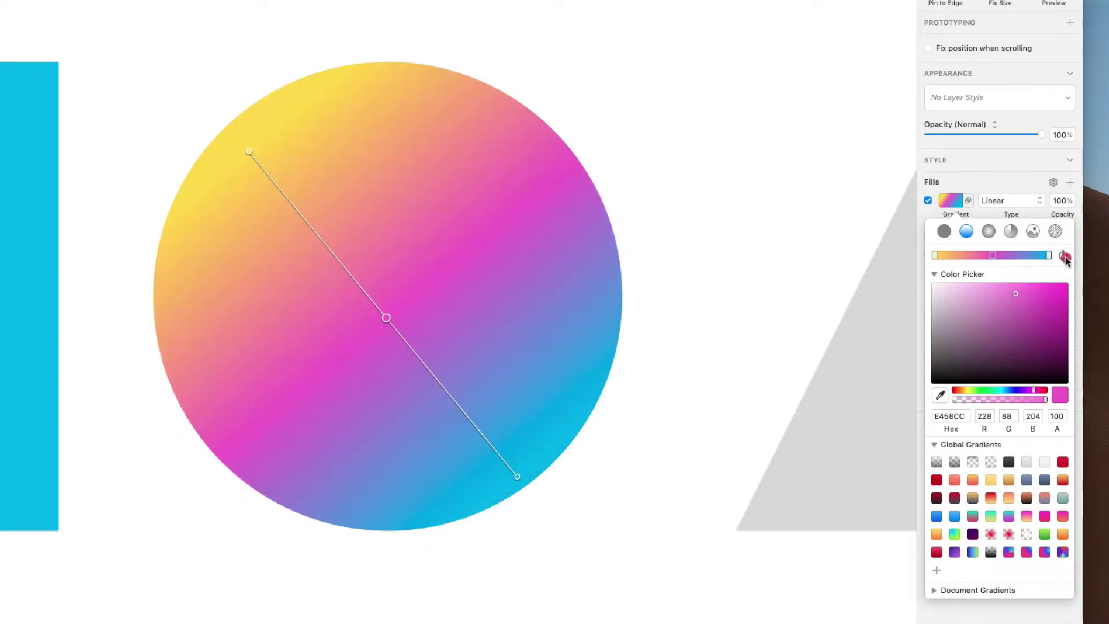
click(1064, 256)
click(1064, 256)
click(1064, 256)
click(1064, 256)
click(1063, 256)
click(1064, 256)
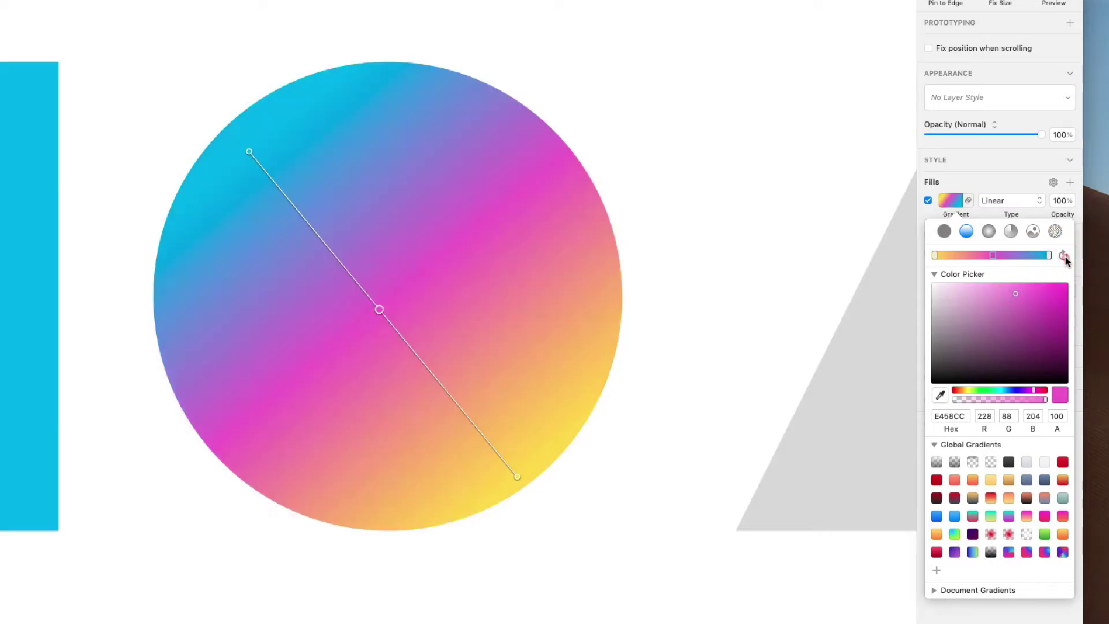
click(1063, 256)
click(1064, 256)
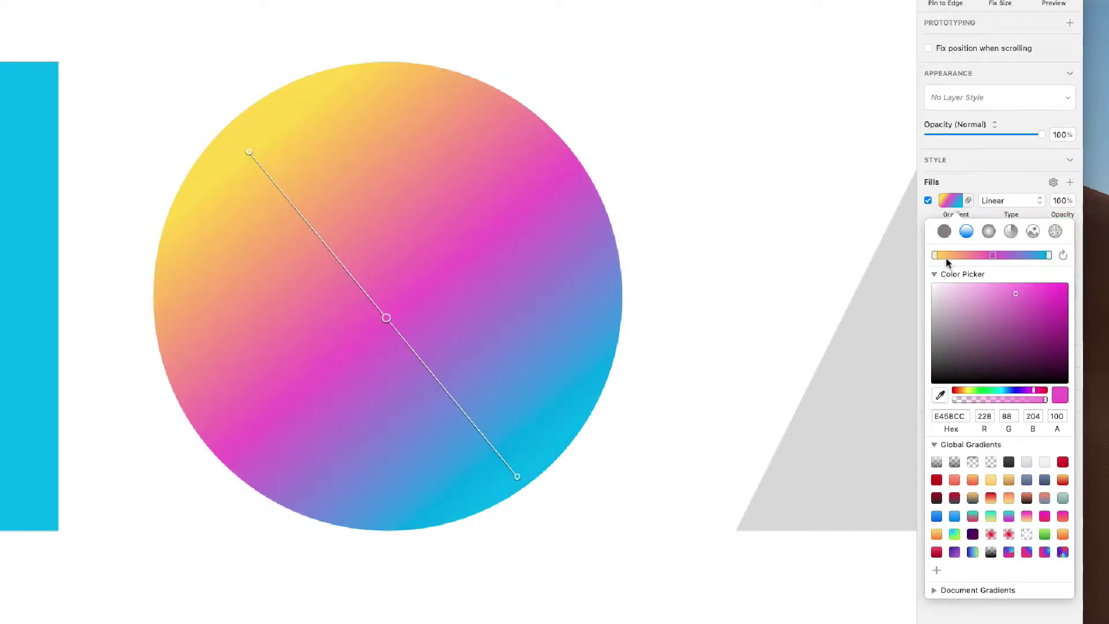
- Change the circle's fill to a radial gradient and narrow its outline from a circle to an ellipse
click(990, 232)
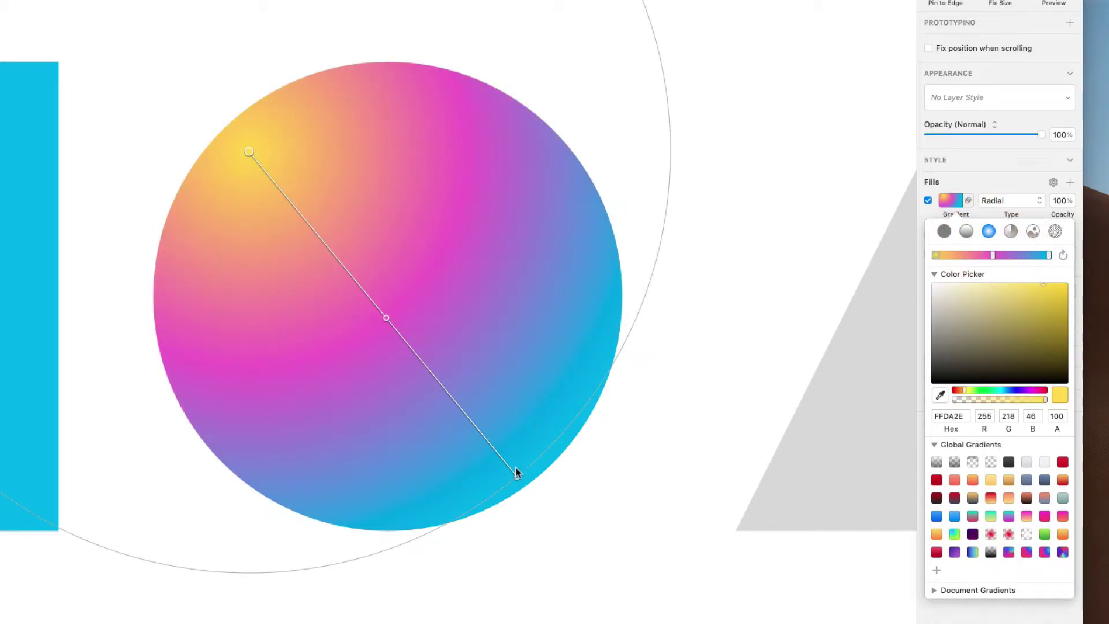
mouse_move(518, 472)
mouse_down()
mouse_move(540, 488)
mouse_move(657, 414)
mouse_move(276, 308)
mouse_move(565, 461)
mouse_move(532, 471)
mouse_move(342, 245)
mouse_move(510, 426)
mouse_move(535, 477)
mouse_up()
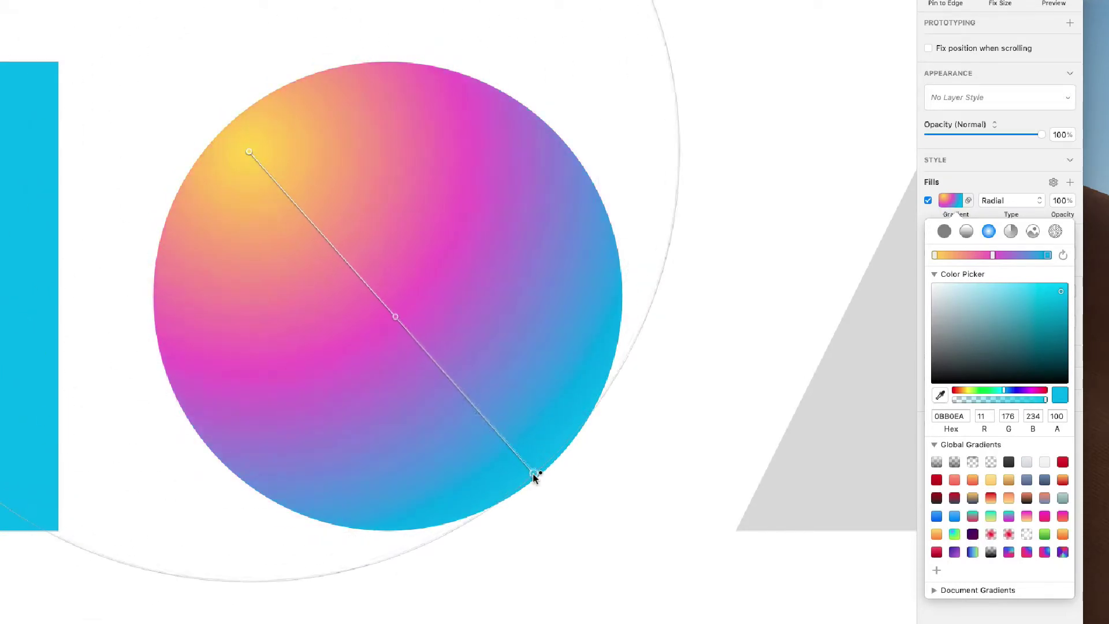
scroll(404, 247, down, 3)
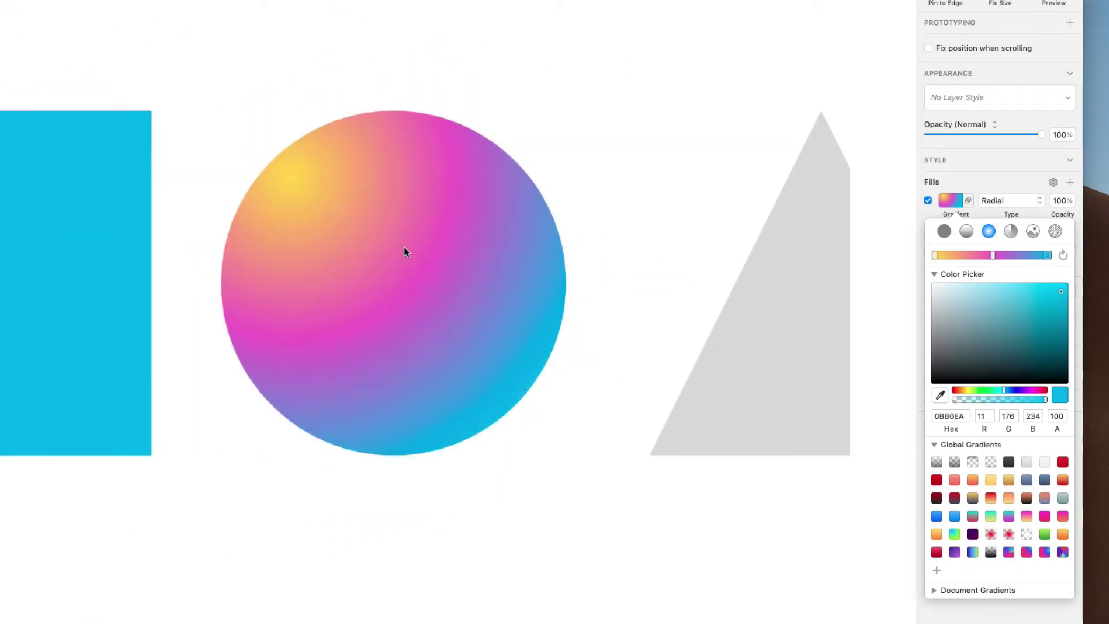
scroll(404, 251, up, 3)
scroll(404, 251, left, 3)
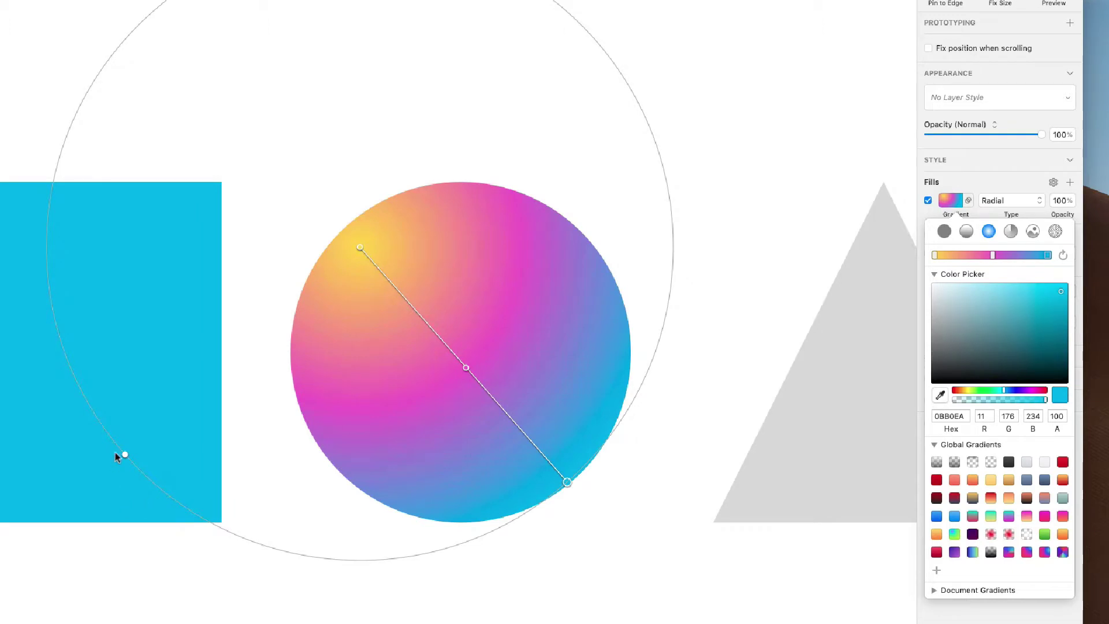
drag(125, 455, 166, 430)
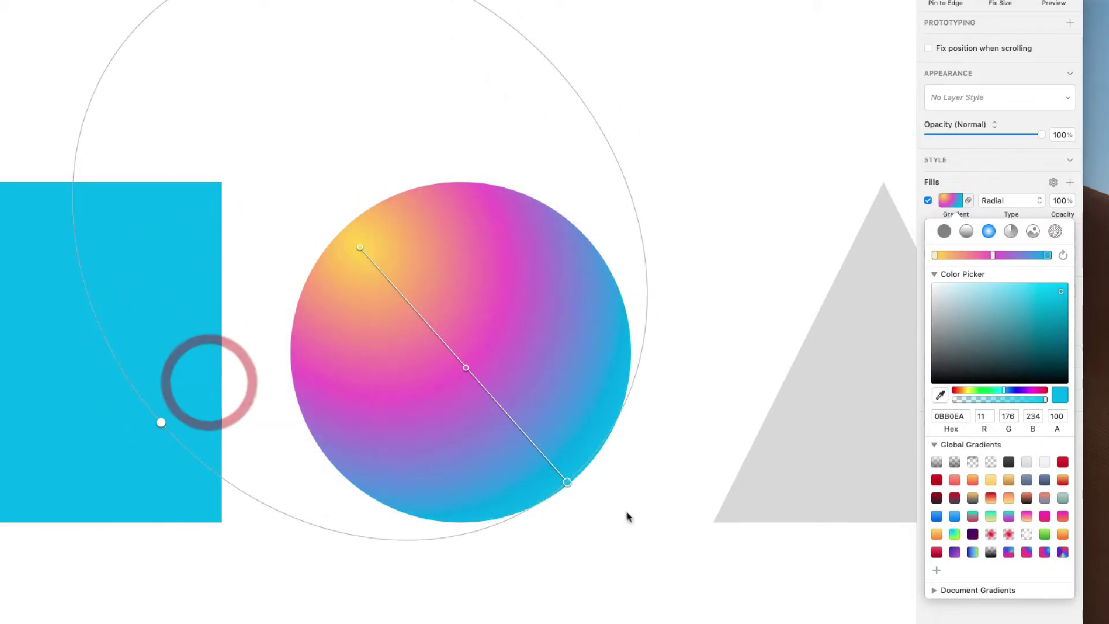
- Move the radial gradient's yellow center closer to the circle's middle, and resize the ellipse so its blue end meets the lower-right edge
drag(567, 482, 519, 421)
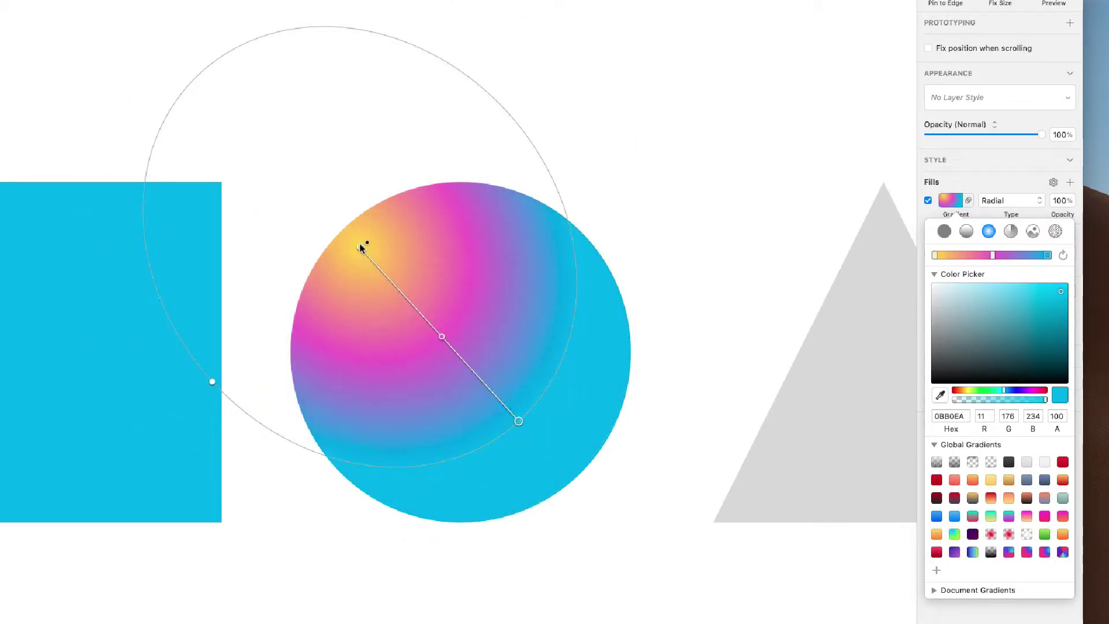
drag(359, 248, 412, 291)
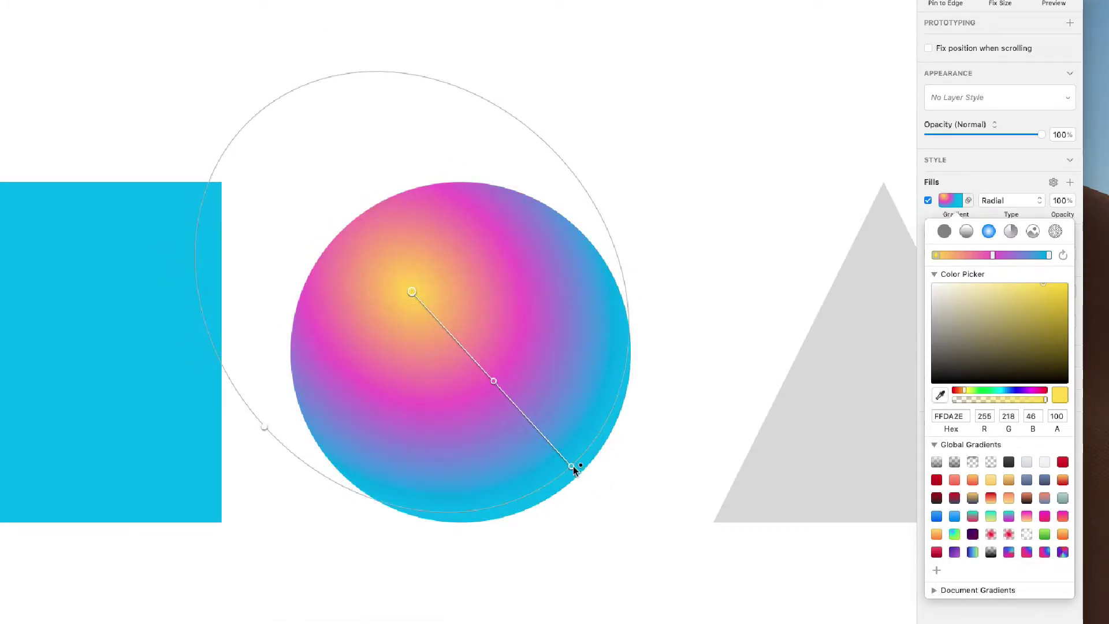
drag(575, 470, 581, 479)
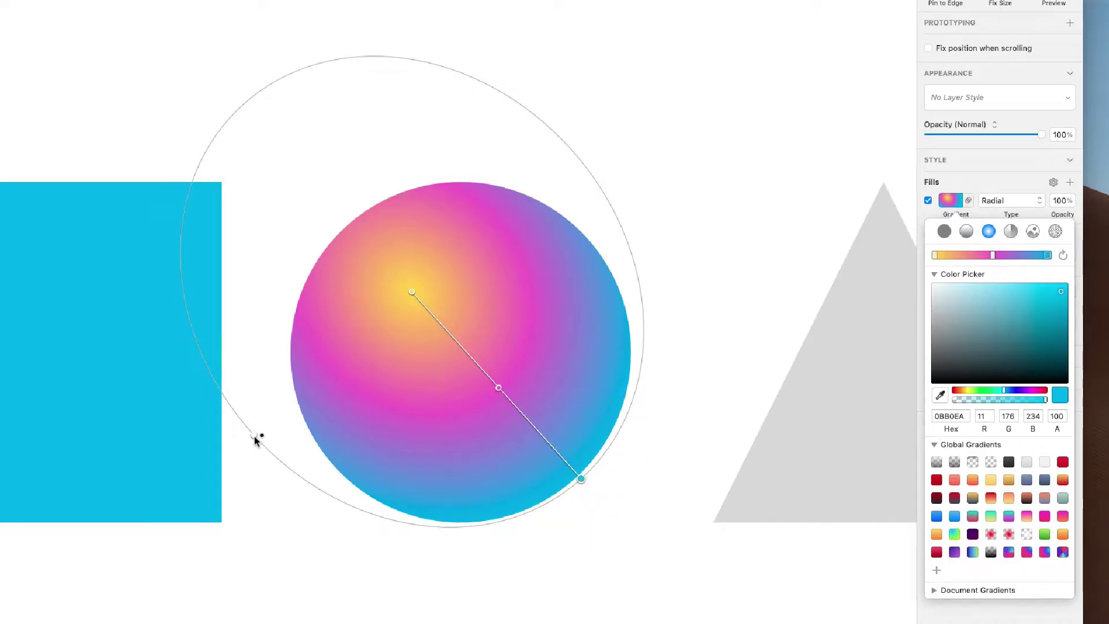
drag(256, 439, 224, 461)
click(762, 131)
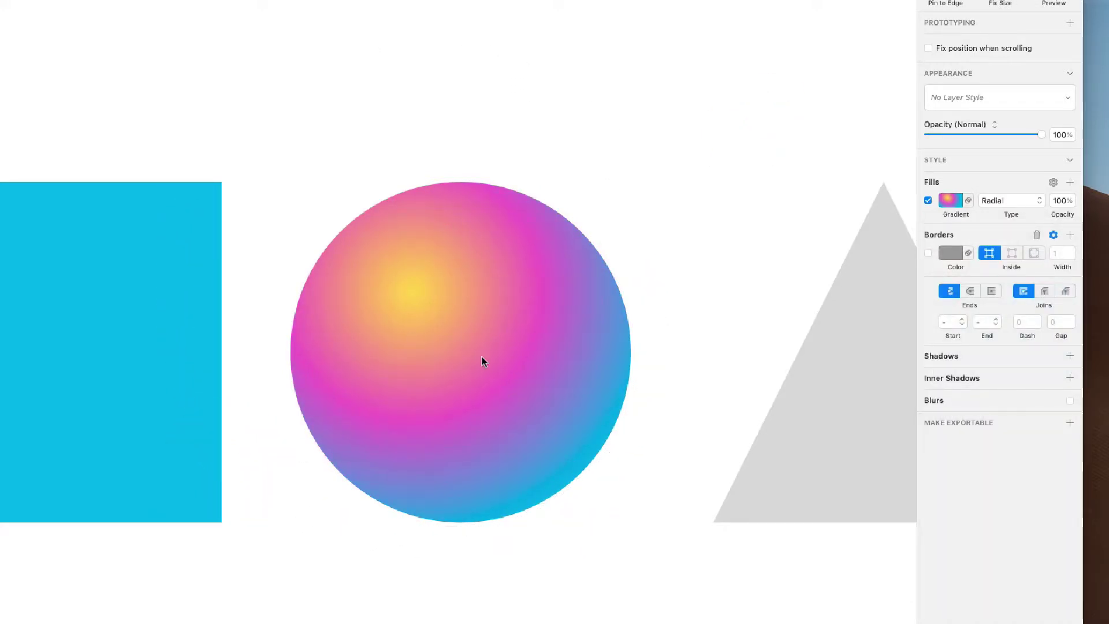
- Reopen the circle's radial gradient for editing and shift its pink middle stop slightly toward the yellow center
scroll(482, 356, up, 5)
scroll(483, 357, down, 4)
scroll(483, 356, up, 2)
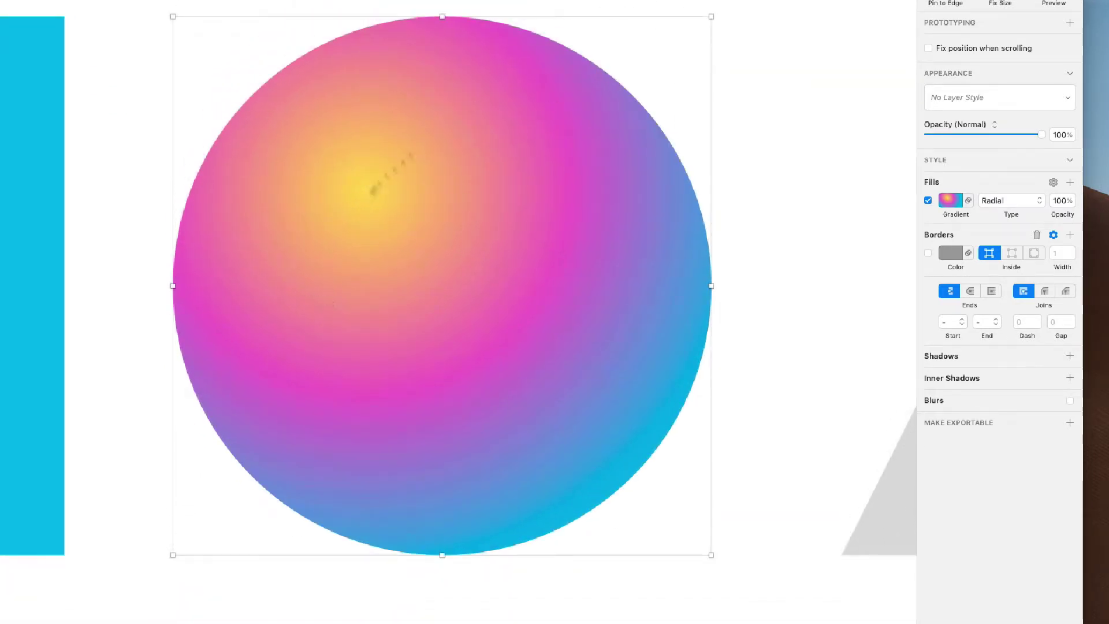
click(555, 167)
click(948, 201)
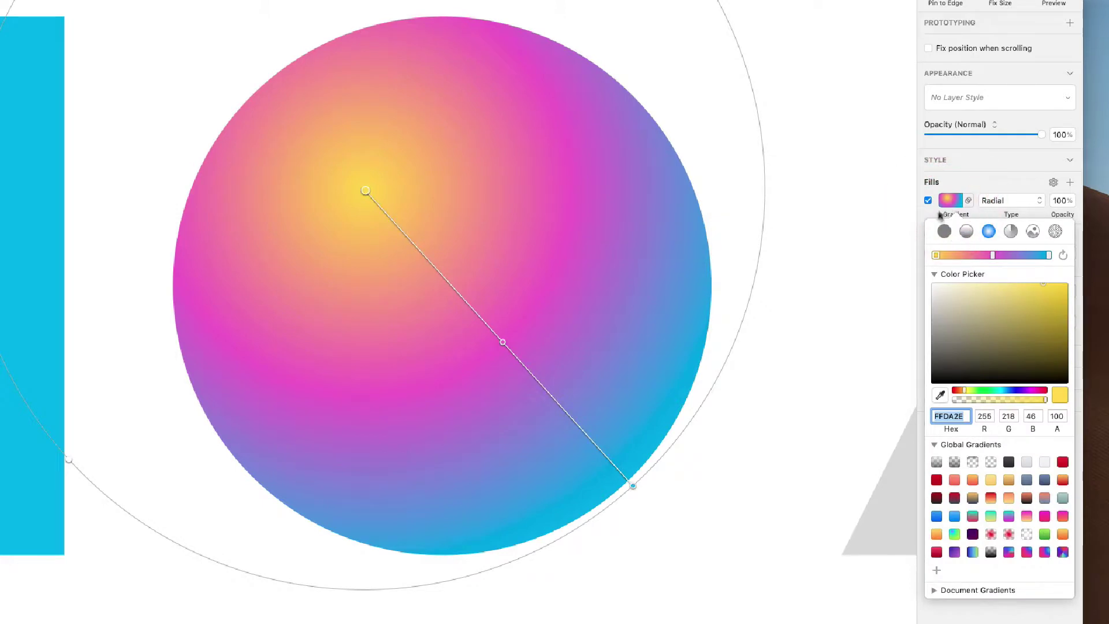
click(994, 256)
drag(1034, 400, 1069, 393)
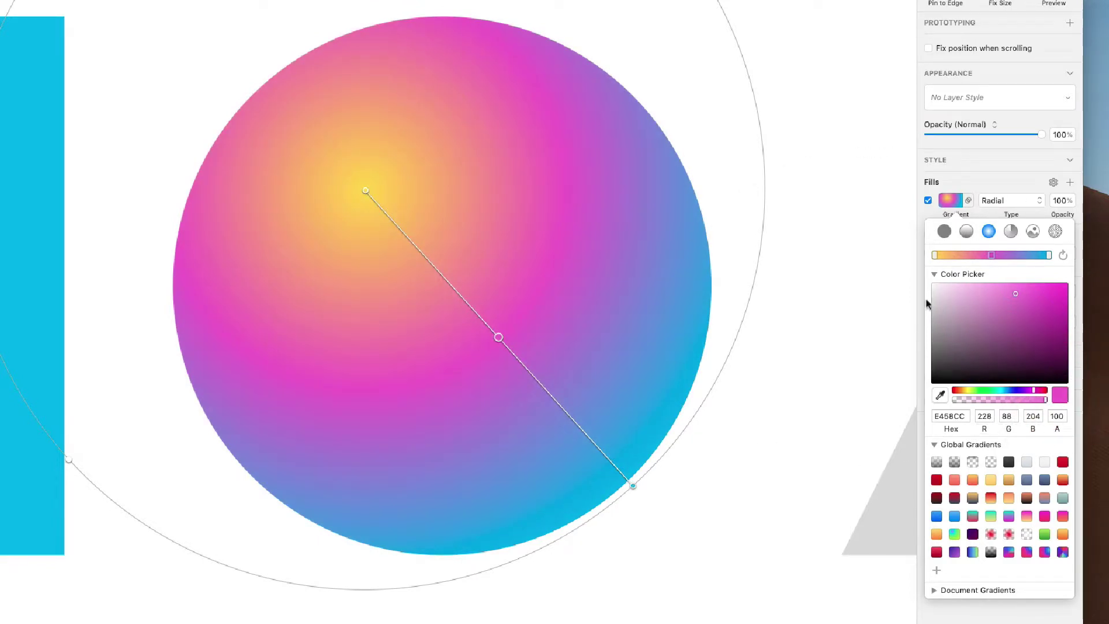
- Change the fill to an angular gradient and spread its stops around the circle: pink upper left, blue upper right, yellow near the lowest point
click(1010, 232)
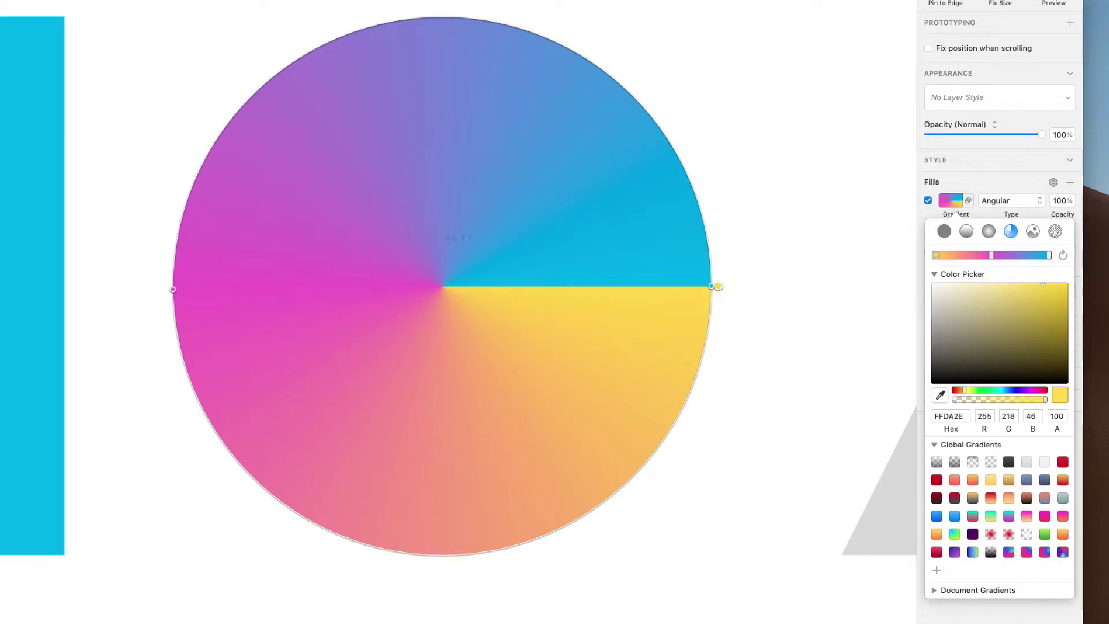
drag(172, 293, 250, 124)
drag(231, 192, 231, 192)
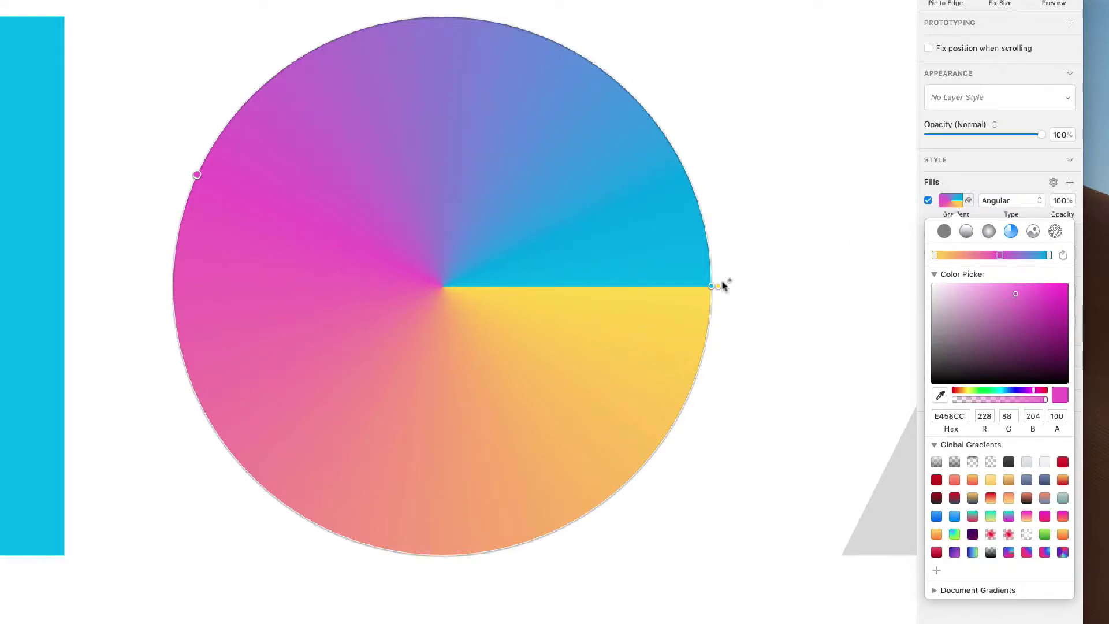
drag(720, 288, 657, 480)
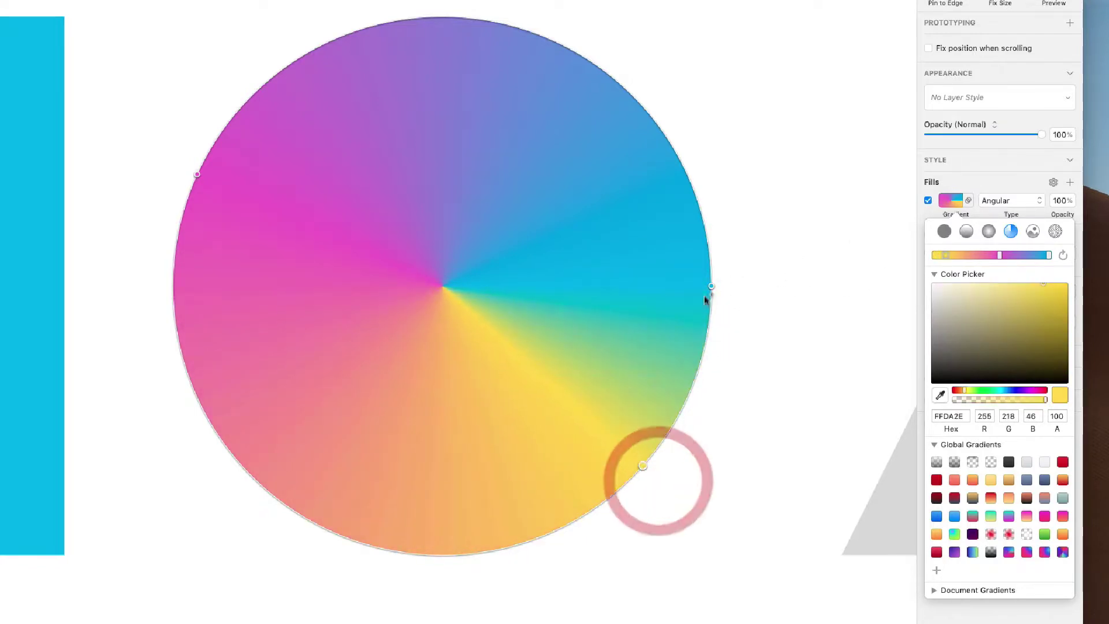
drag(713, 286, 670, 91)
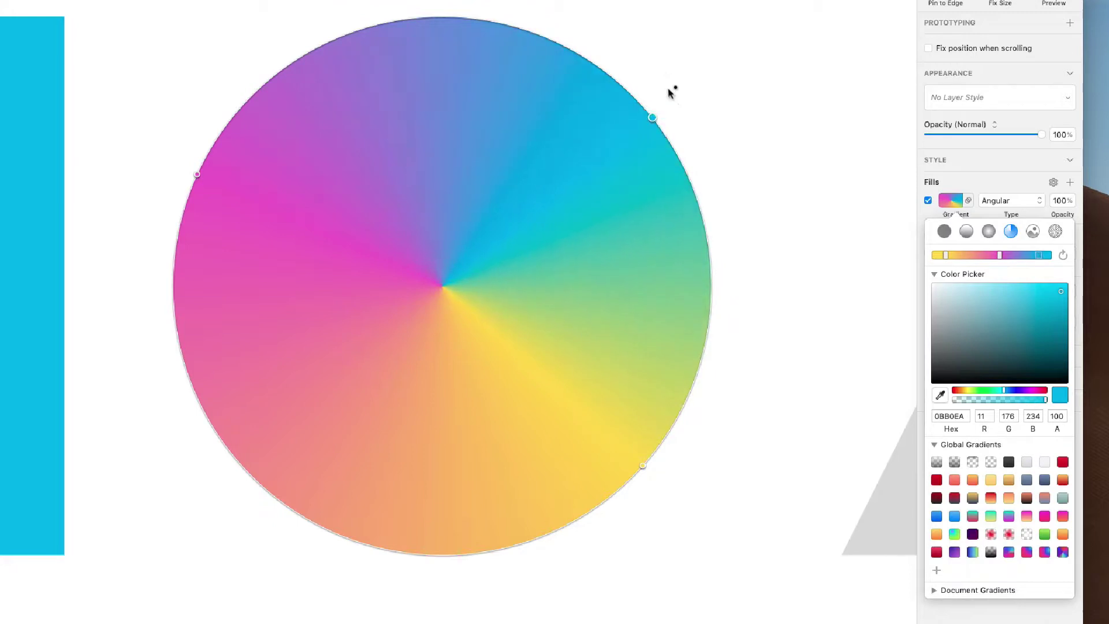
drag(648, 463, 555, 552)
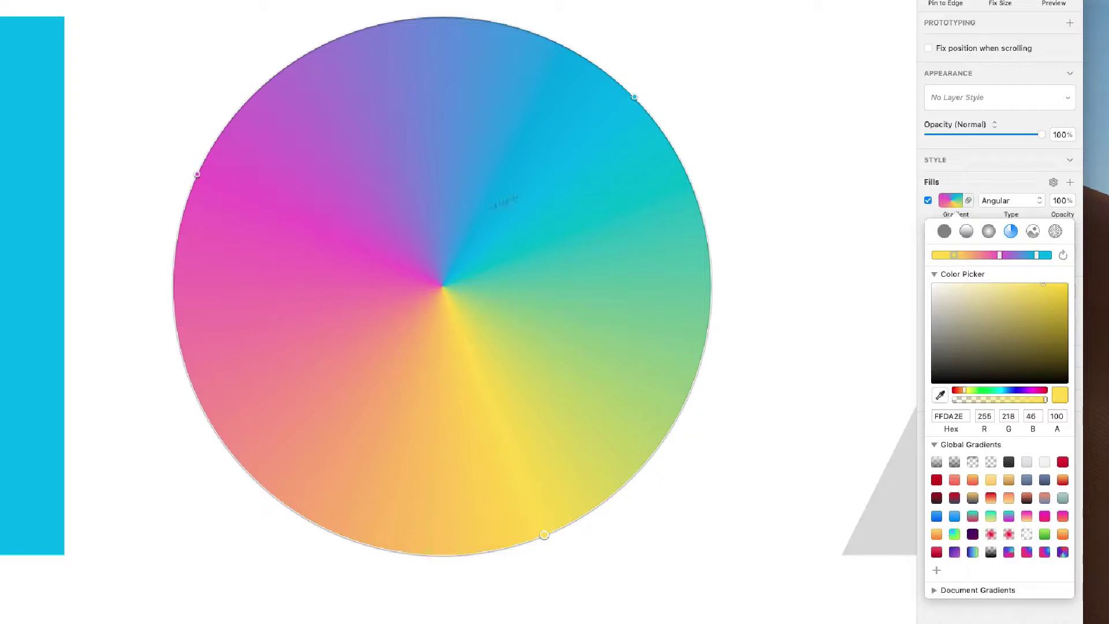
scroll(489, 258, right, 5)
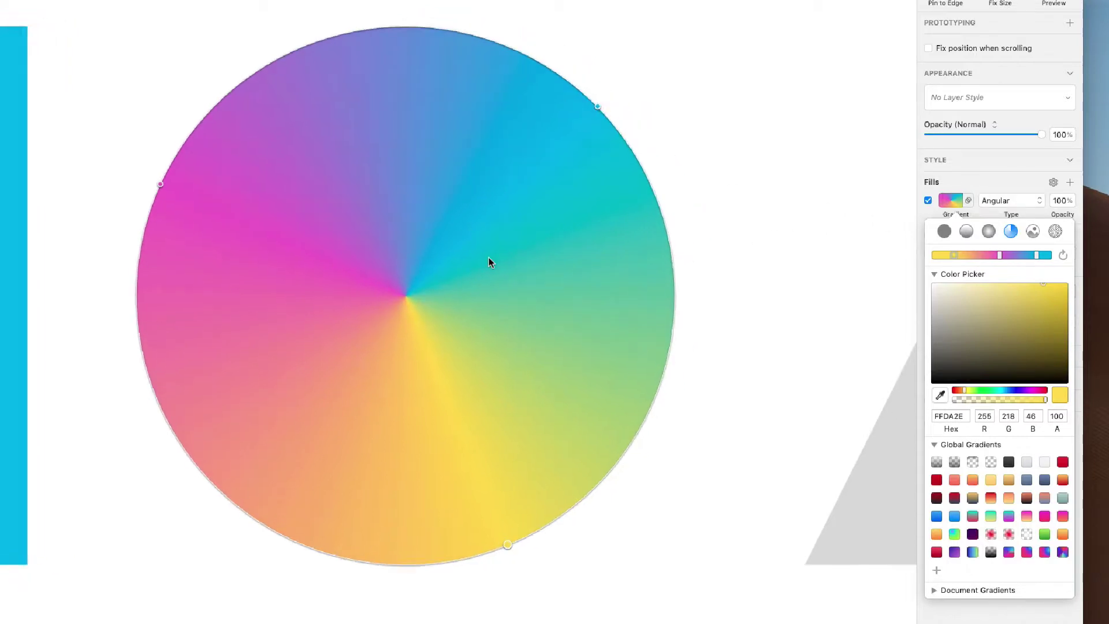
scroll(482, 265, down, 3)
scroll(482, 264, right, 3)
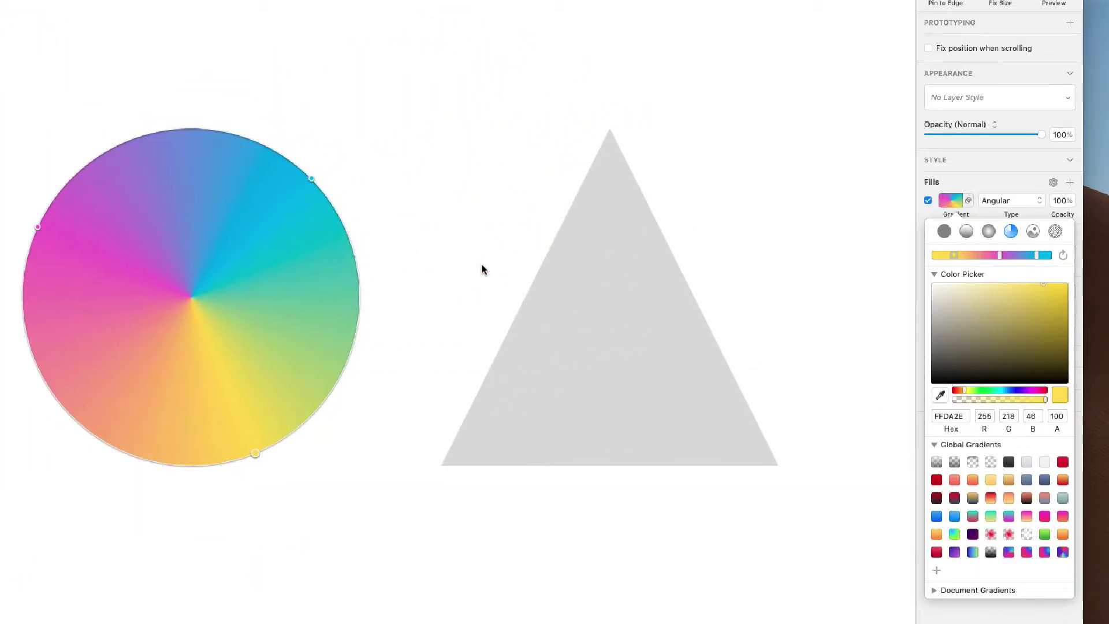
scroll(484, 268, down, 1)
scroll(483, 268, left, 5)
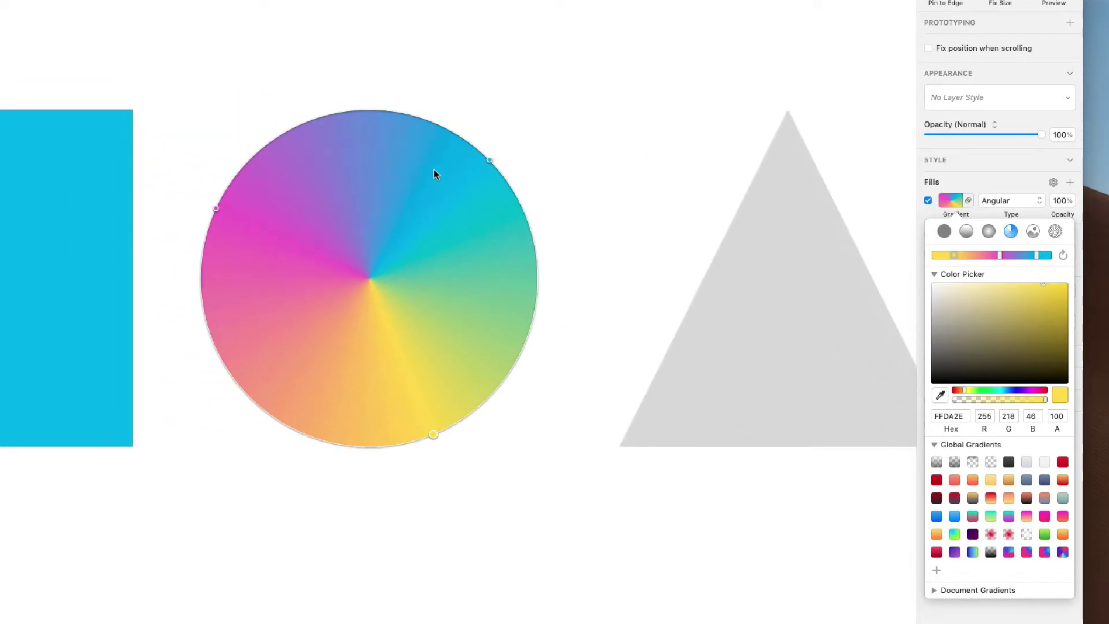
scroll(449, 242, up, 3)
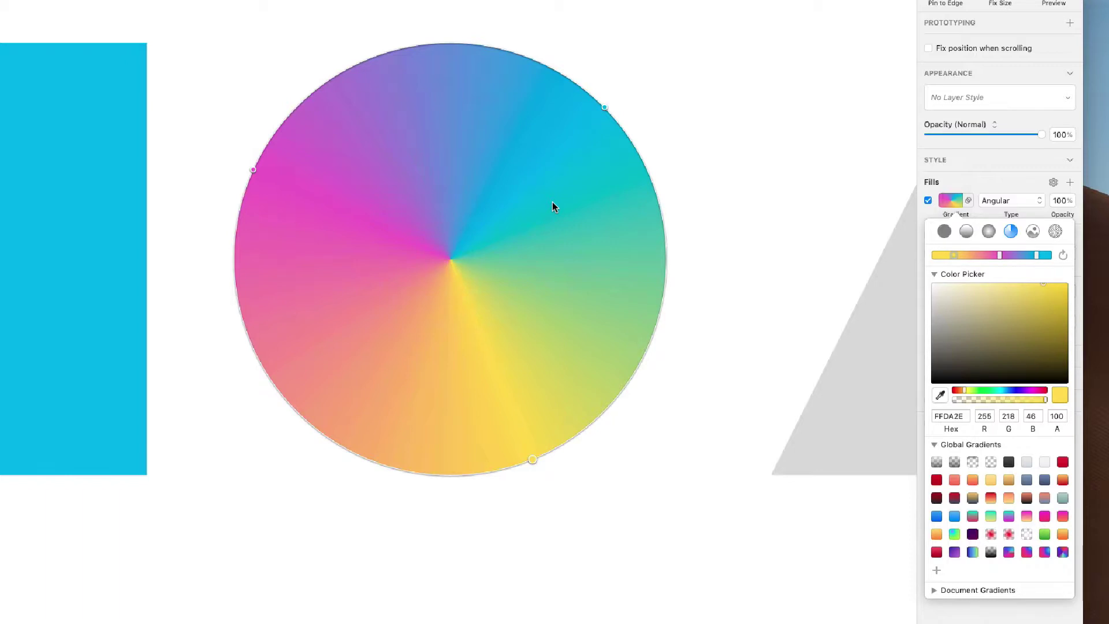
- Change the circle's fill to an image fill using the keyboard photo from the Downloads folder, and nudge the circle slightly
click(1033, 232)
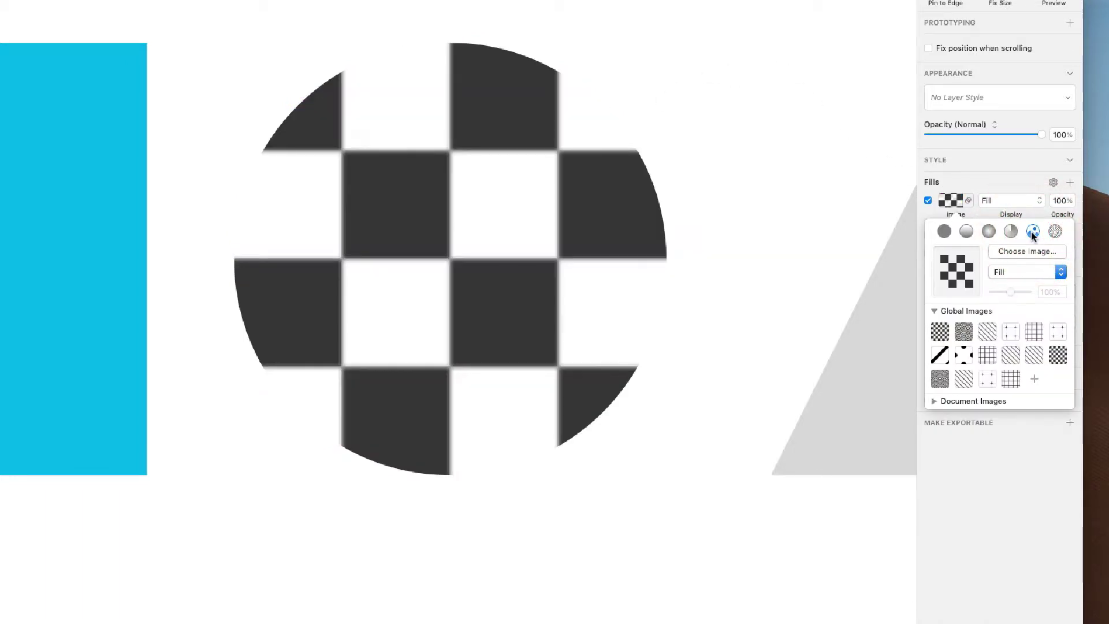
drag(472, 266, 433, 211)
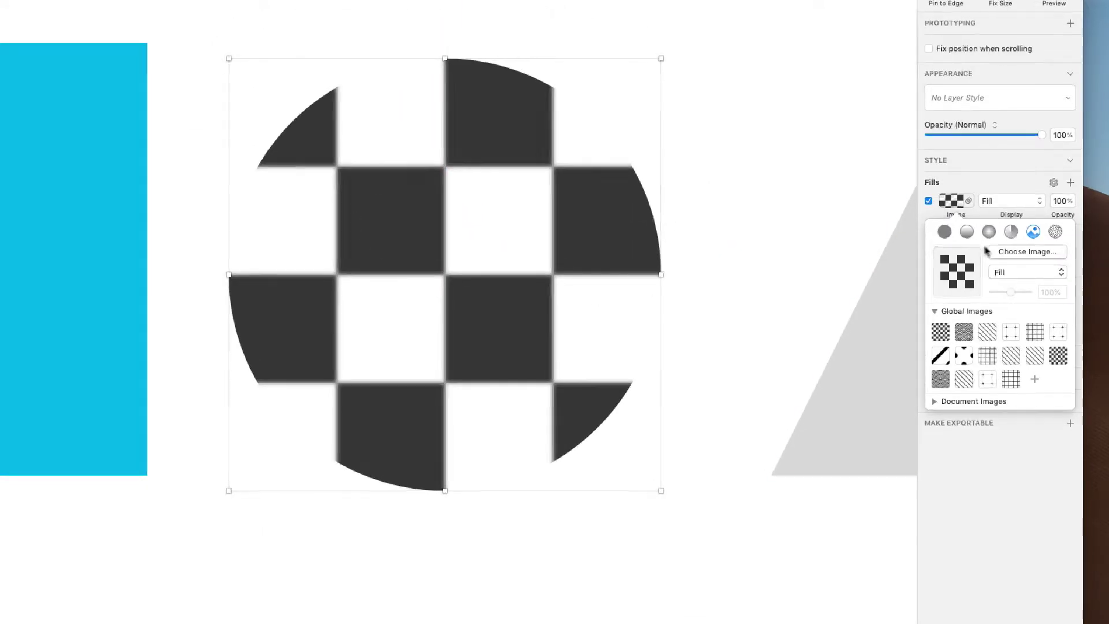
click(1002, 251)
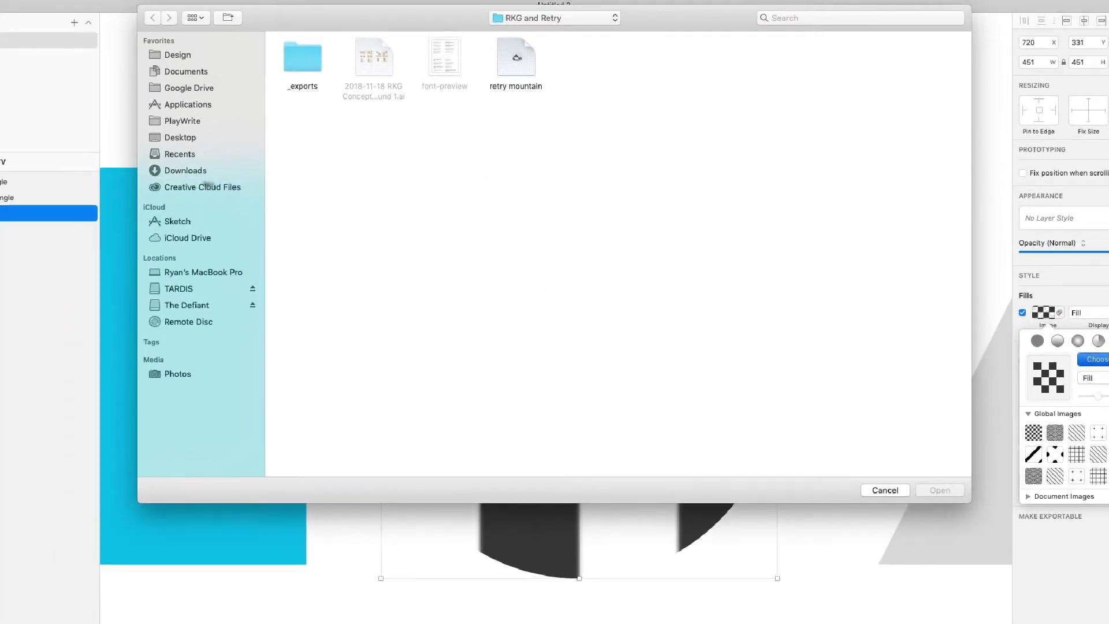
click(185, 171)
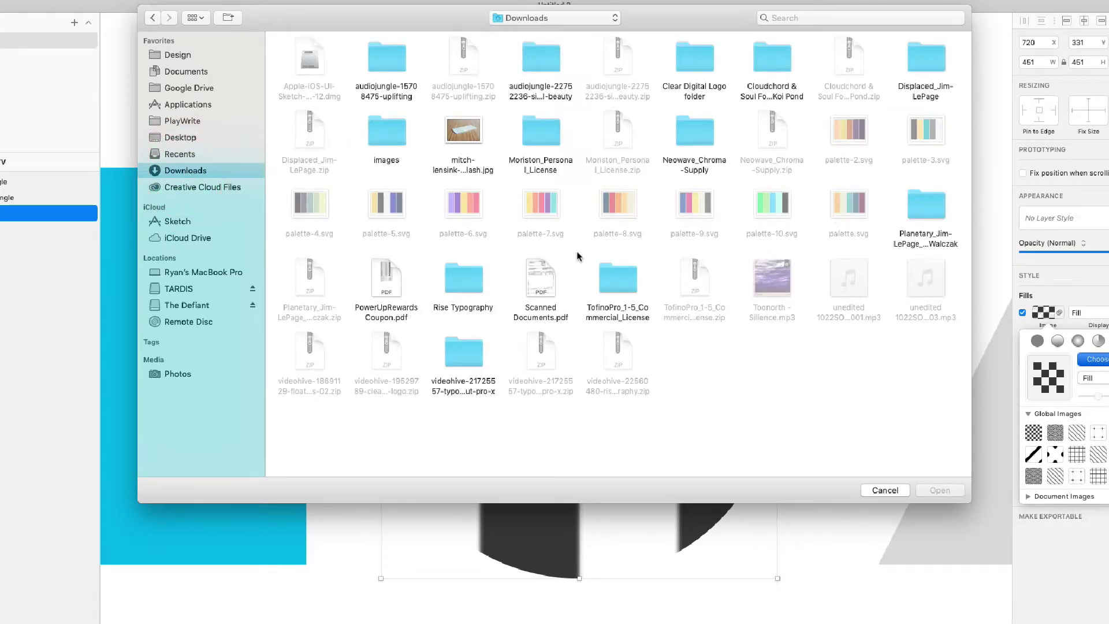
click(464, 130)
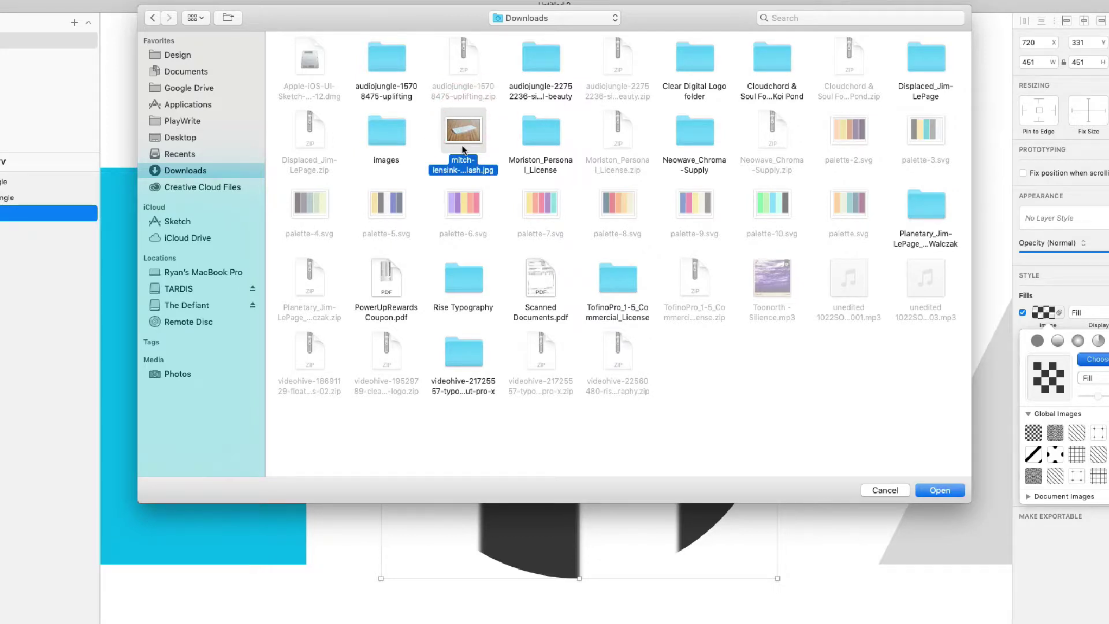
key(Return)
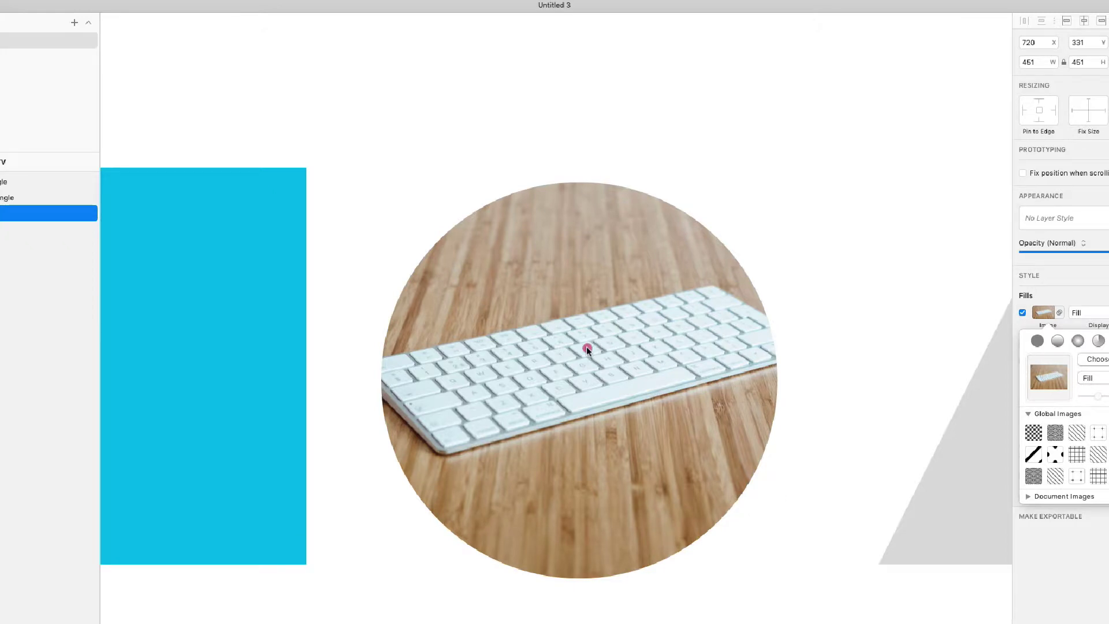
mouse_move(587, 346)
mouse_down()
mouse_move(639, 253)
mouse_move(601, 340)
mouse_up()
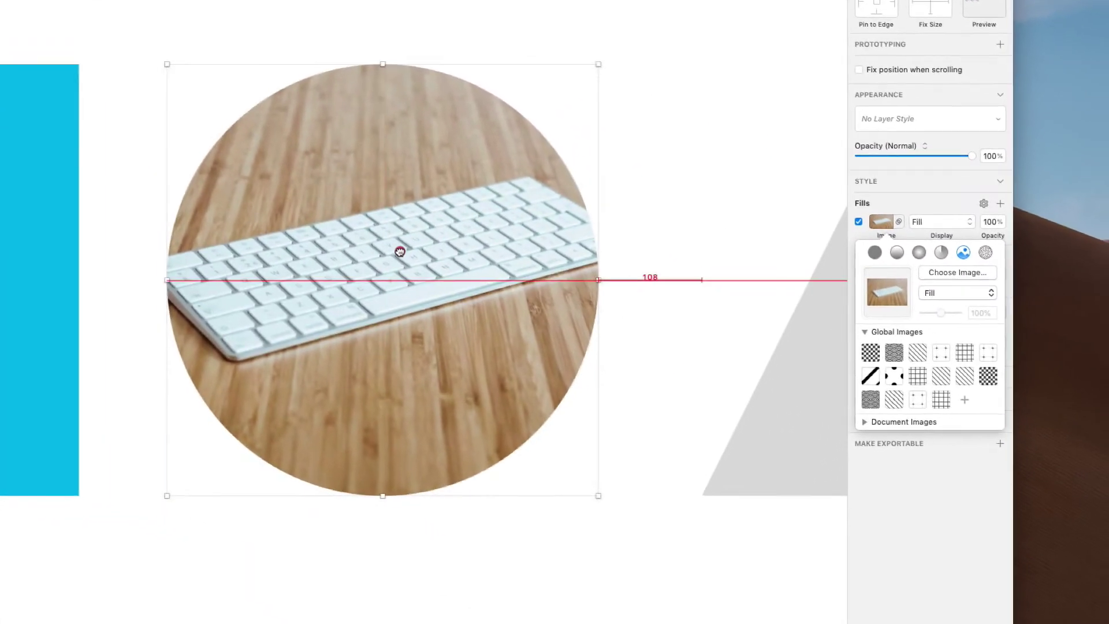
drag(400, 252, 401, 250)
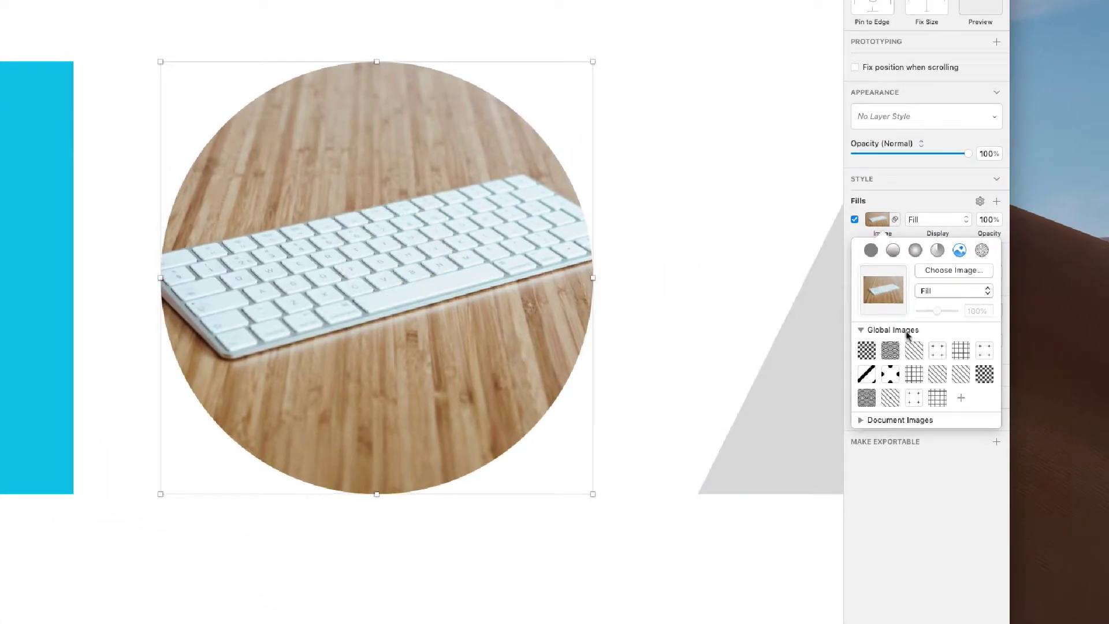
- Try several preset global images as the circle's fill, including checkerboard and diagonal stripe, and settle on the wave pattern
click(891, 351)
click(867, 351)
click(867, 375)
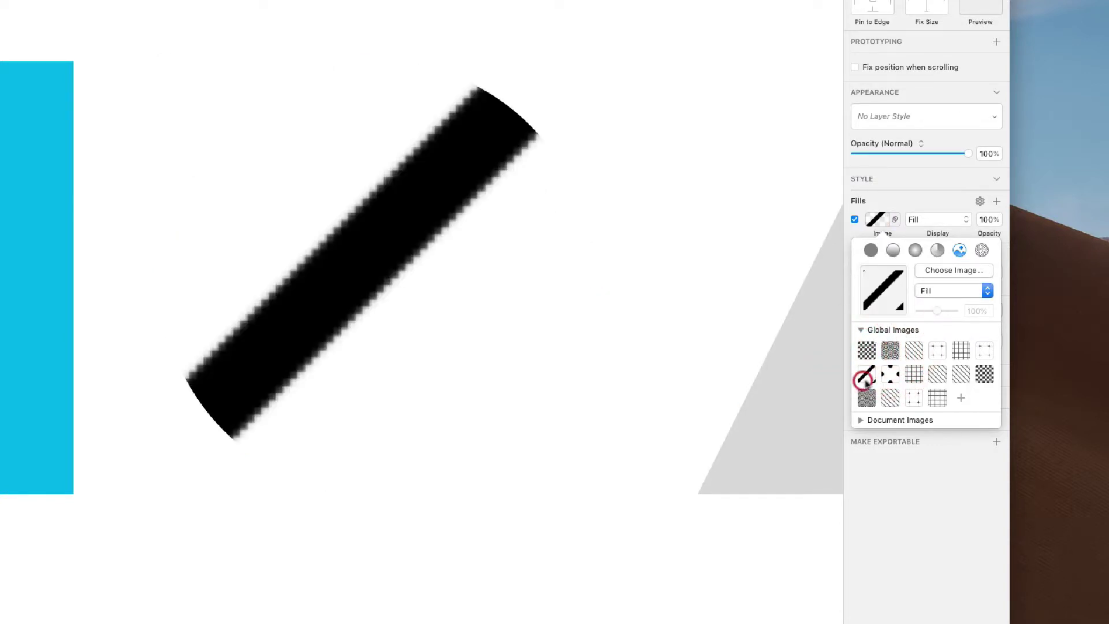
click(891, 376)
click(891, 351)
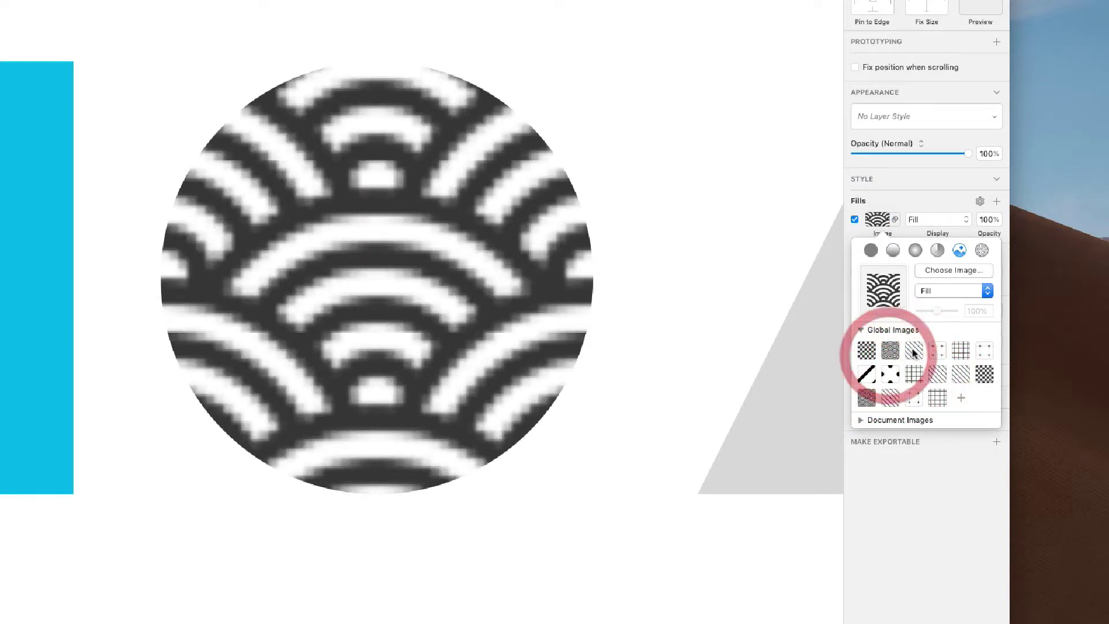
click(915, 351)
click(895, 353)
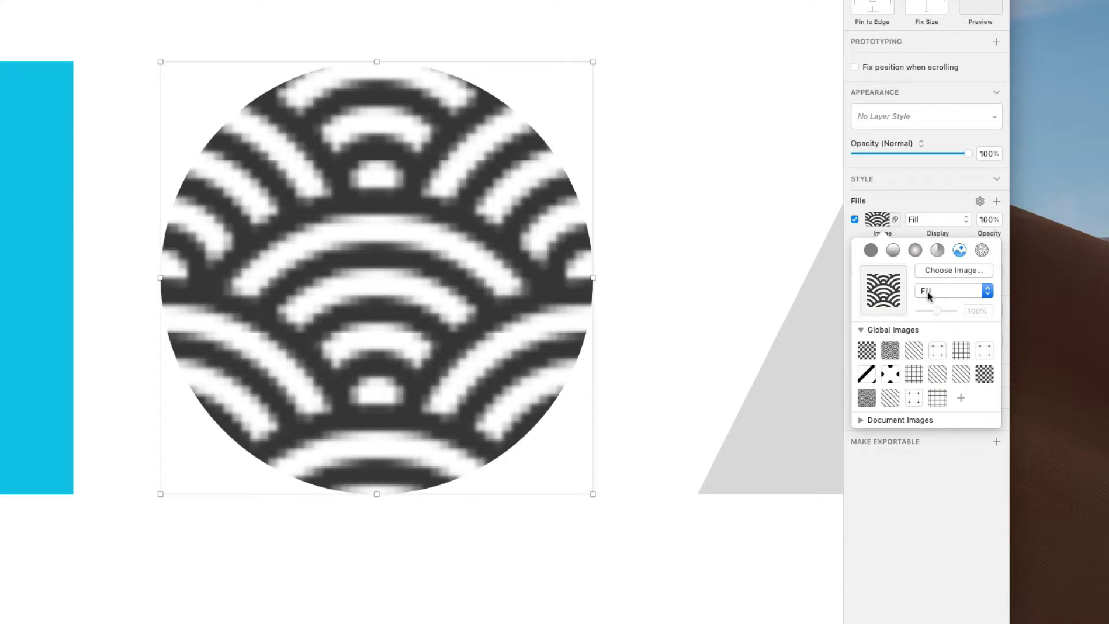
- Set the wave pattern's display mode to Tile and reduce its scale to 58%
click(958, 290)
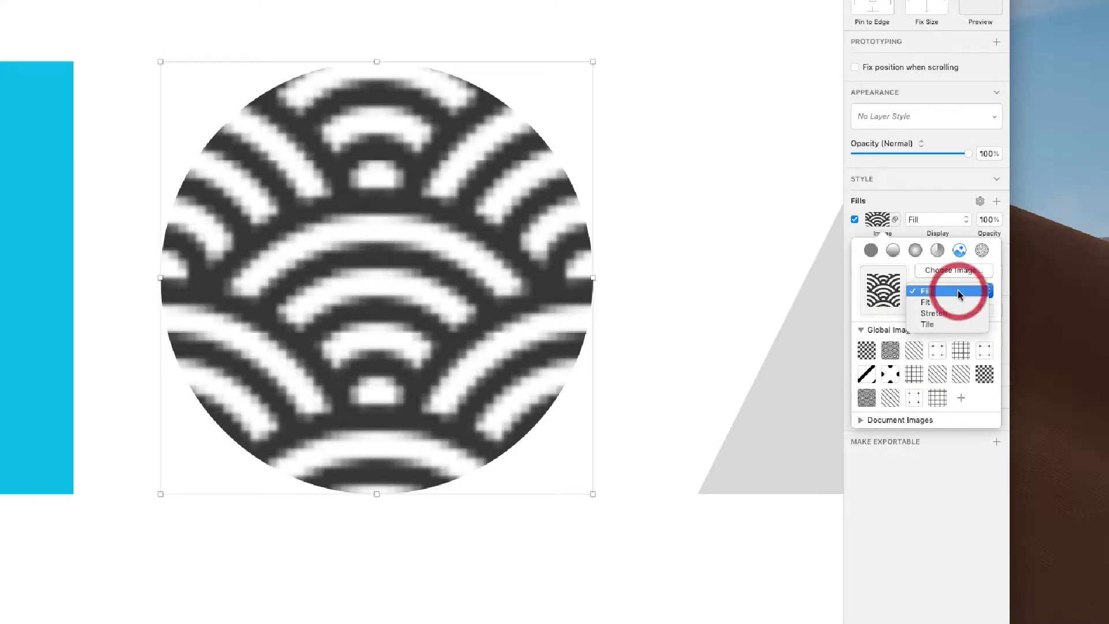
click(948, 322)
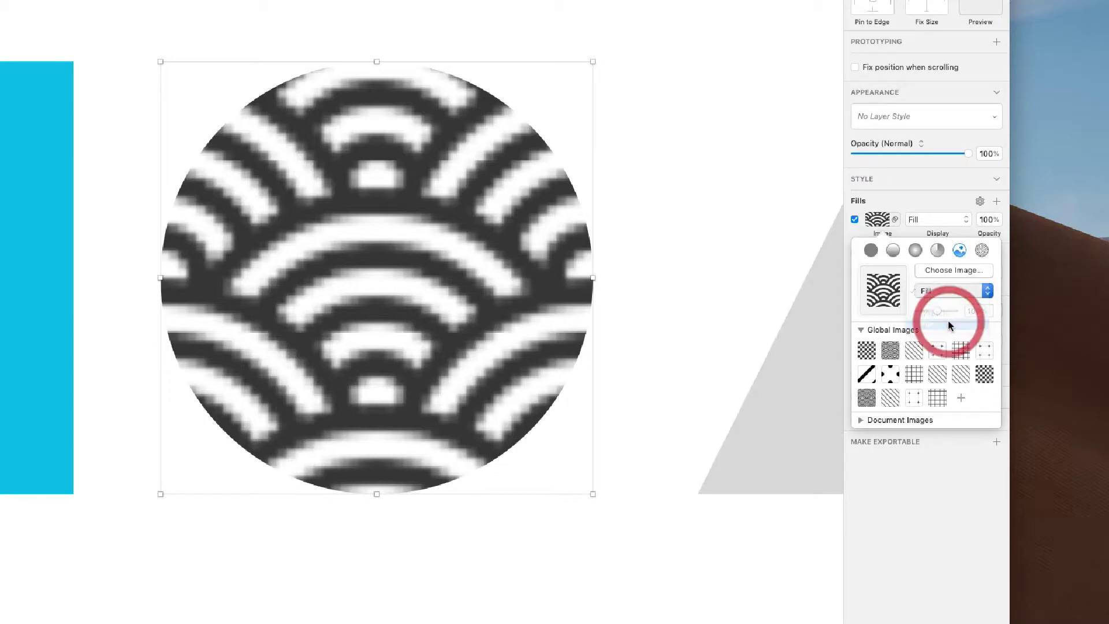
drag(937, 310, 929, 312)
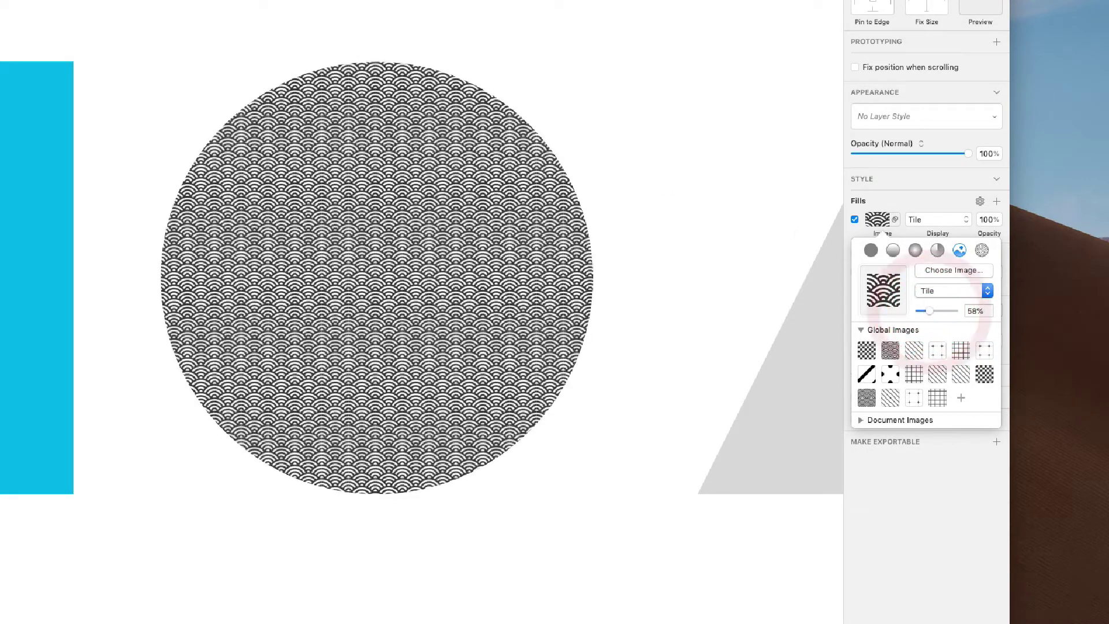
- Adjust the tile scale in small increments, bring it to 54%, and switch the pattern to thin diagonal lines
click(981, 311)
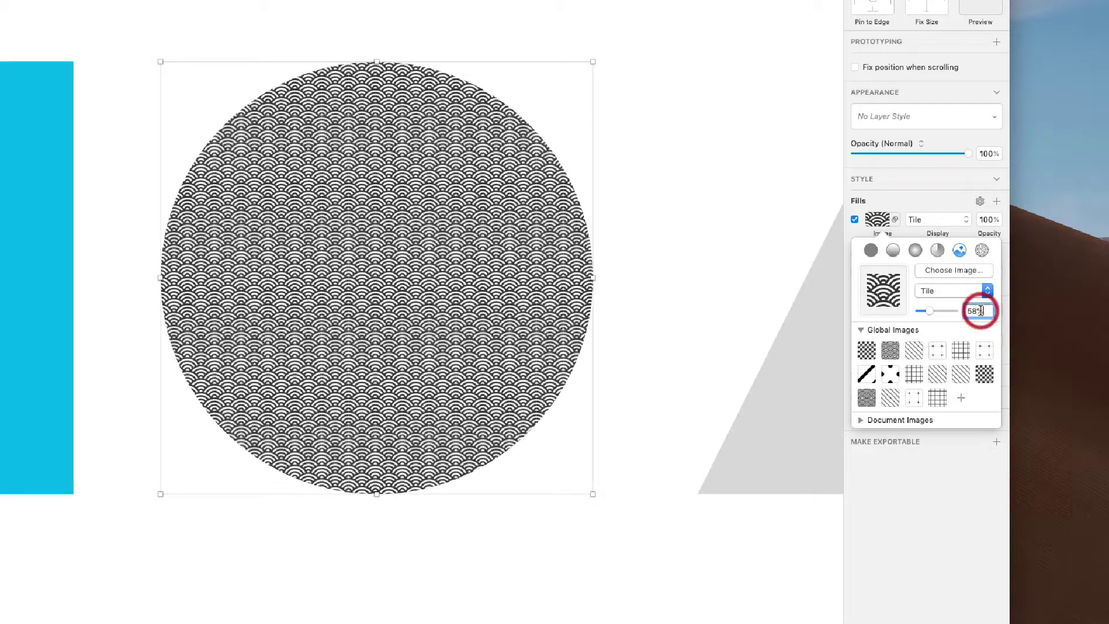
key(Up)
key(Up)
key(Up)
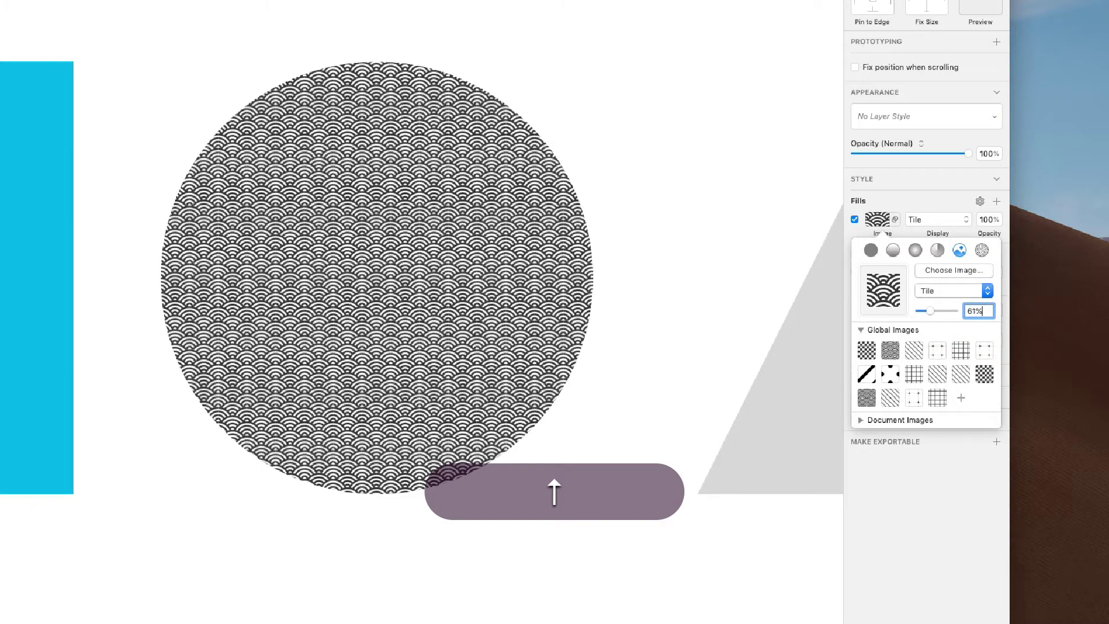
key(Down)
key(Up)
key(Up)
key(Up)
key(Up)
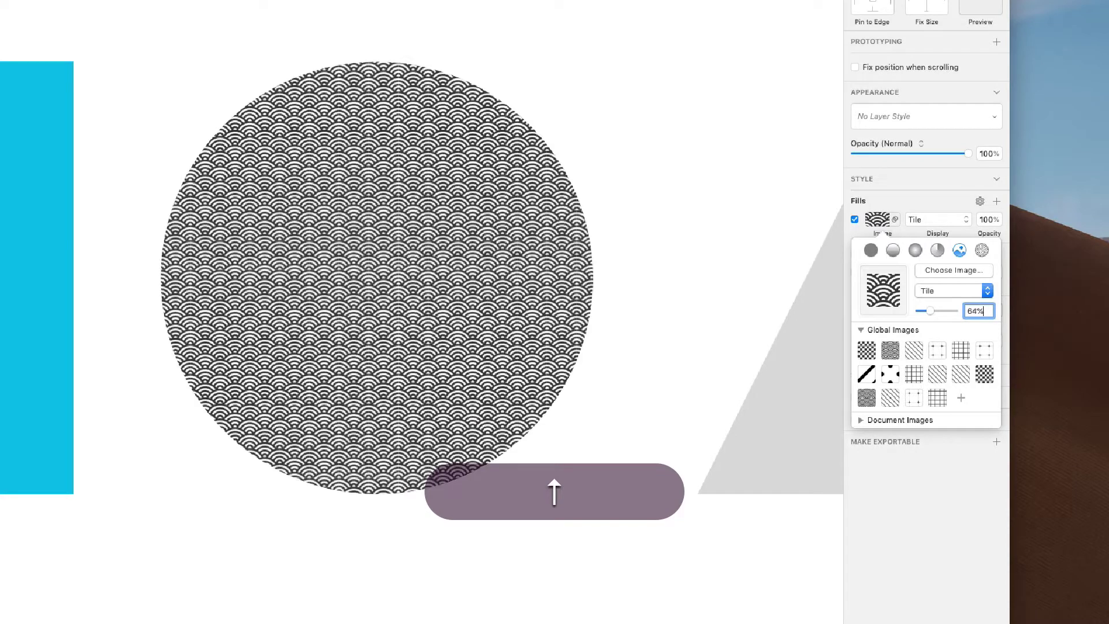
drag(931, 310, 928, 311)
click(915, 350)
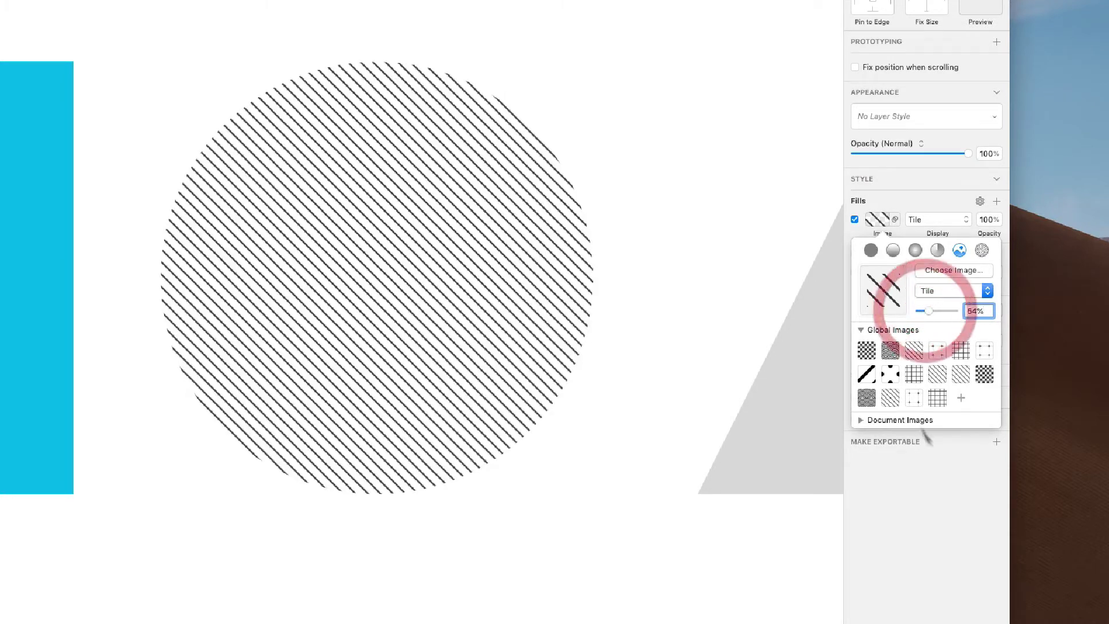
- Move the blue square over so it overlaps the striped circle's left half, and send the square to the back
click(424, 278)
click(615, 92)
drag(2, 205, 258, 207)
key(ctrl+alt+super+Down)
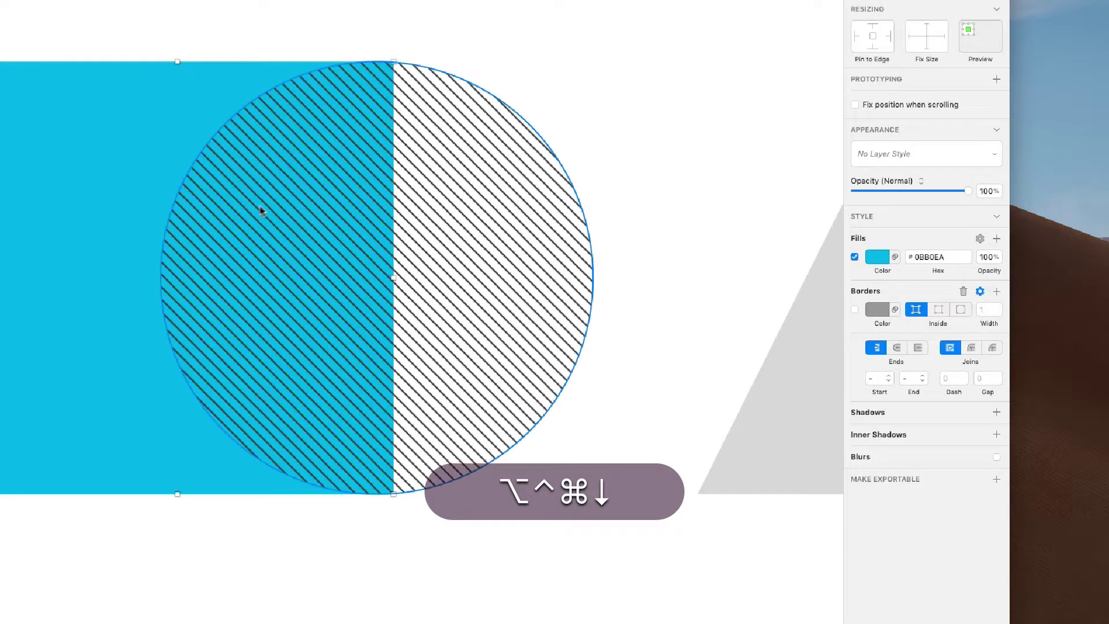
- Shift the circle slightly and move the blue square back to the left, clear of the circle
drag(37, 204, 37, 169)
mouse_move(528, 208)
mouse_down()
mouse_move(516, 223)
mouse_move(511, 210)
mouse_move(530, 206)
mouse_up()
drag(87, 242, 88, 243)
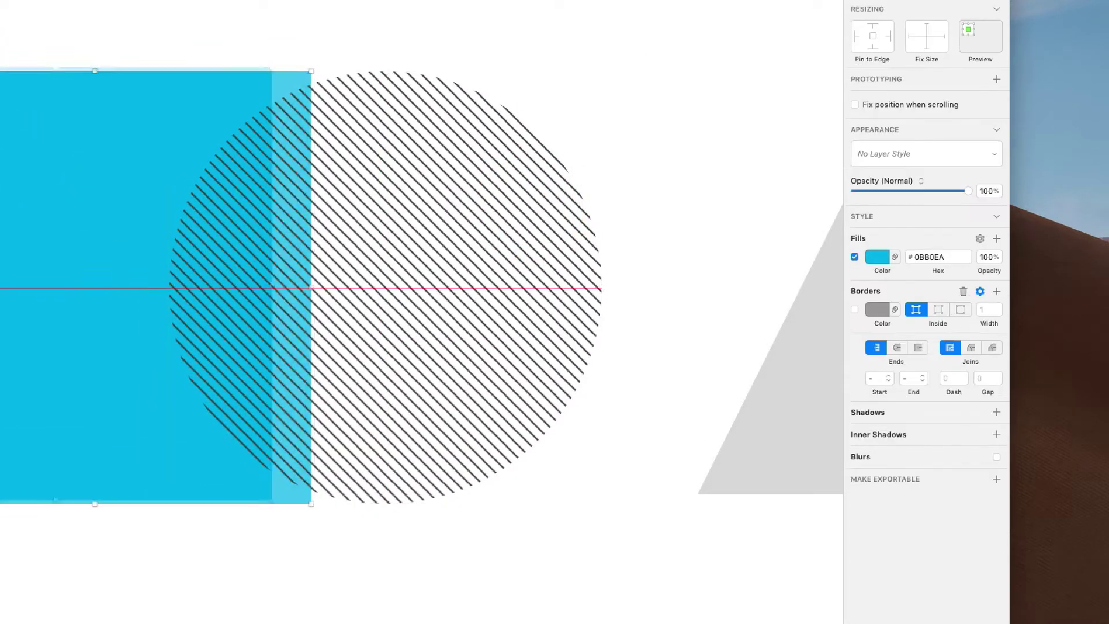
drag(277, 242, 88, 249)
- Reopen the circle's image fill and set its display mode to Stretch
click(470, 268)
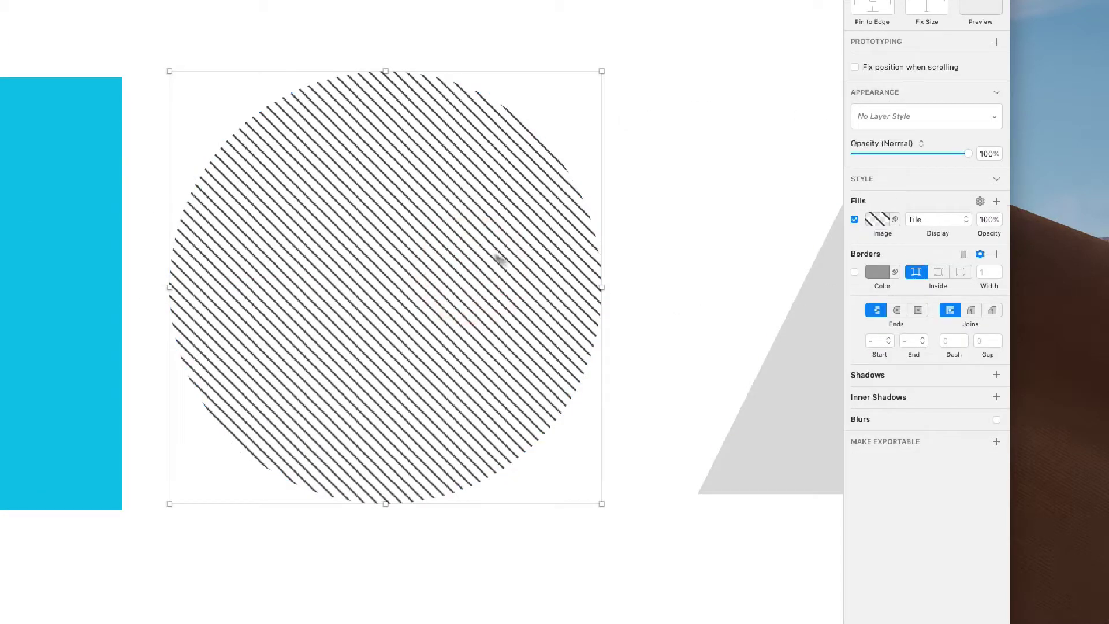
click(878, 220)
click(957, 290)
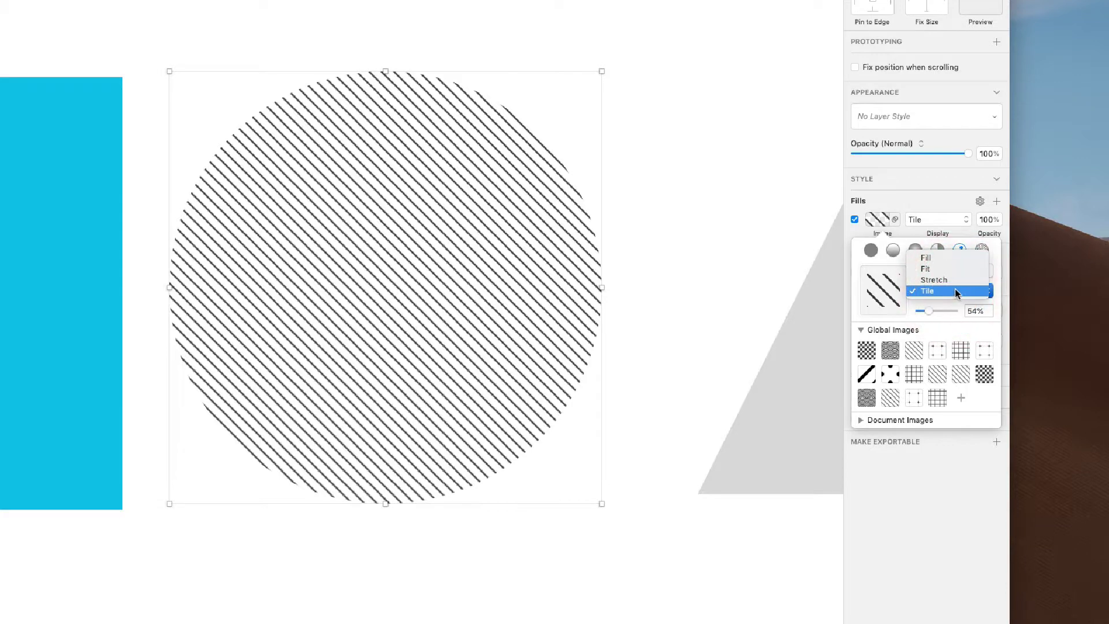
click(955, 287)
click(915, 294)
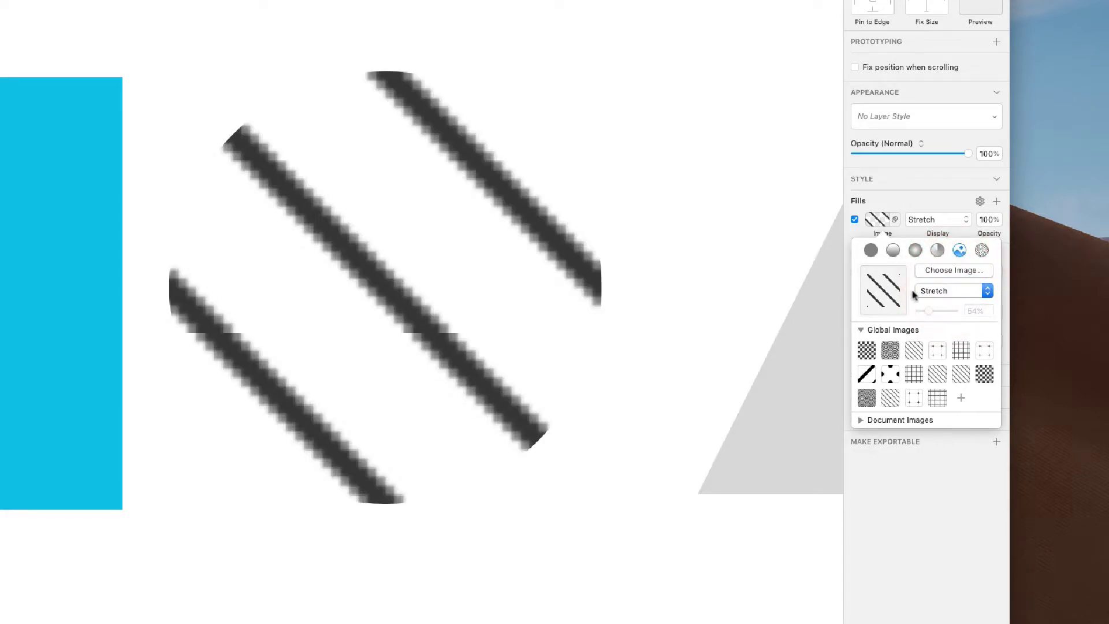
- Replace the circle's diagonal-line pattern with the keyboard photo from Downloads
click(967, 270)
click(245, 23)
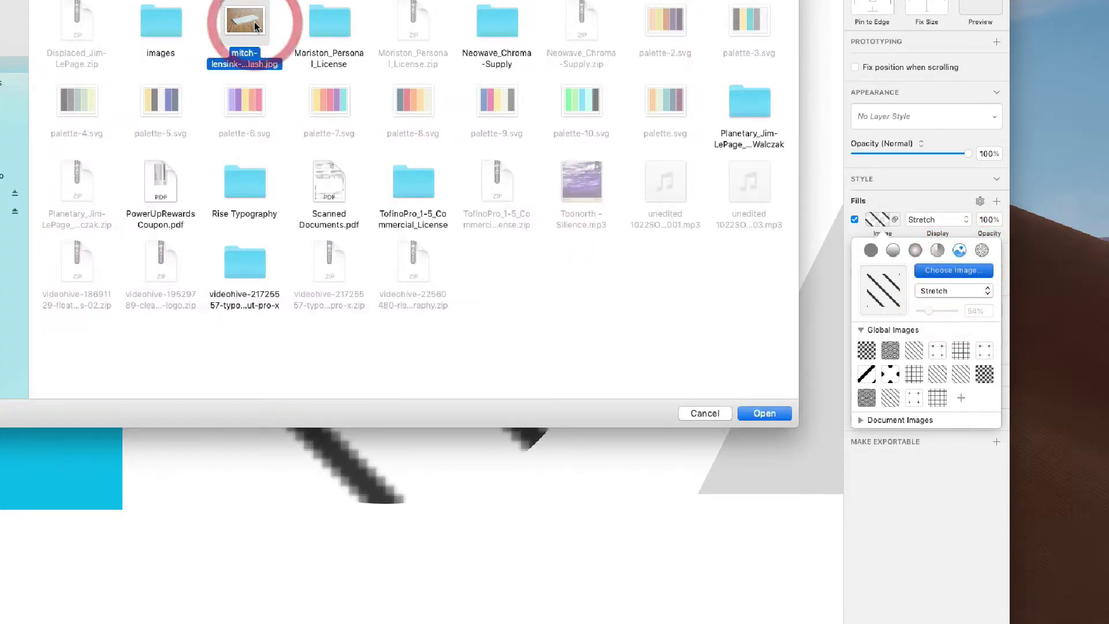
key(Return)
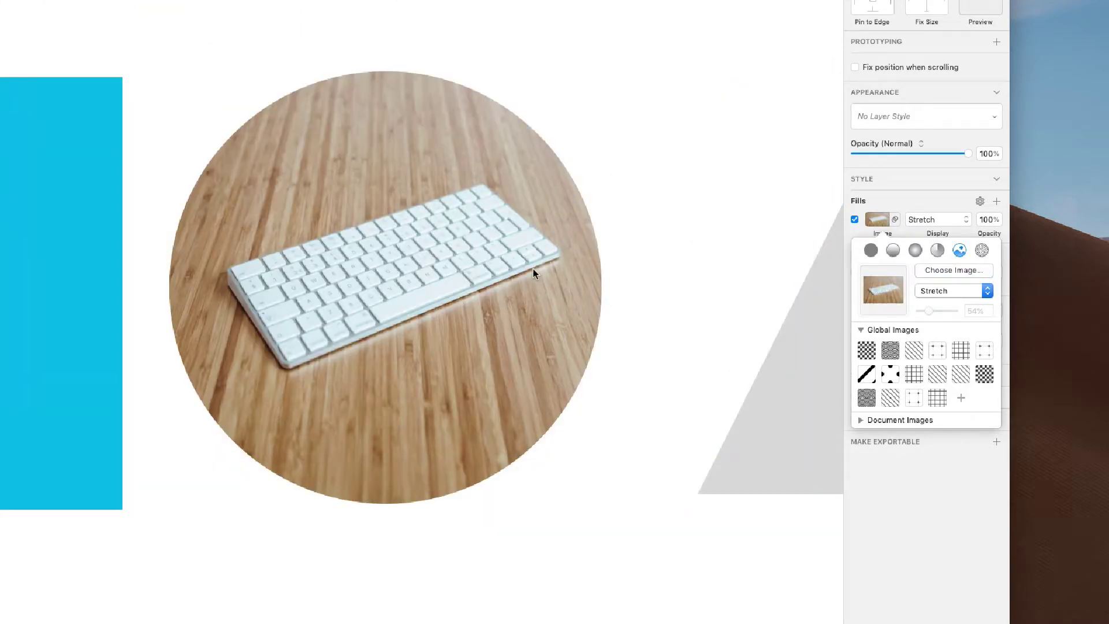
- Resize the photo-filled circle into a slightly flattened ellipse by reducing its height and, a little, its width
click(532, 271)
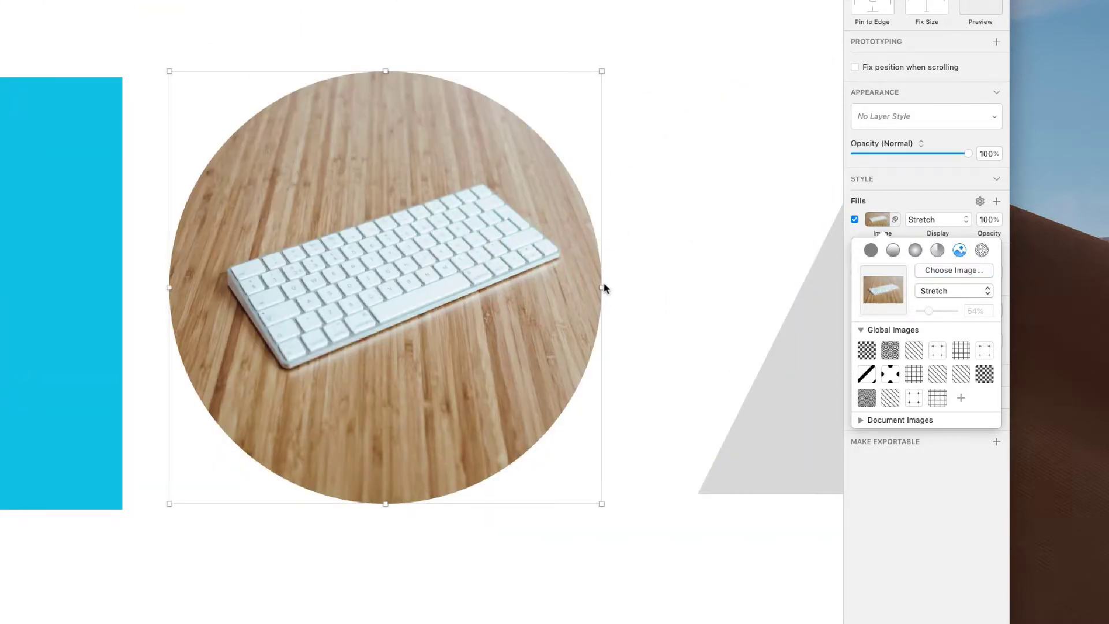
click(604, 288)
mouse_move(601, 287)
mouse_down()
mouse_move(770, 252)
mouse_move(576, 291)
mouse_move(721, 275)
mouse_move(595, 289)
mouse_move(250, 277)
mouse_move(691, 275)
mouse_move(649, 287)
mouse_move(574, 279)
mouse_move(595, 274)
mouse_up()
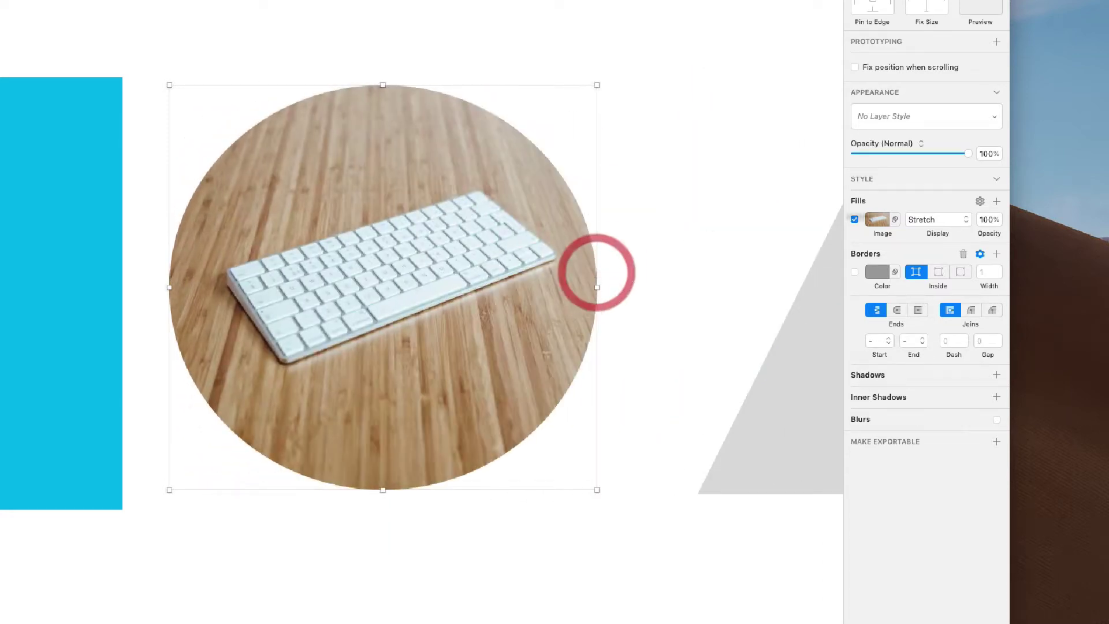
- Set the photo's display mode to Fit, shift the ellipse right and slightly down, and narrow it a little
click(936, 219)
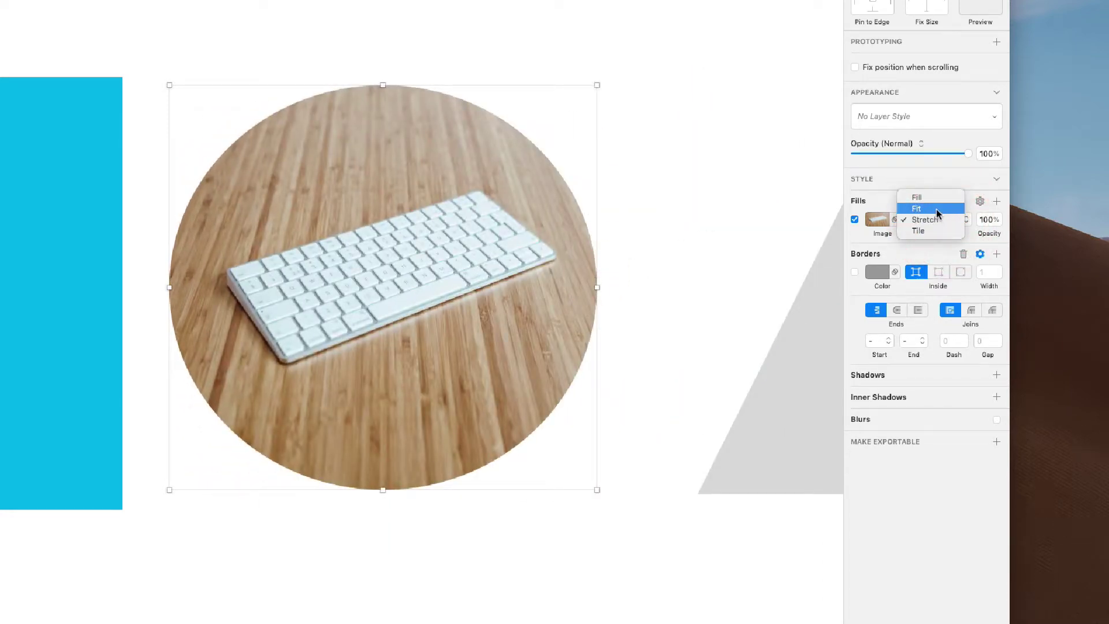
click(919, 208)
drag(399, 245, 430, 256)
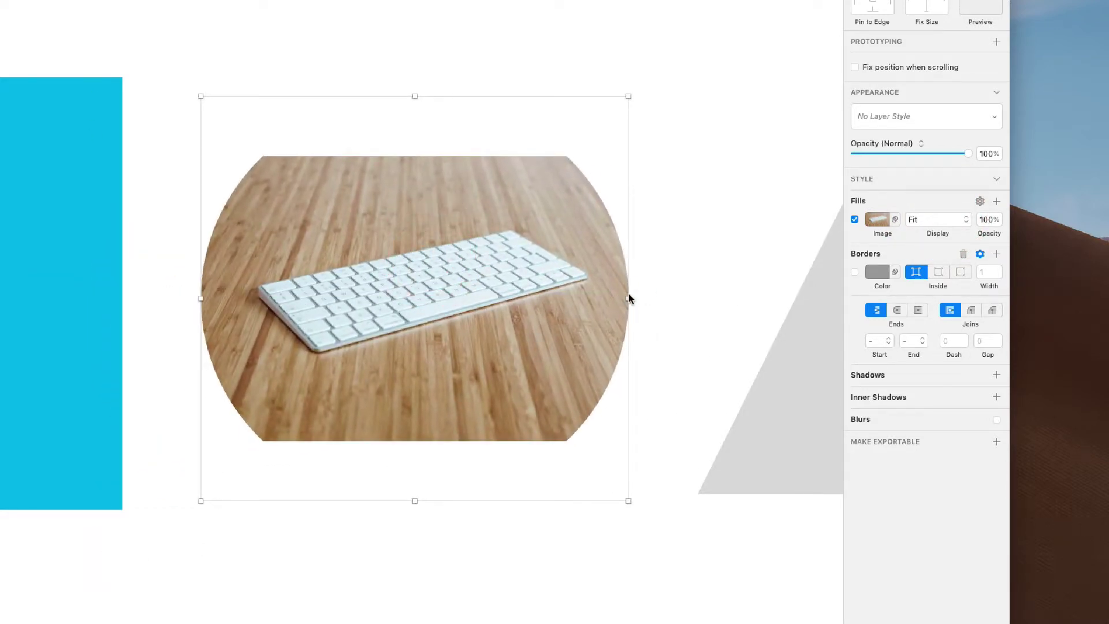
mouse_move(629, 298)
mouse_down()
mouse_move(455, 299)
mouse_move(334, 317)
mouse_move(833, 285)
mouse_move(805, 297)
mouse_move(445, 298)
mouse_move(626, 298)
mouse_up()
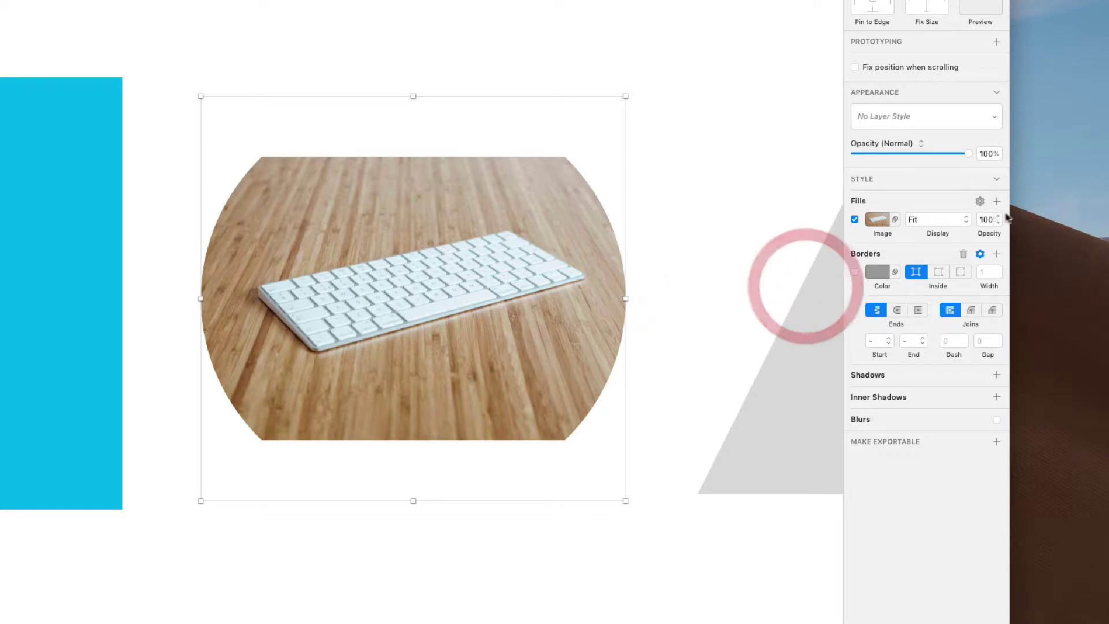
- Set the photo's display mode to Fill and move the ellipse back up and to the left
click(939, 219)
click(946, 207)
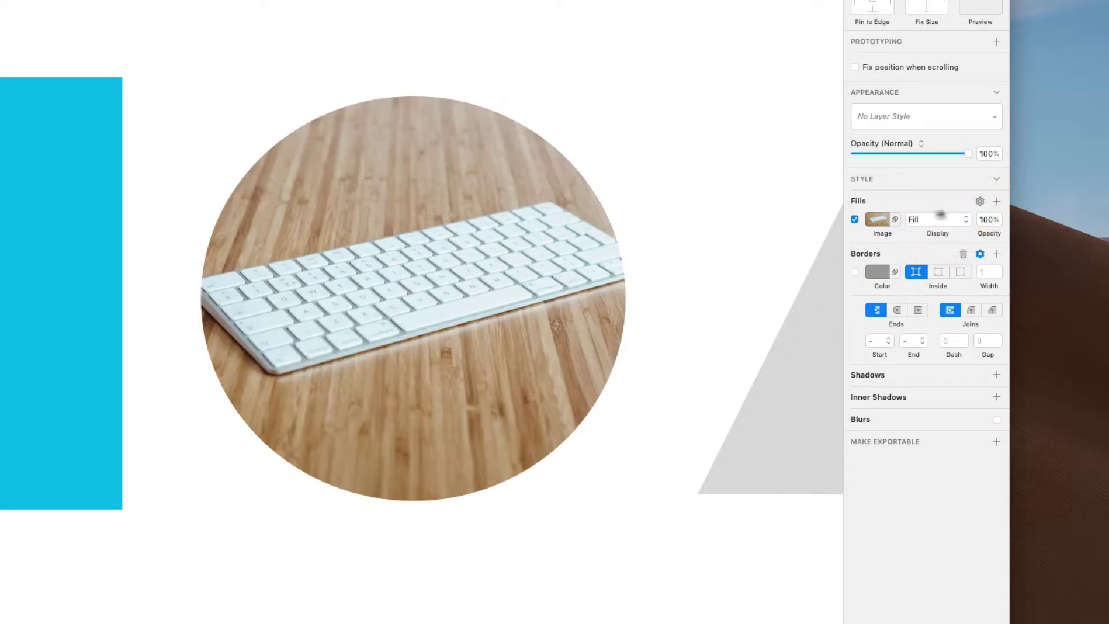
drag(416, 342, 389, 324)
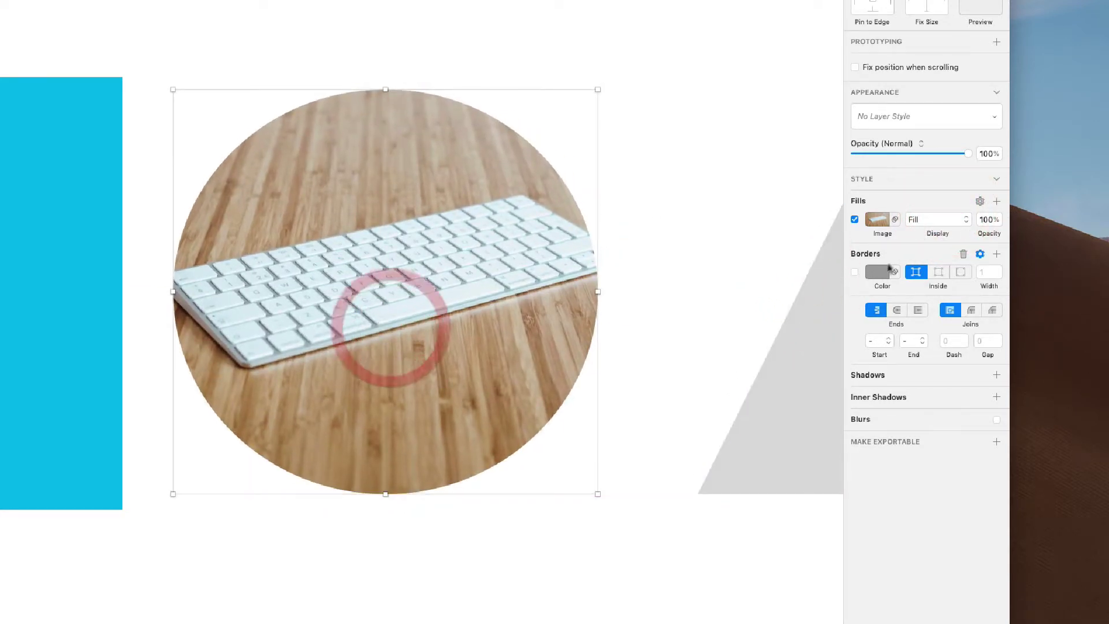
- Set the photo fill's display mode to Tile
click(928, 219)
click(927, 252)
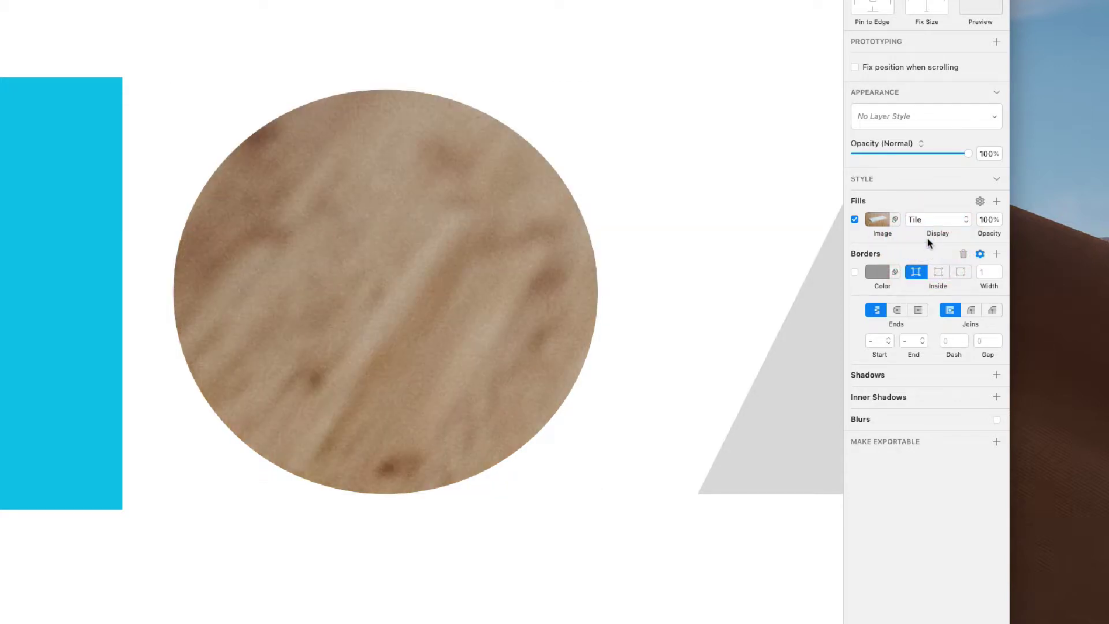
click(937, 220)
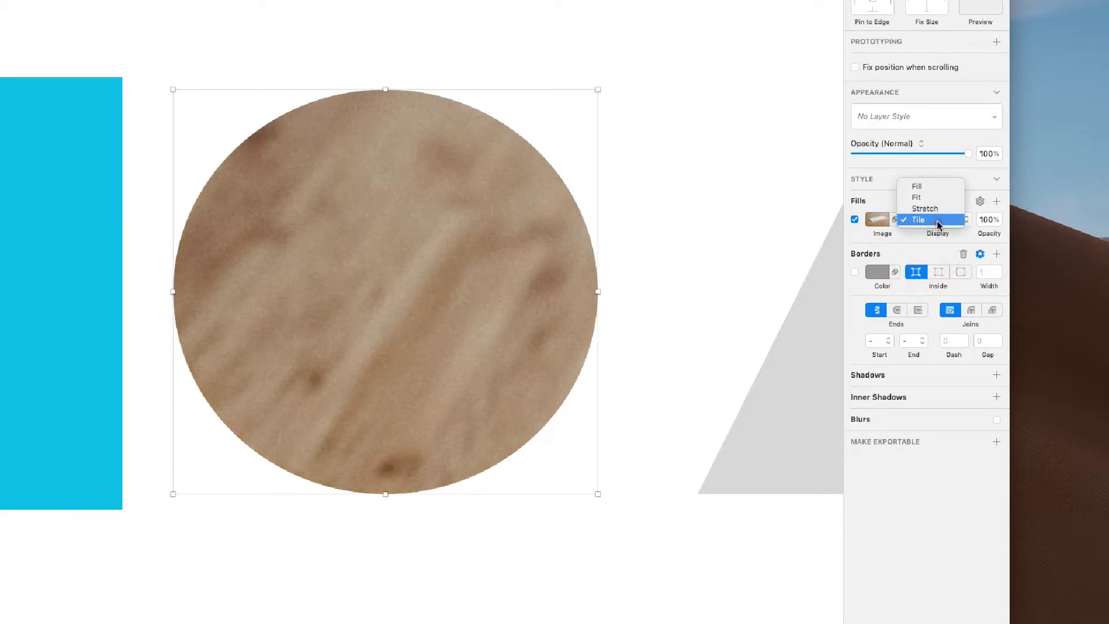
click(936, 218)
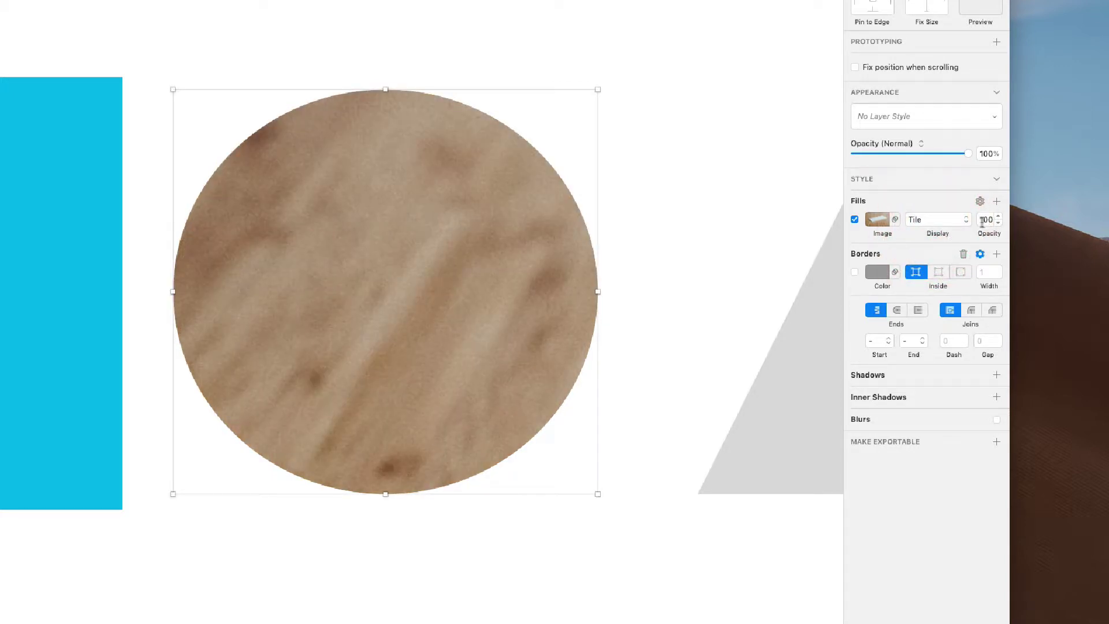
- Set the photo's display mode to Fill, move the ellipse up and extend its bottom edge to match the square's height
click(927, 220)
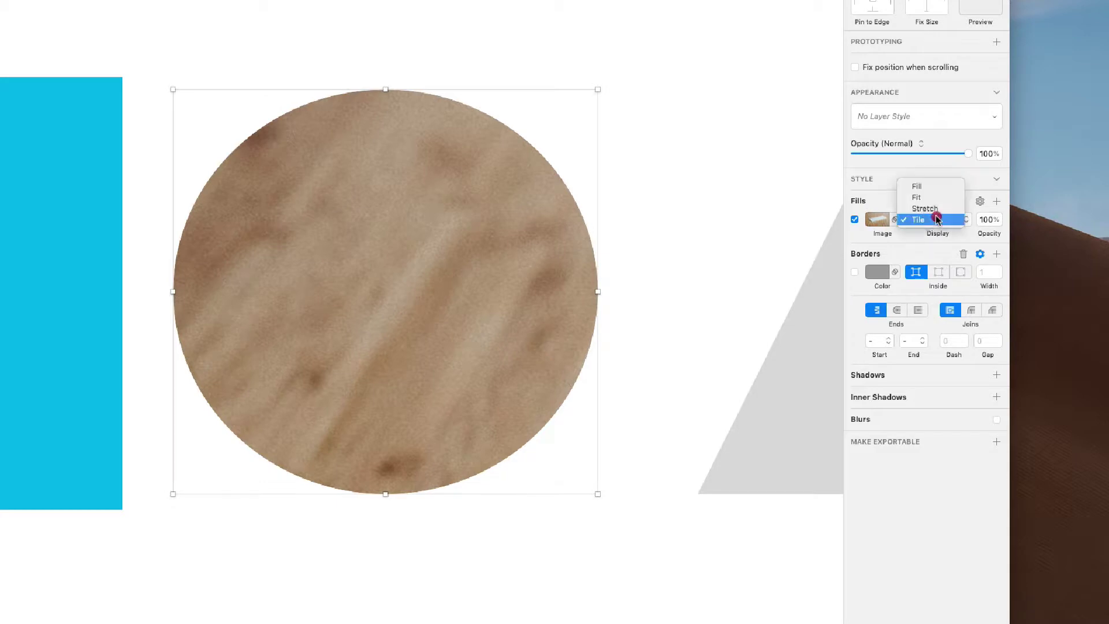
click(936, 181)
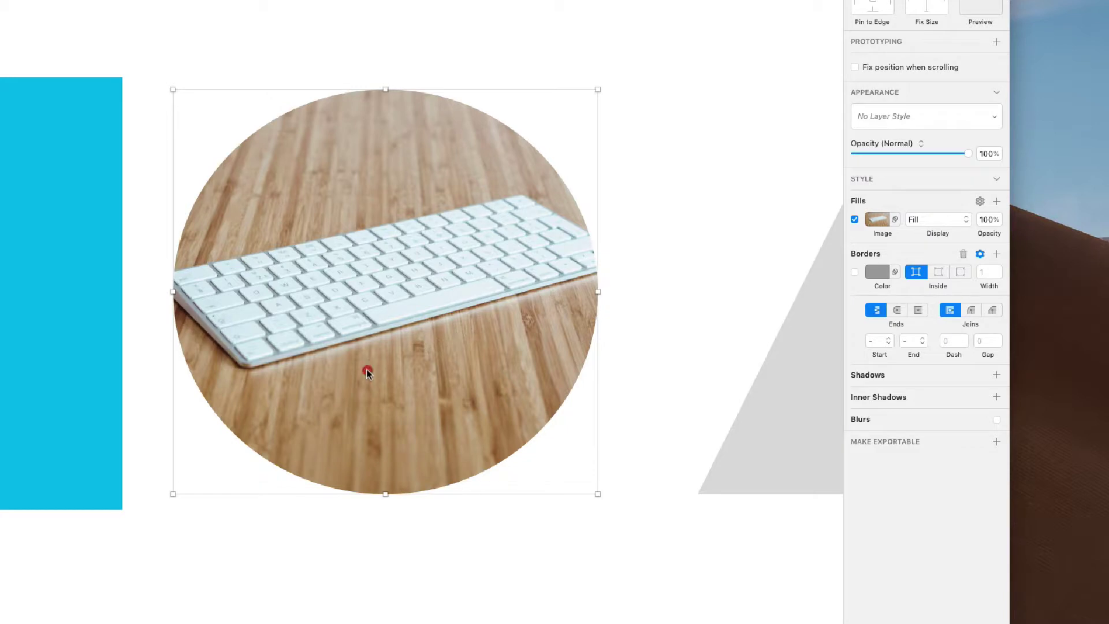
drag(366, 369, 369, 352)
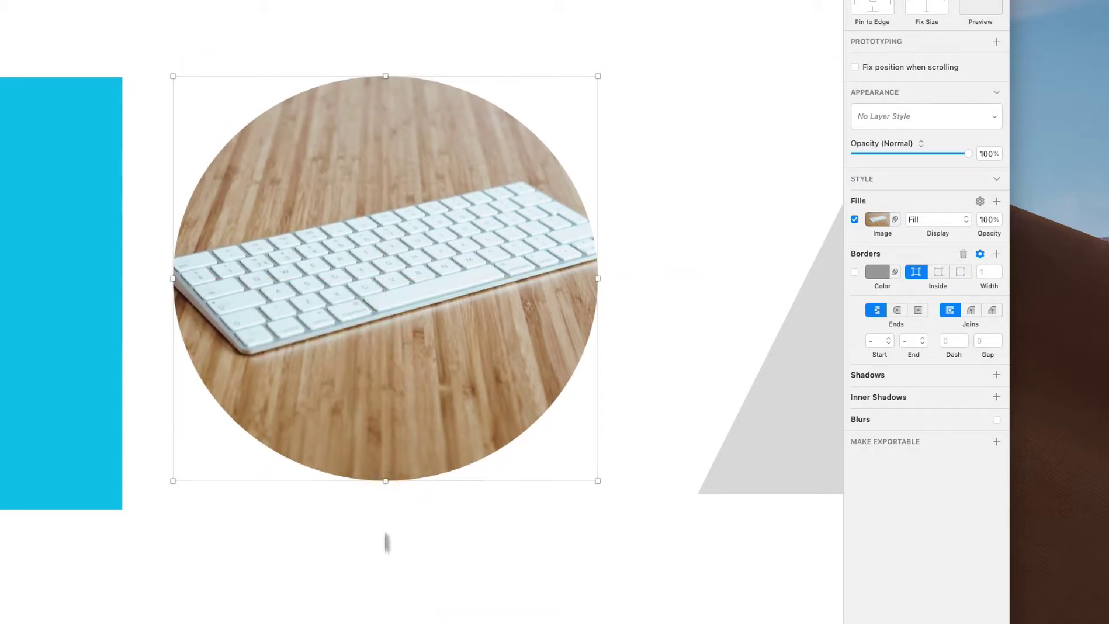
drag(385, 482, 386, 508)
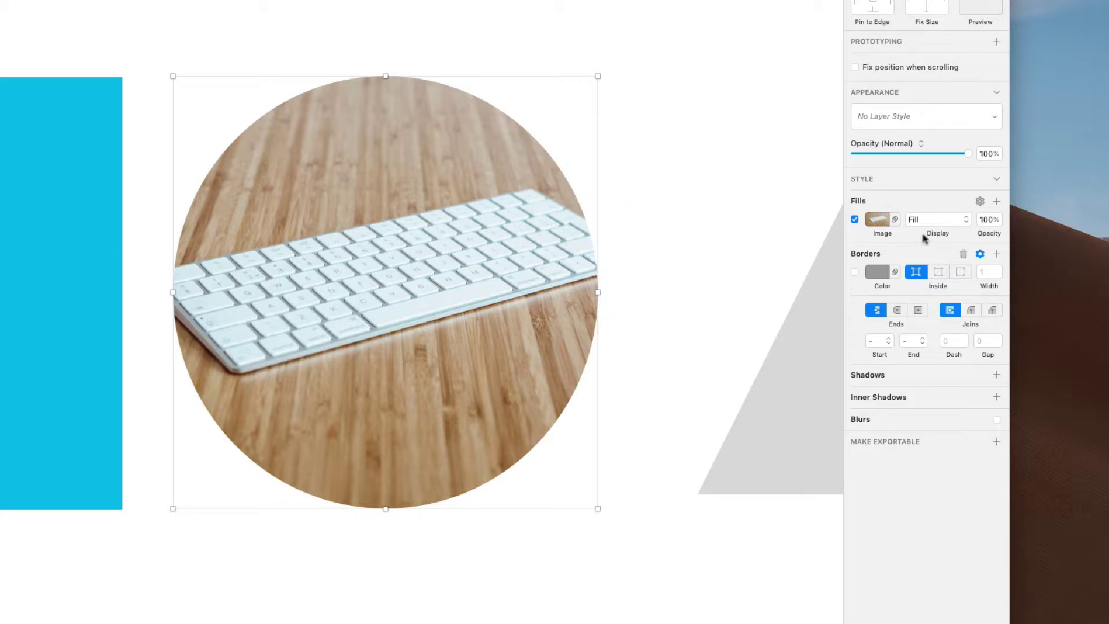
- Add a second fill above the photo and make it solid black 000000 at 49% opacity
click(997, 201)
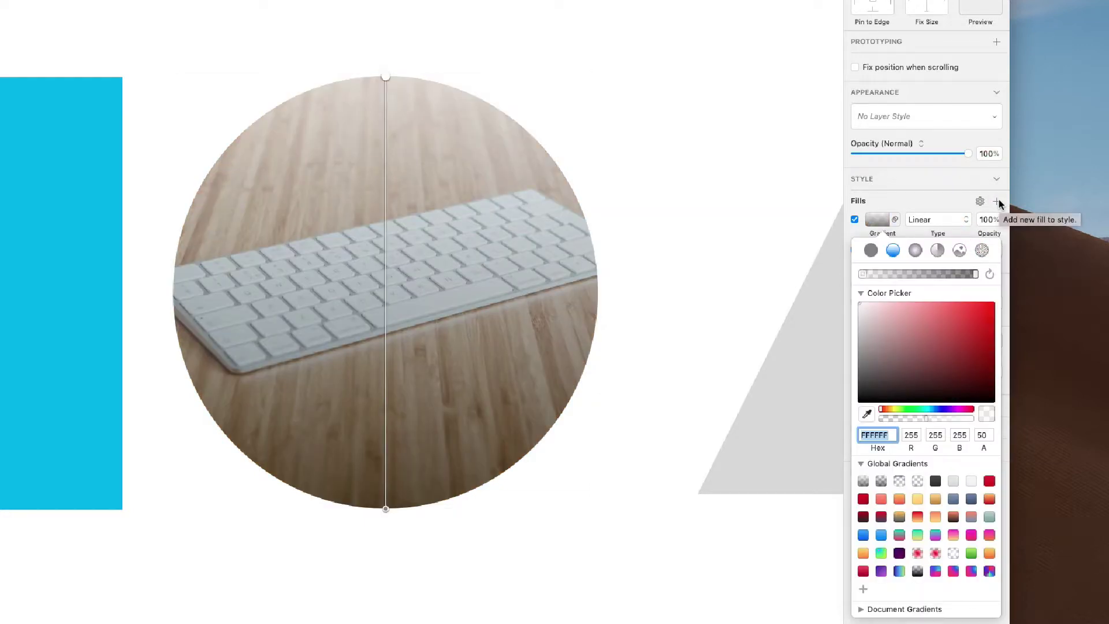
click(904, 203)
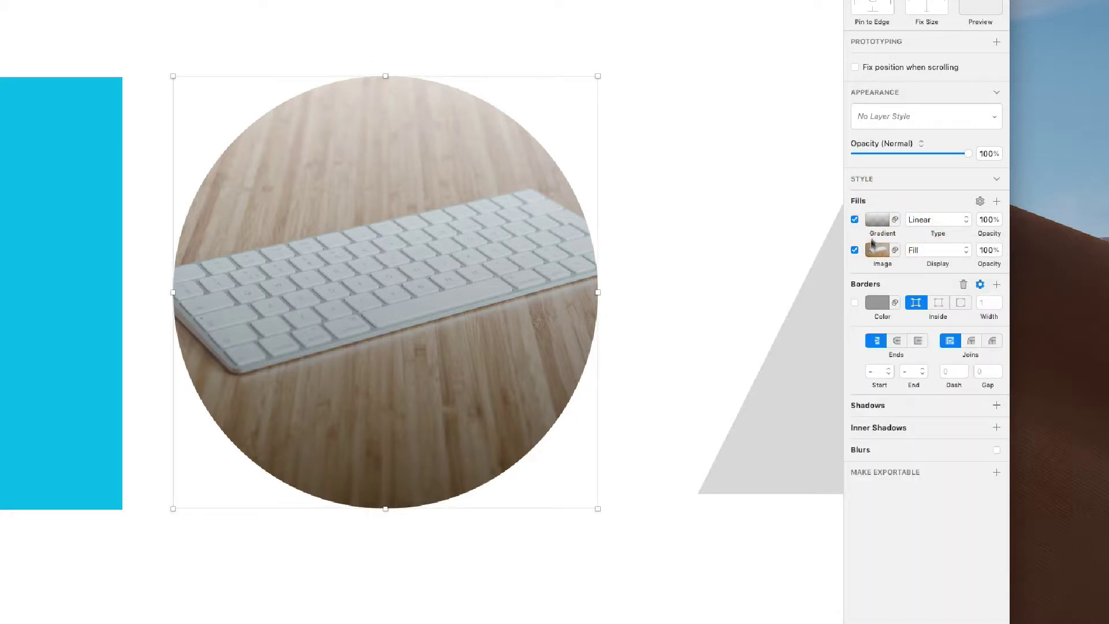
click(875, 218)
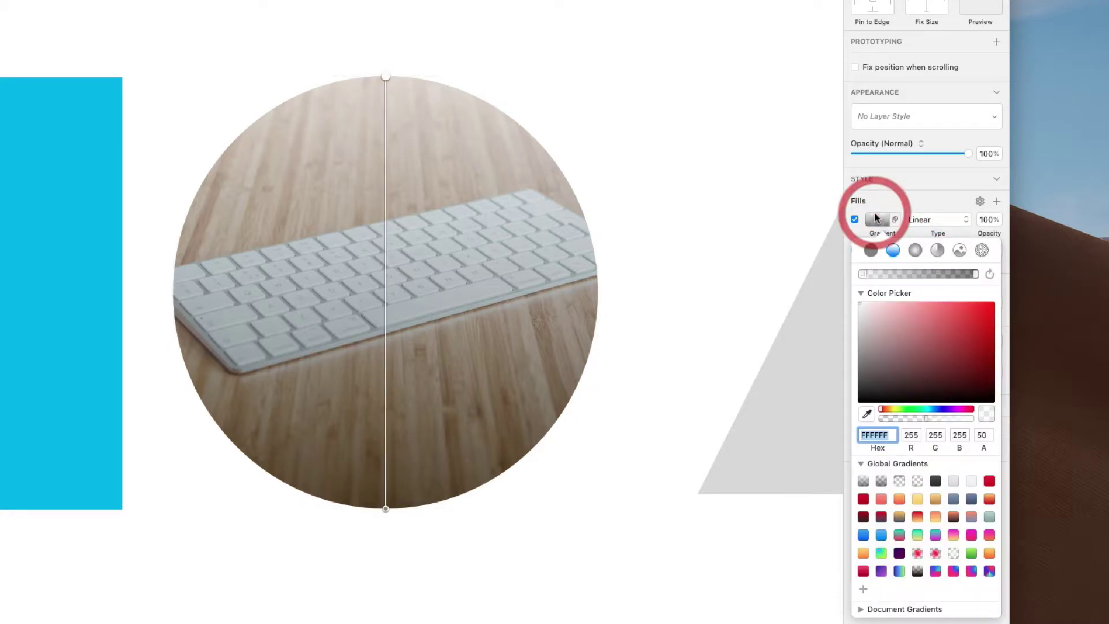
click(871, 250)
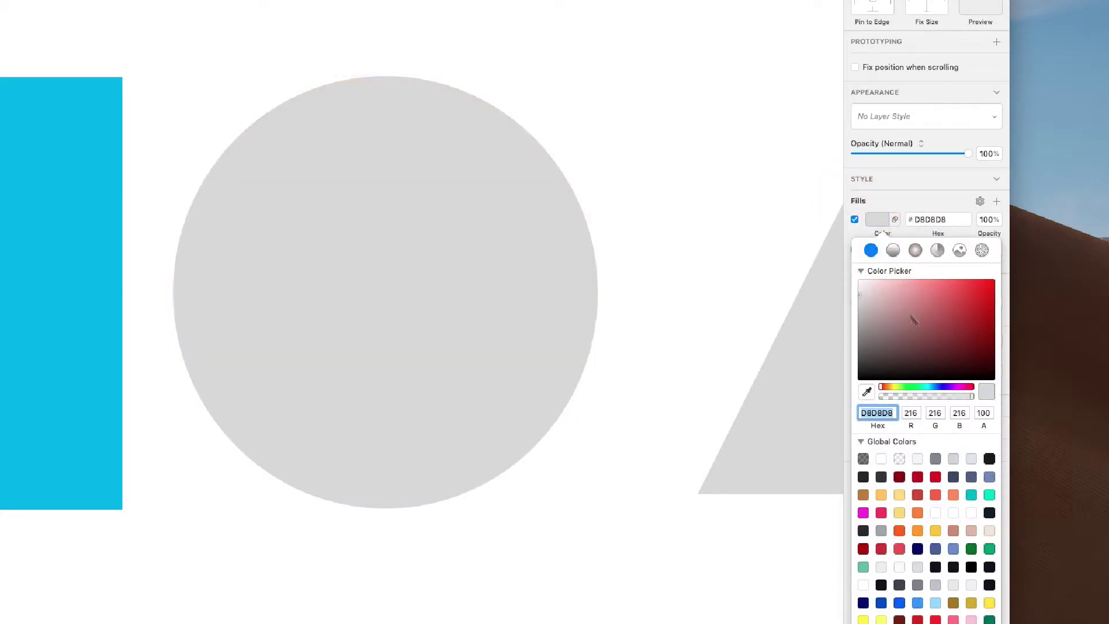
drag(964, 393, 932, 400)
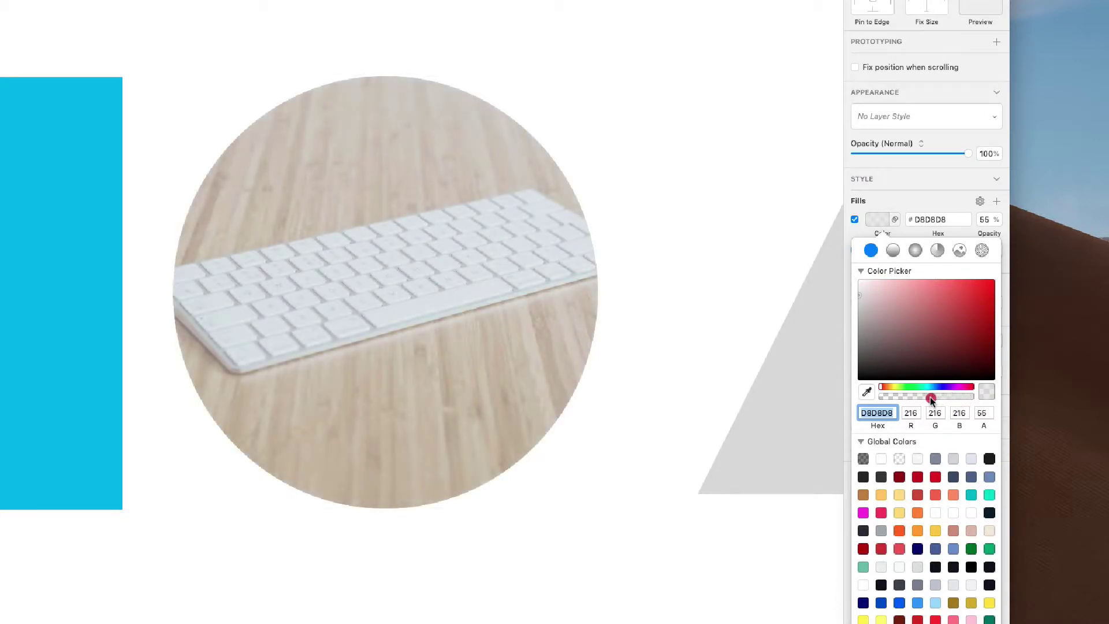
click(930, 397)
drag(886, 364, 822, 404)
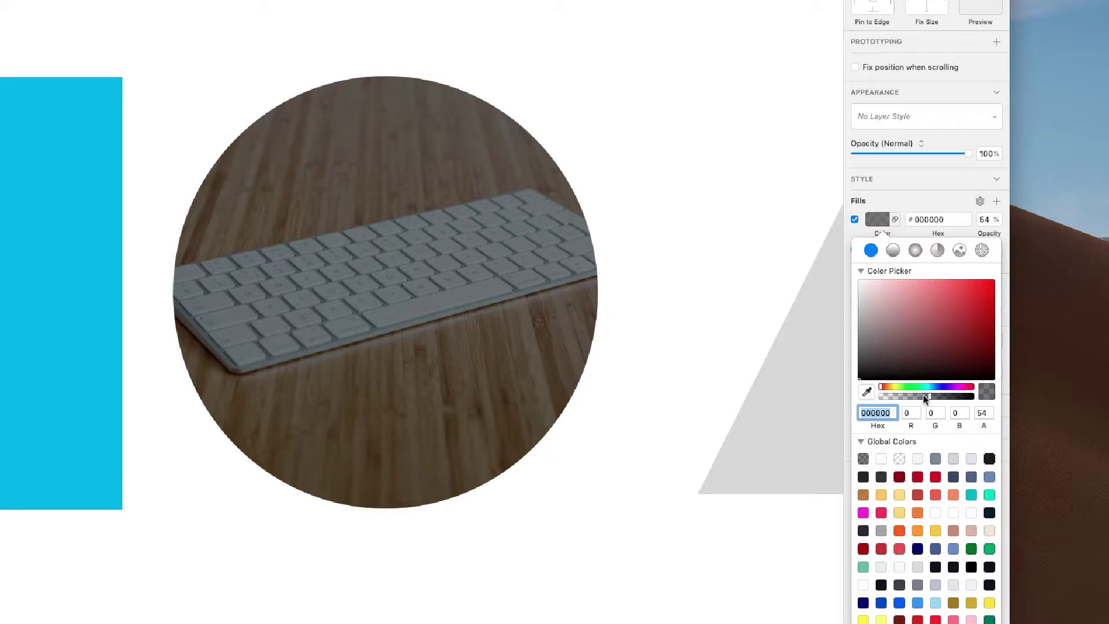
mouse_move(925, 398)
mouse_down()
mouse_move(893, 396)
mouse_move(925, 396)
mouse_up()
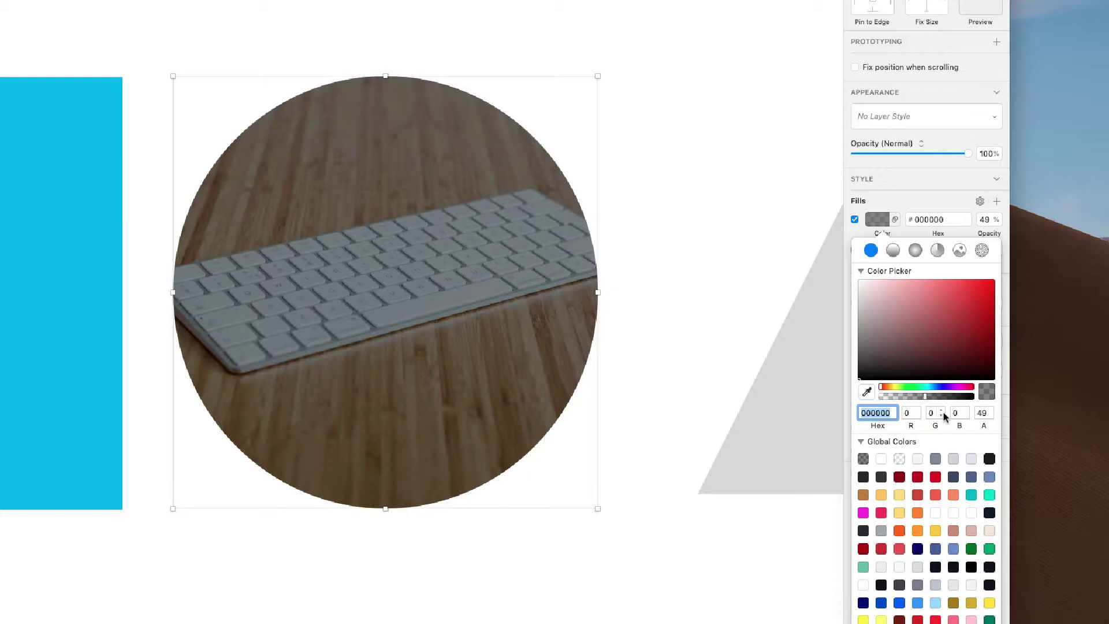
- Change the overlay fill to grey 727272 at 46% opacity
click(873, 343)
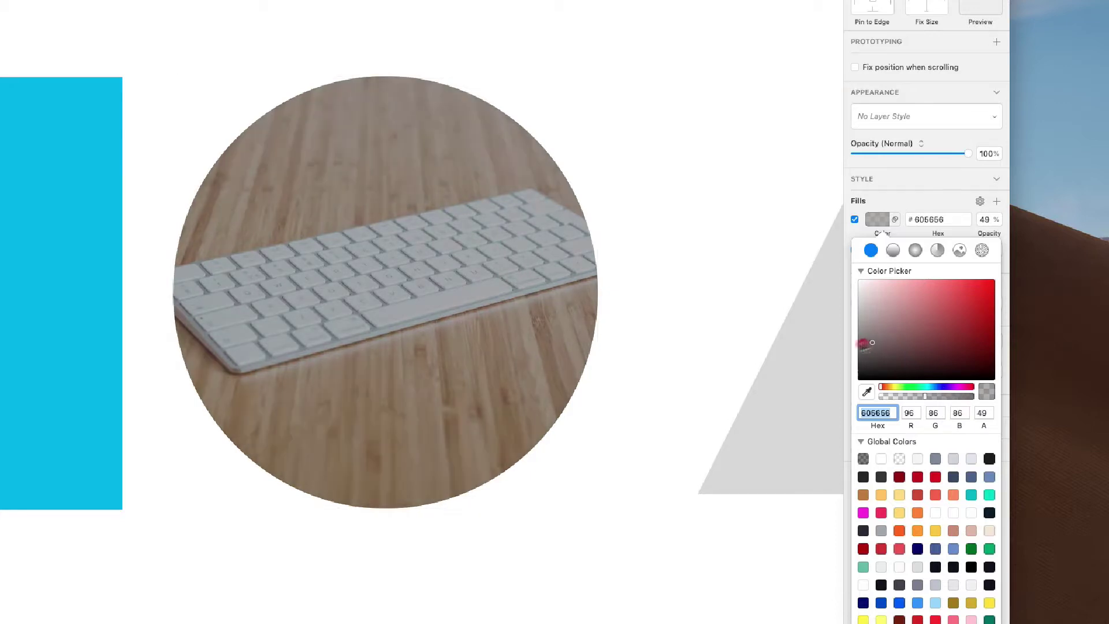
mouse_move(832, 342)
mouse_down()
mouse_move(827, 322)
mouse_move(824, 338)
mouse_up()
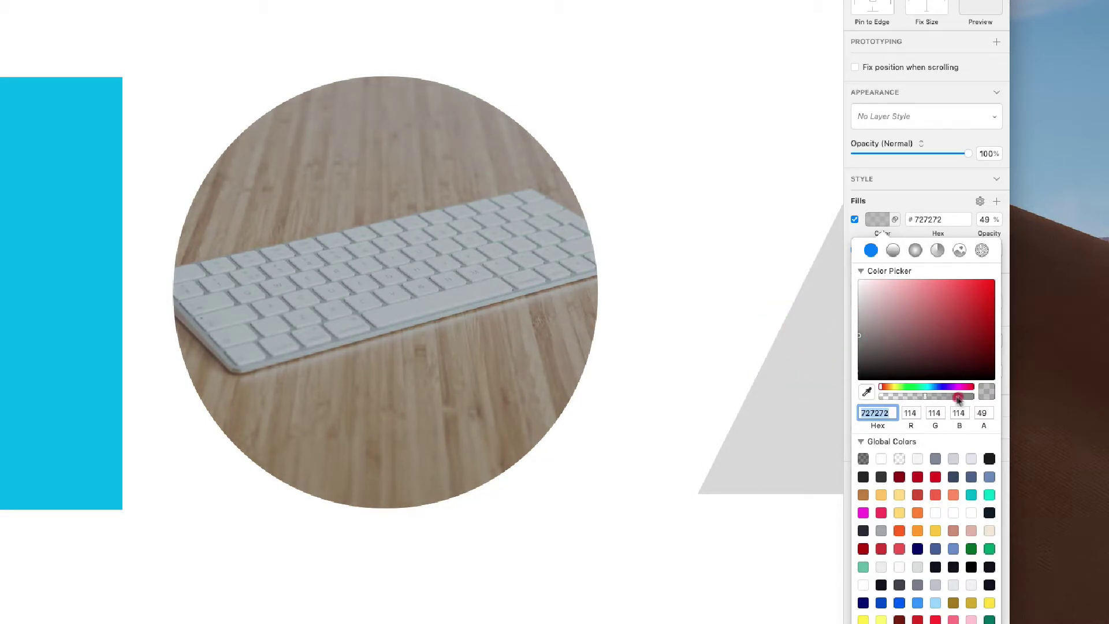
drag(958, 398, 927, 402)
click(935, 202)
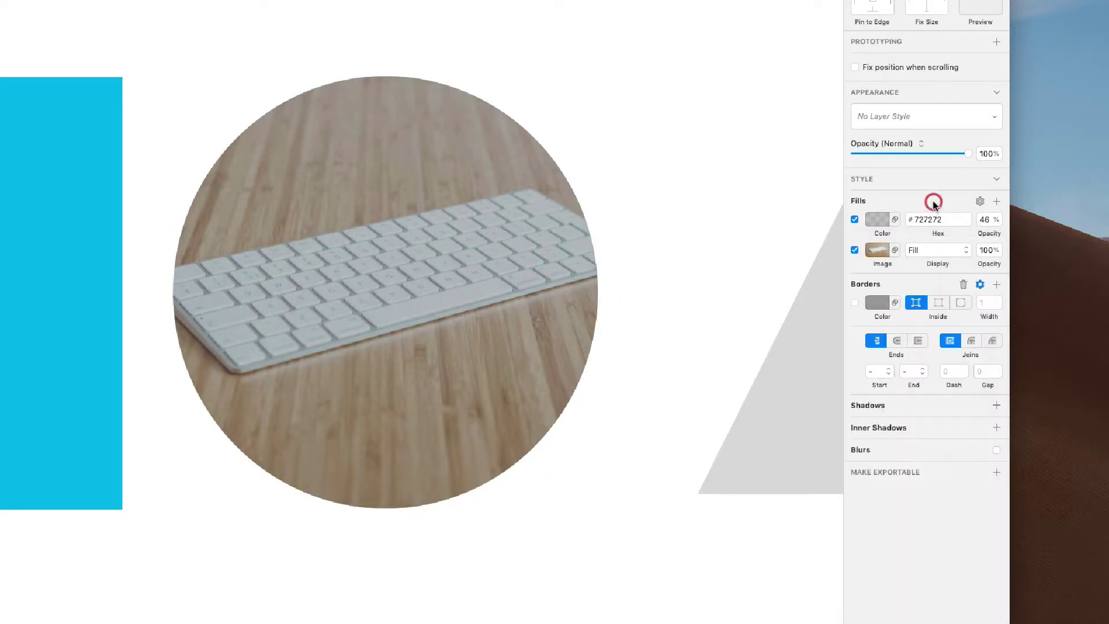
- Set the overlay fill's blend mode to Multiply and recolor it, trying pink FB7F7F before choosing blue 0BB0EA at 100% opacity
click(895, 220)
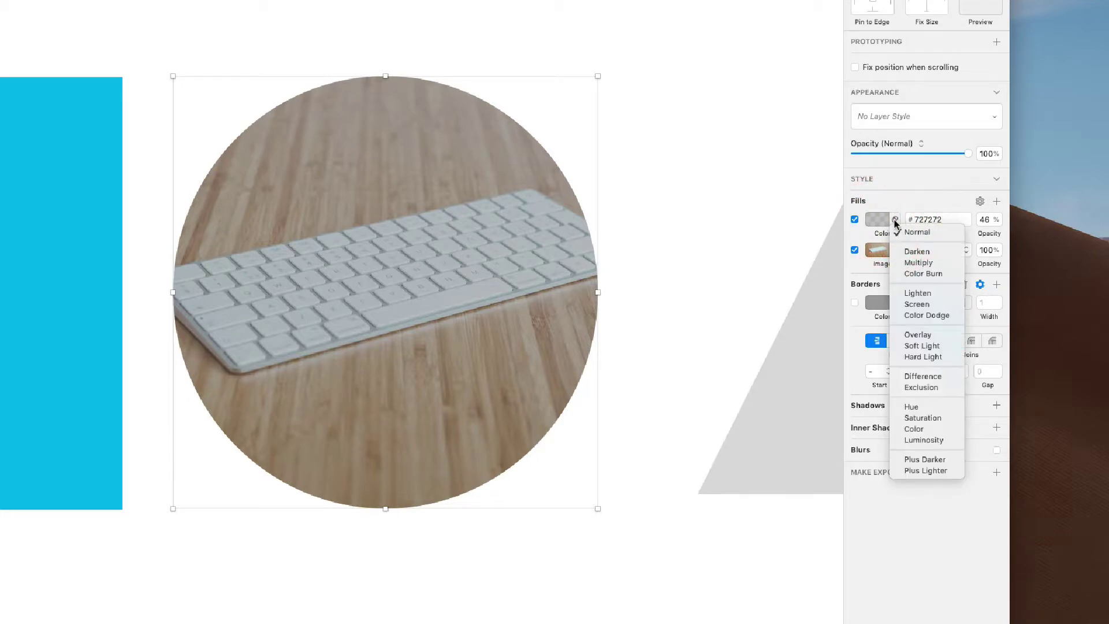
click(934, 263)
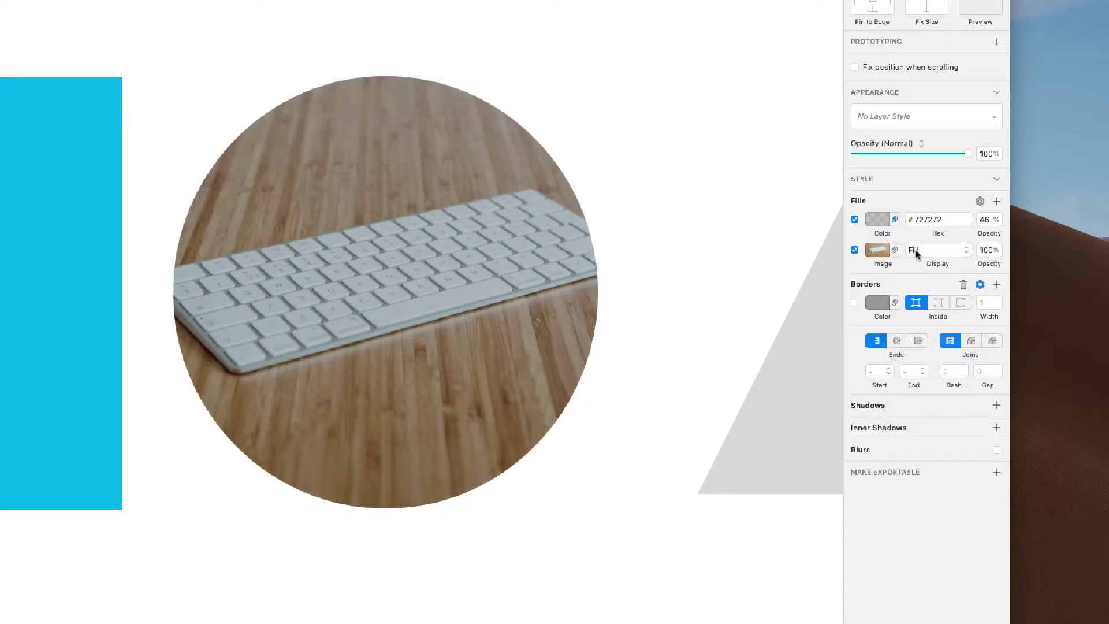
click(879, 220)
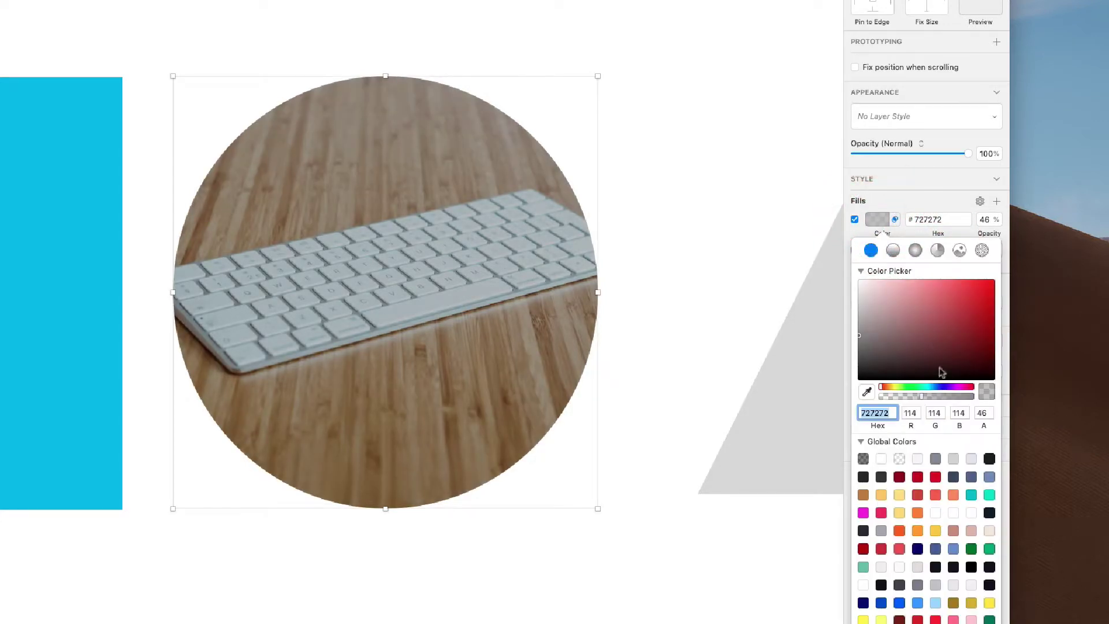
drag(923, 396, 927, 396)
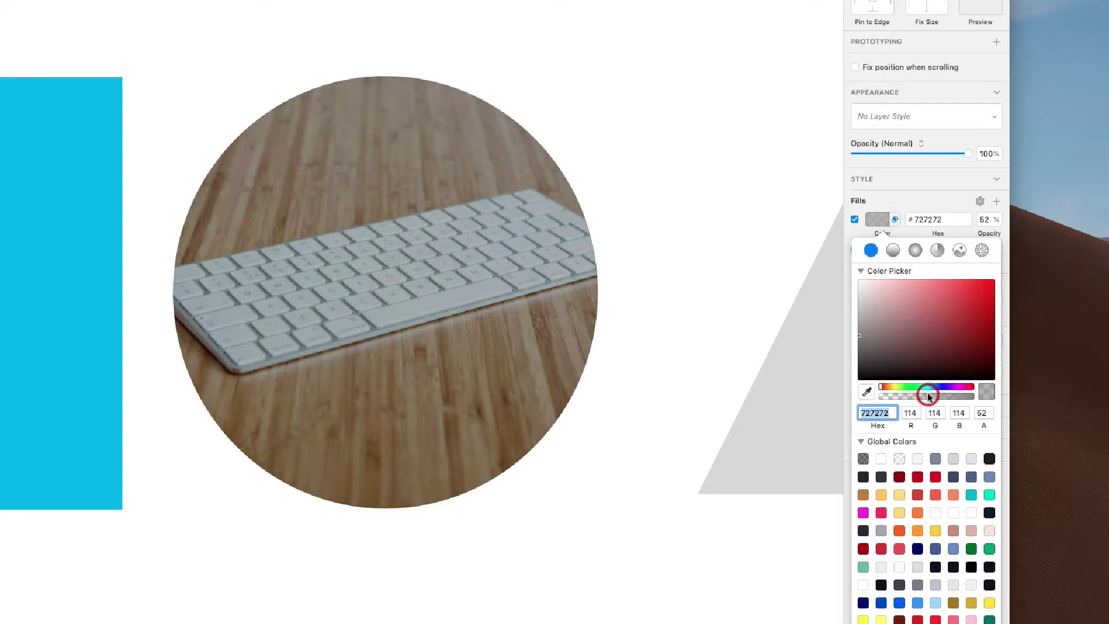
drag(905, 291, 925, 281)
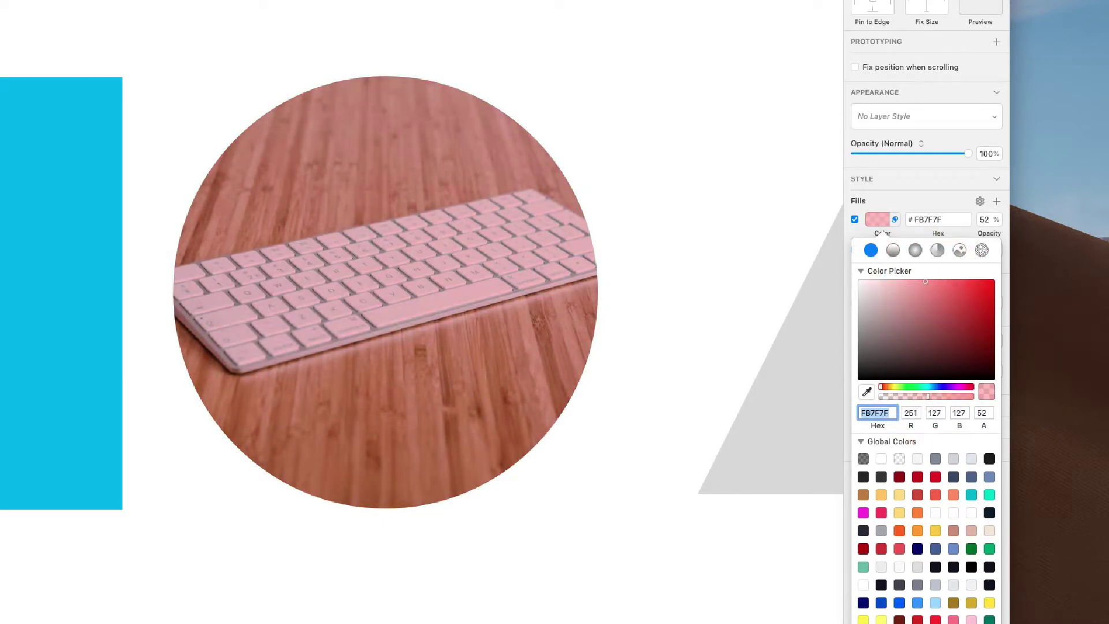
click(926, 622)
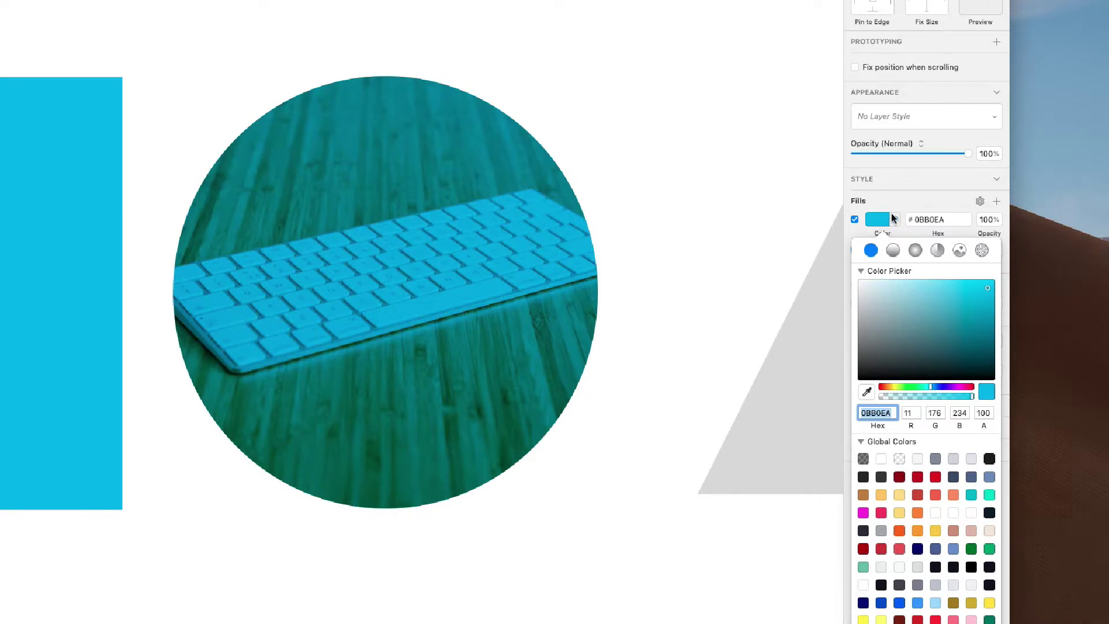
- Try the Color Burn, Screen, Color Dodge and Plus Lighter blend modes on the blue overlay fill
click(895, 219)
click(930, 282)
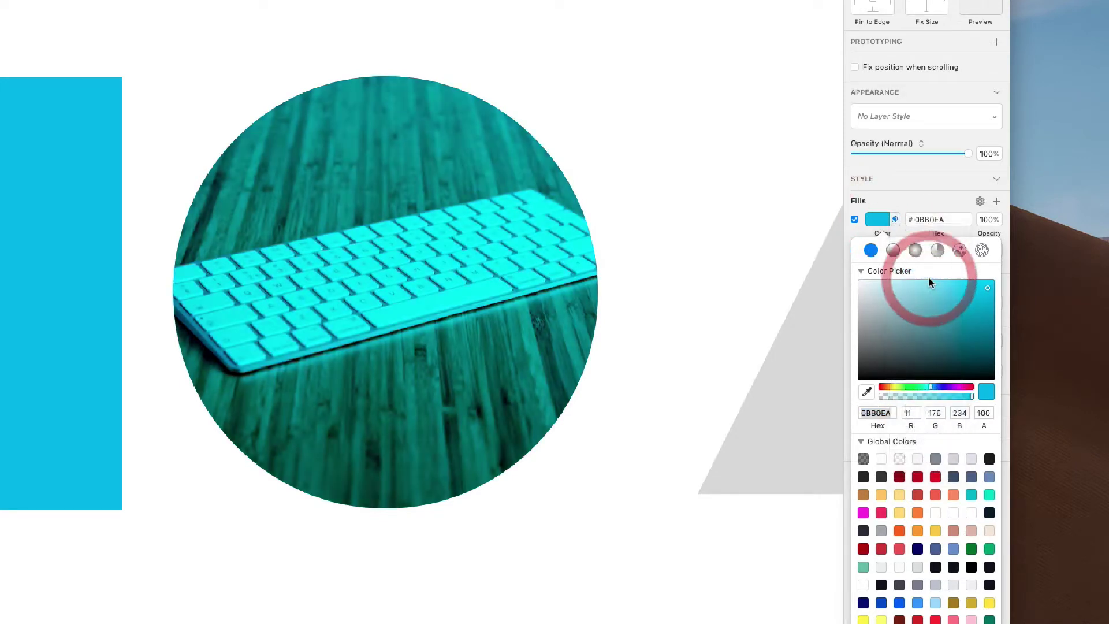
click(895, 220)
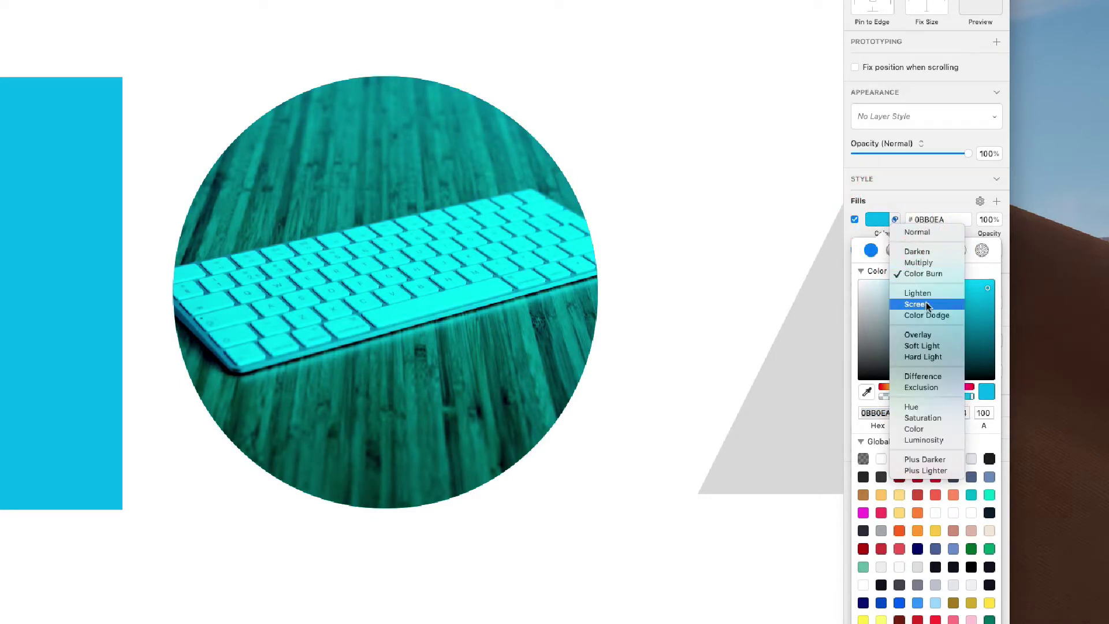
click(927, 303)
click(896, 217)
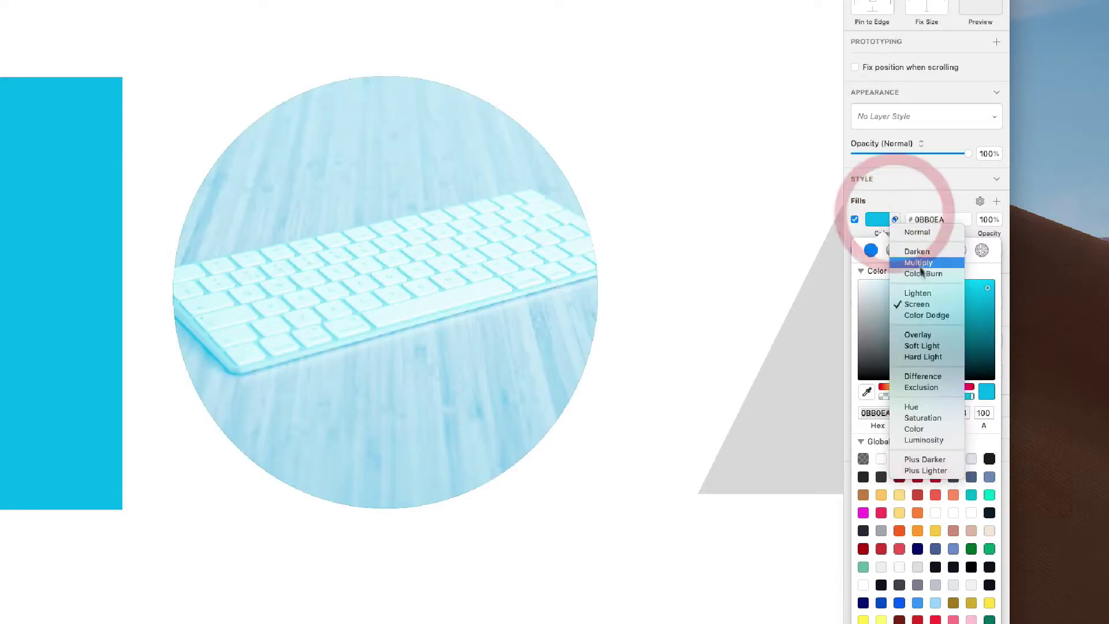
click(924, 311)
click(896, 219)
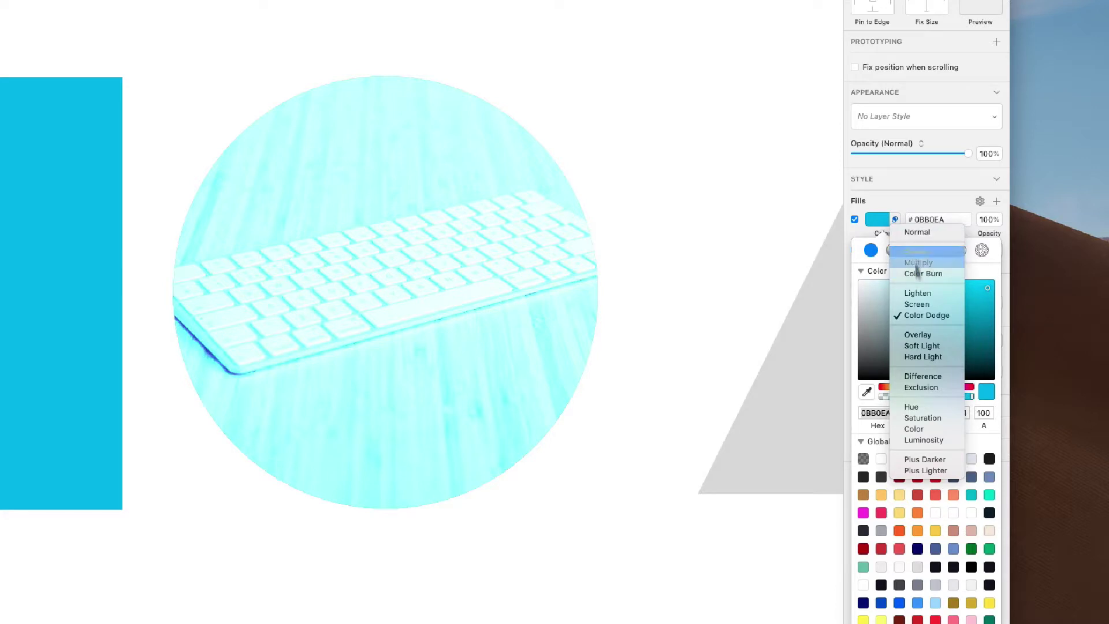
click(931, 472)
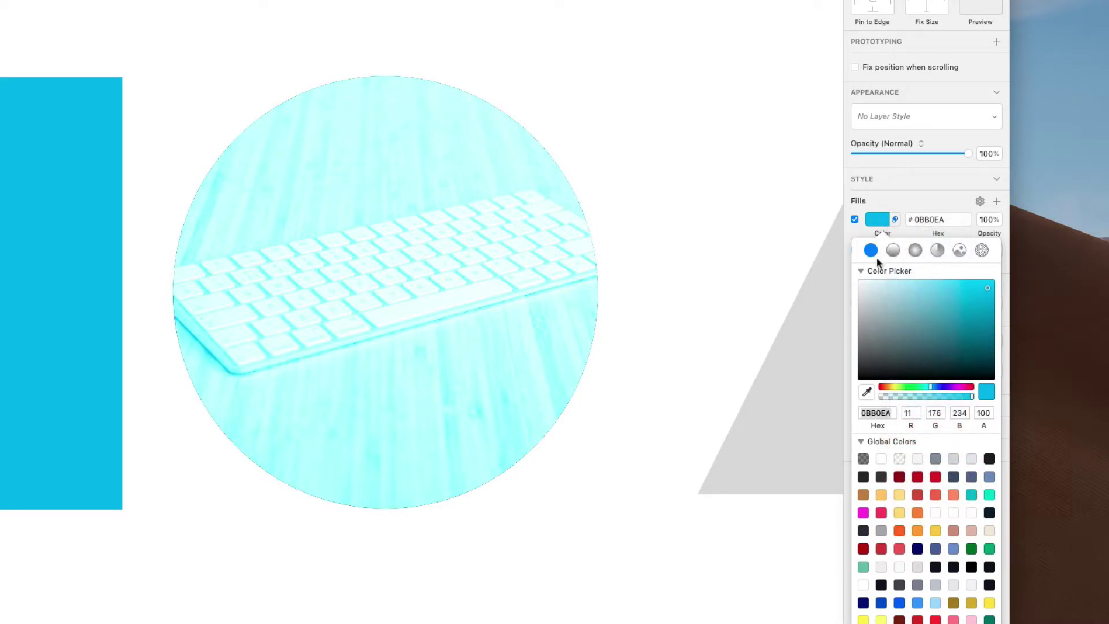
- Set the blue overlay fill's blend mode to Plus Darker and close the color picker
click(896, 225)
click(941, 457)
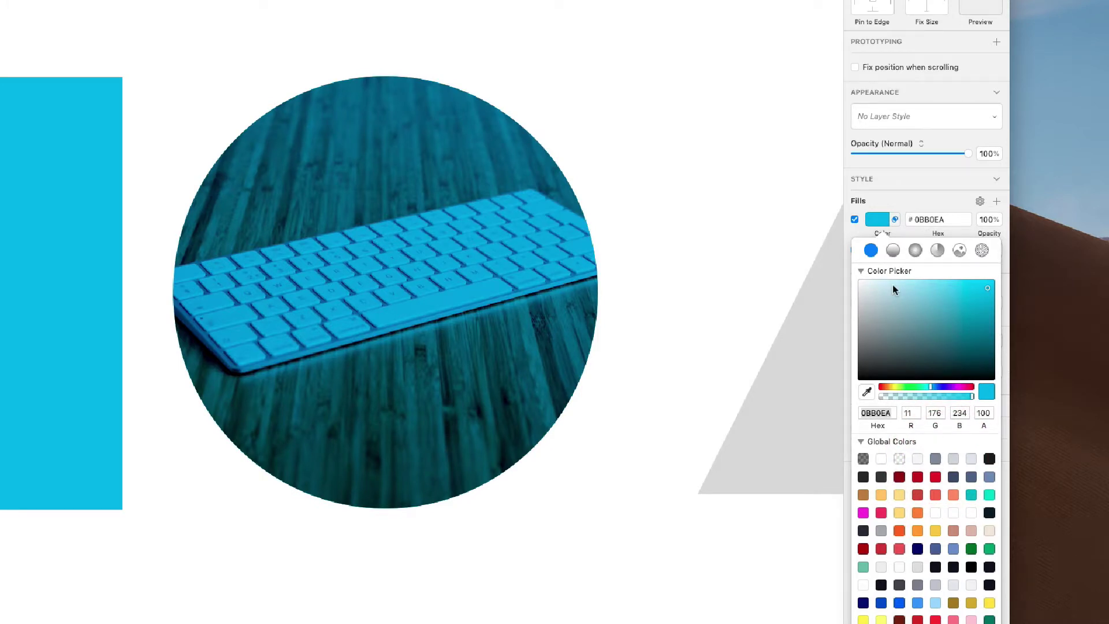
click(897, 202)
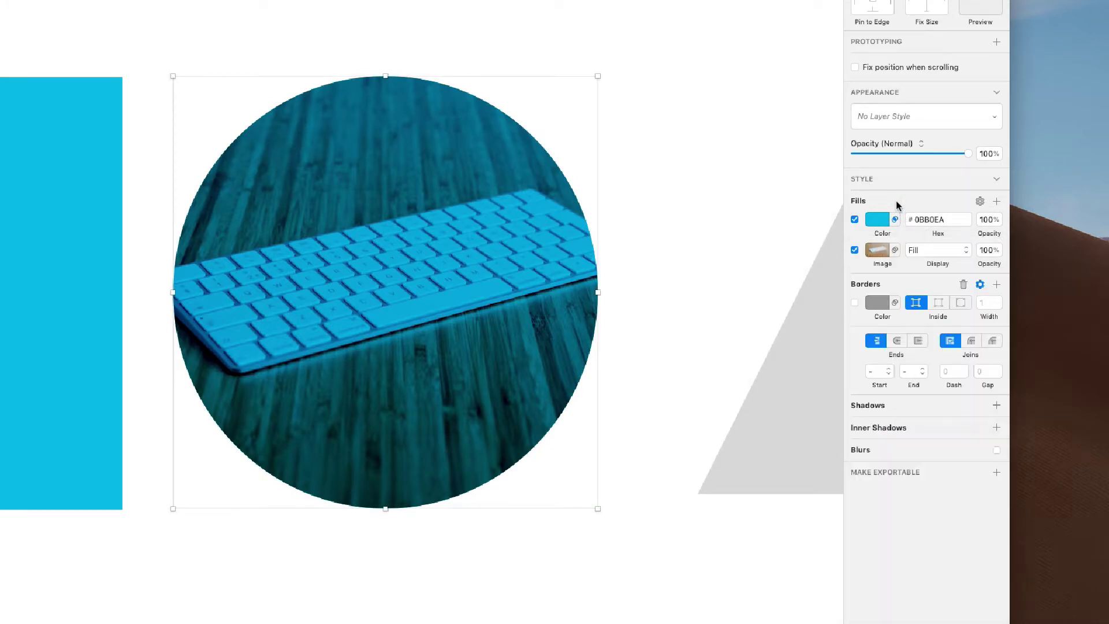
- Switch the blue overlay fill off and on several times to compare the photo with and without it, leaving it enabled
click(855, 221)
click(855, 220)
click(855, 220)
click(855, 221)
click(855, 221)
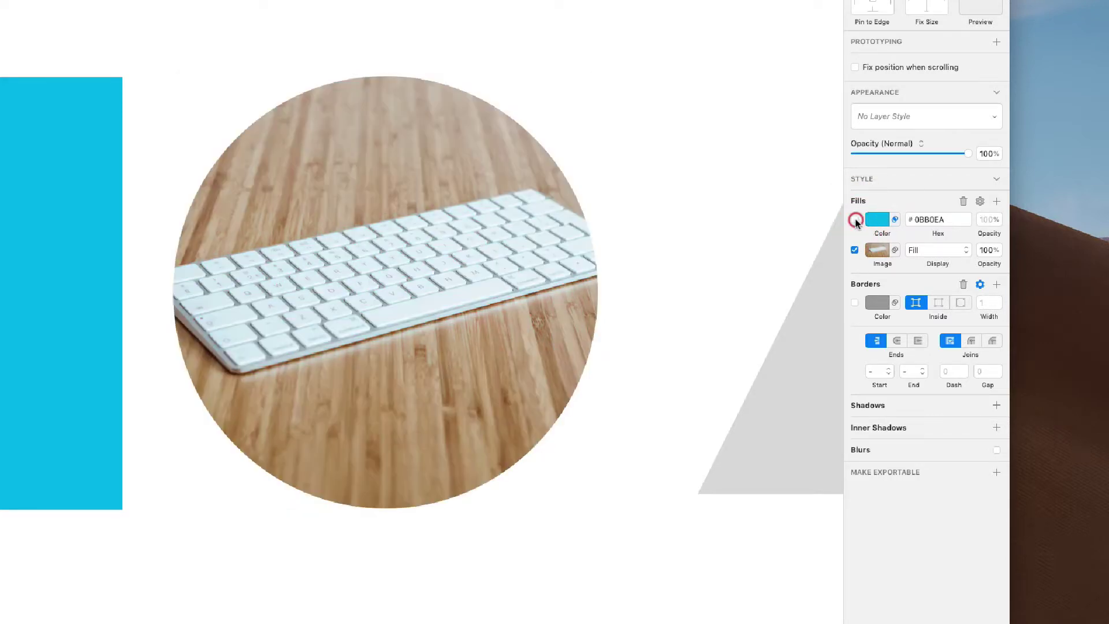
click(855, 220)
- Add a third fill using the purple-blue-green linear gradient preset and set its blend mode to Screen
click(997, 202)
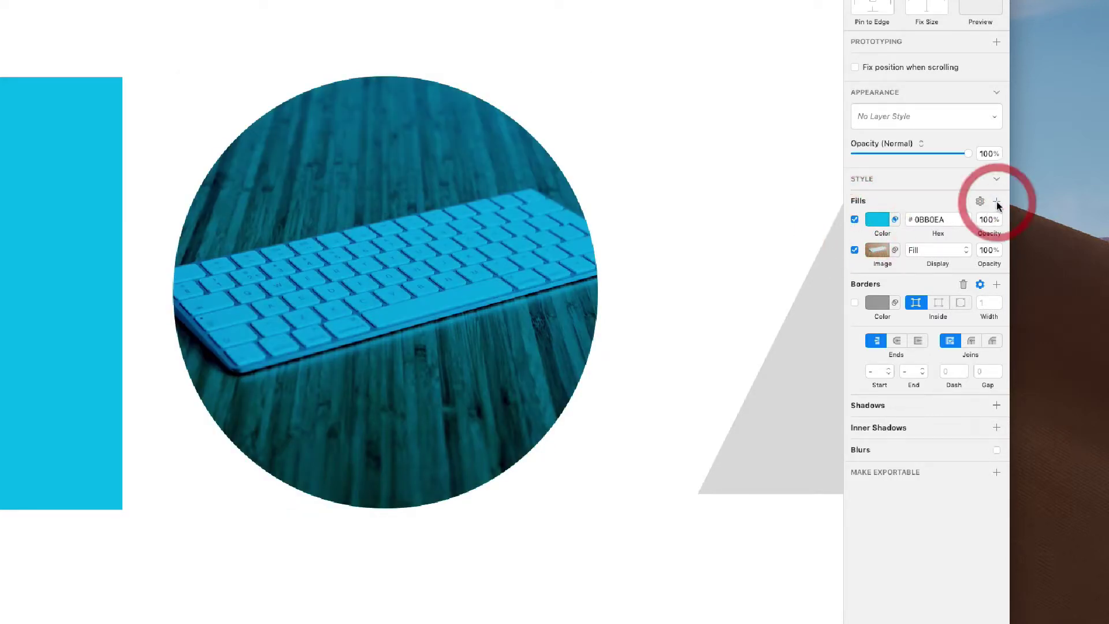
click(997, 202)
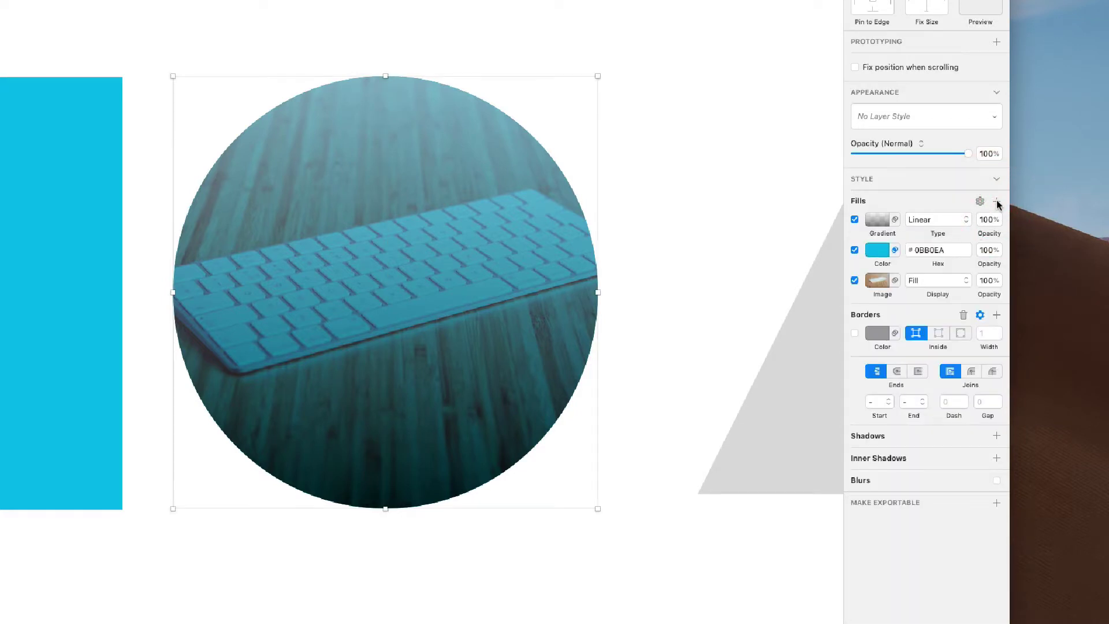
click(998, 202)
click(871, 250)
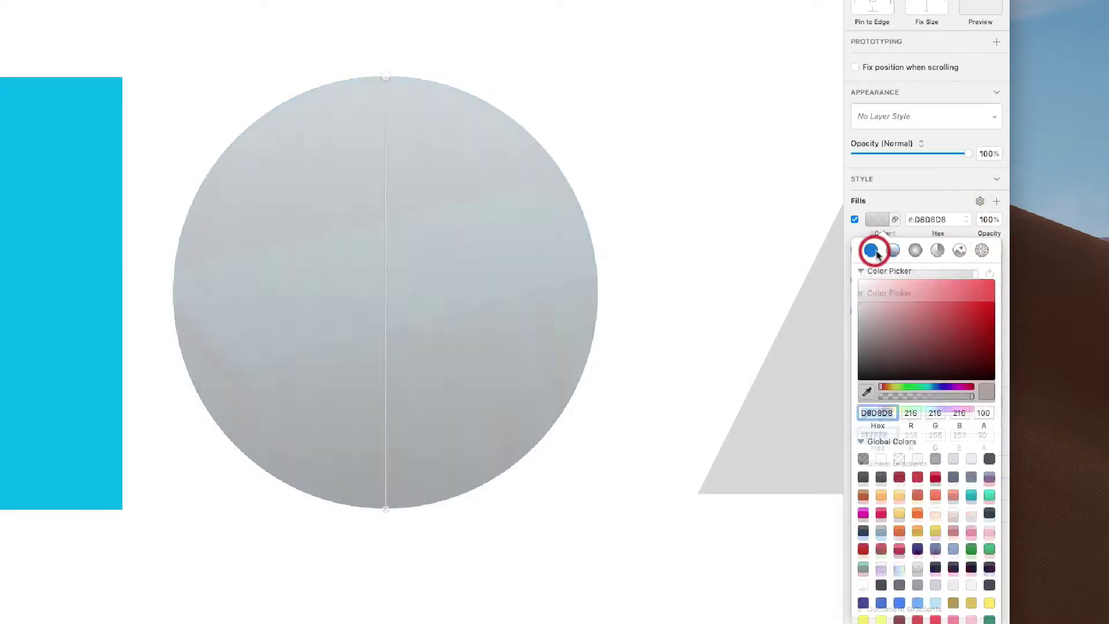
click(893, 250)
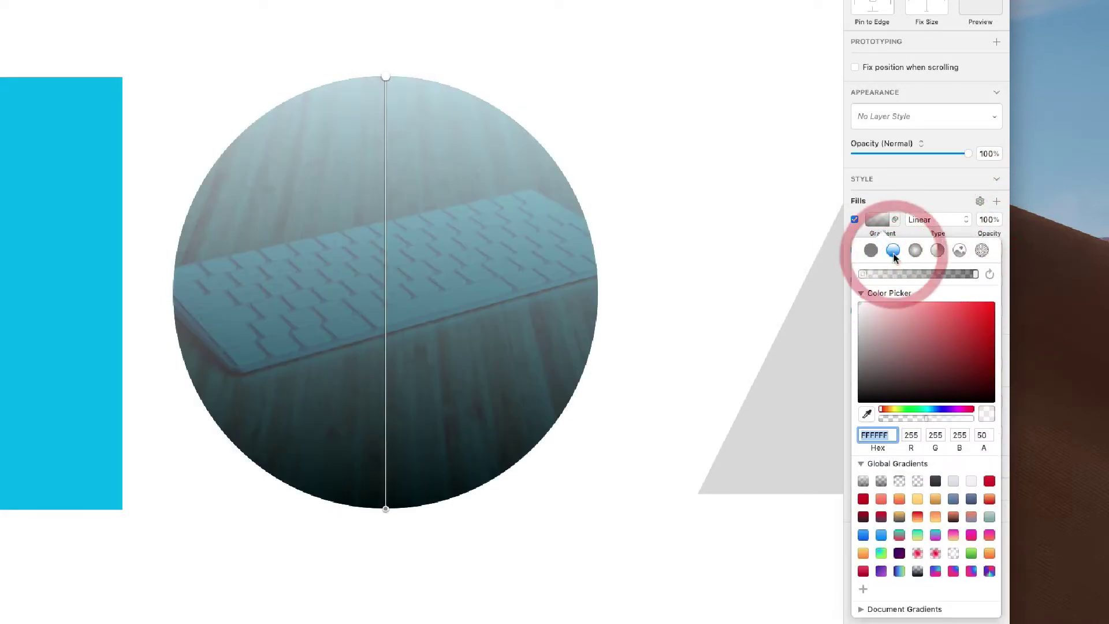
click(900, 570)
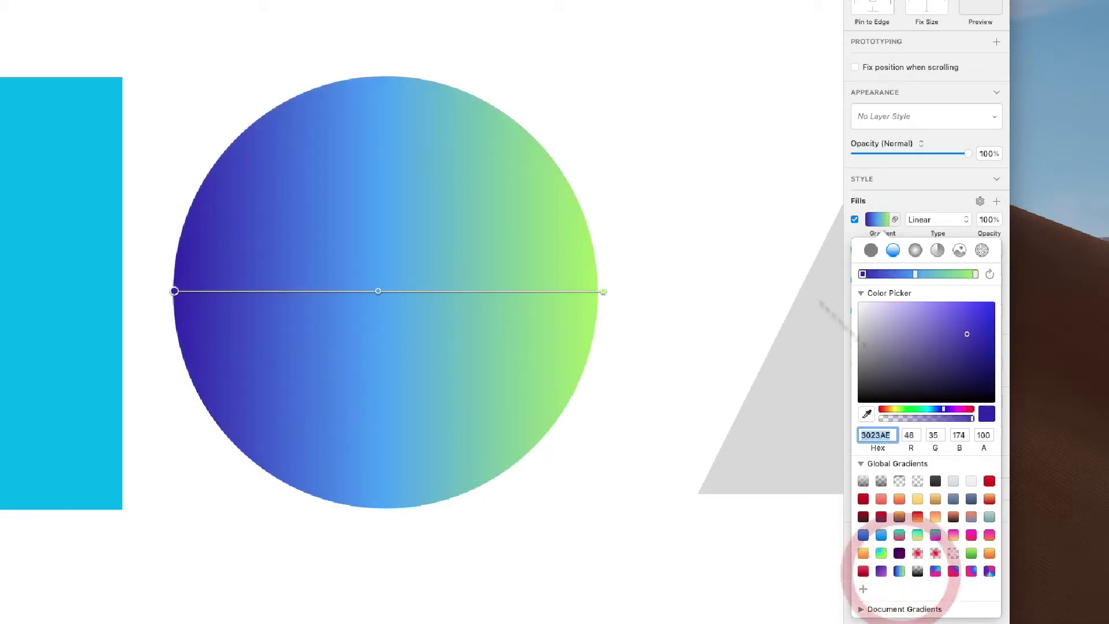
click(895, 220)
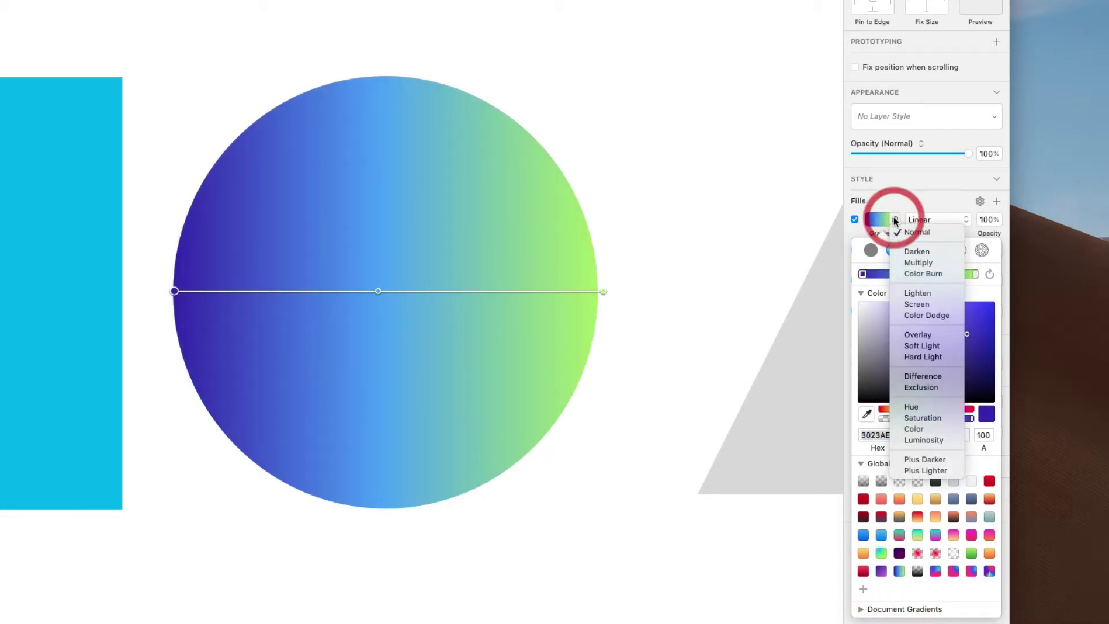
click(931, 309)
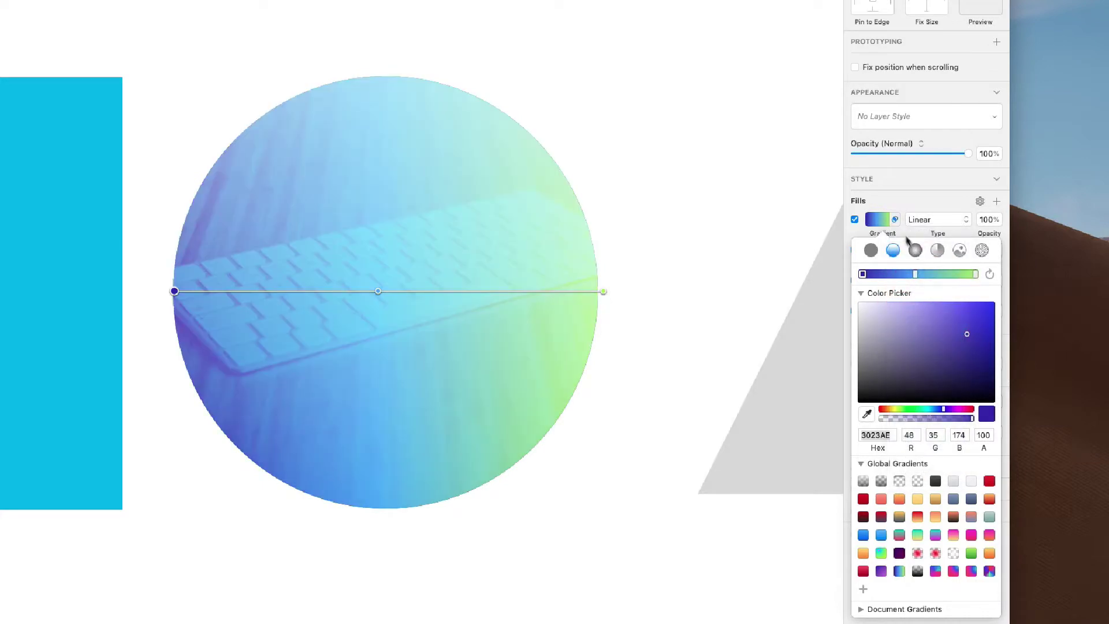
- Lower the purple-blue-green gradient fill's opacity to 30% and close the color picker
click(988, 219)
key(shift+Down)
key(shift+Down)
key(shift+Down)
key(shift+Down)
key(shift+Down)
key(shift+Down)
key(shift+Down)
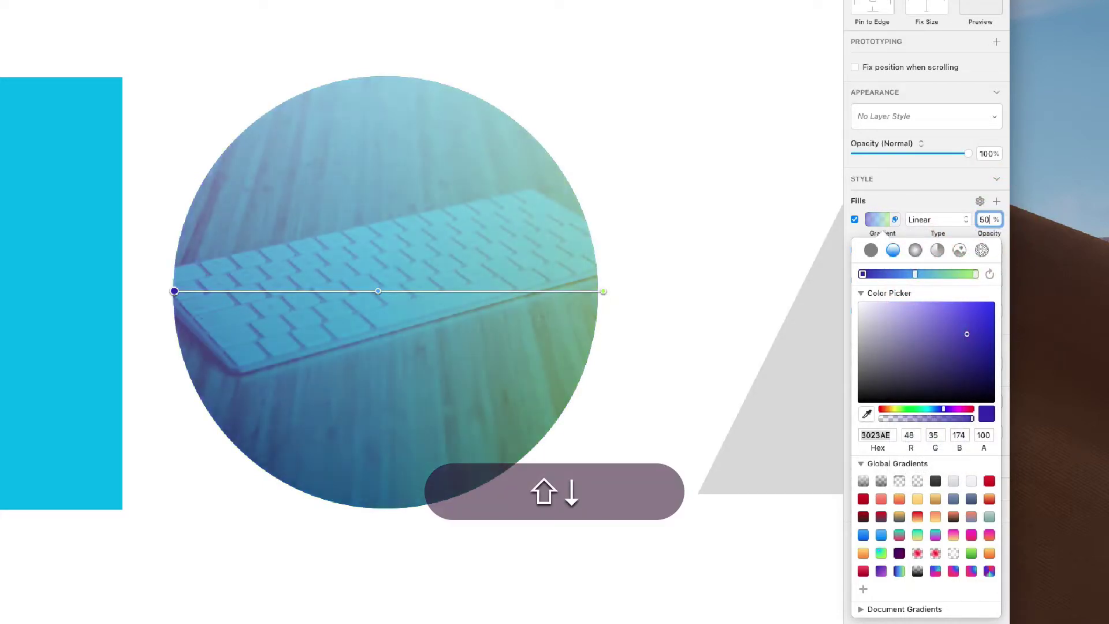
key(shift+Return)
click(931, 196)
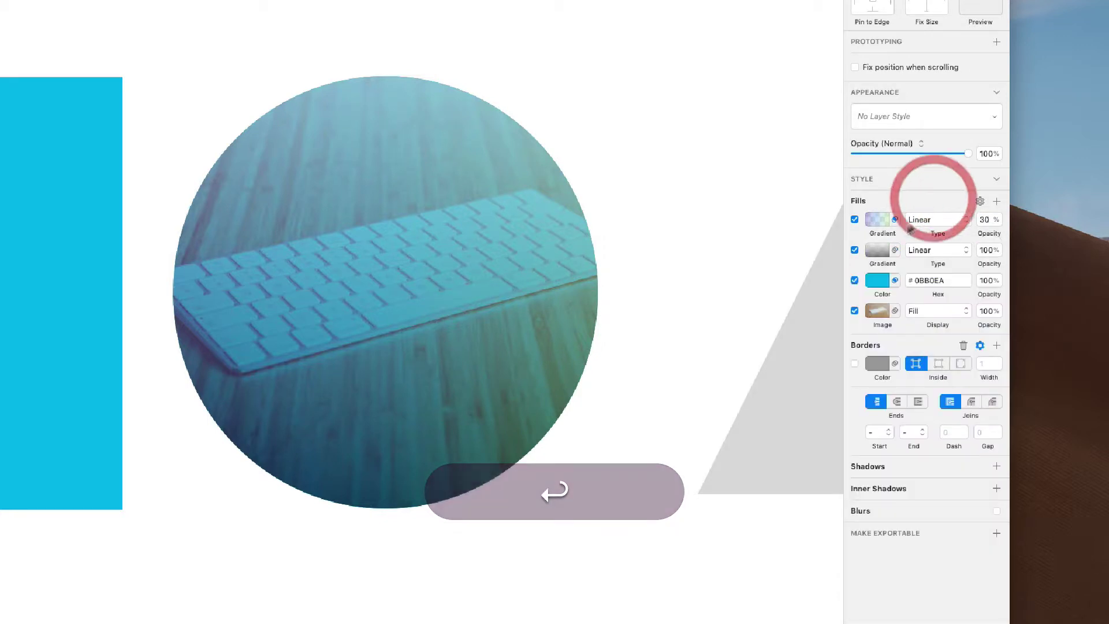
- Change the grey gradient fill to radial, centring it on the circle with its edge just outside the circle's outline
click(878, 250)
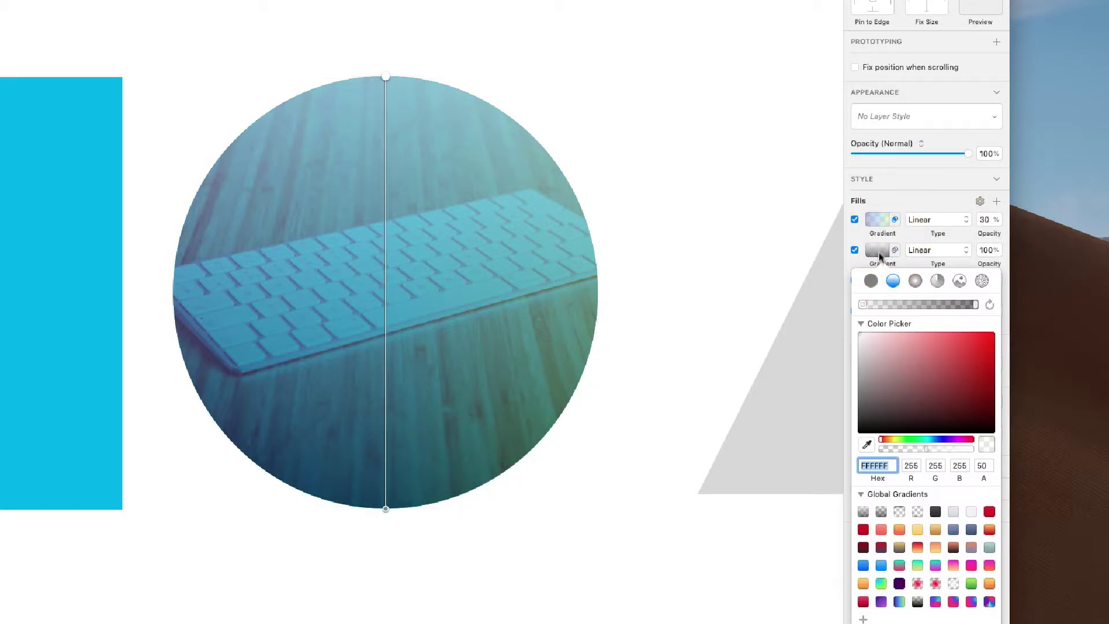
click(916, 281)
drag(382, 81, 379, 293)
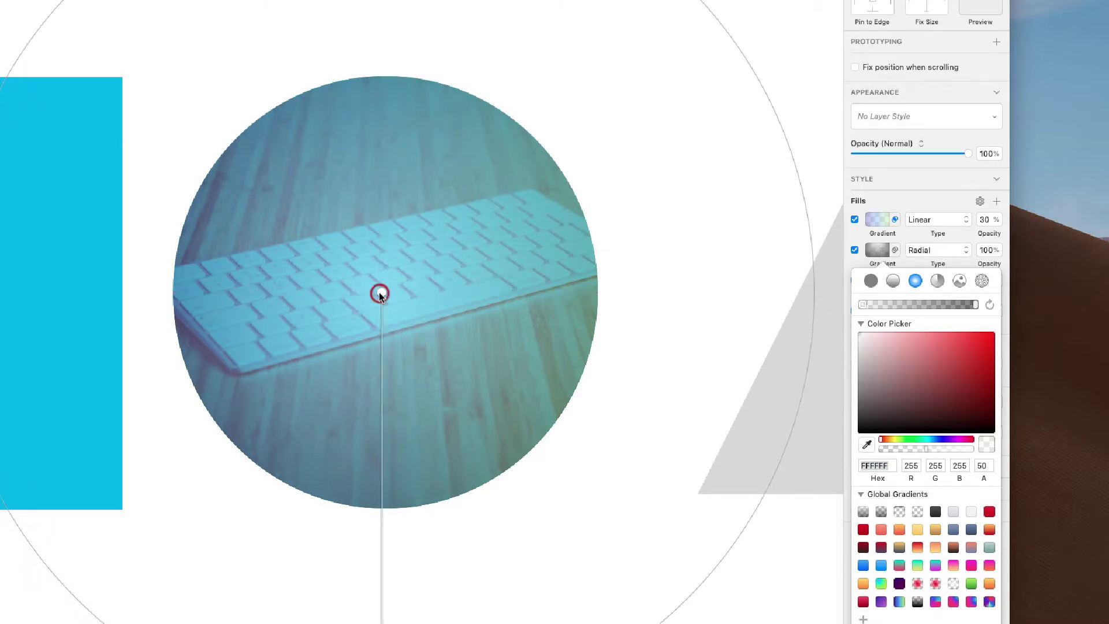
scroll(414, 513, down, 5)
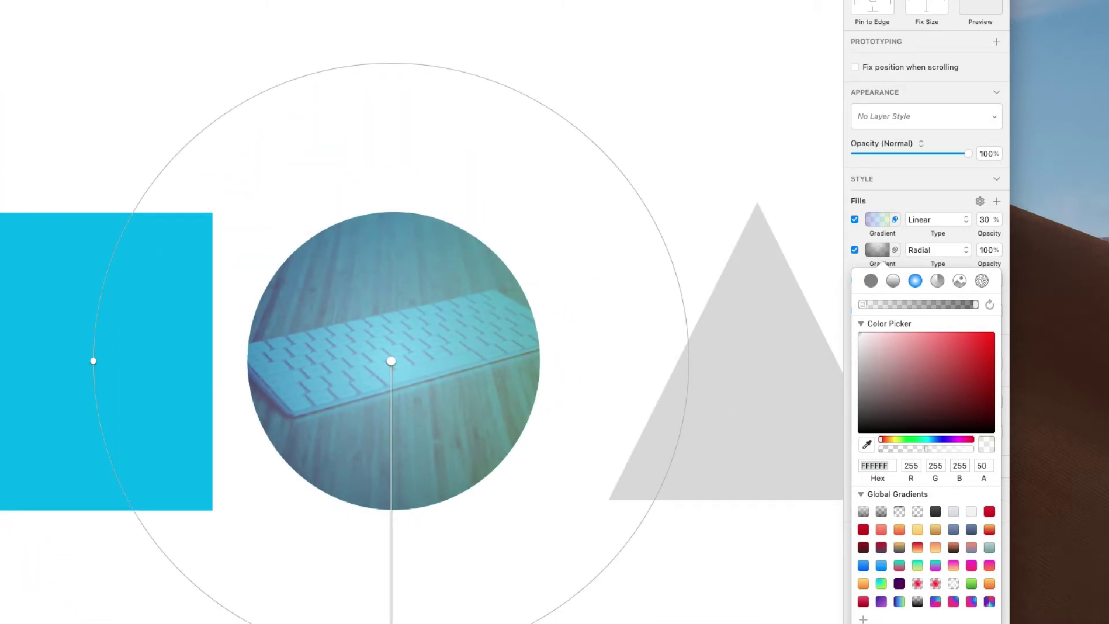
drag(391, 622, 390, 520)
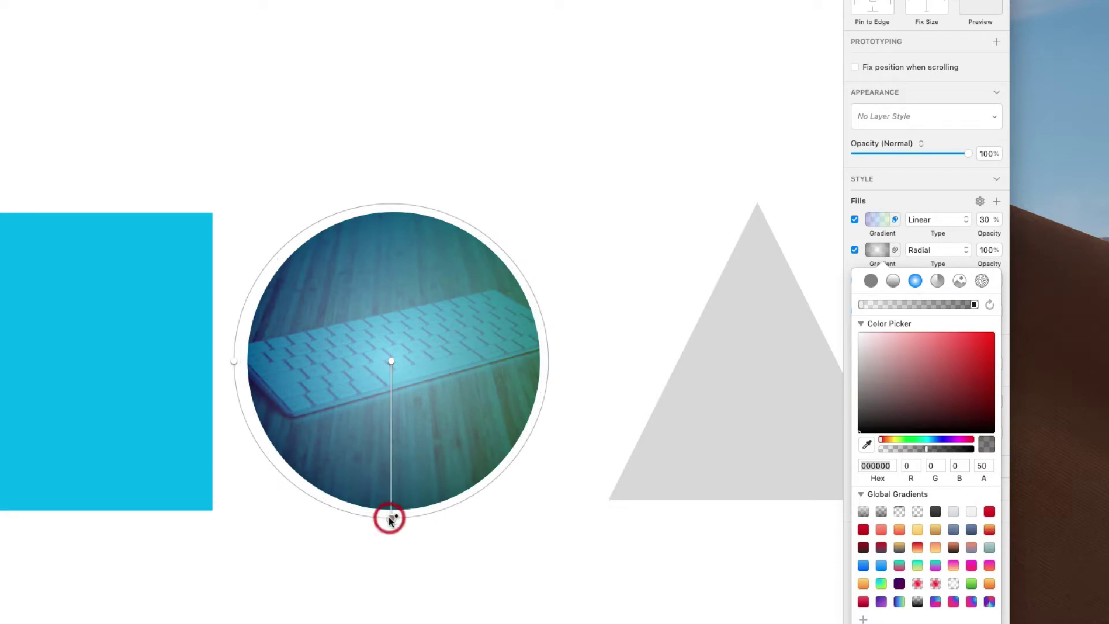
scroll(401, 424, up, 5)
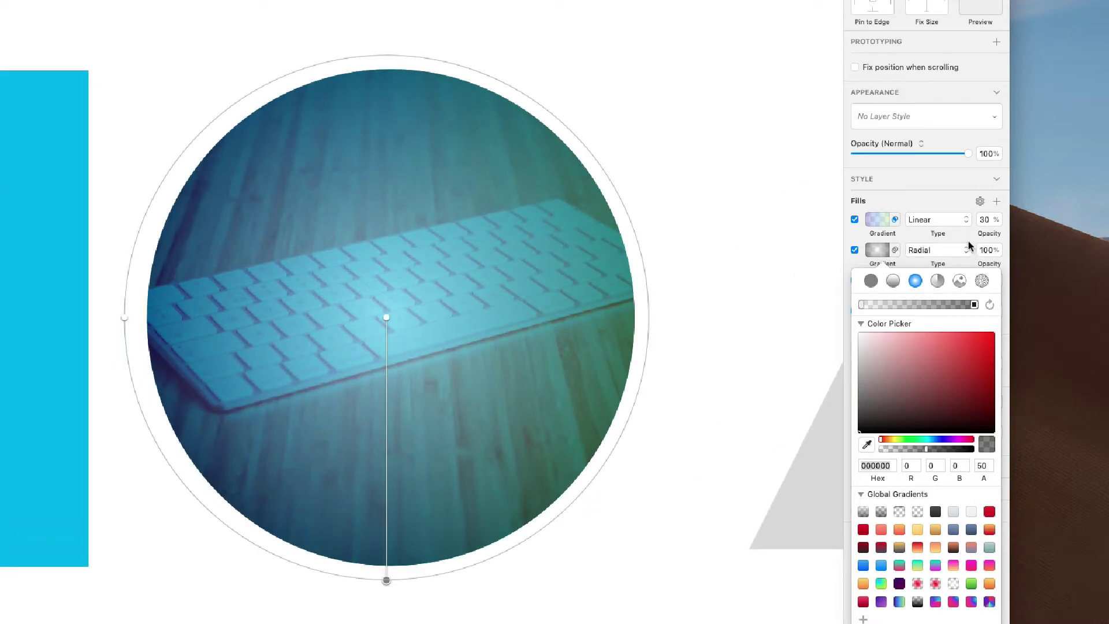
click(970, 246)
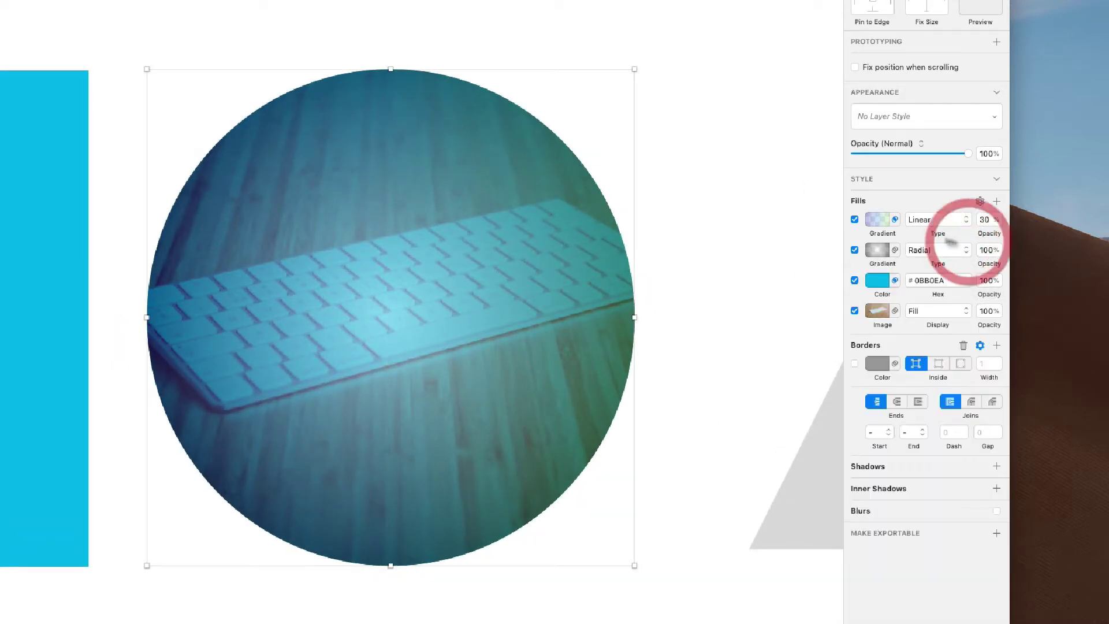
- Add another fill using the diagonal-line pattern image, displayed as Tile at 41% scale
click(999, 202)
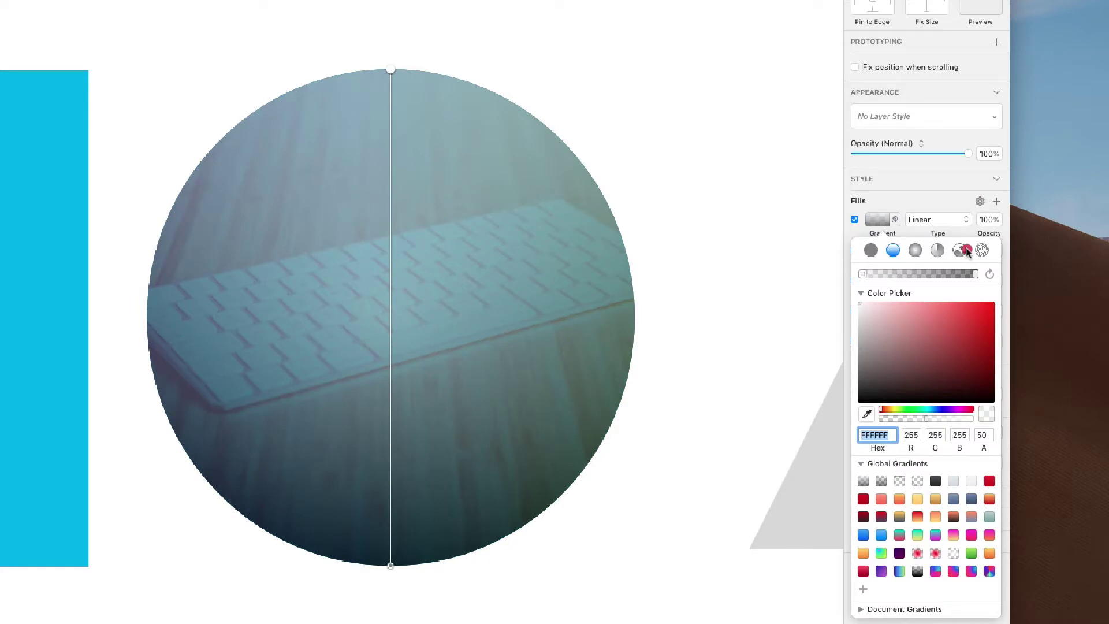
click(966, 250)
click(914, 350)
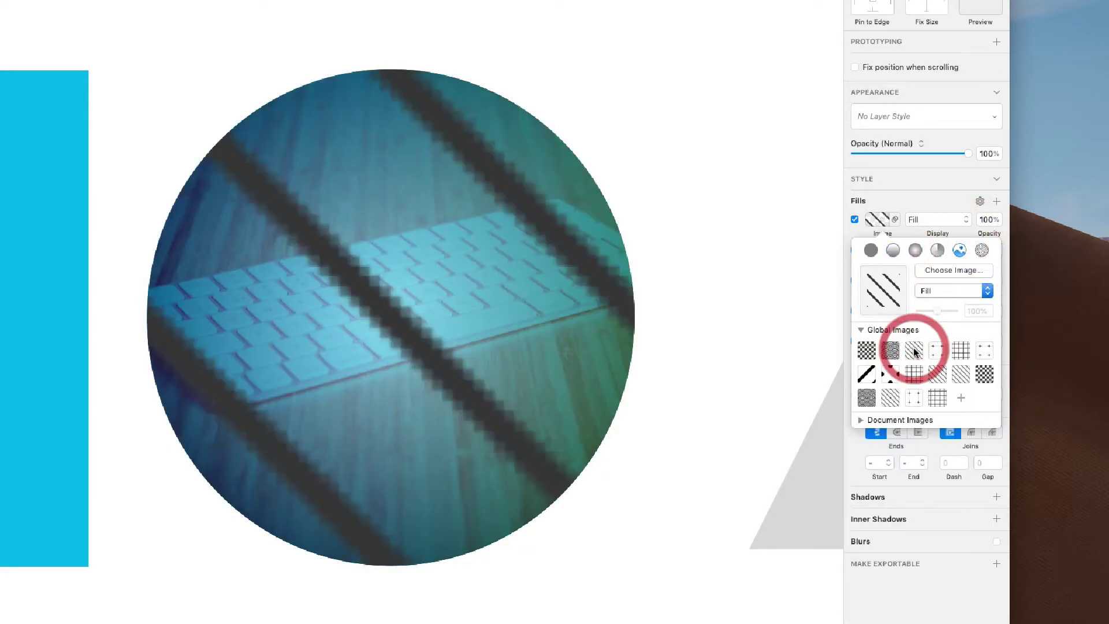
click(943, 289)
click(950, 321)
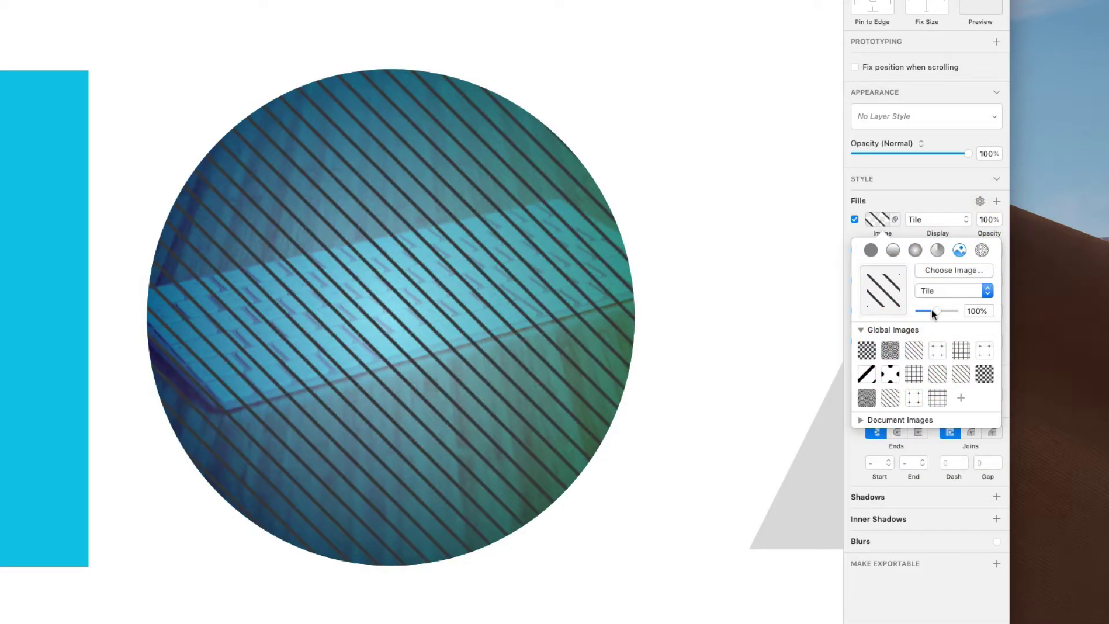
drag(935, 313, 925, 313)
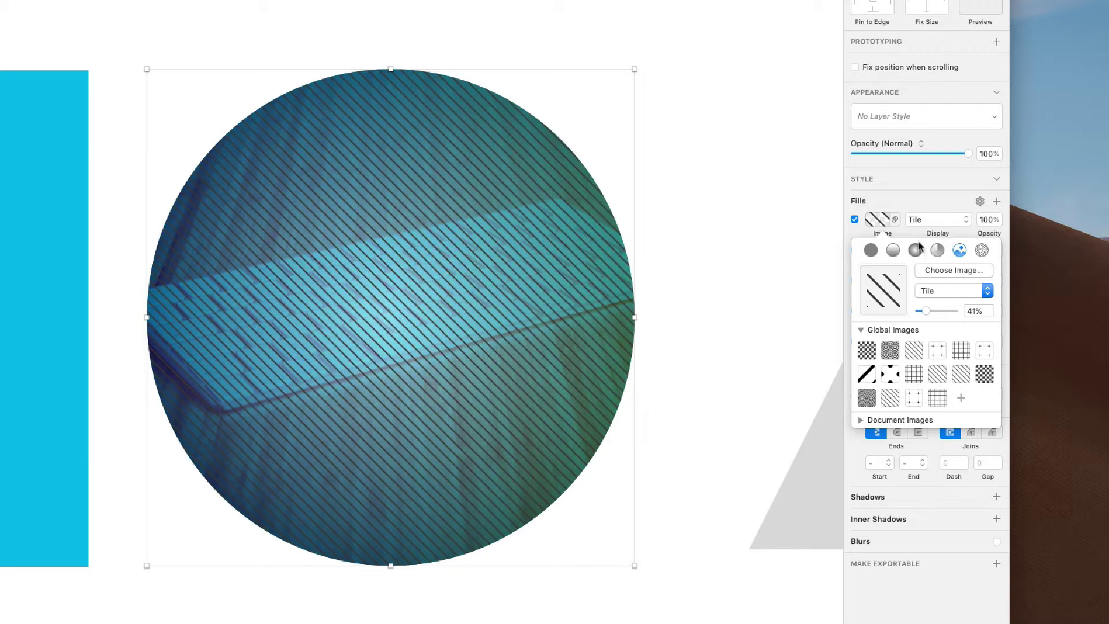
- Set the diagonal-line pattern fill to Multiply blending at 14% opacity and deselect the circle
click(895, 220)
click(921, 263)
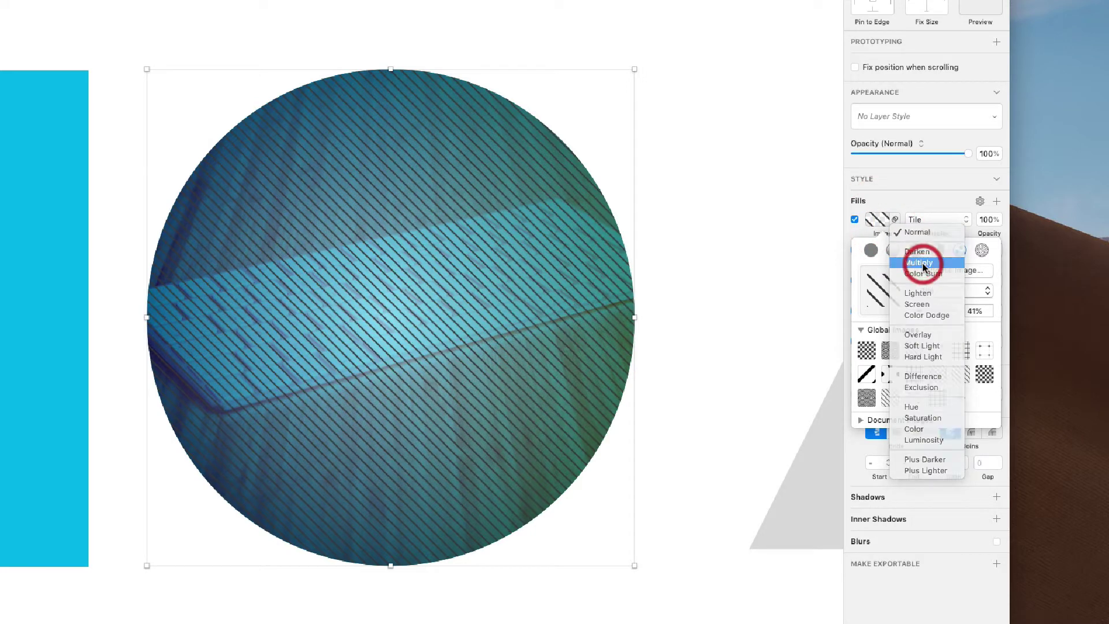
click(981, 218)
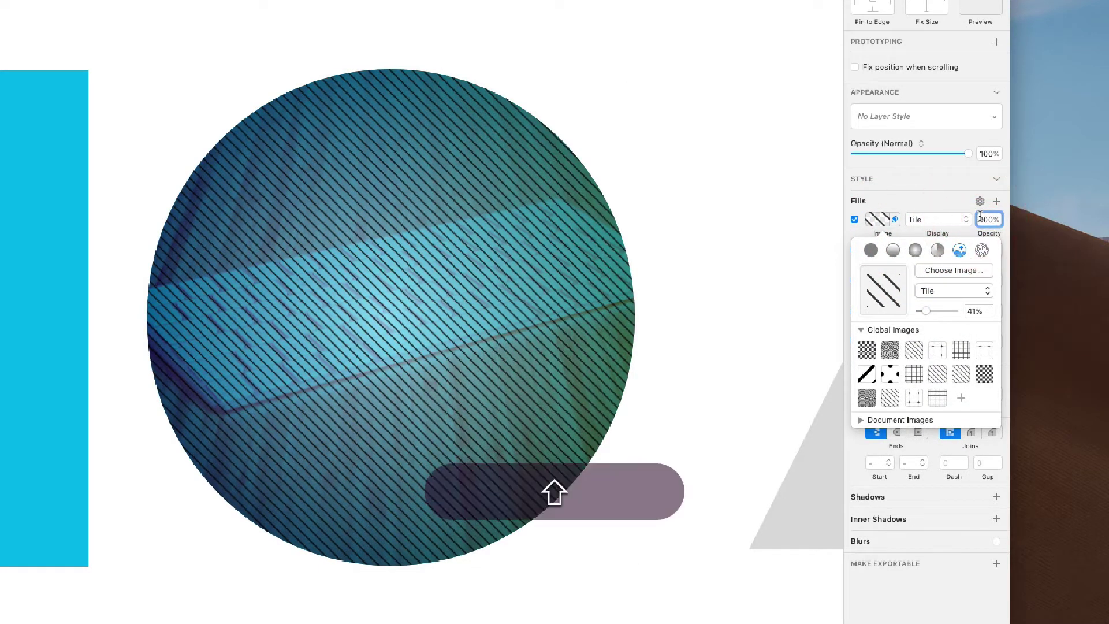
key(shift+Down)
key(shift+Down)
key(shift+Down)
key(shift+Down)
key(shift+Down)
key(shift+Down)
key(shift+Down)
key(shift+Down)
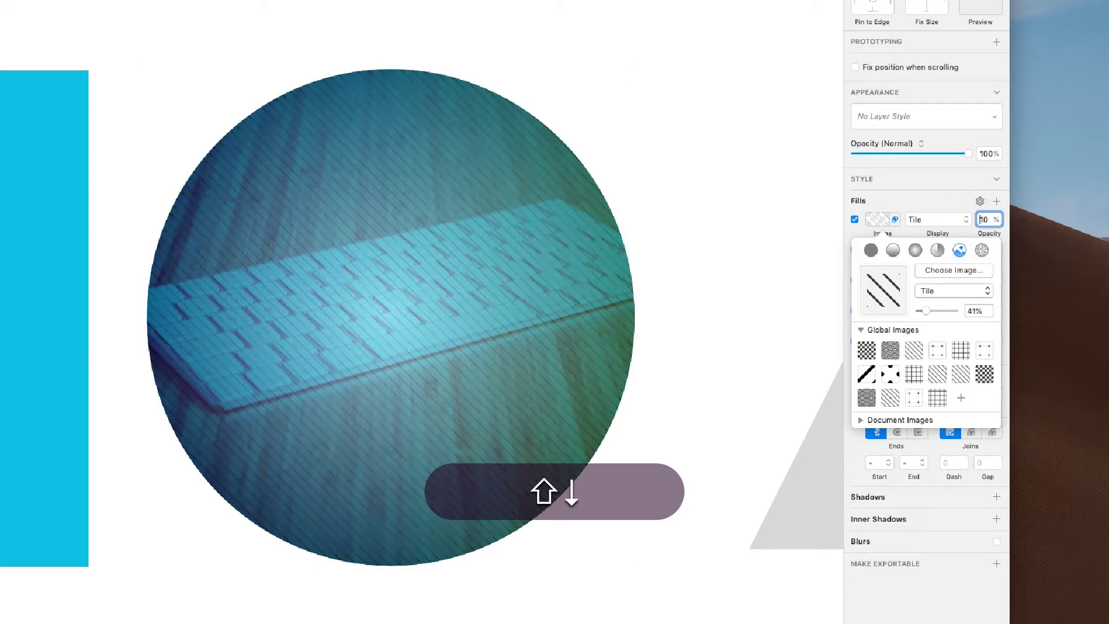
key(Up)
key(Up)
click(674, 159)
click(682, 213)
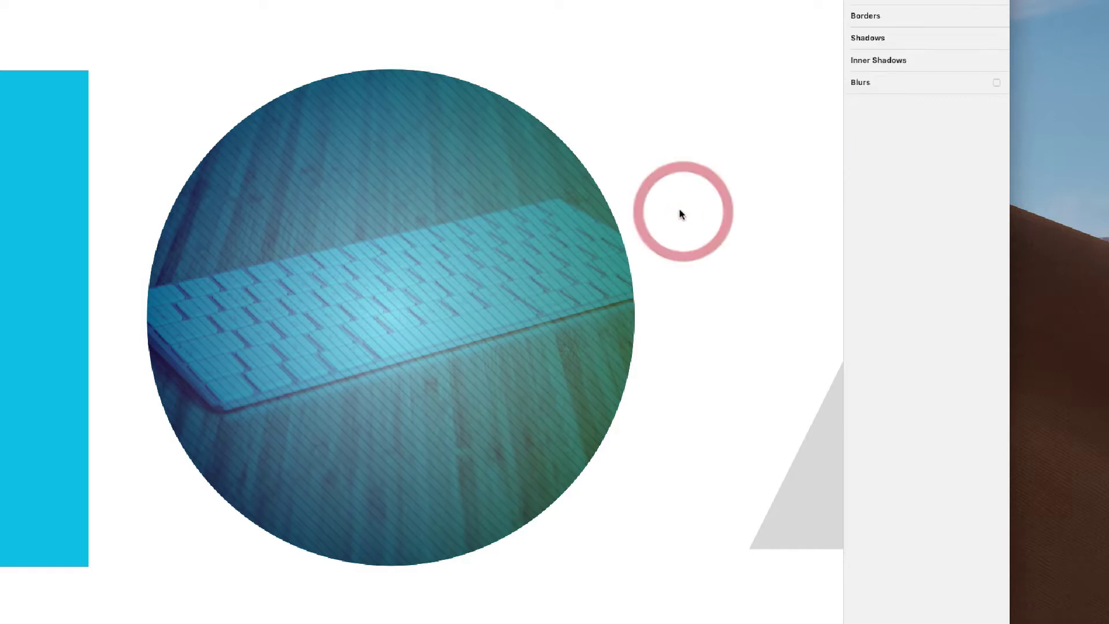
- Add a "Type something" text layer and position it at the centre of the circle
click(379, 345)
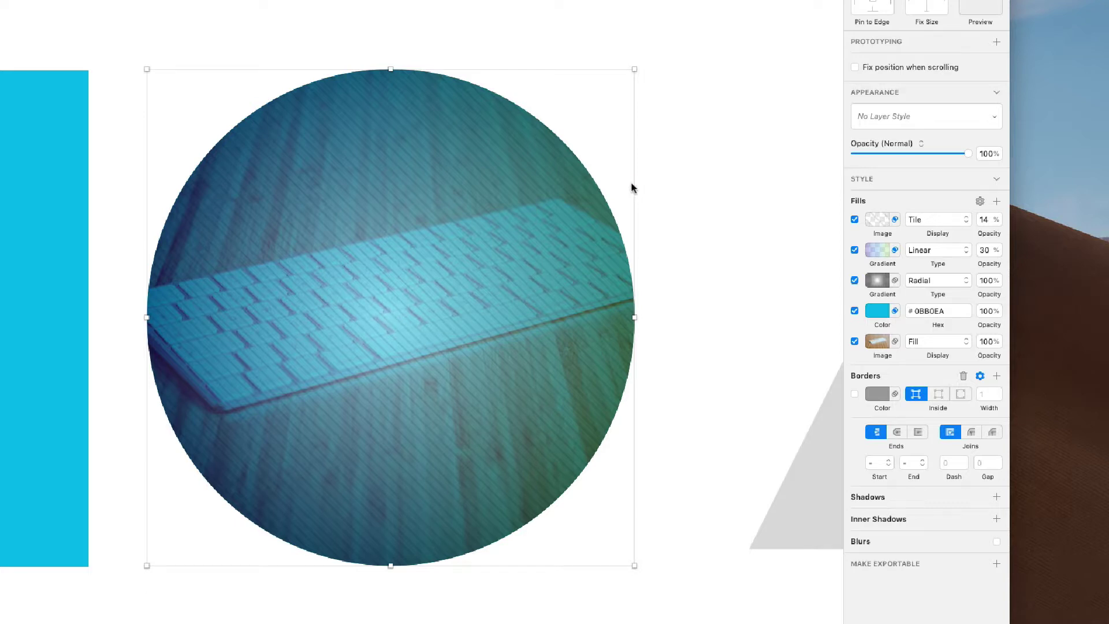
key(t)
click(361, 341)
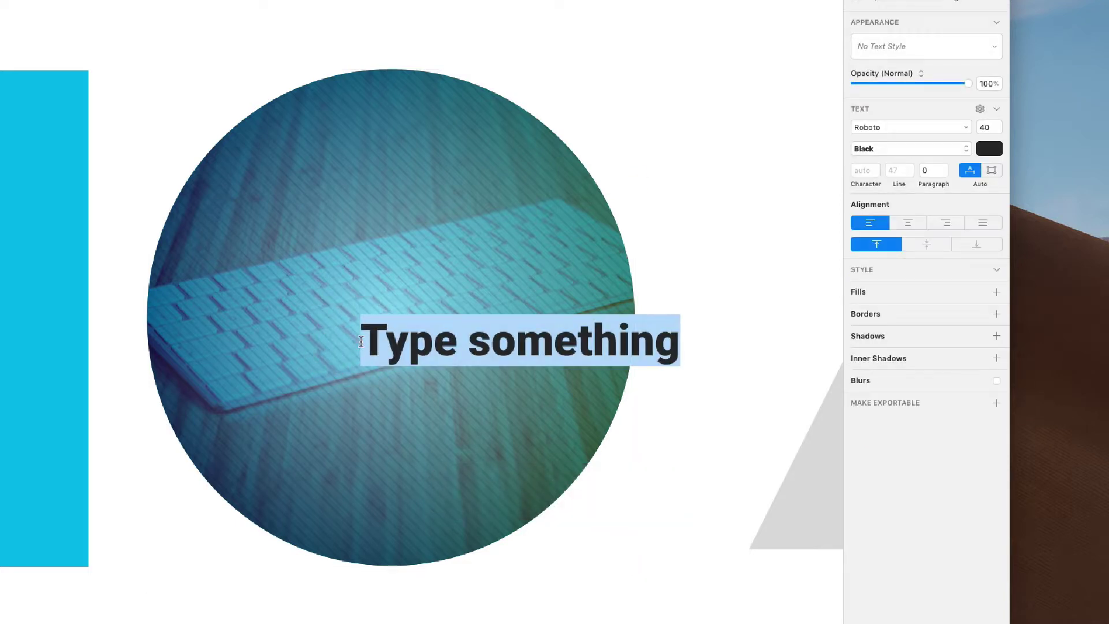
key(ctrl+Return)
drag(529, 351, 399, 325)
- Set the "Type something" text color to white (FFFFFF) and close the color picker
click(989, 149)
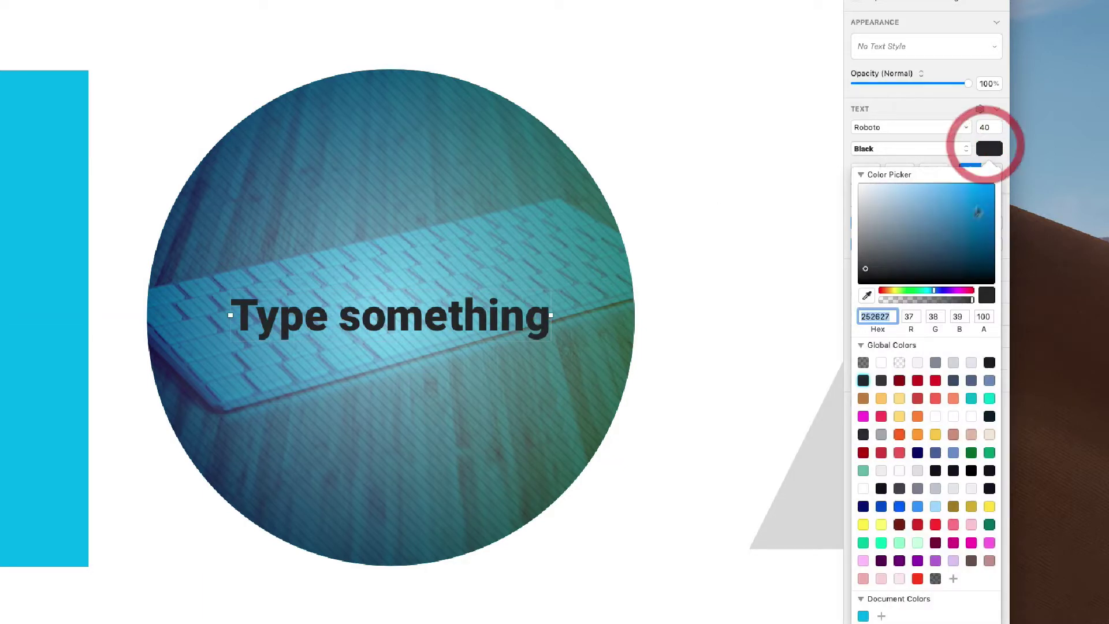
text(ffffff)
key(Return)
click(787, 130)
click(710, 131)
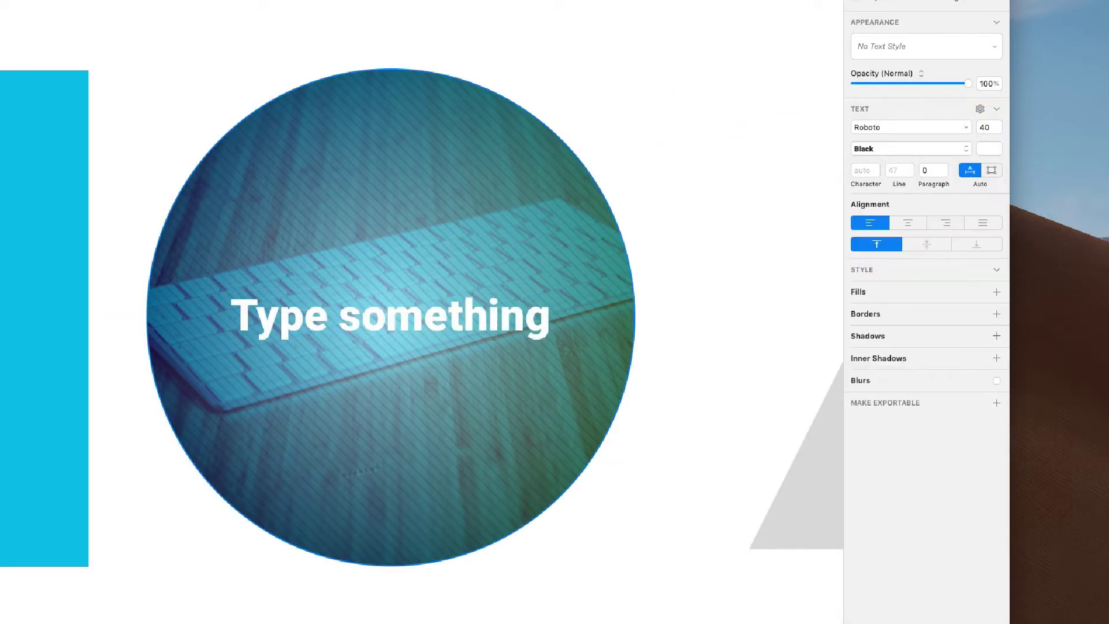
- Enable the circle's border and set its width to 21
click(404, 329)
click(470, 190)
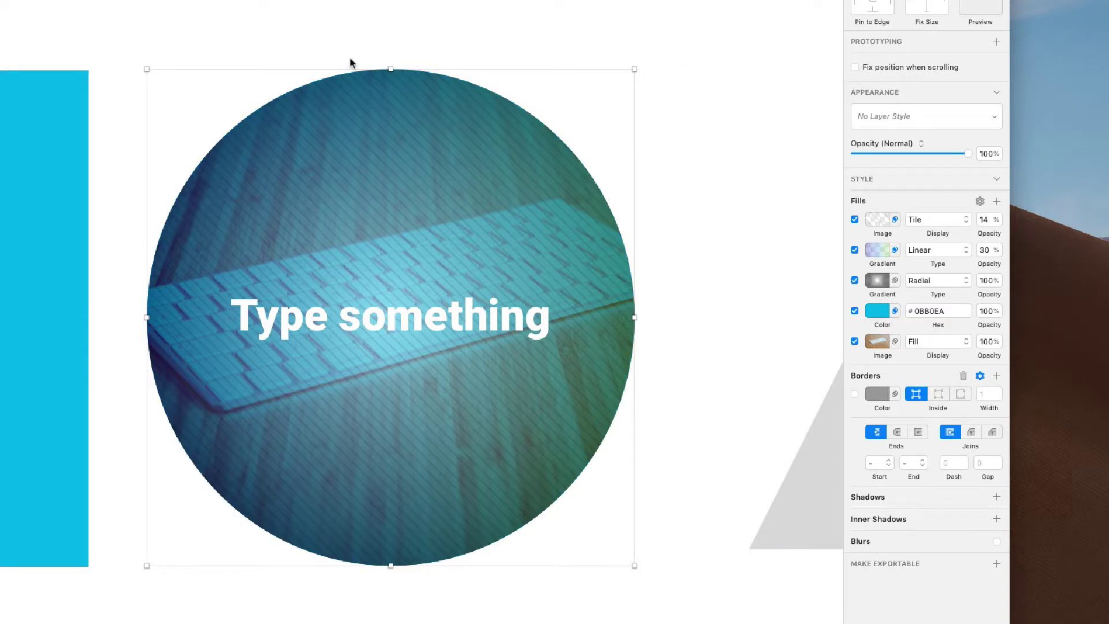
scroll(364, 111, down, 5)
scroll(362, 112, up, 5)
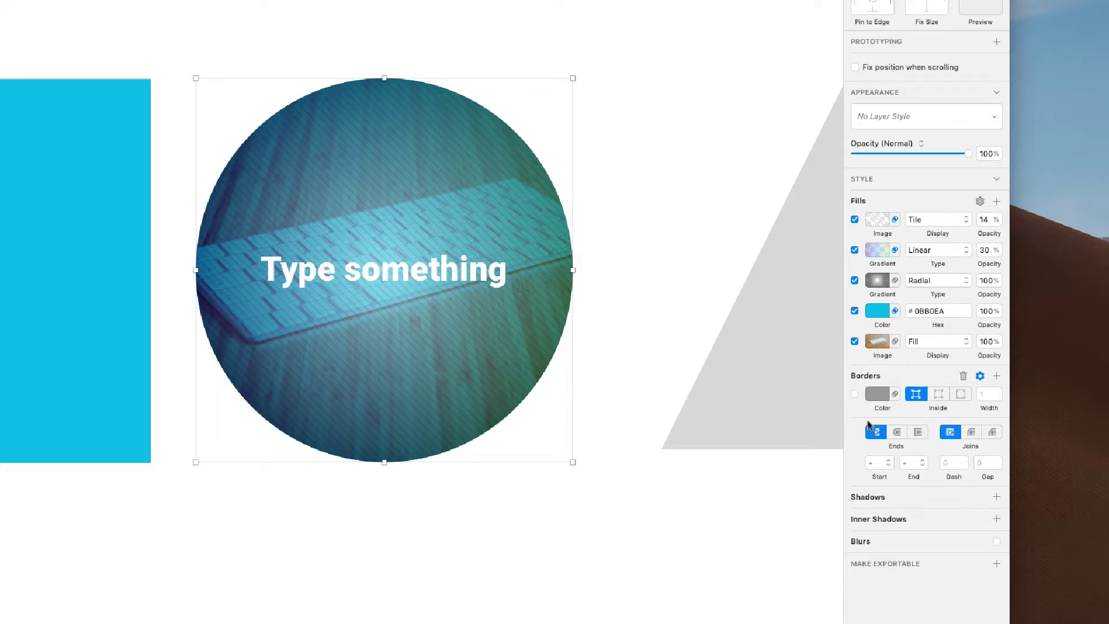
click(860, 397)
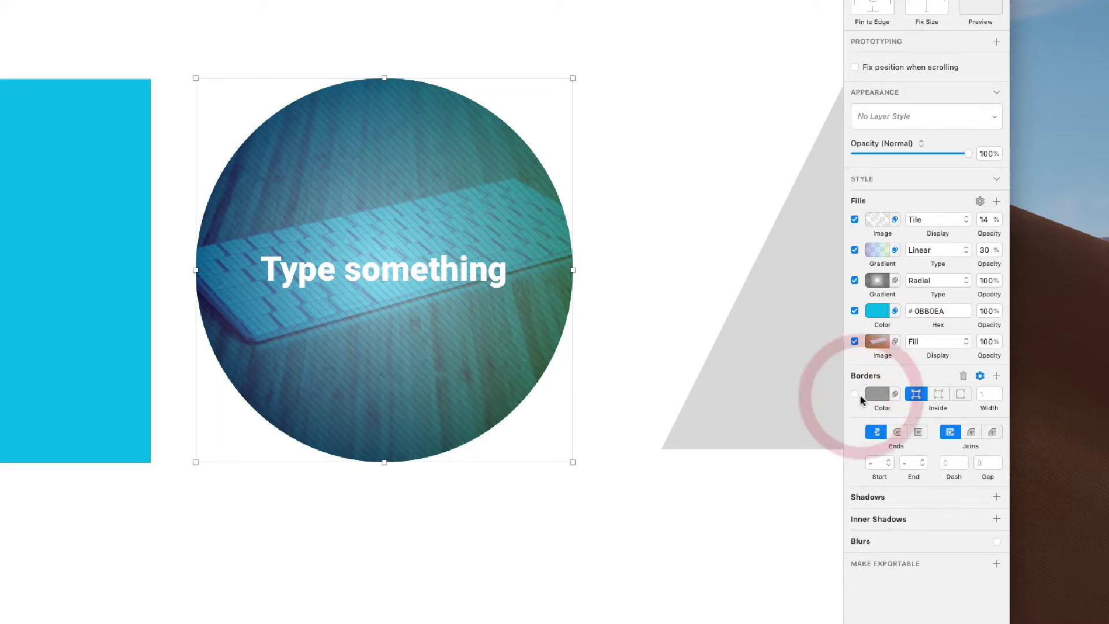
click(856, 394)
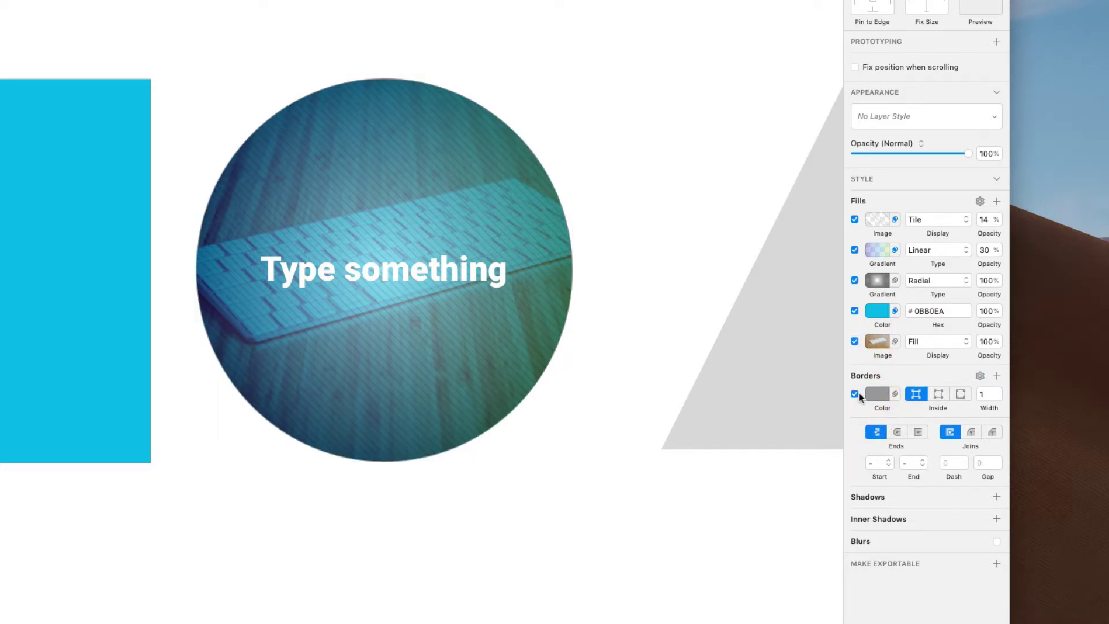
click(989, 394)
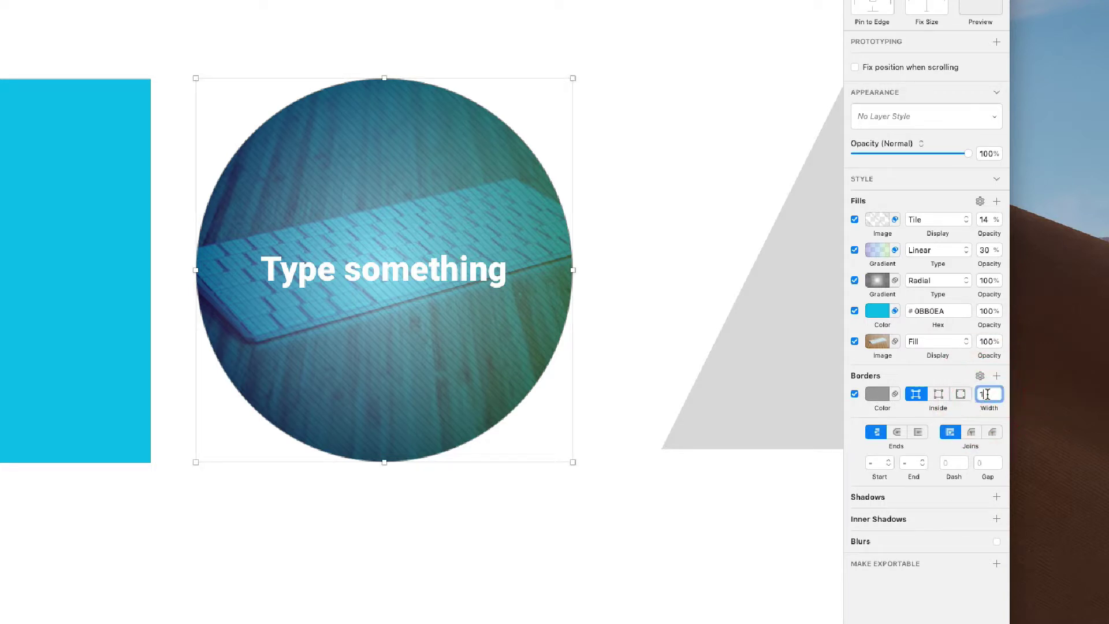
key(shift+Up)
key(shift+Up)
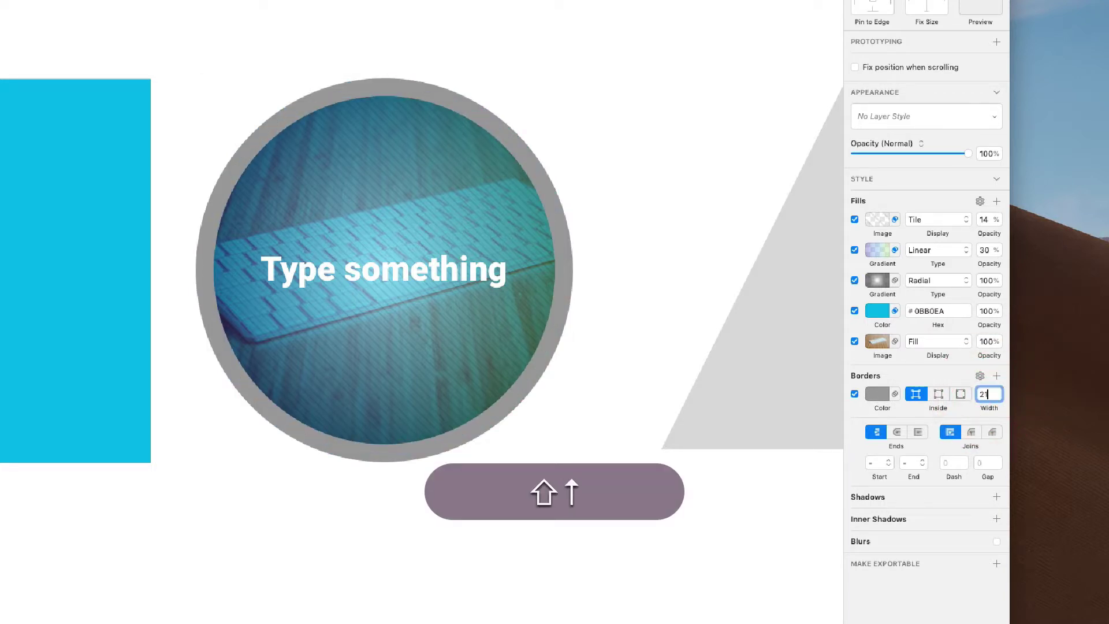
- Try angular, radial and linear gradients on the circle's border, and return it to a solid color
click(877, 392)
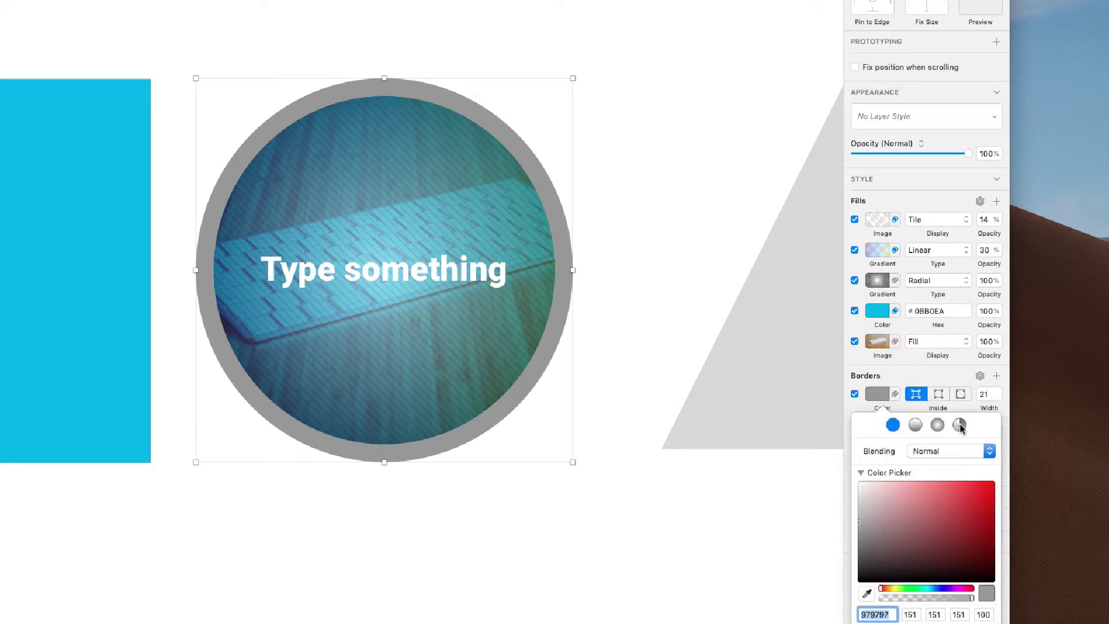
click(960, 425)
click(938, 426)
click(916, 426)
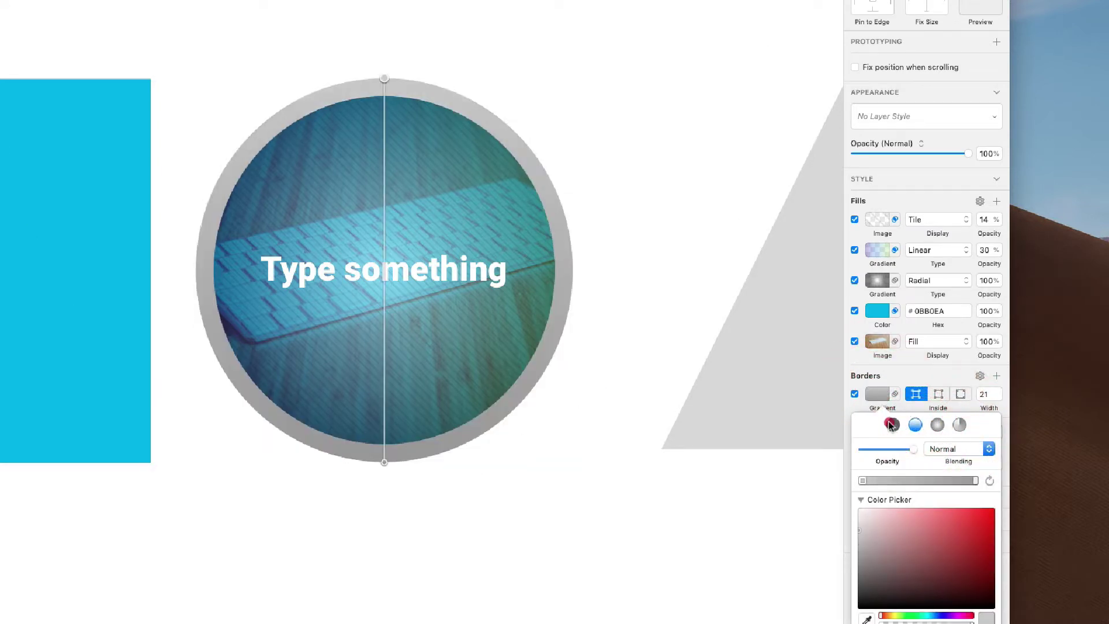
click(891, 425)
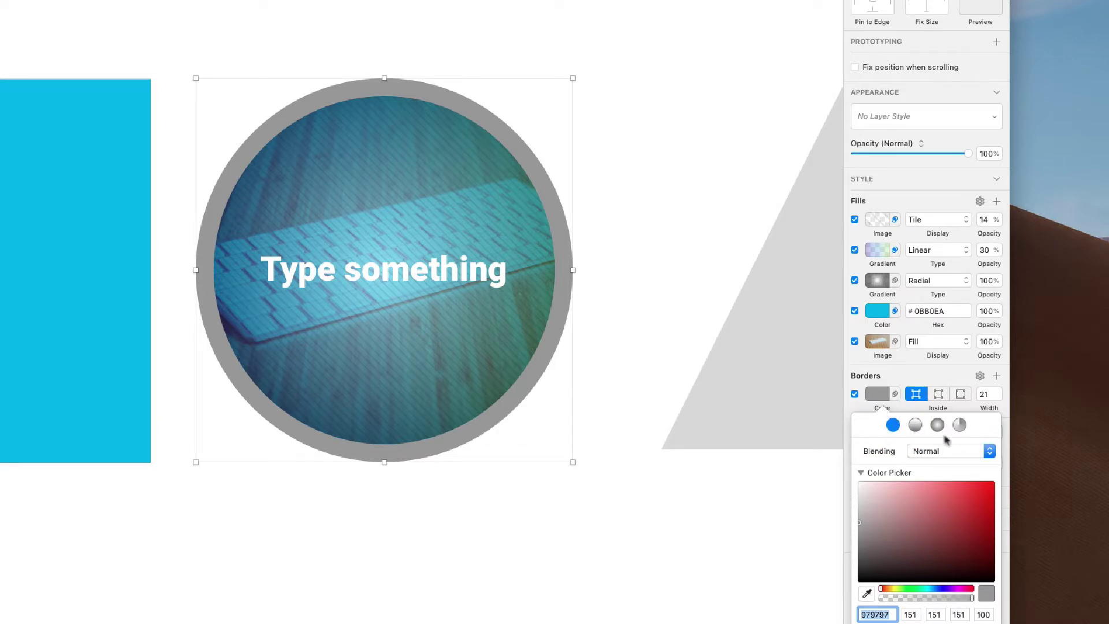
click(878, 395)
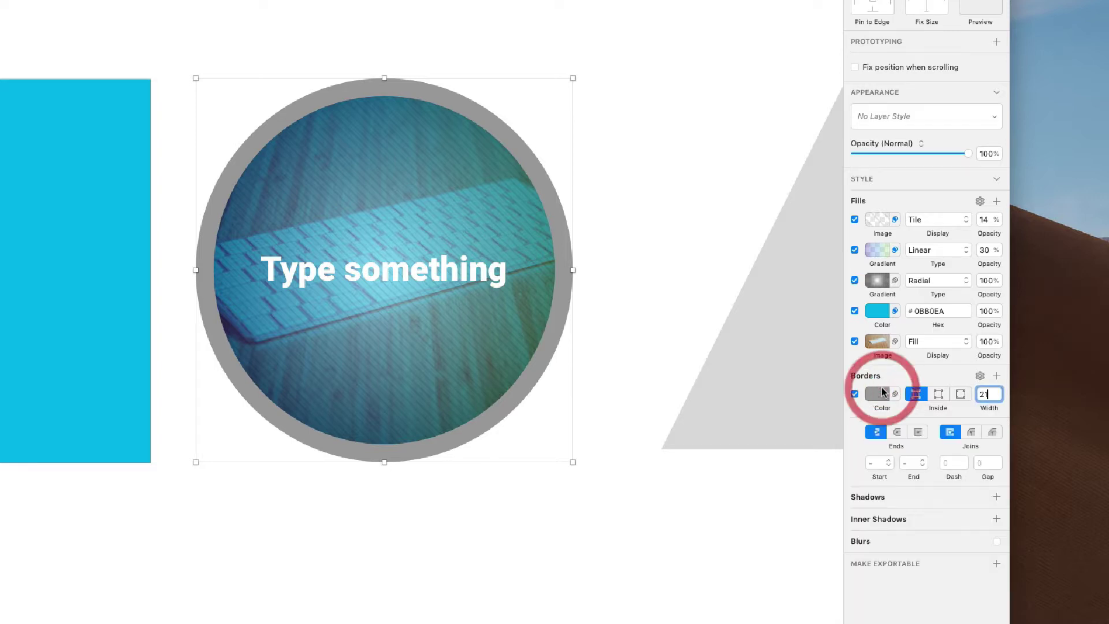
- Try the Center position for the circle's border, and set it to Outside
click(939, 395)
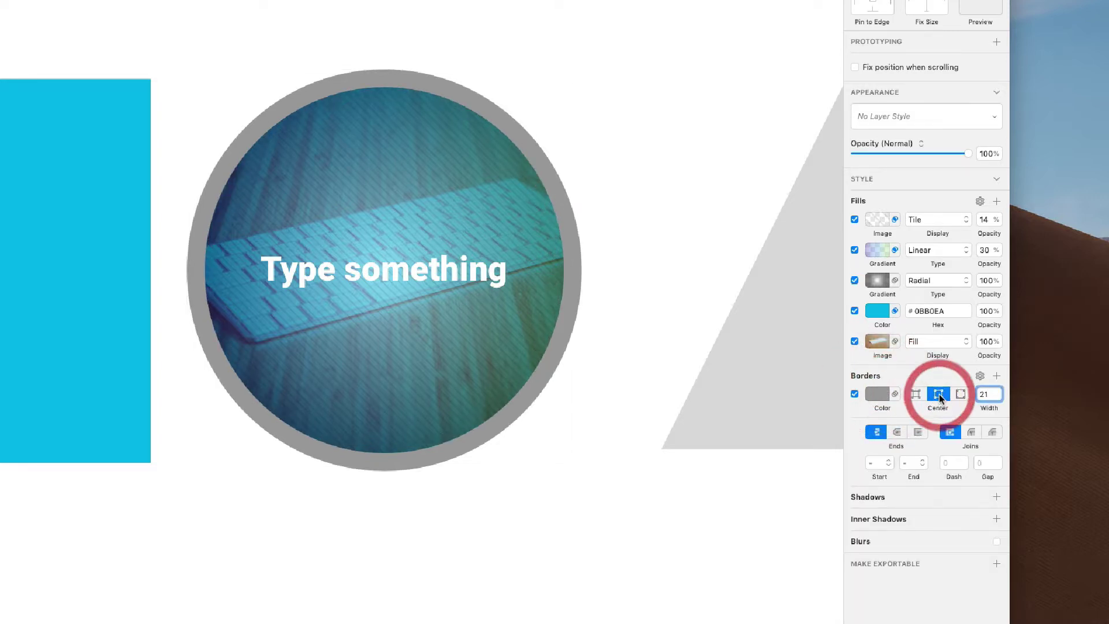
click(960, 394)
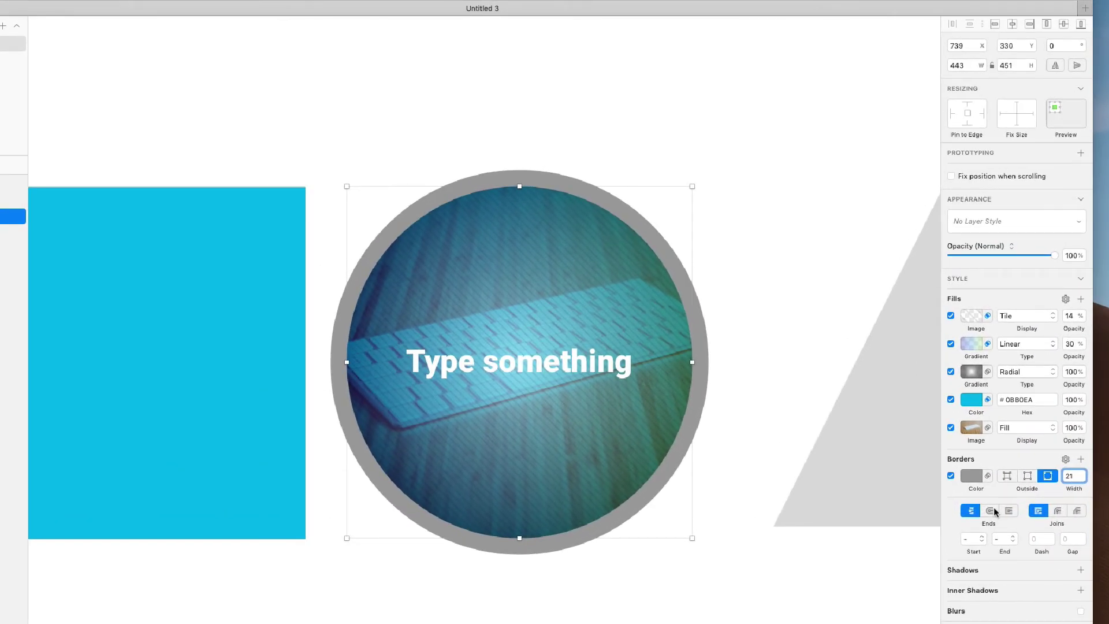
- Draw a horizontal line about 335 long above the circle
click(758, 211)
key(l)
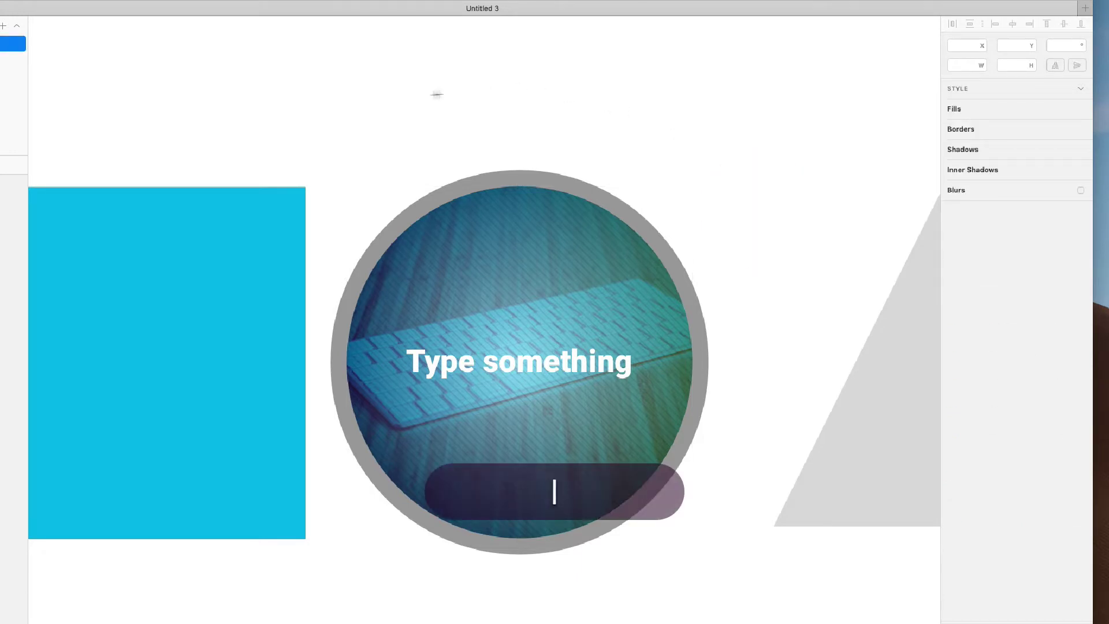
drag(409, 100, 670, 104)
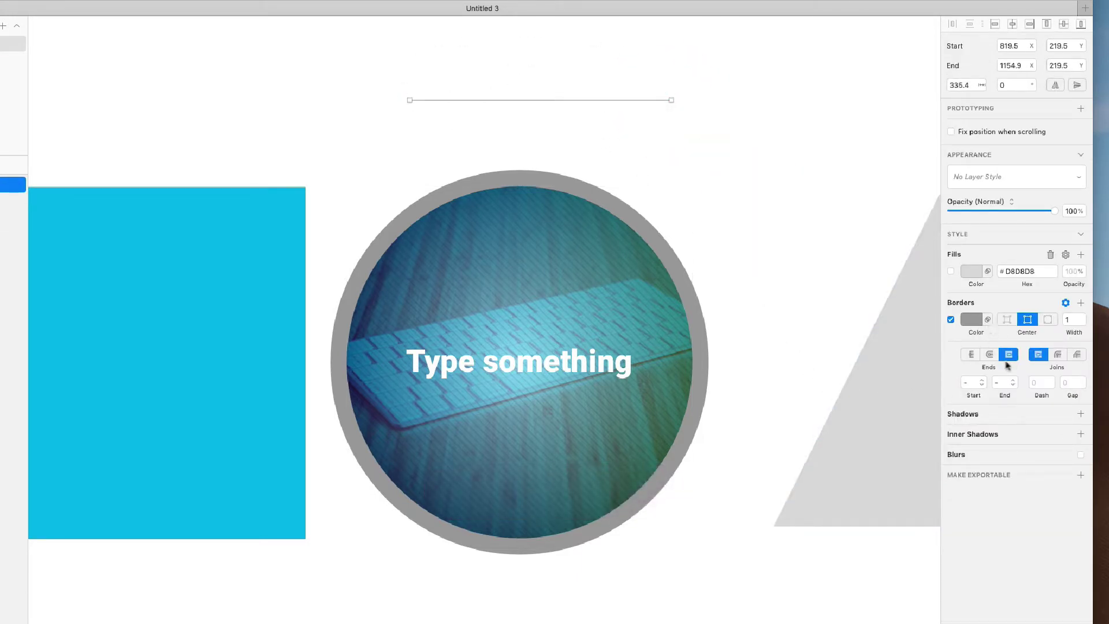
- Increase the horizontal line's border width to 31
click(1071, 319)
key(shift+Up)
key(shift+Up)
key(shift+Up)
key(shift+Up)
key(shift+Up)
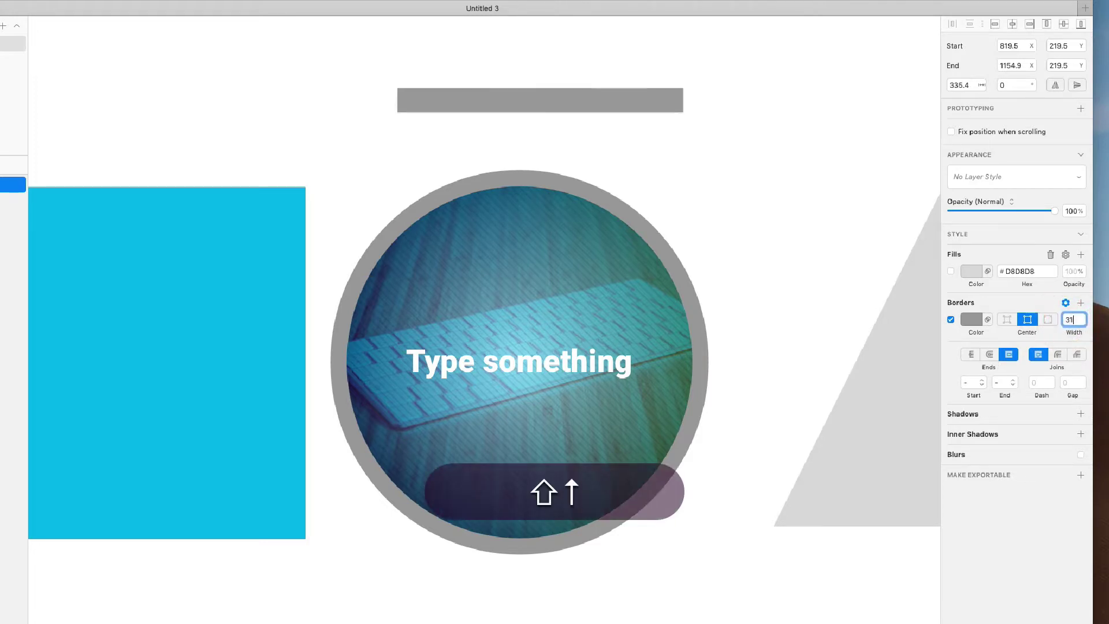
- Increase the horizontal line's border width to 71 and give it flat butt ends
key(shift+Up)
key(shift+Up)
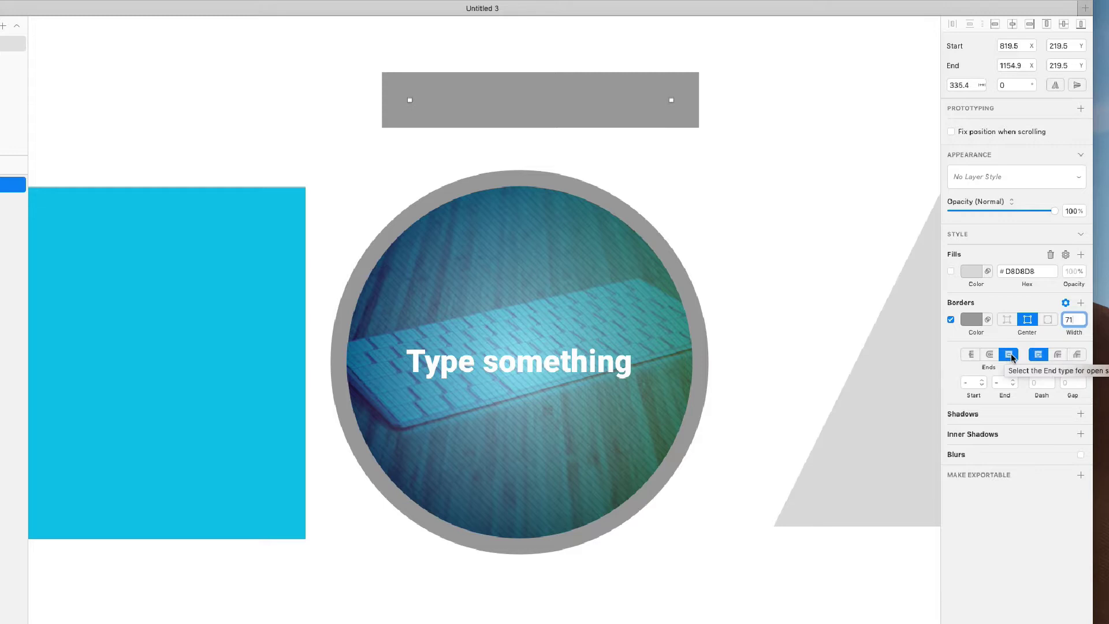
click(972, 354)
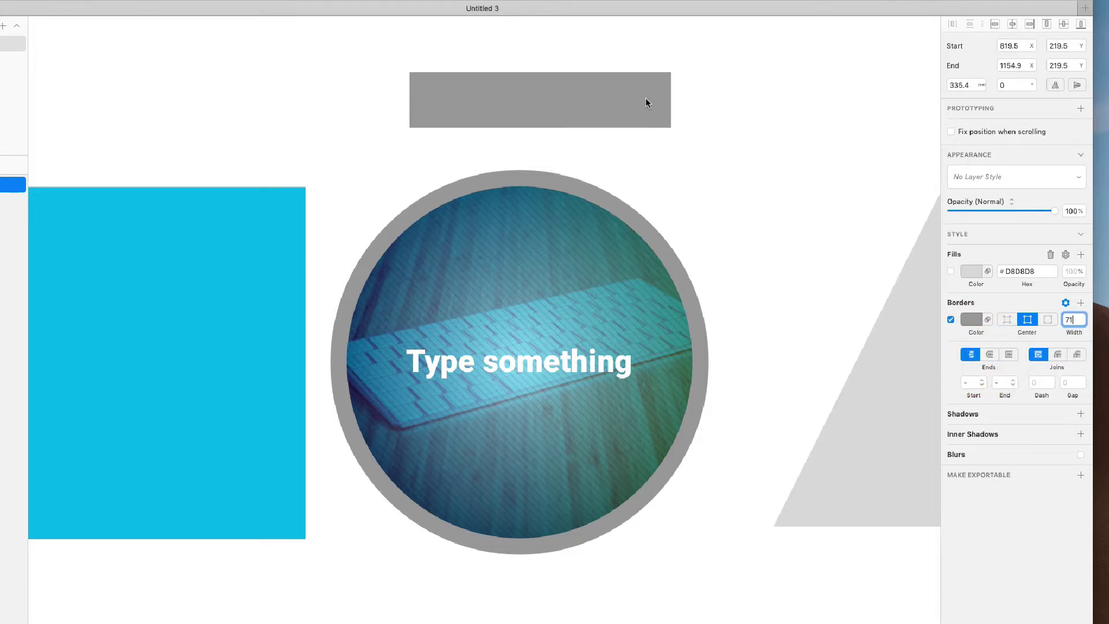
- Center the horizontal line above the circle and give it rounded ends
drag(646, 99, 624, 102)
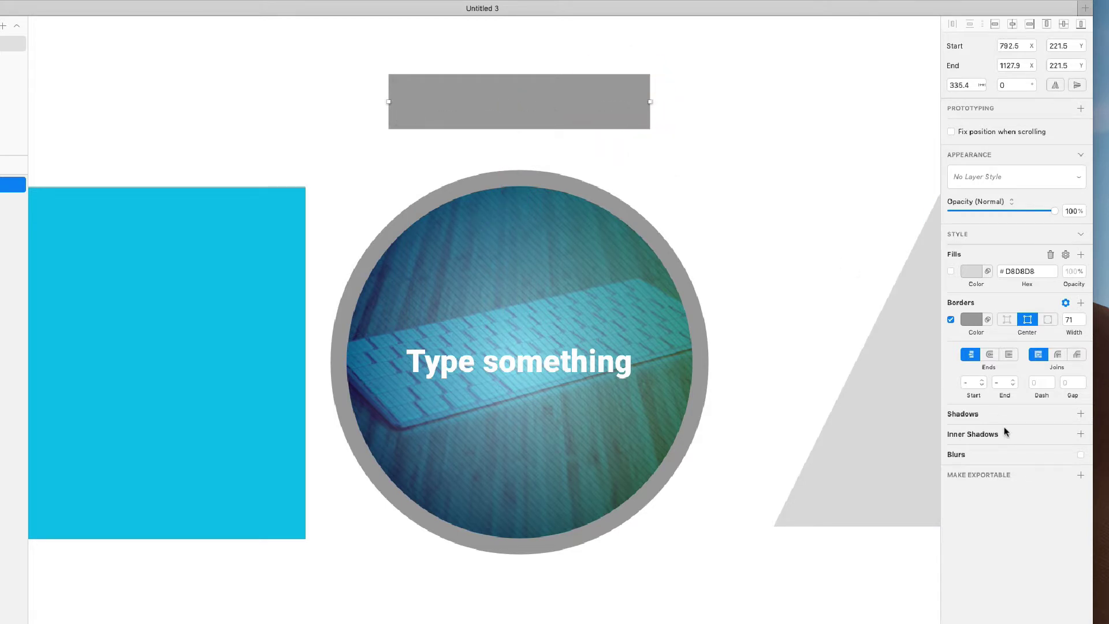
click(990, 355)
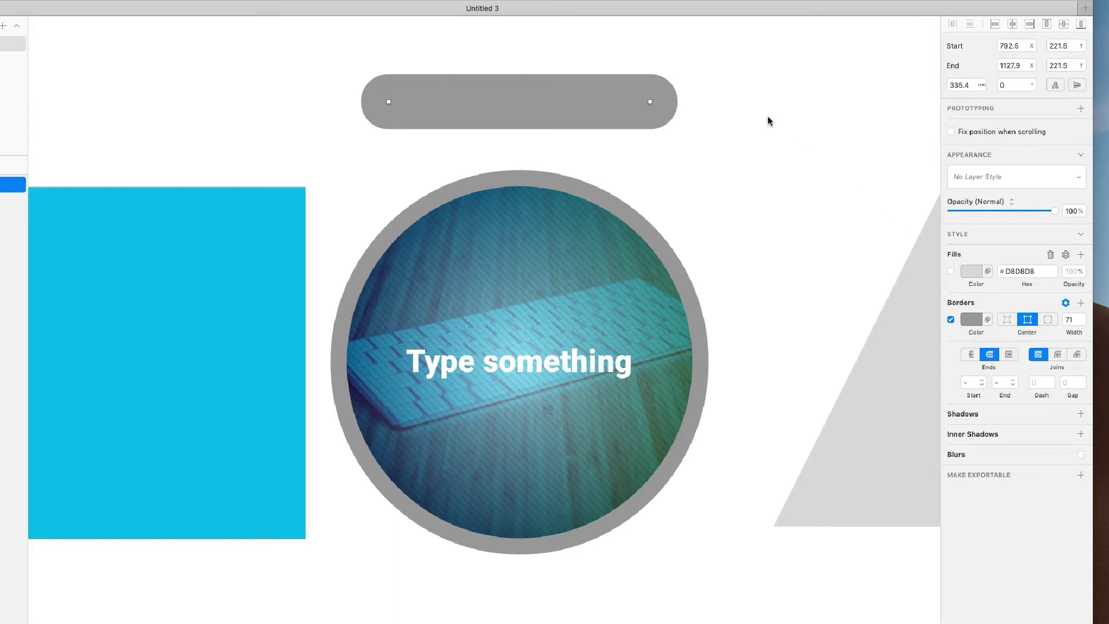
- Turn on the border of the gray triangle
scroll(728, 126, down, 3)
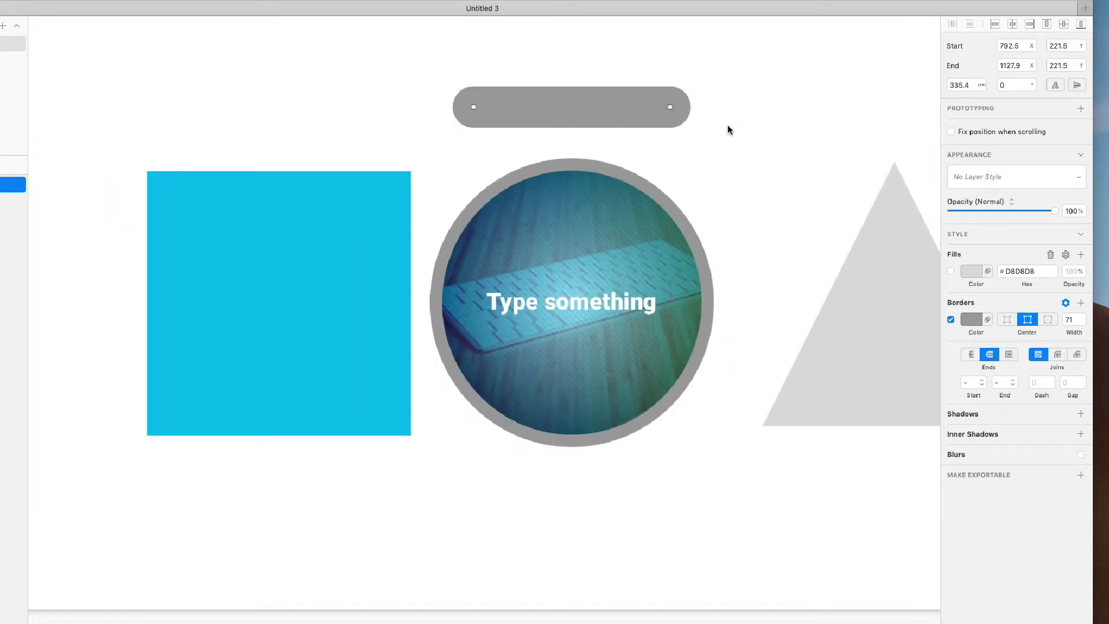
scroll(728, 126, right, 3)
click(798, 335)
scroll(798, 342, right, 3)
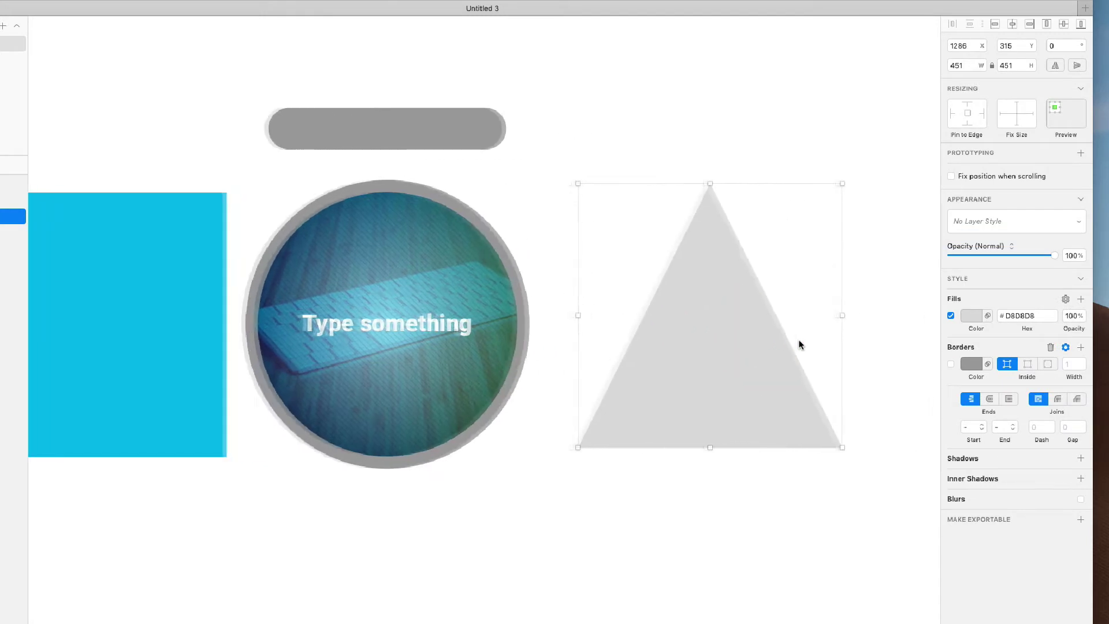
click(951, 364)
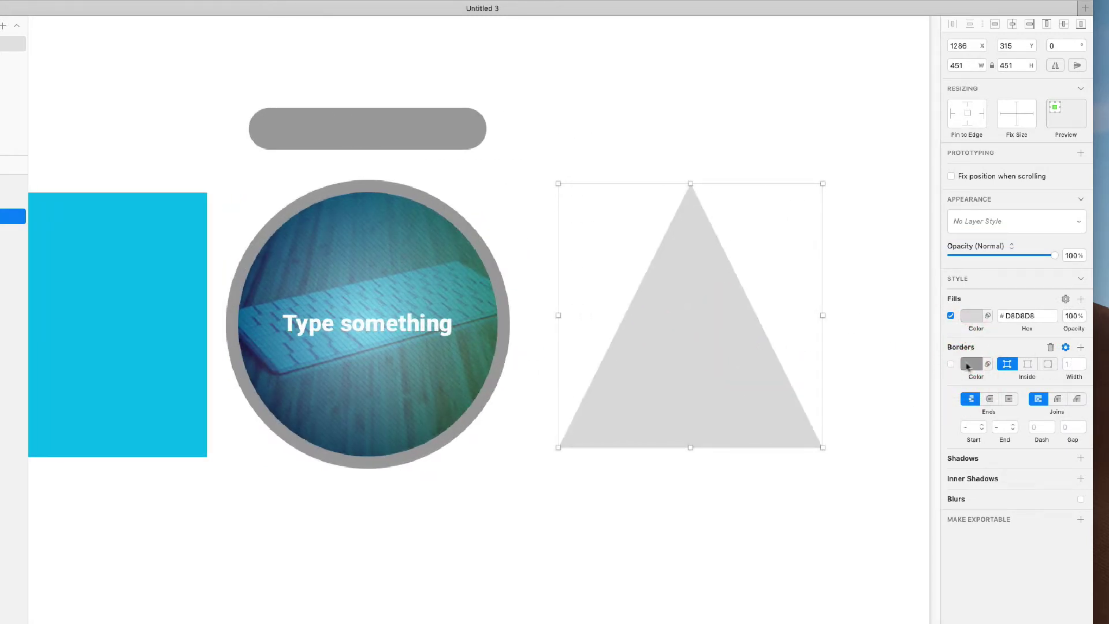
click(951, 364)
click(1067, 366)
key(shift+Return)
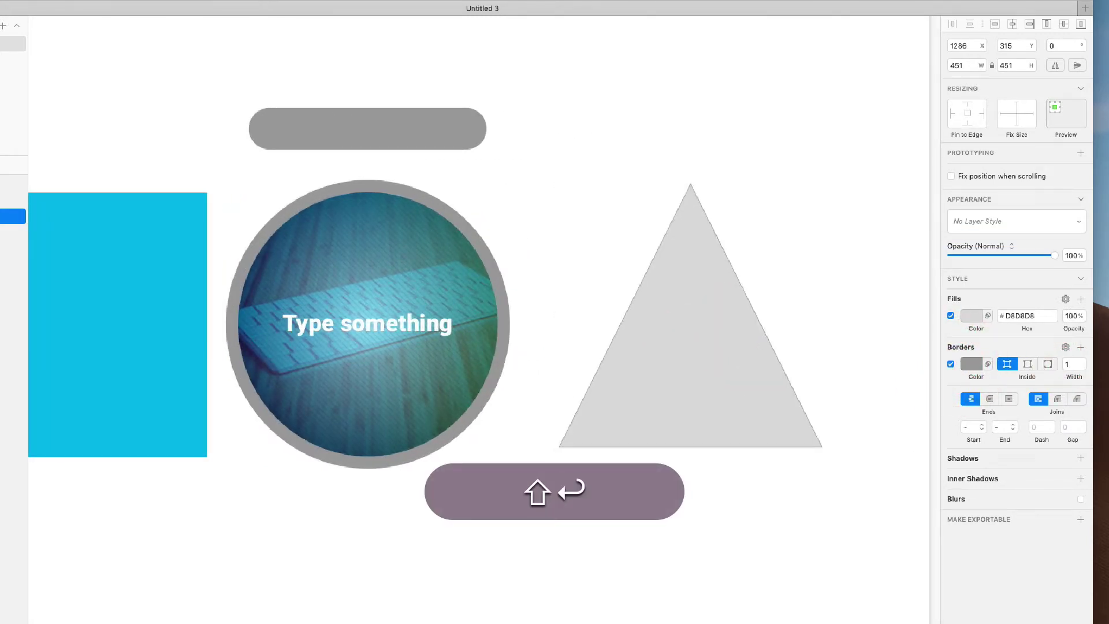
key(Return)
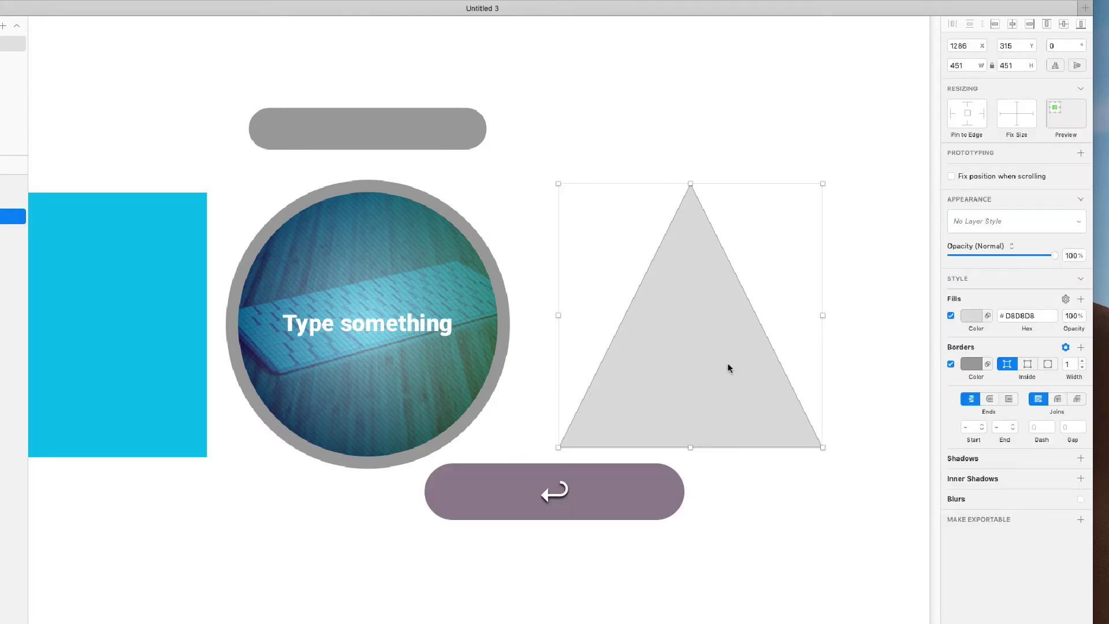
- Set the triangle's border width to 31 and its position to Center
click(726, 365)
click(1071, 366)
key(shift+Right)
key(shift+Up)
key(shift+Up)
key(shift+Up)
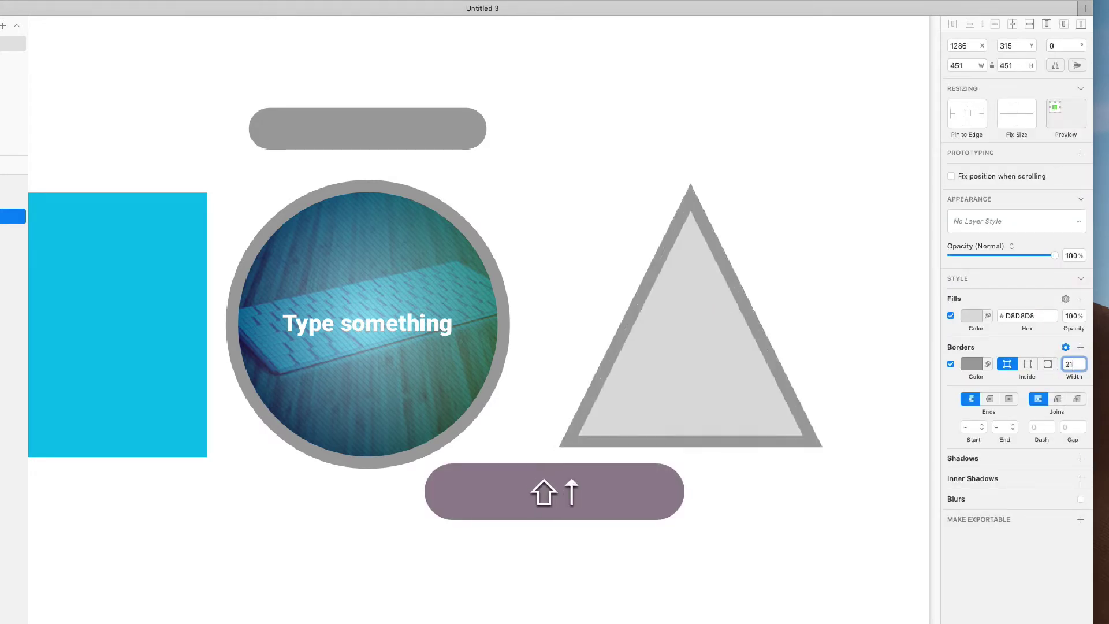
click(1028, 365)
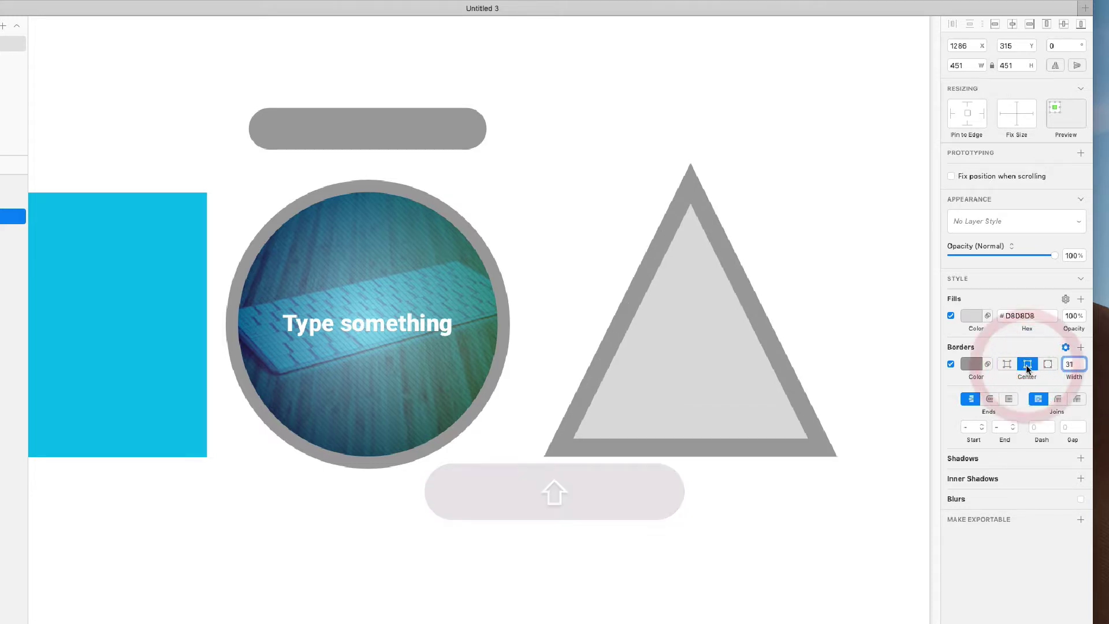
- Set the triangle's border to rounded ends, and try beveled joins before choosing rounded joins
click(989, 403)
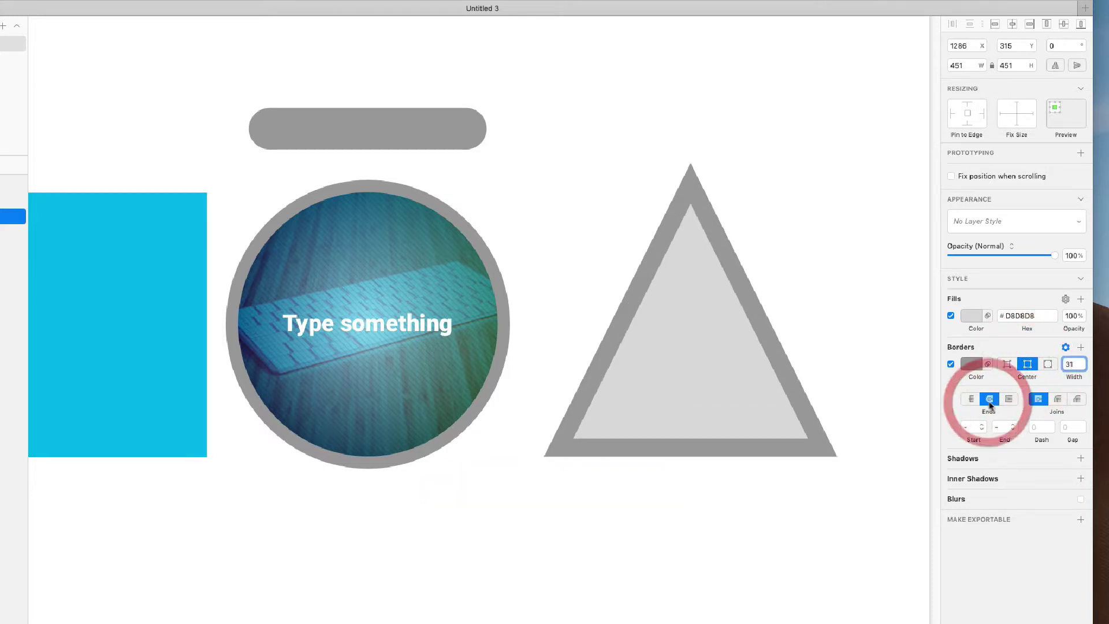
click(1078, 401)
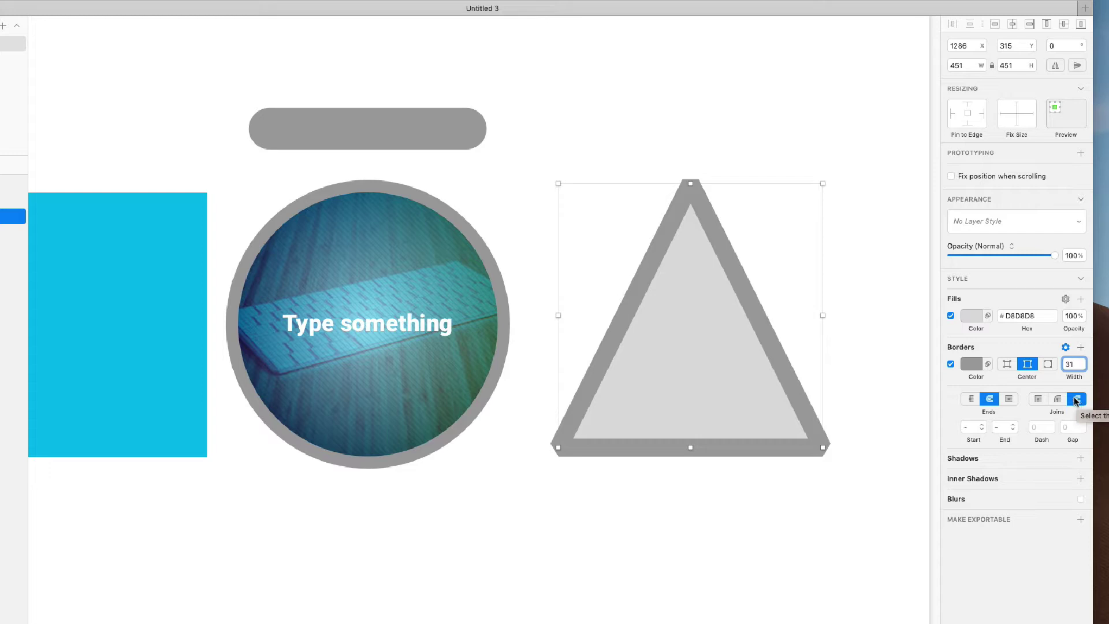
scroll(665, 282, up, 5)
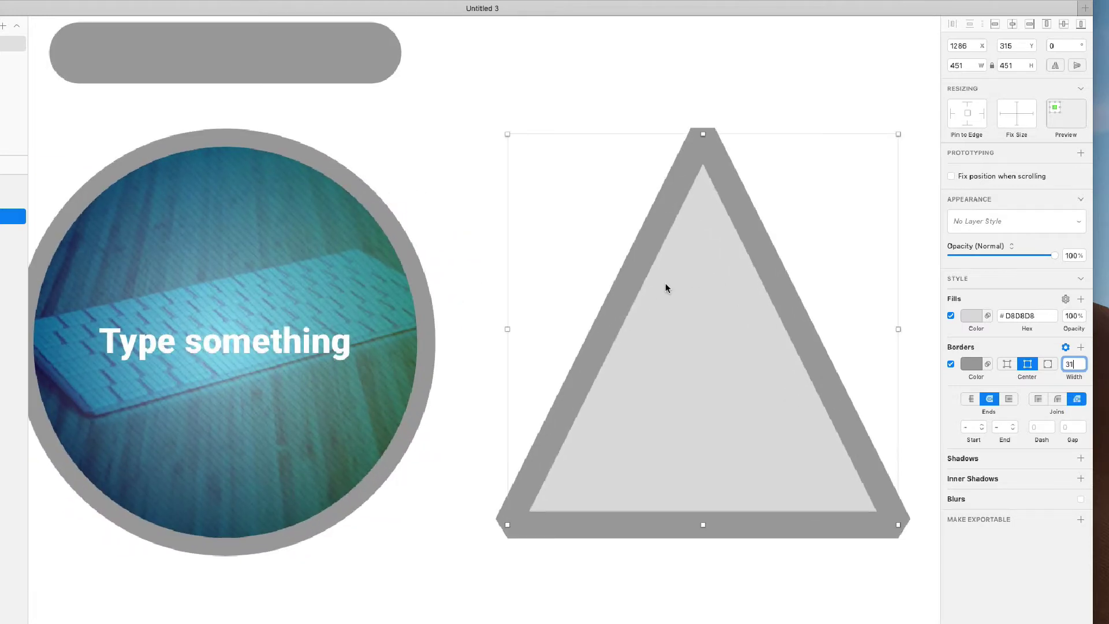
click(1059, 399)
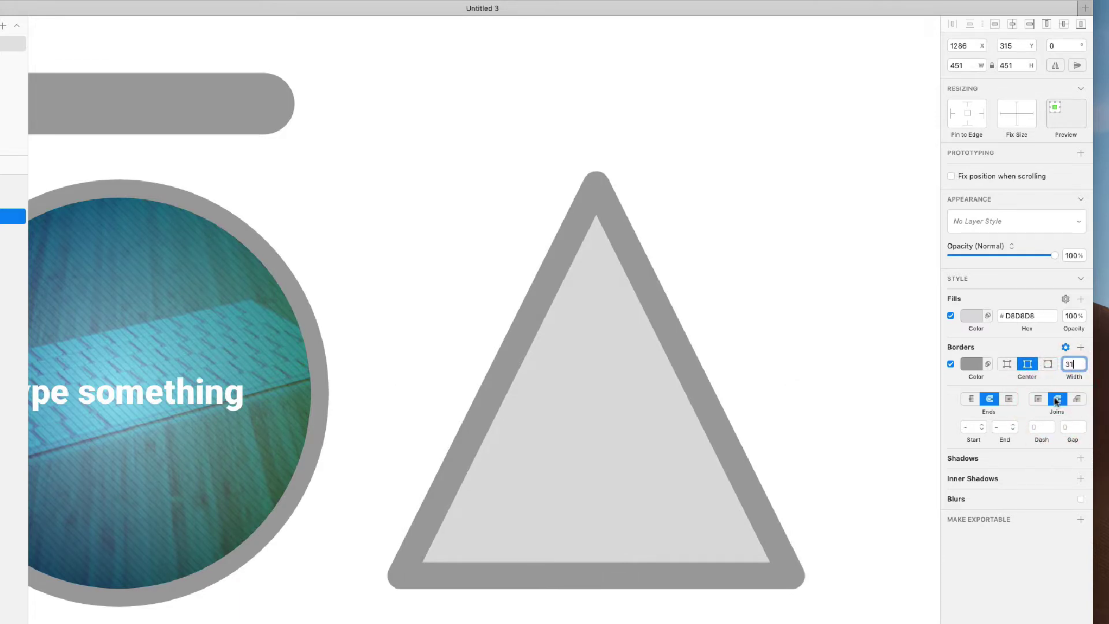
- Color the triangle's border dark red 7B4F4F and add a second border on top of it
click(970, 364)
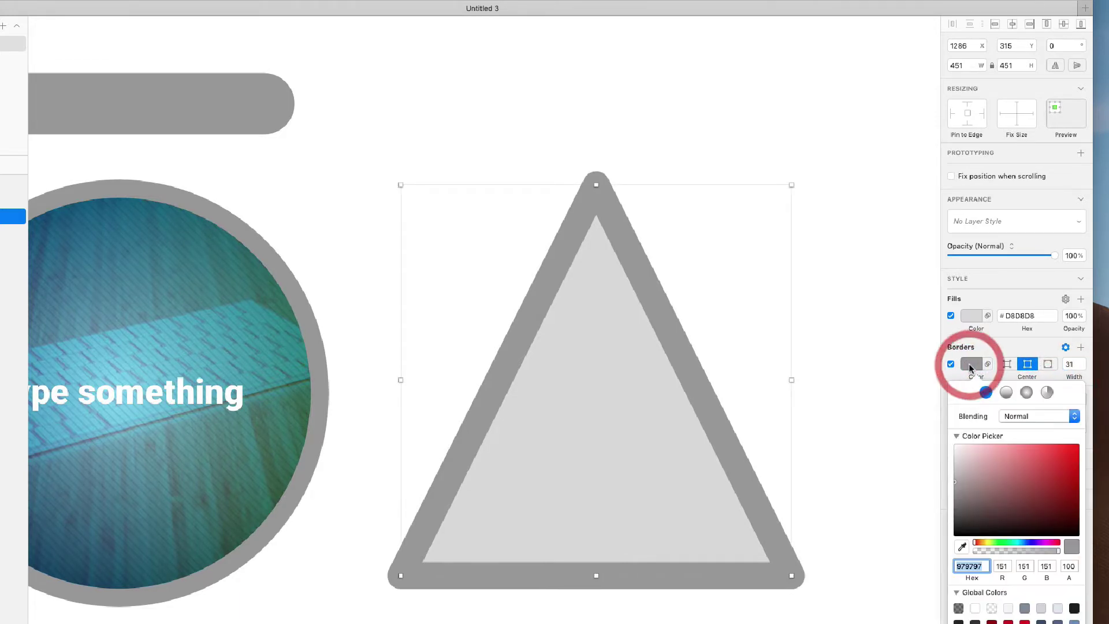
mouse_move(1023, 483)
mouse_down()
mouse_move(973, 520)
mouse_move(1000, 492)
mouse_up()
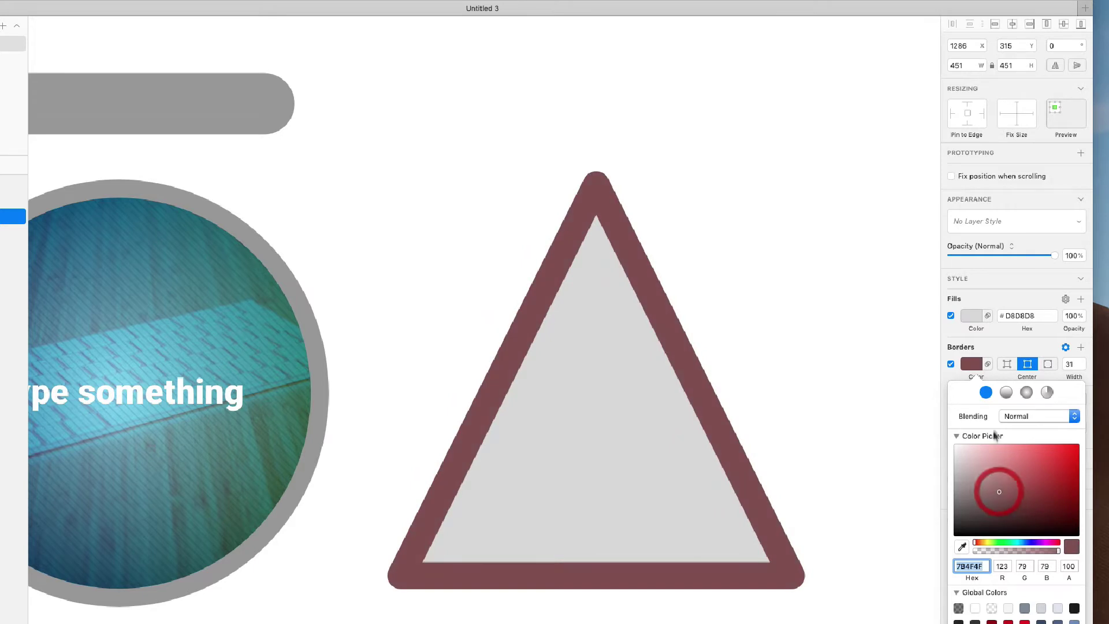
click(1081, 347)
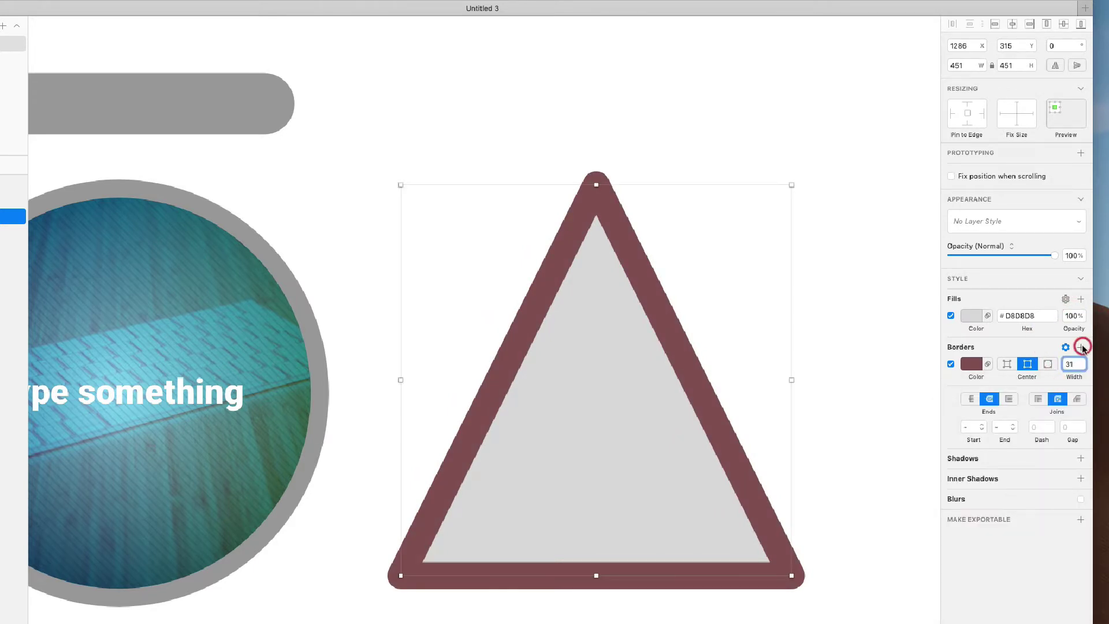
click(1081, 347)
click(983, 361)
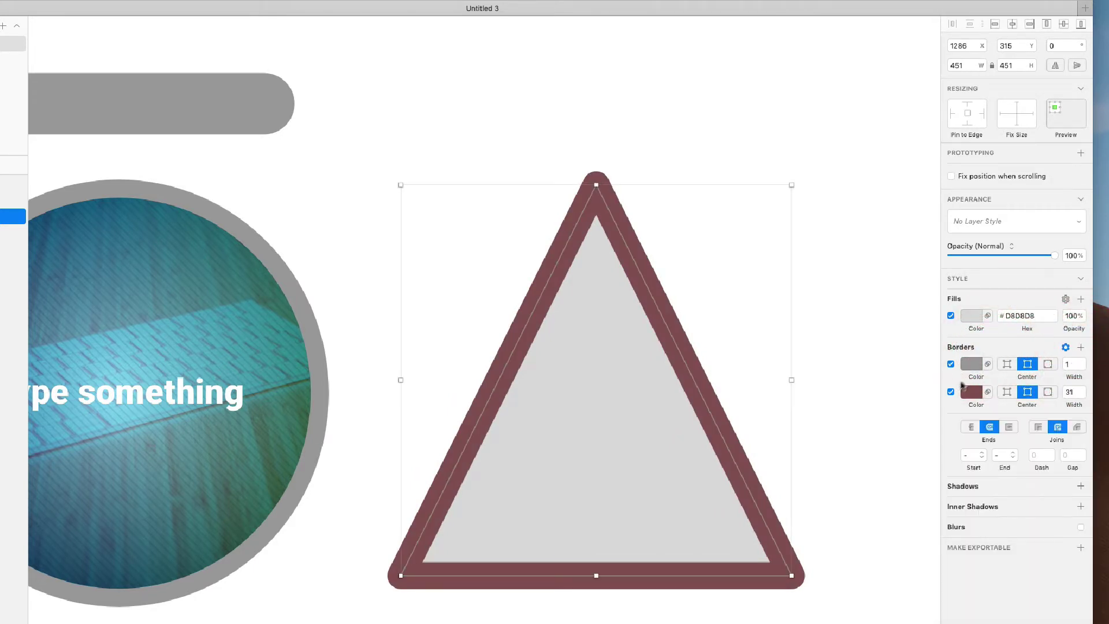
- Set the triangle's new upper border to a width of 11 and color it bright red FF4A4A
click(1078, 363)
key(shift+Up)
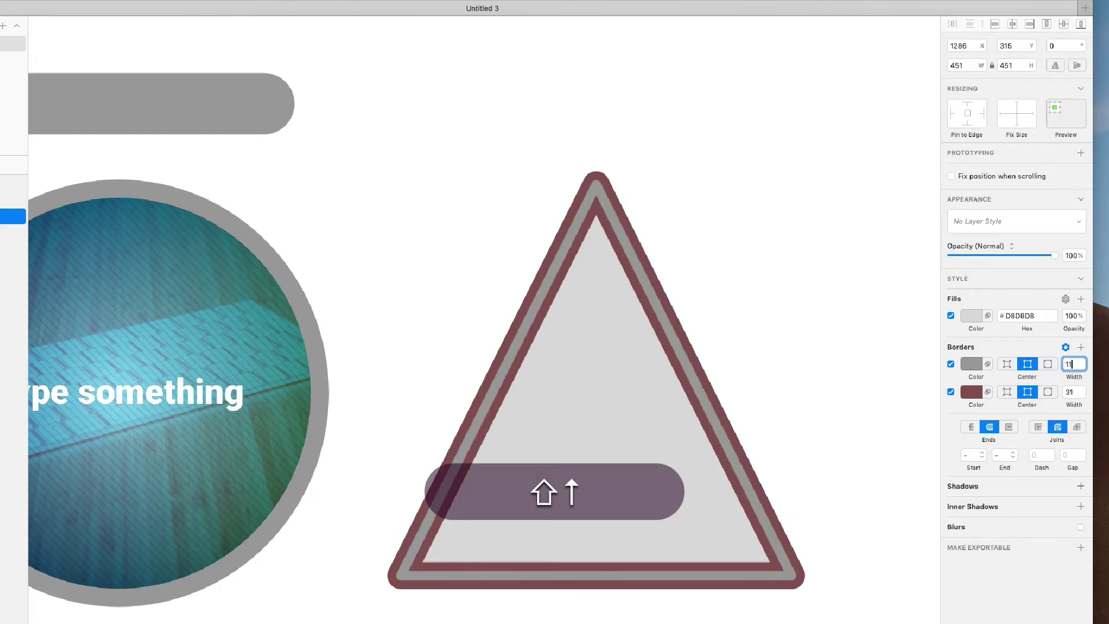
key(Up)
key(Down)
key(Down)
click(971, 363)
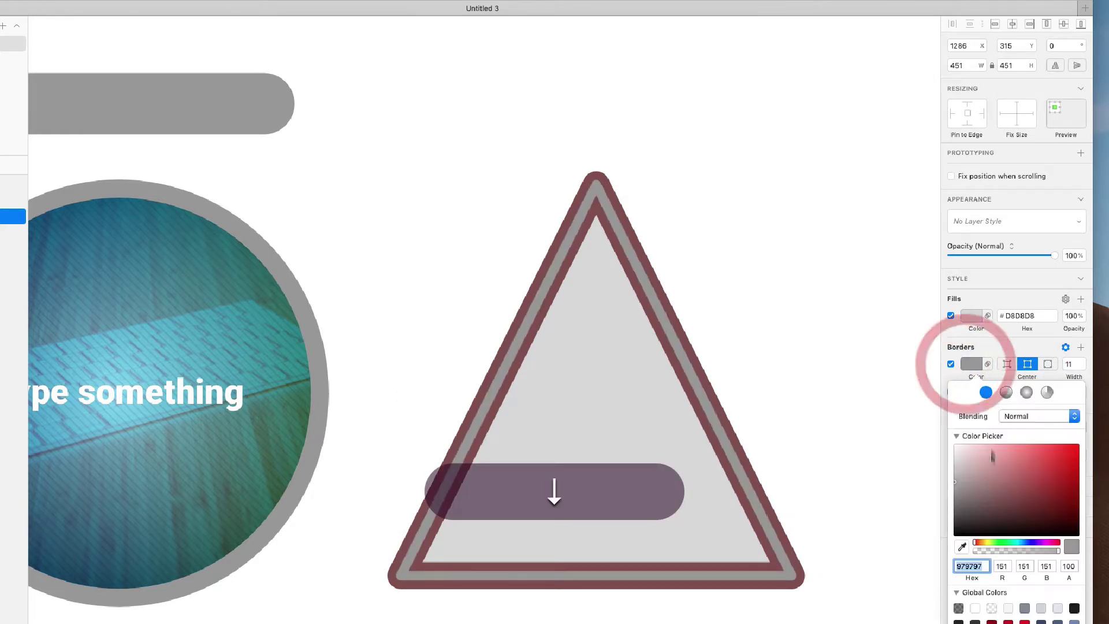
drag(1028, 462, 1043, 438)
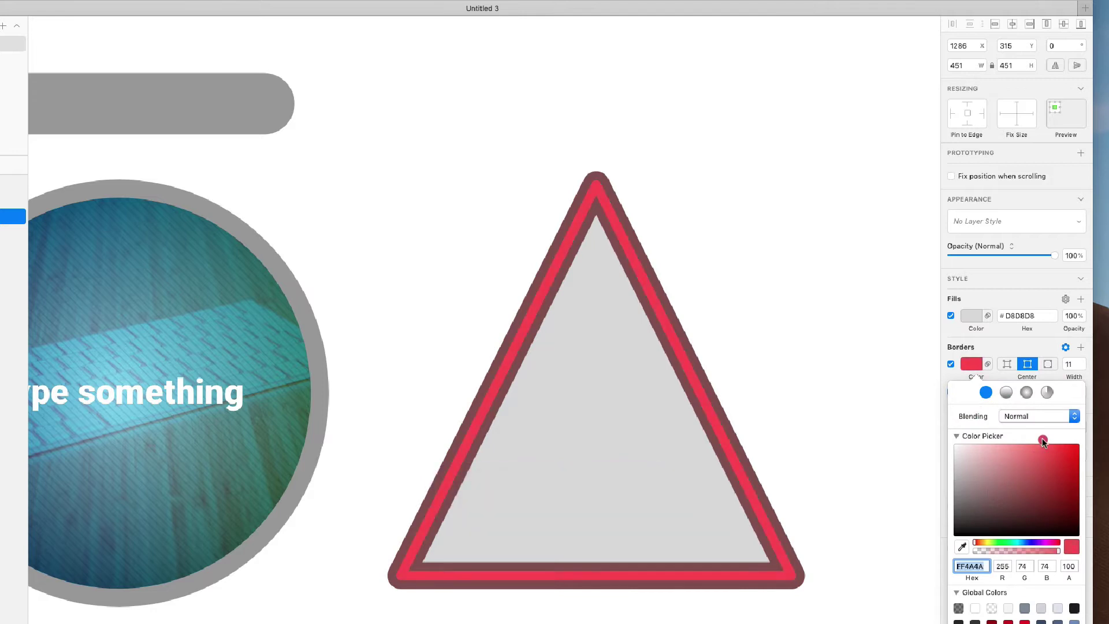
click(813, 376)
click(785, 513)
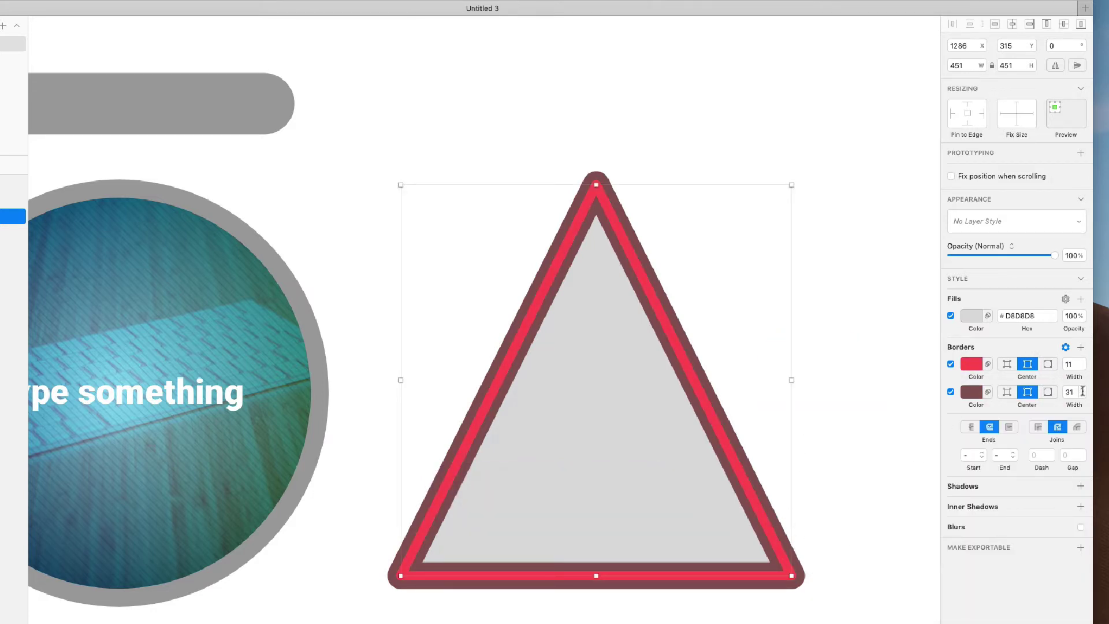
- Try the Outside and Inside positions for the triangle's bright red border, and return it to Center
click(1048, 364)
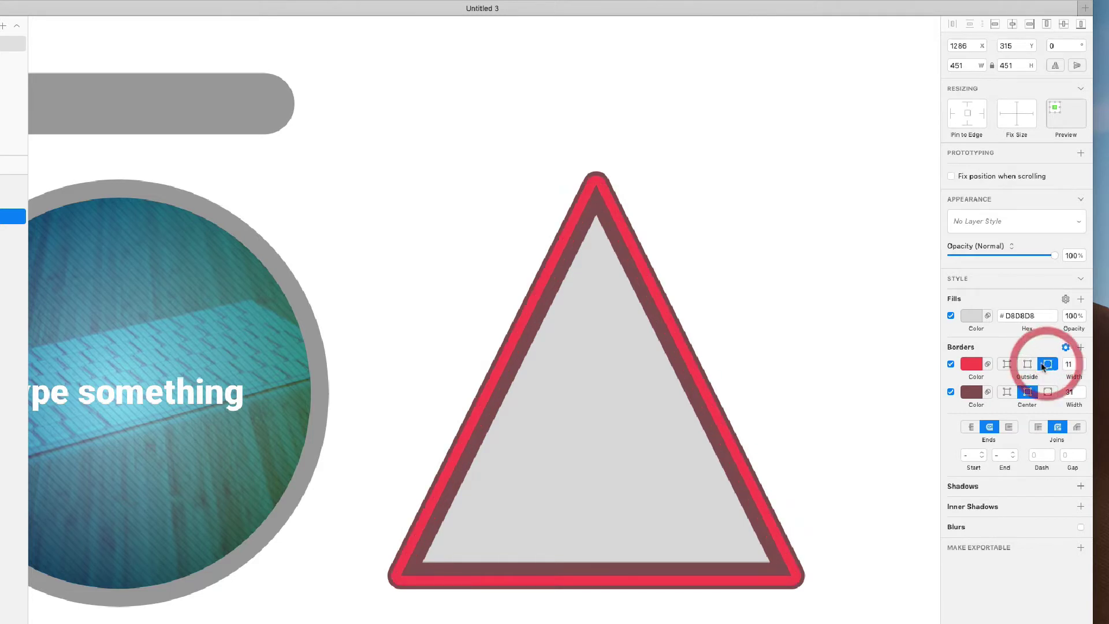
click(1011, 364)
click(1028, 364)
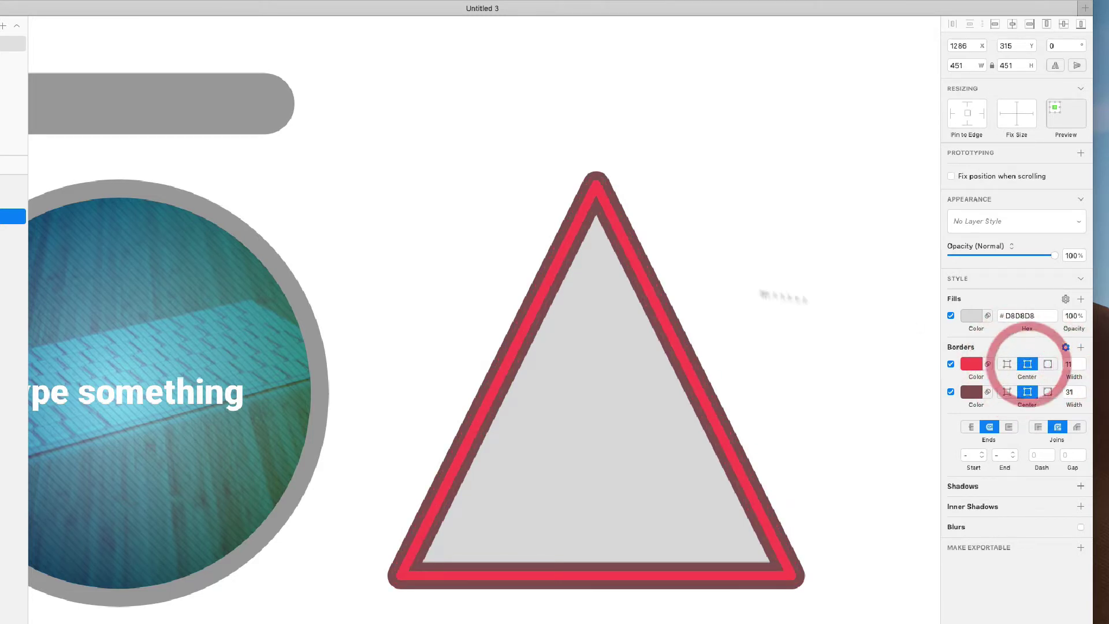
- Delete the triangle and the thick horizontal line above the circle
click(696, 279)
scroll(781, 211, down, 5)
scroll(779, 224, up, 3)
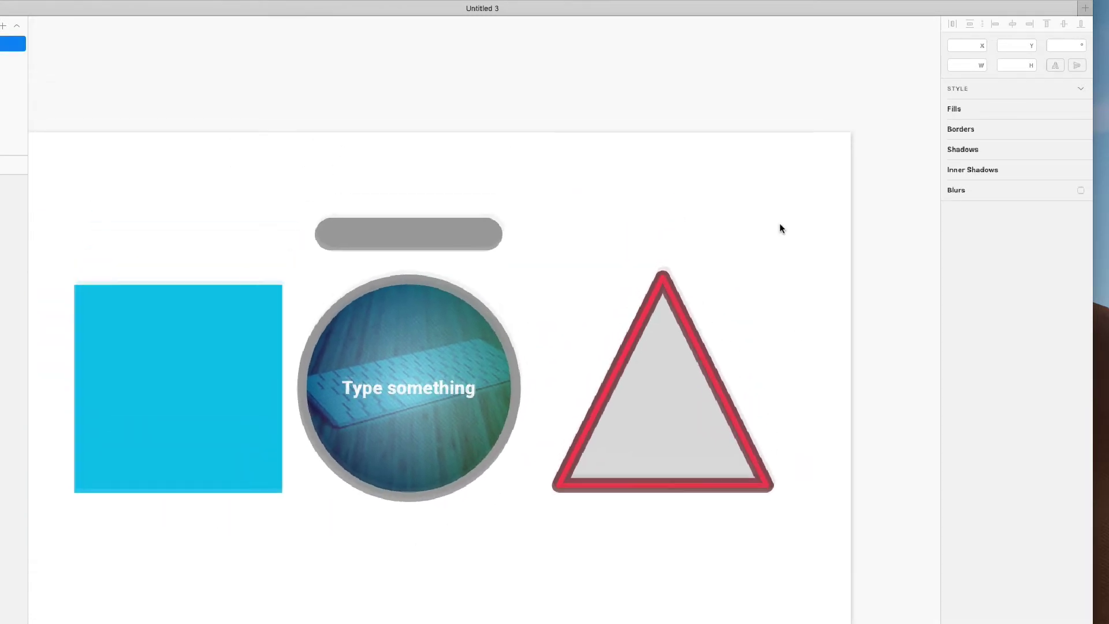
scroll(779, 223, down, 1)
scroll(780, 224, left, 1)
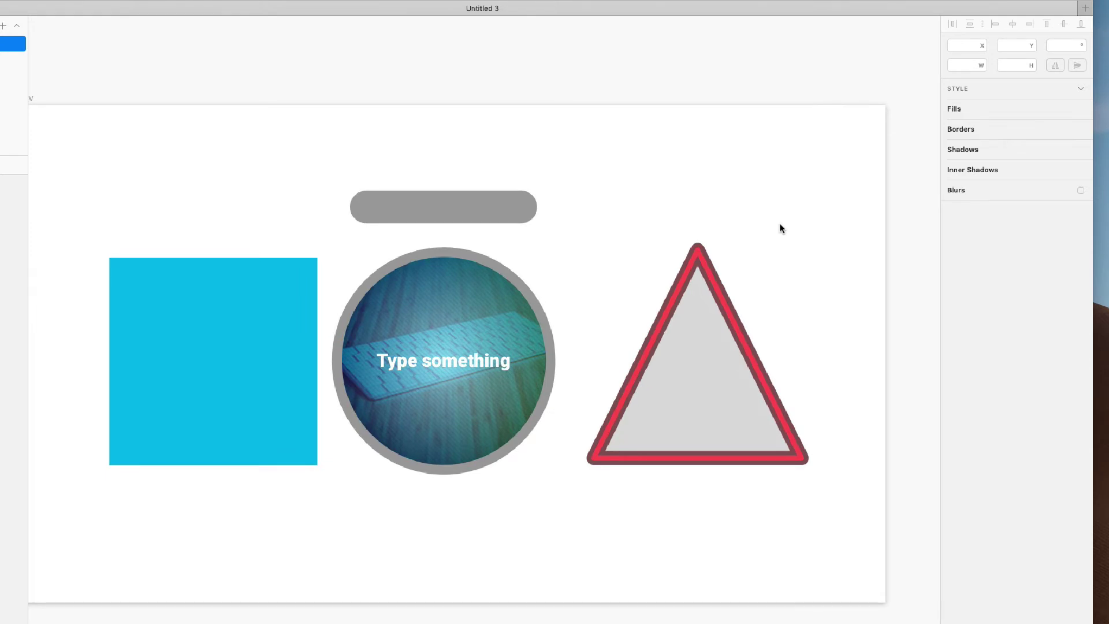
click(733, 269)
click(643, 358)
key(BackSpace)
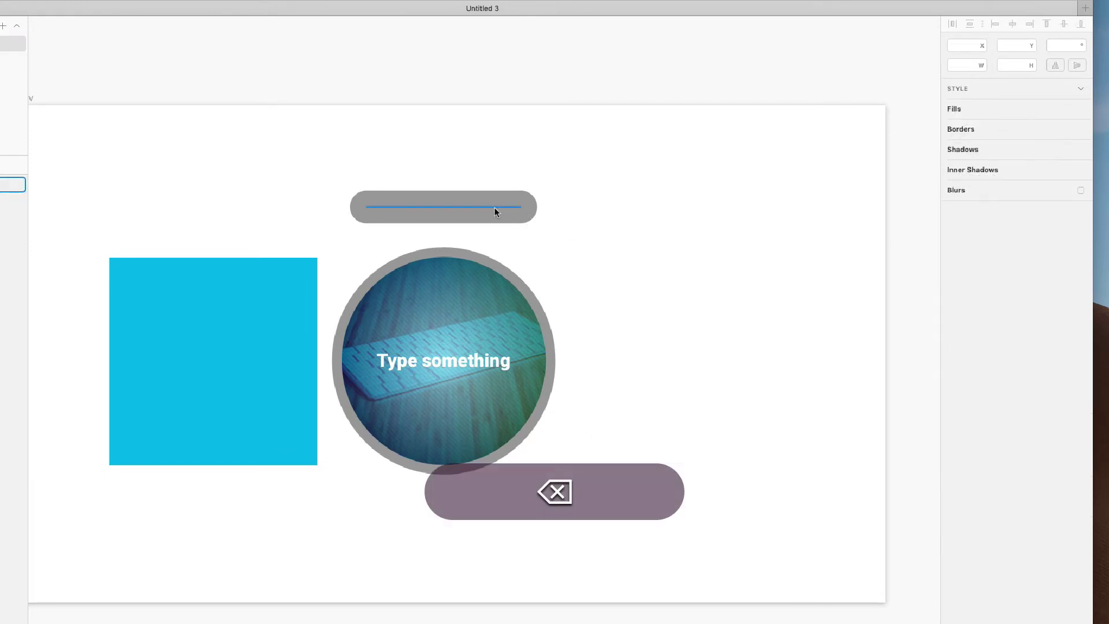
click(491, 206)
key(BackSpace)
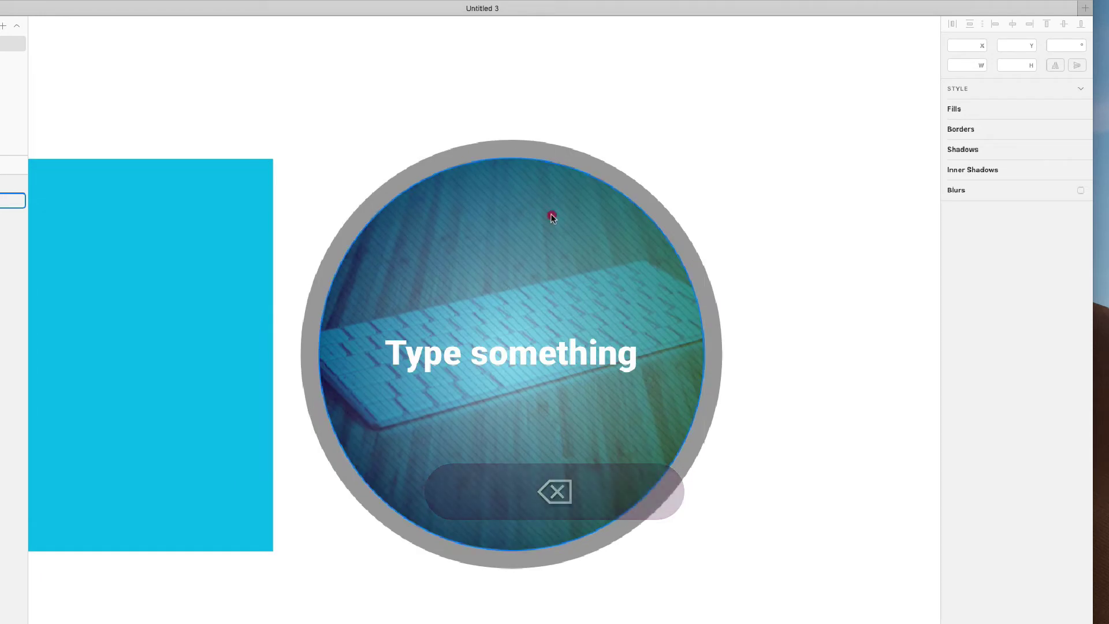
- Disable the circle's gray border and remove it from the shape
click(530, 211)
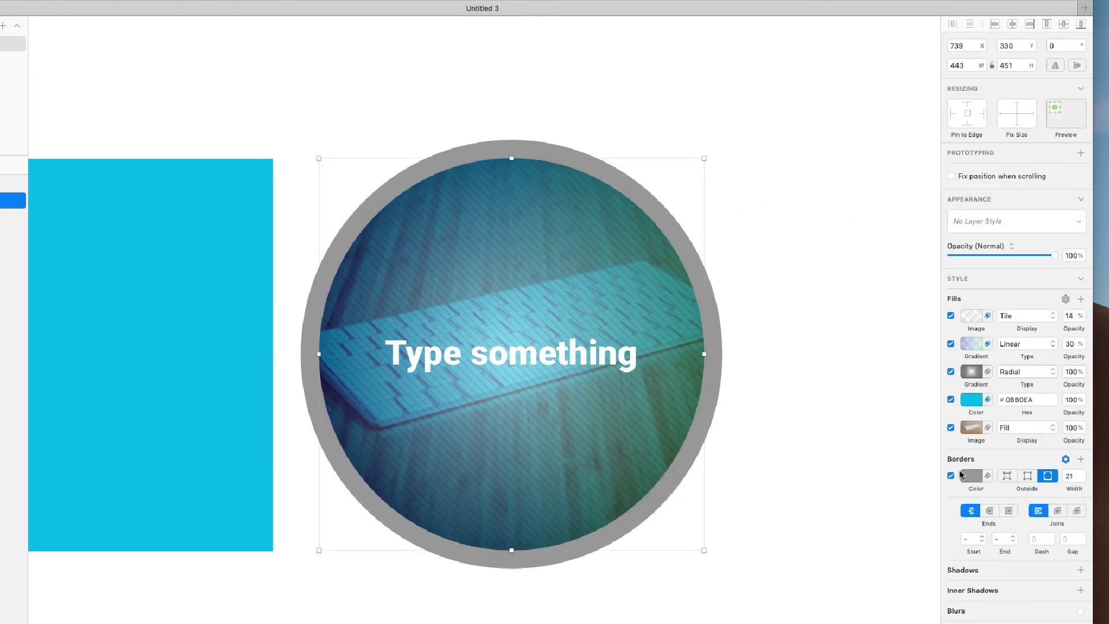
click(951, 476)
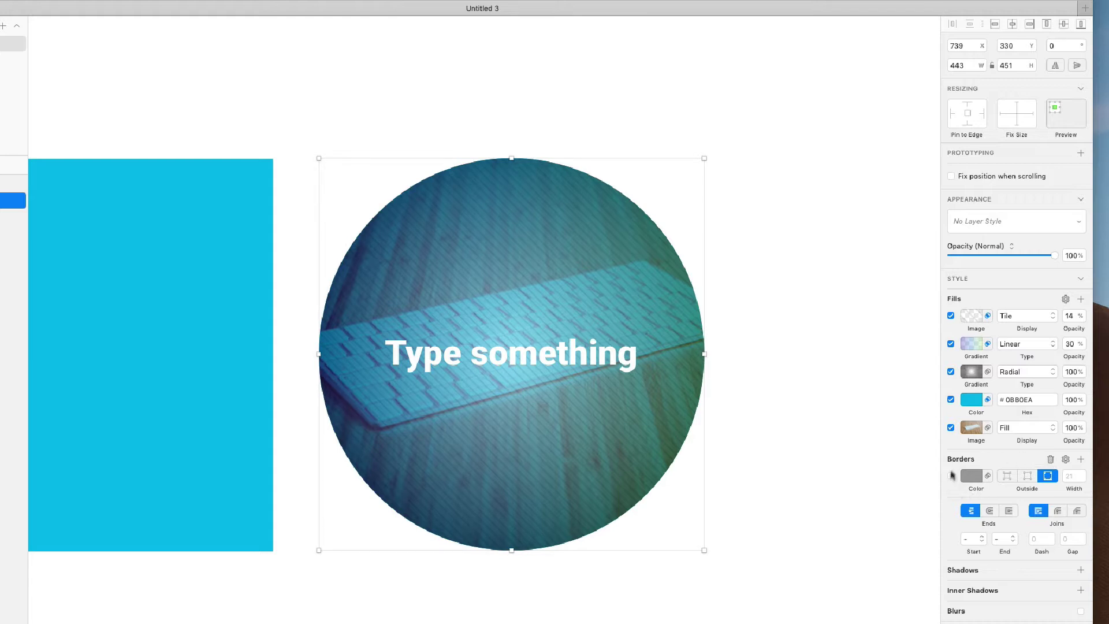
click(1052, 459)
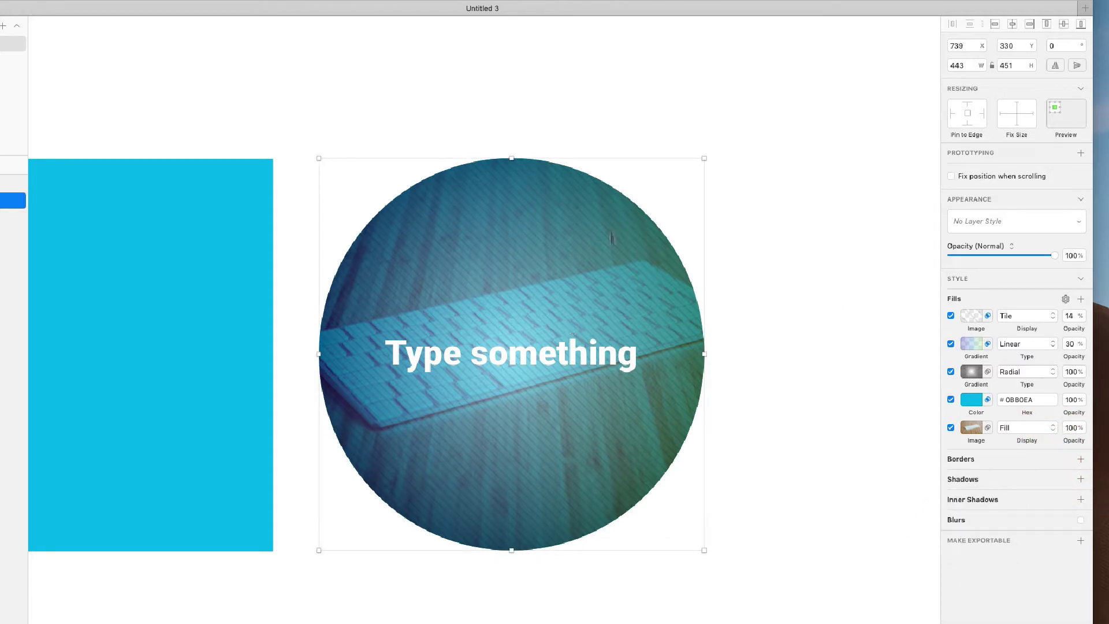
- Save the circle's stacked-fill look as a new layer style named "Keyboard in Blue"
scroll(707, 313, up, 3)
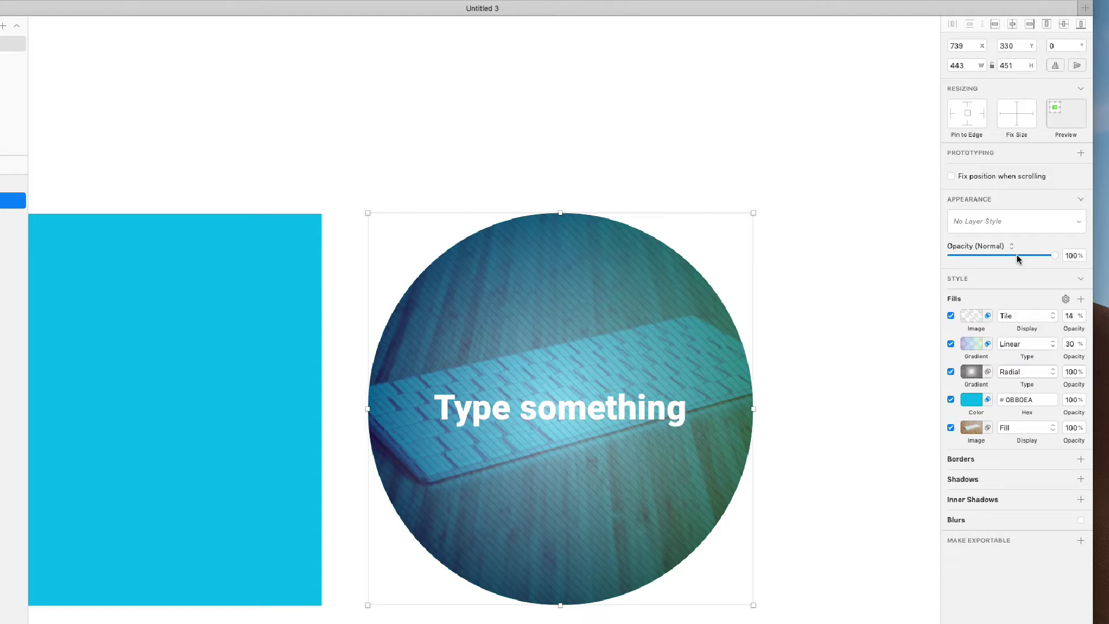
click(1039, 223)
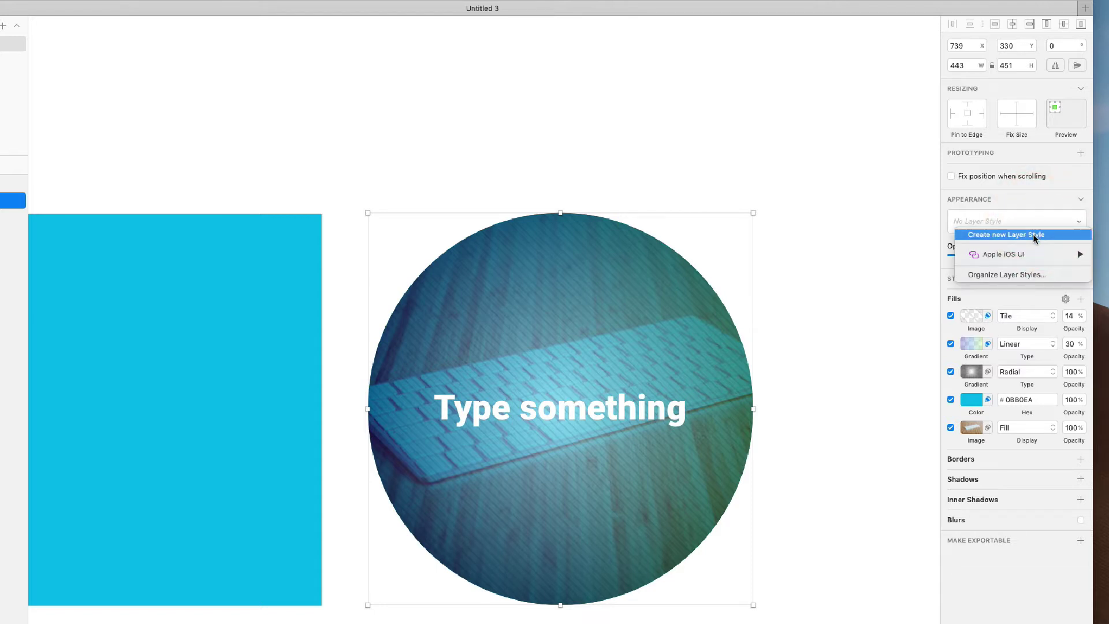
click(1033, 234)
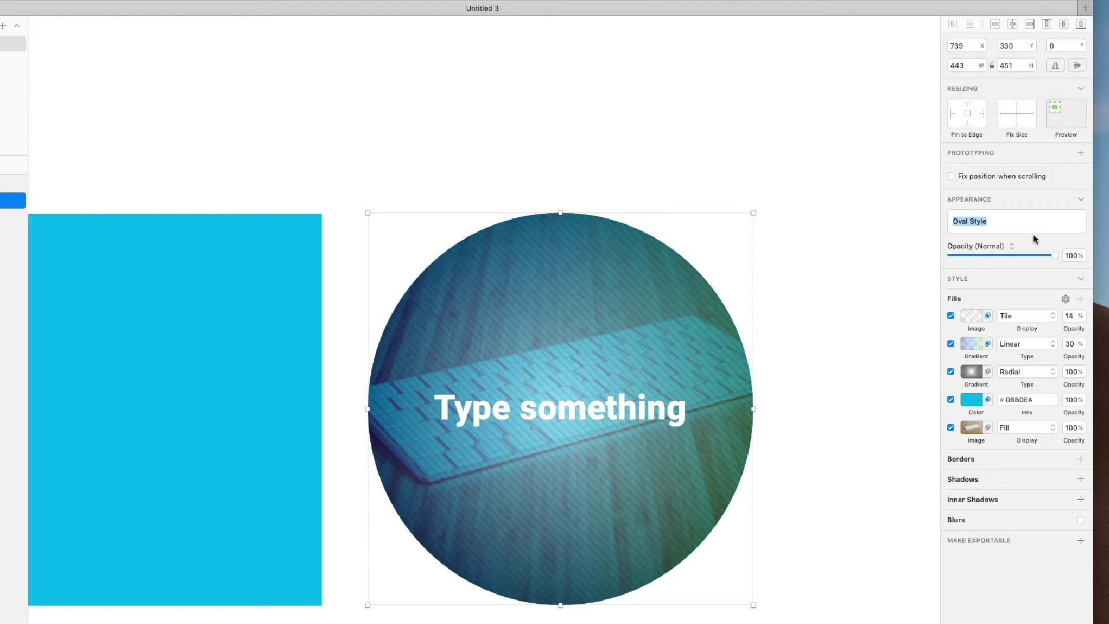
text(KE)
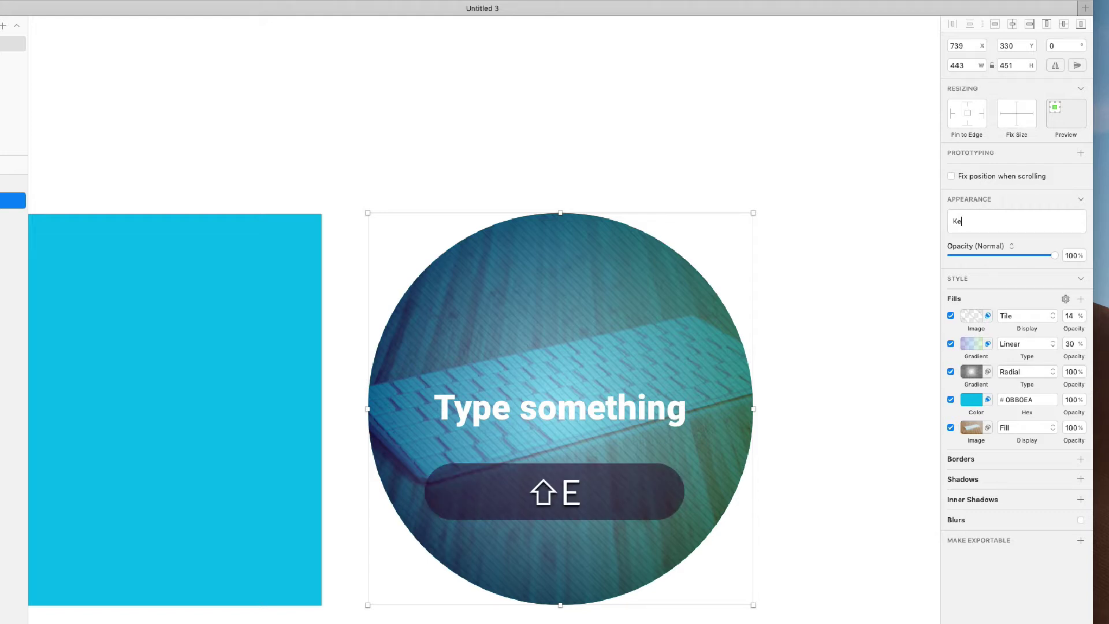
key(BackSpace)
text(eyboard )
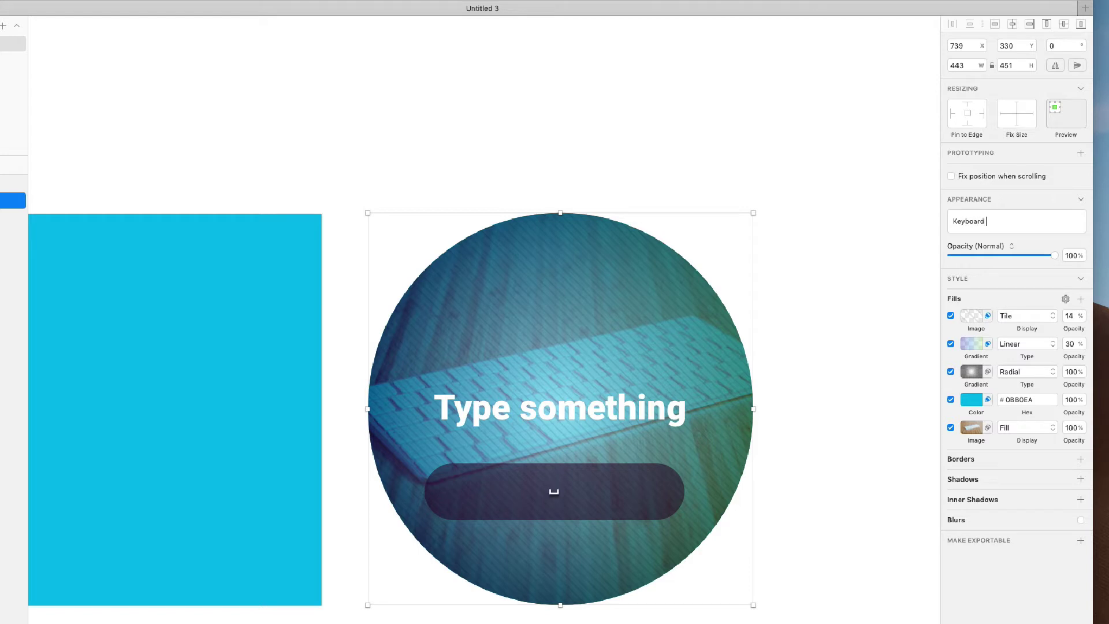
text(in Blue)
key(Return)
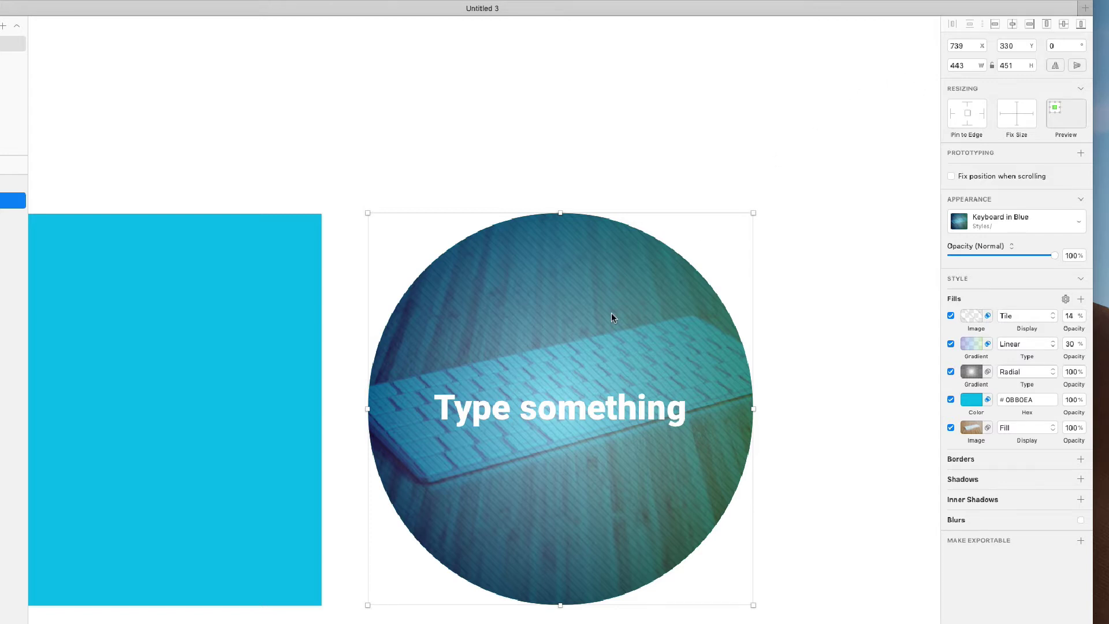
- Draw a triangle about 337 by 319 in the artboard's empty area, up and to the right of the circle
key(super+1)
click(638, 276)
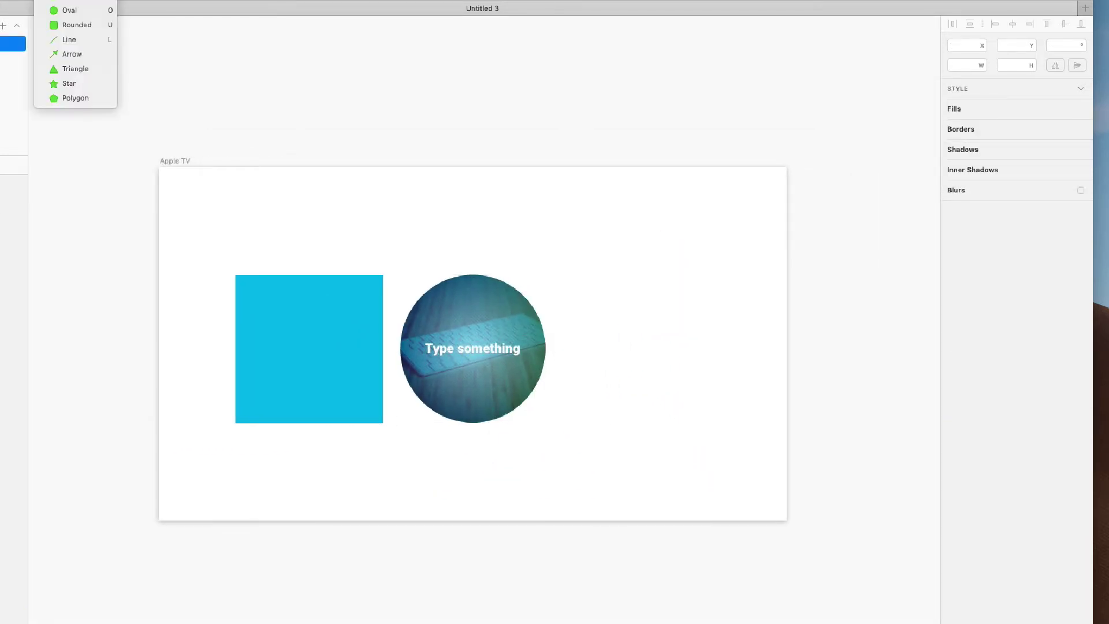
click(85, 73)
mouse_move(590, 198)
mouse_down()
mouse_move(665, 292)
mouse_move(700, 303)
mouse_up()
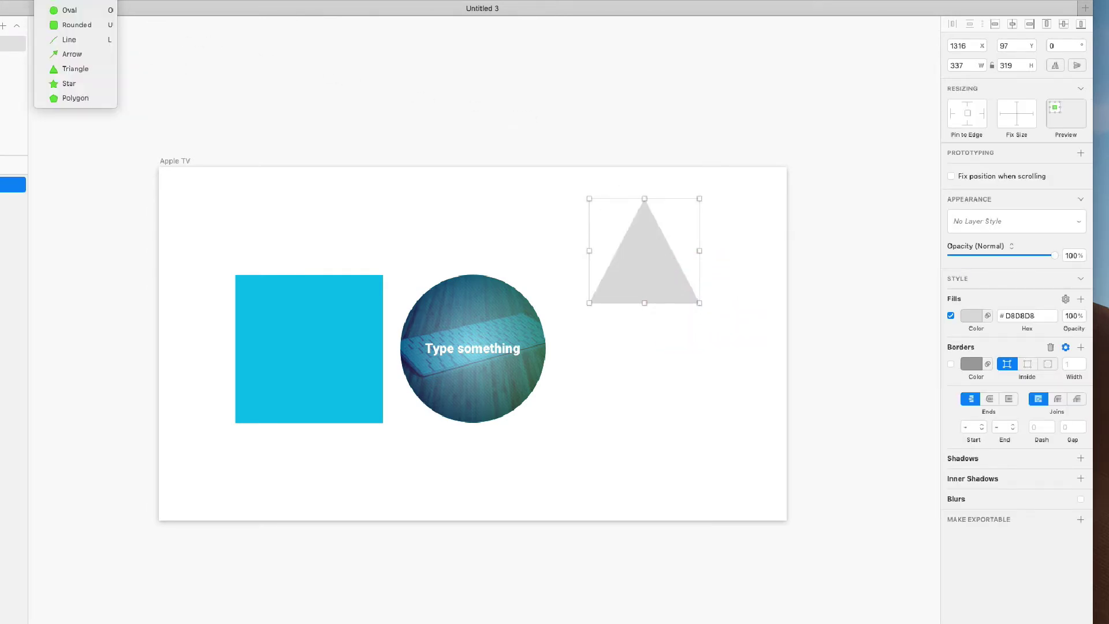
- Draw a five-point star about 412 wide, place it just beneath the triangle and stretch its height to about 432
click(91, 84)
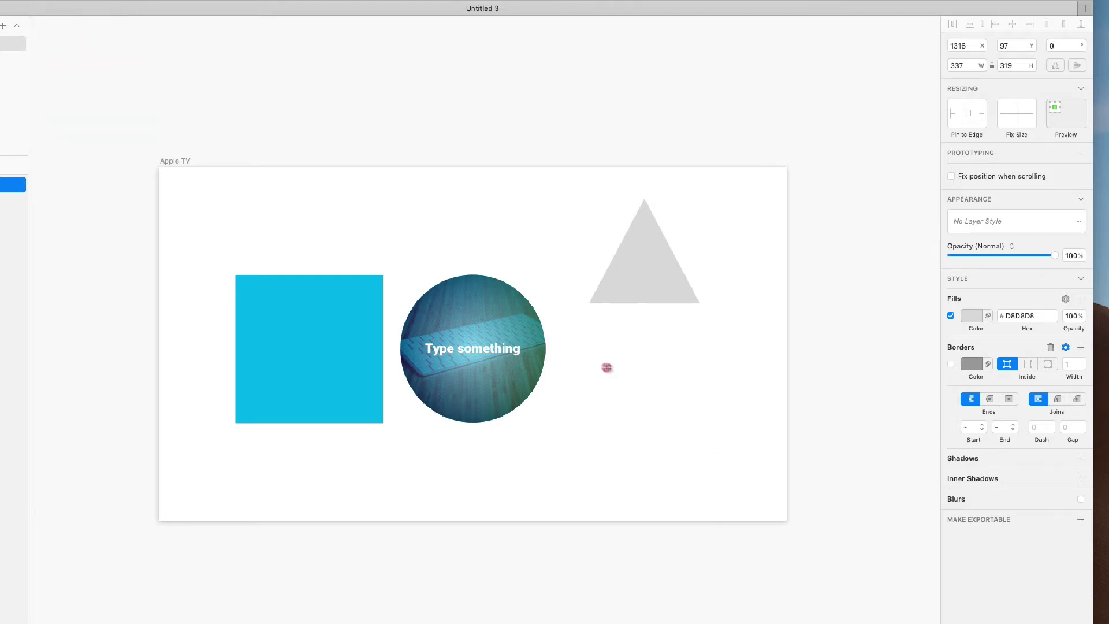
drag(604, 368, 740, 485)
scroll(744, 479, up, 3)
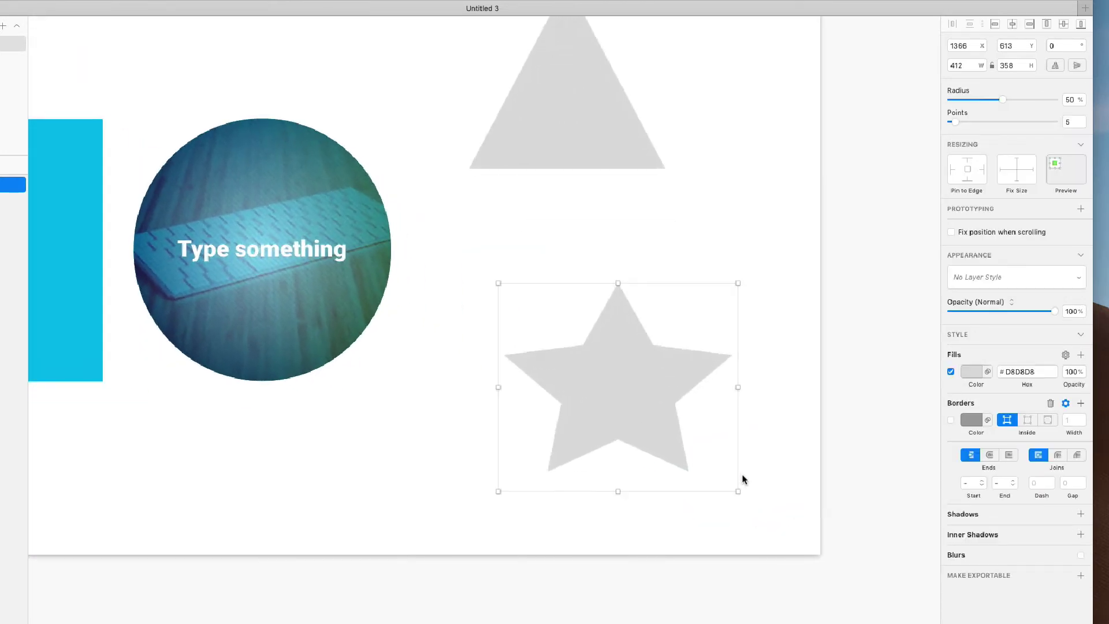
scroll(694, 502, up, 3)
drag(659, 478, 639, 445)
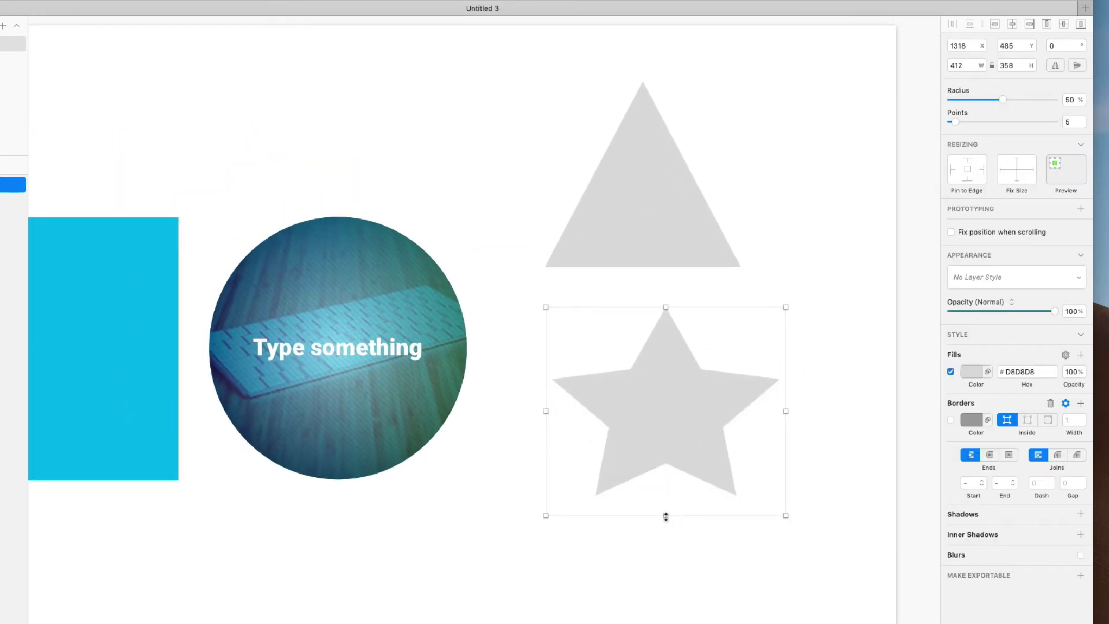
drag(665, 516, 668, 566)
click(459, 490)
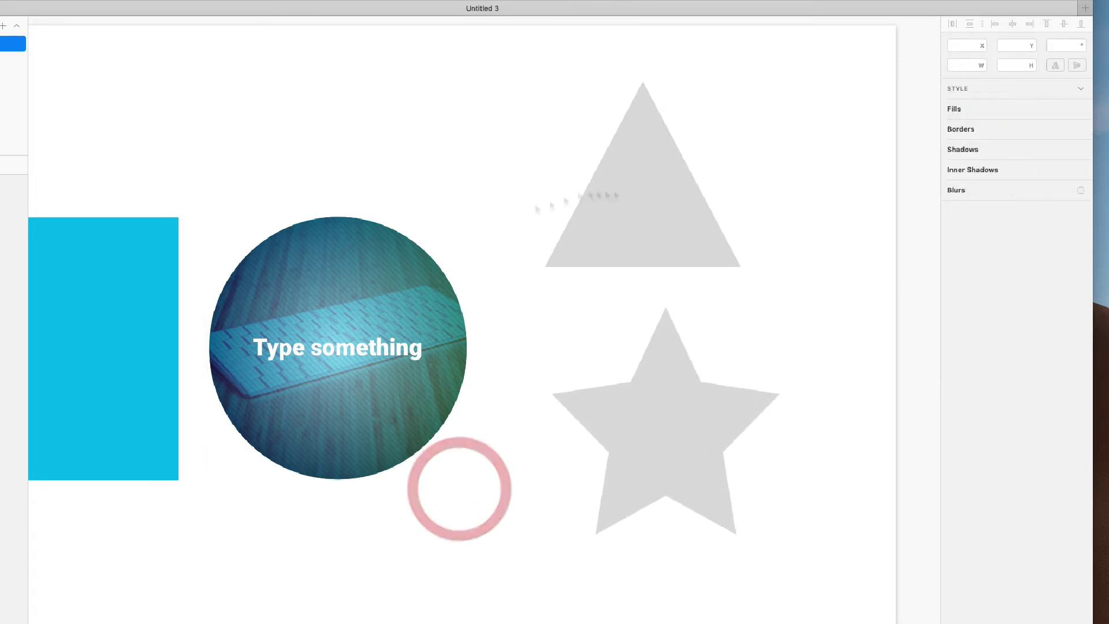
- Apply the Keyboard in Blue layer style to the gray triangle
click(638, 228)
scroll(638, 227, left, 2)
key(super+1)
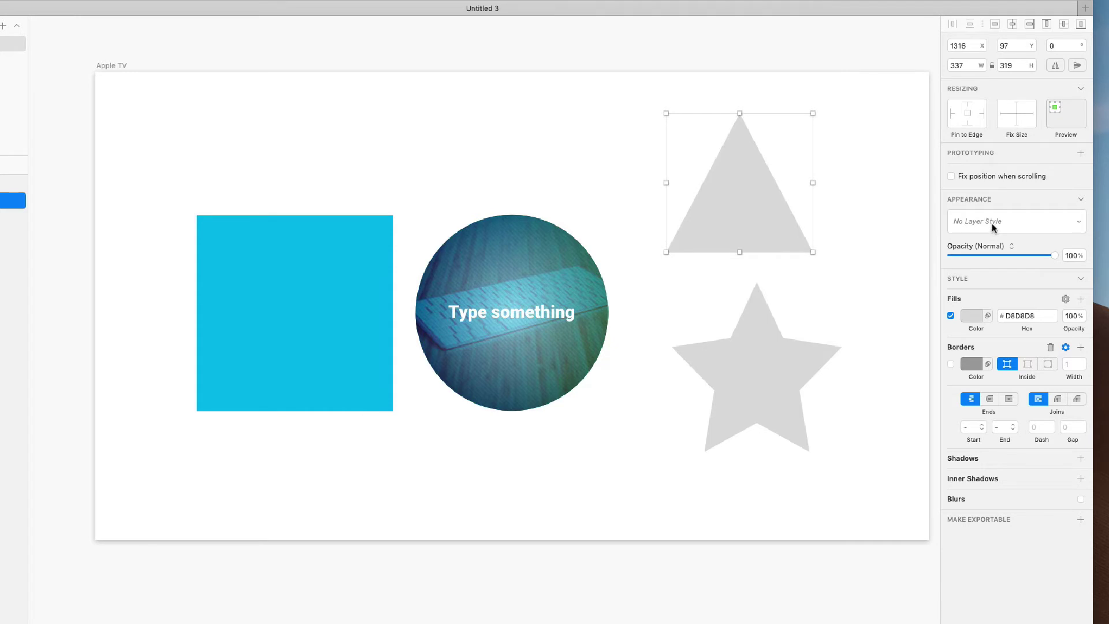
click(995, 223)
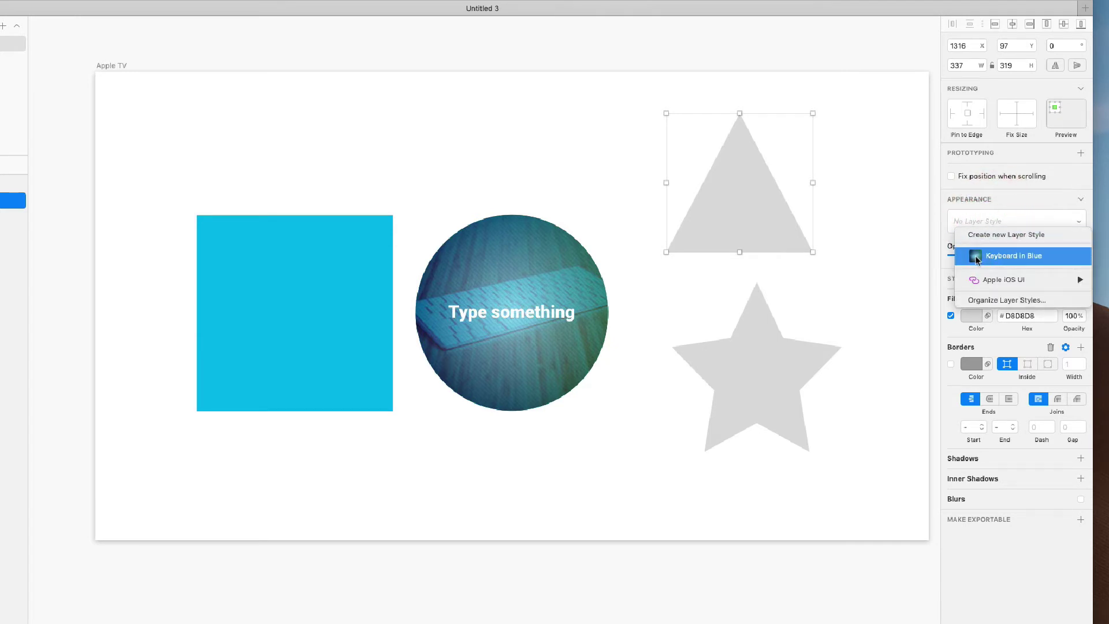
click(1008, 254)
- Apply the Keyboard in Blue layer style to the star and to the cyan square
click(771, 395)
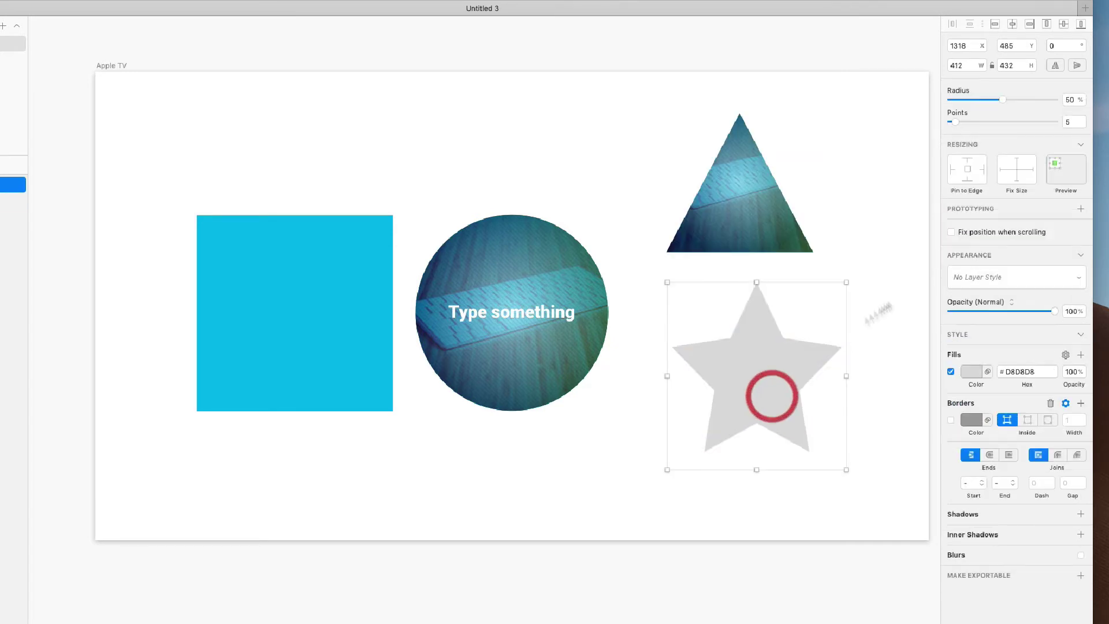
click(1001, 278)
click(1003, 308)
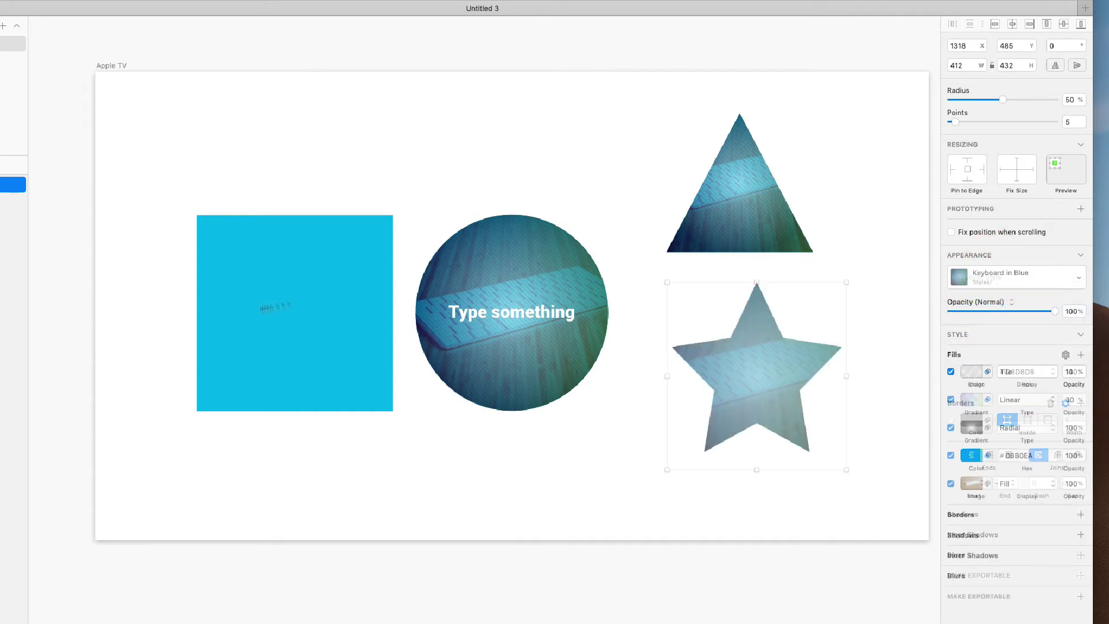
click(279, 299)
click(1009, 261)
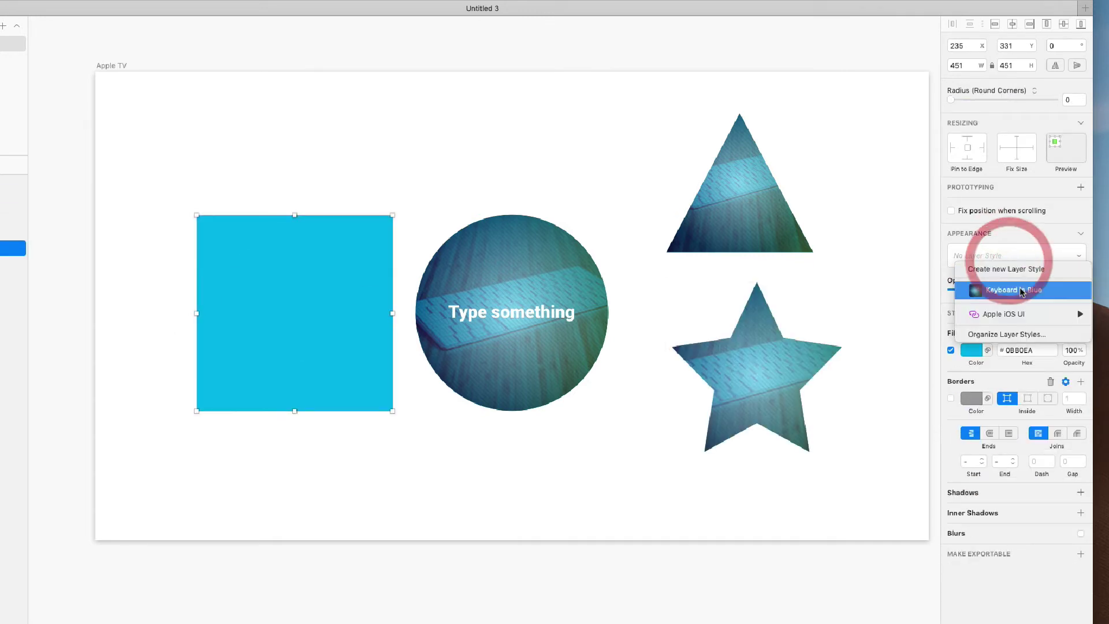
click(1022, 288)
click(653, 467)
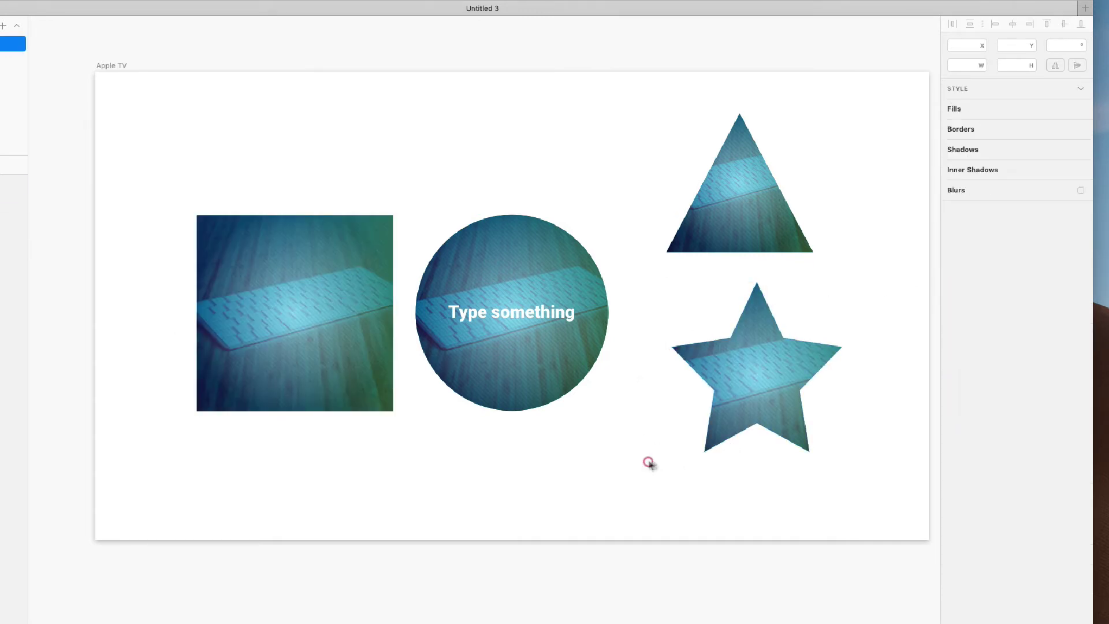
- Examine how the Keyboard in Blue fills look on the square and, up close, on the selected circle
click(293, 309)
scroll(293, 312, left, 4)
scroll(294, 307, up, 2)
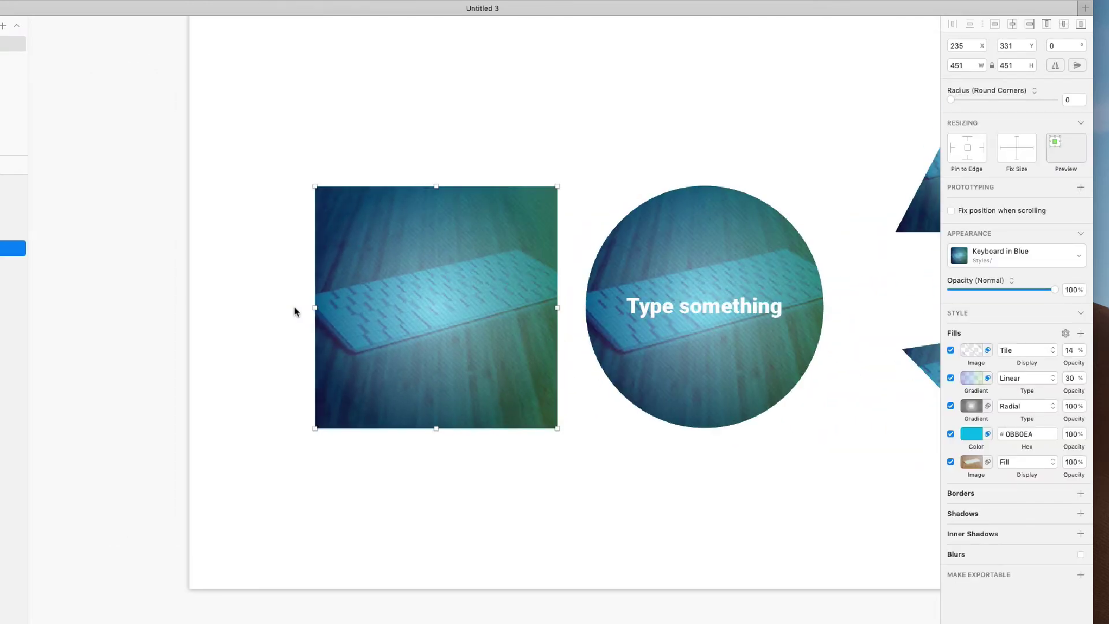
scroll(294, 307, right, 8)
scroll(294, 307, up, 1)
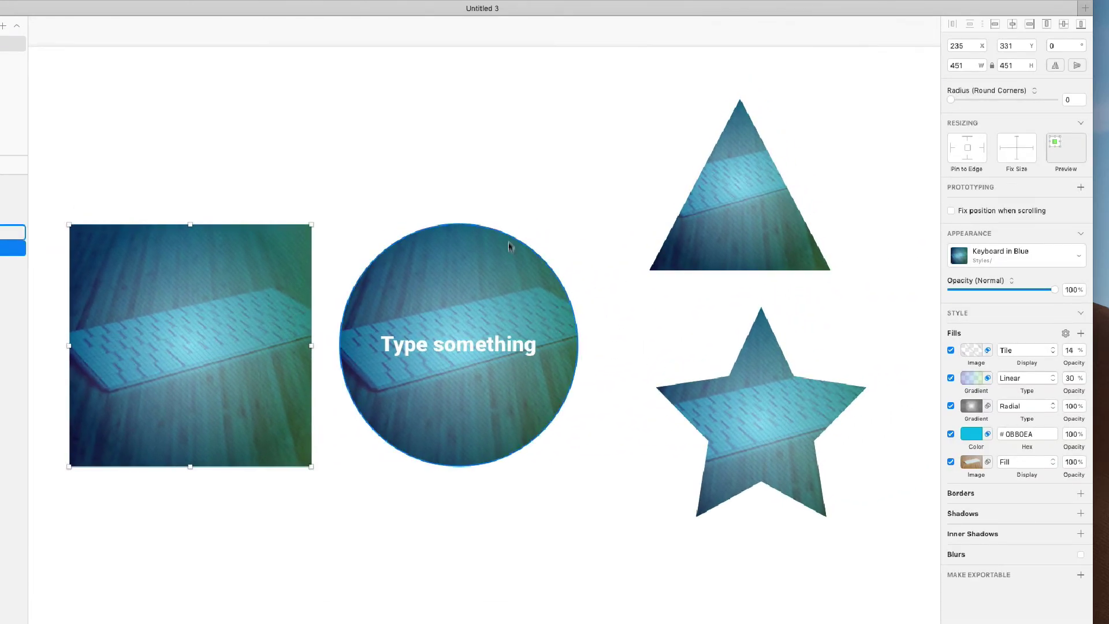
click(481, 273)
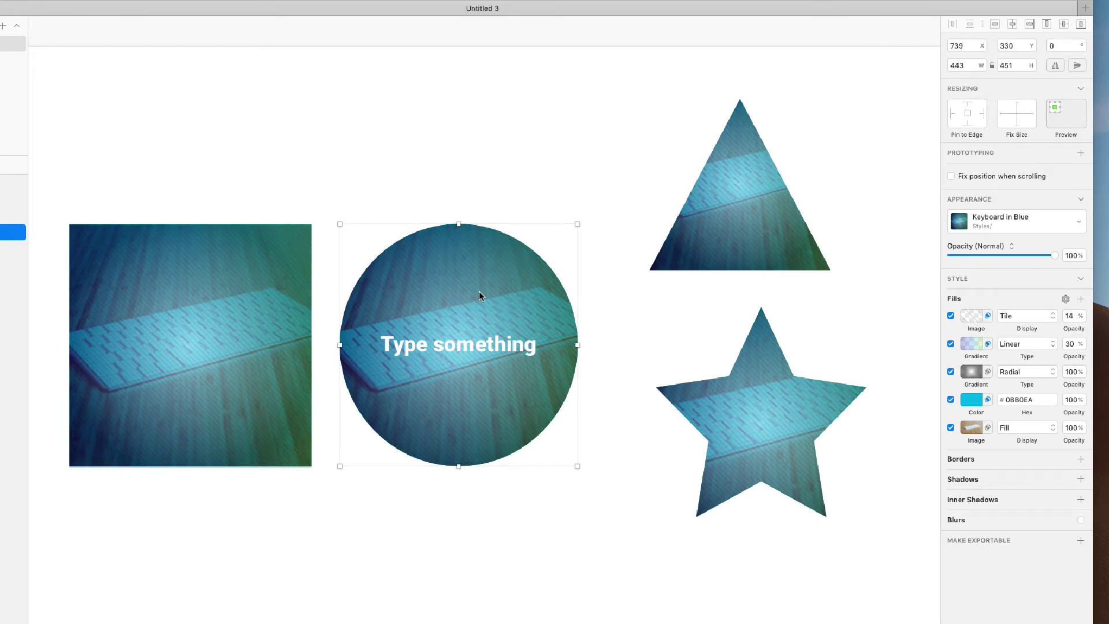
scroll(480, 292, up, 3)
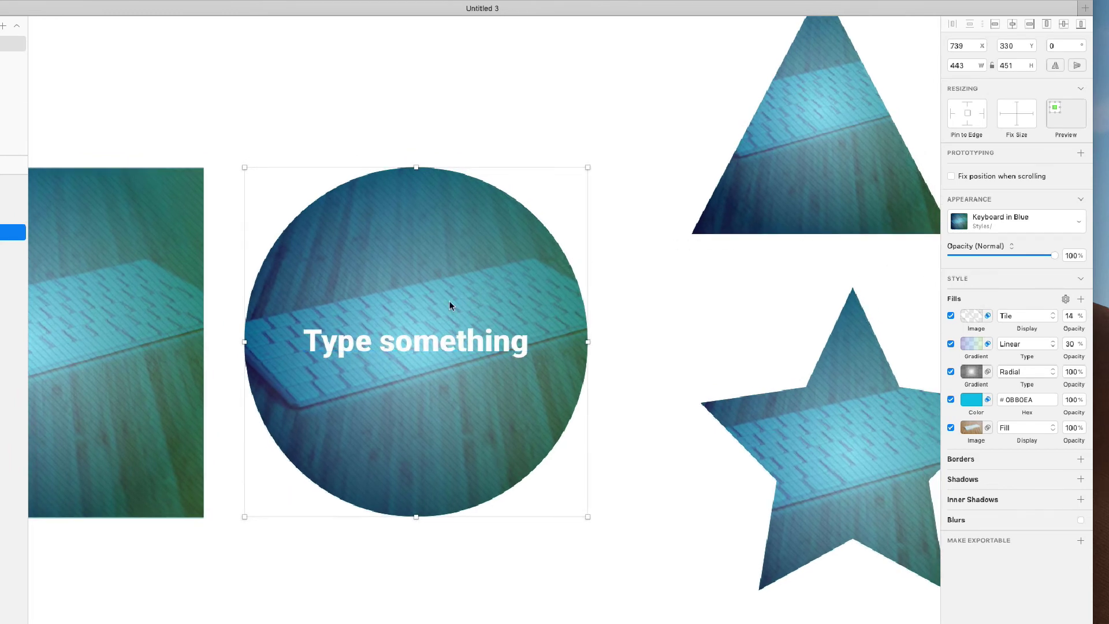
scroll(449, 301, up, 5)
scroll(470, 273, down, 8)
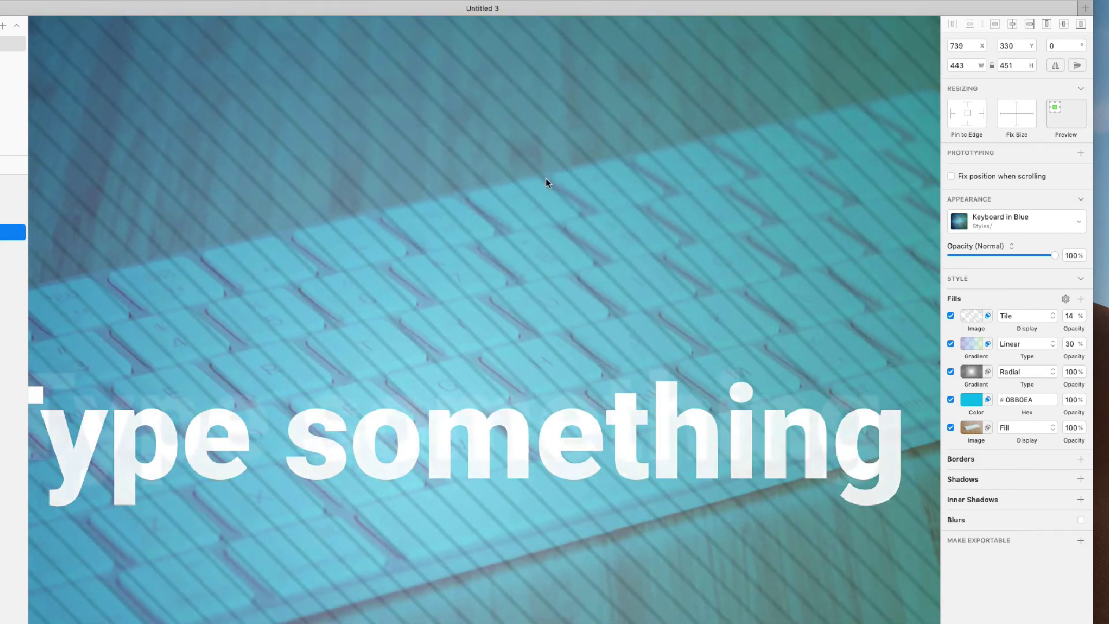
scroll(546, 178, right, 5)
scroll(546, 178, up, 2)
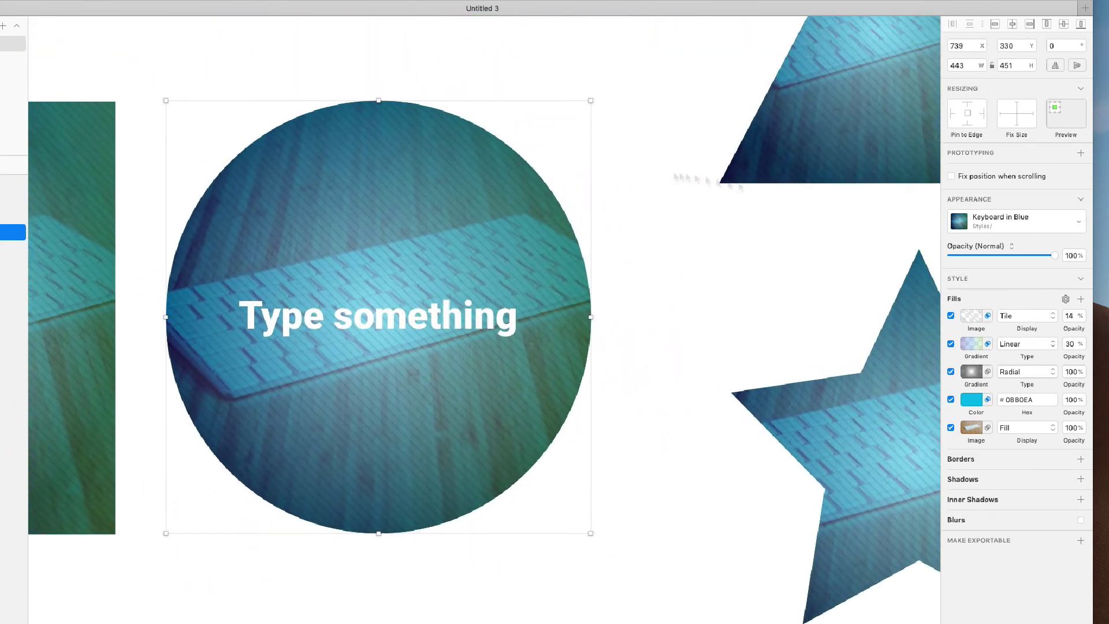
- Disable the circle's tiled pattern fill, and remove both the linear gradient fill and the pattern fill
click(952, 317)
scroll(716, 393, down, 3)
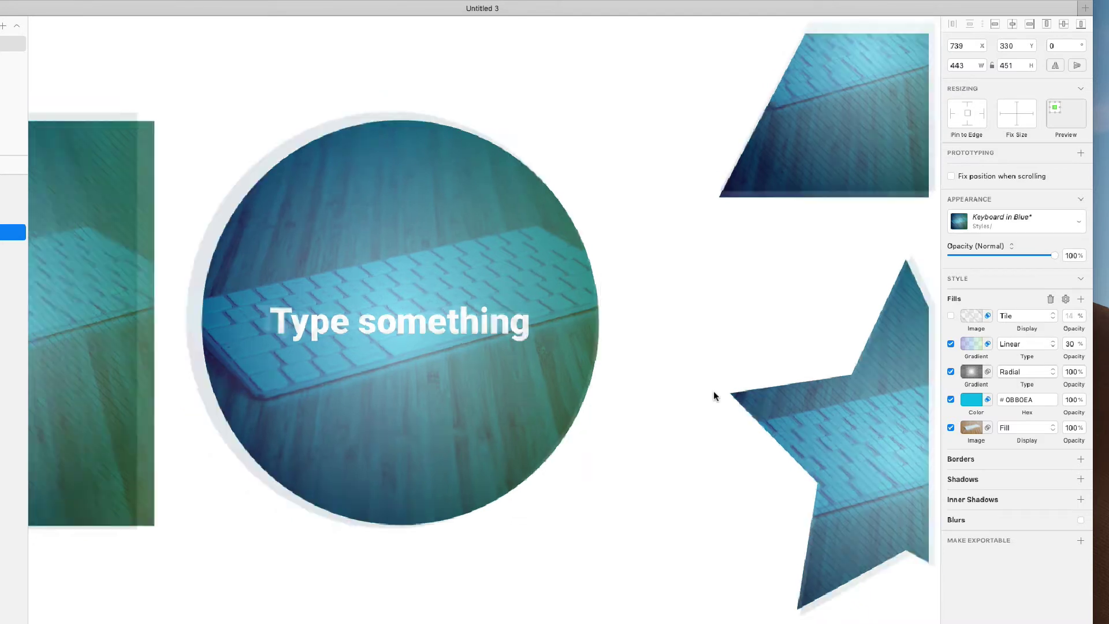
drag(986, 345, 386, 564)
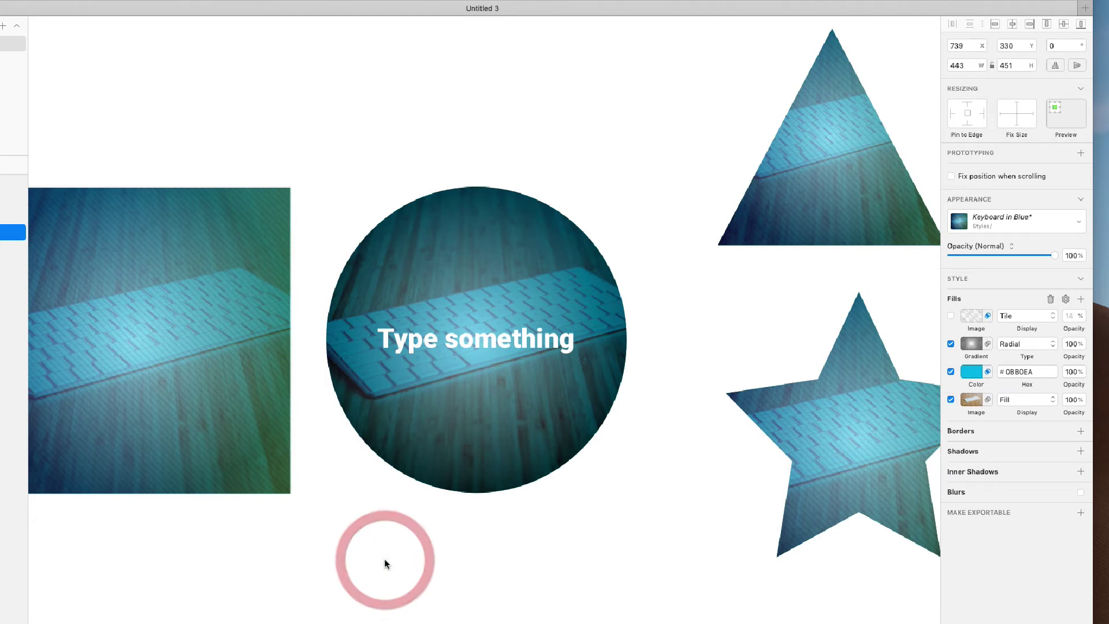
click(994, 309)
drag(994, 307, 351, 461)
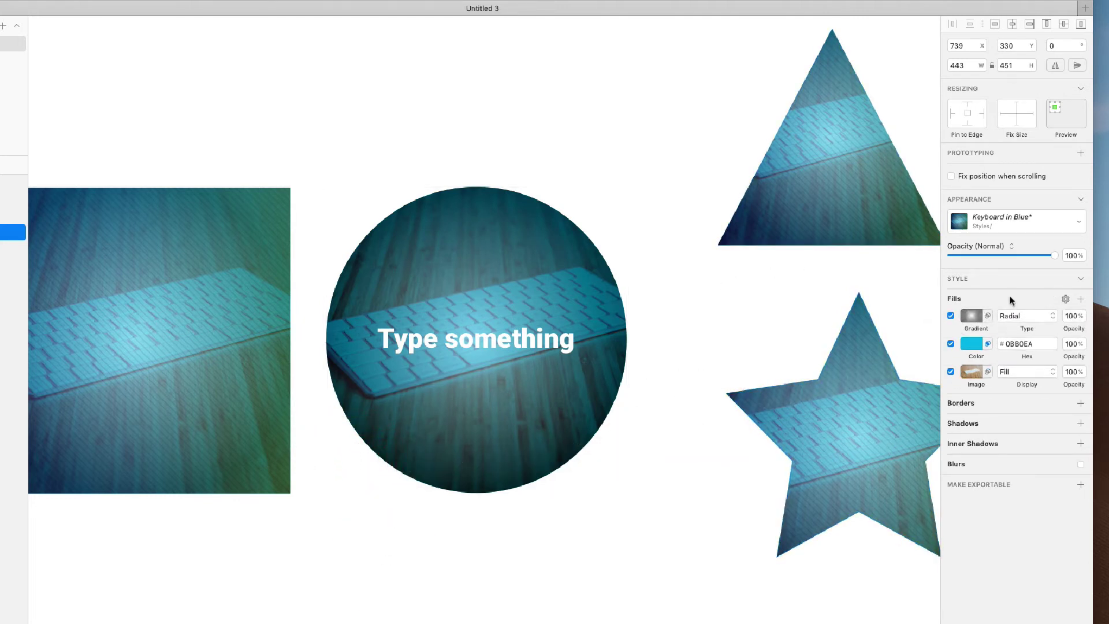
- Change the circle's radial gradient to Angular and recolor its cyan fill to the deeper blue 0B50EA
click(1017, 316)
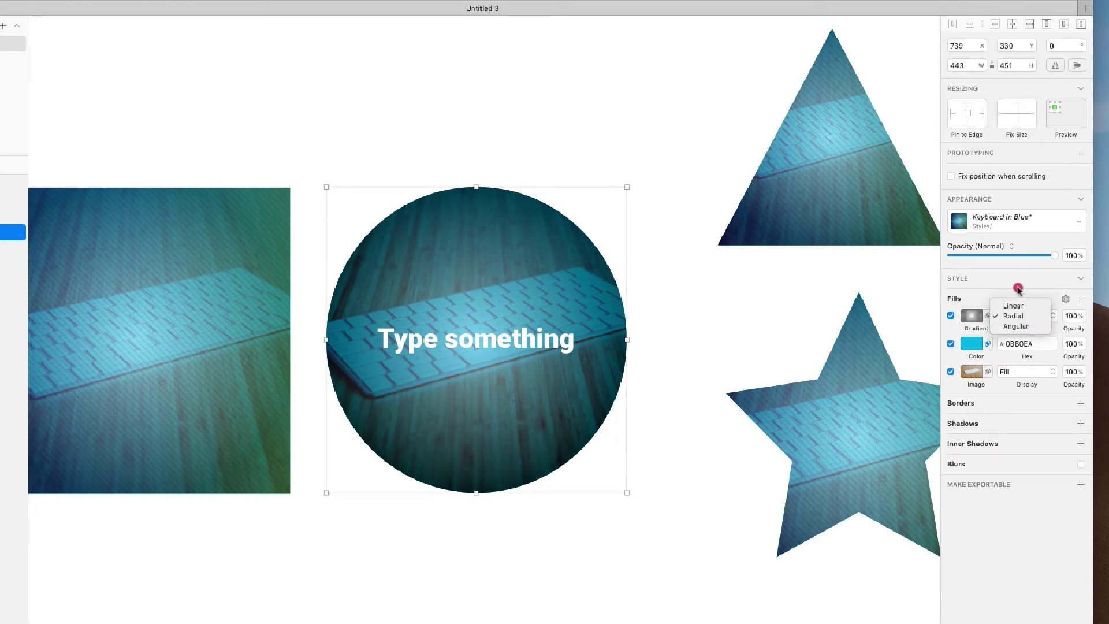
click(1020, 327)
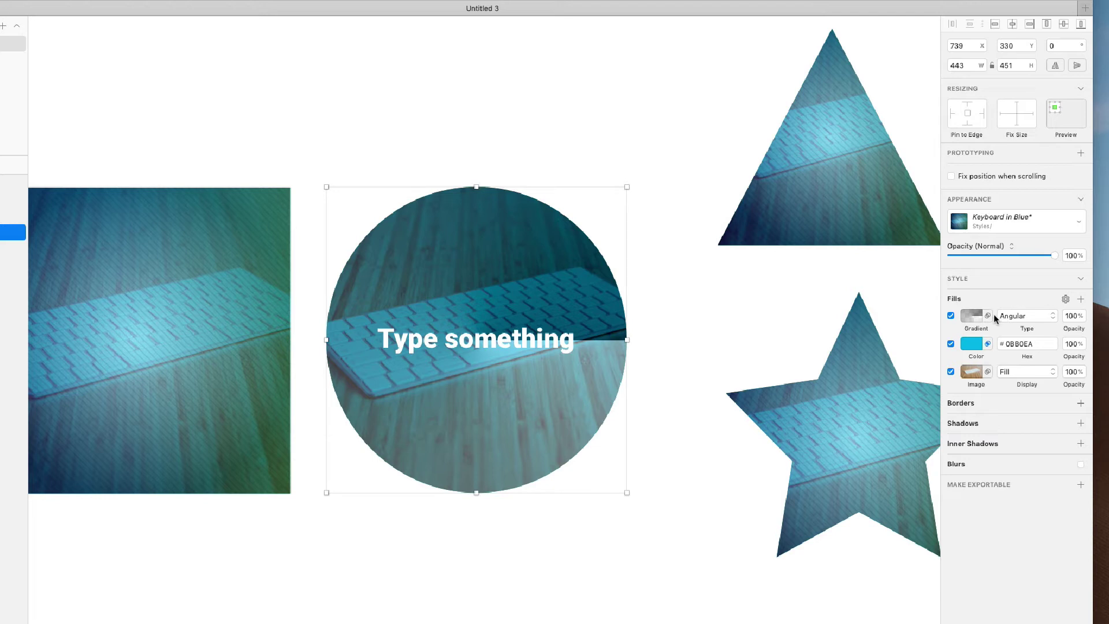
click(973, 345)
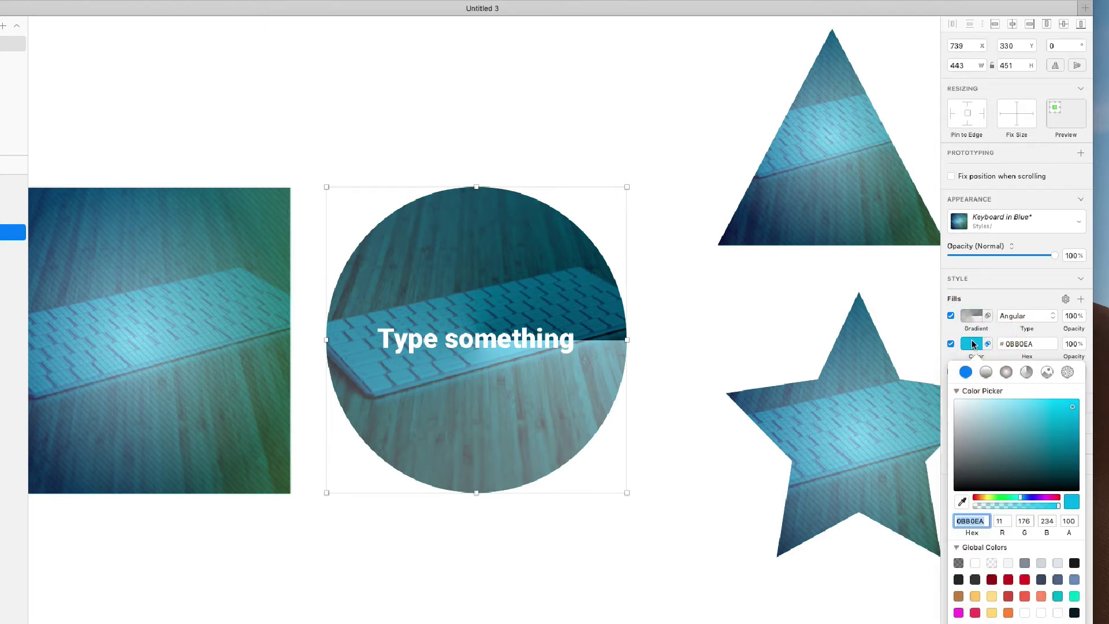
drag(1025, 498, 1026, 497)
click(1029, 289)
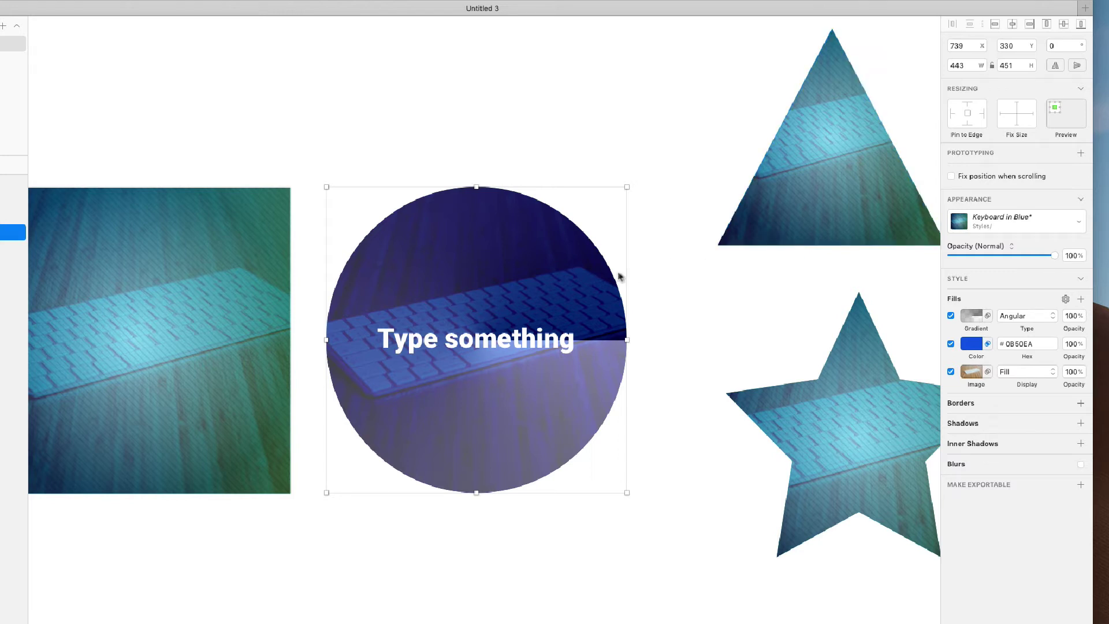
- Create a new layer style named Keyboard in Navy from the circle's modified fills
click(1019, 228)
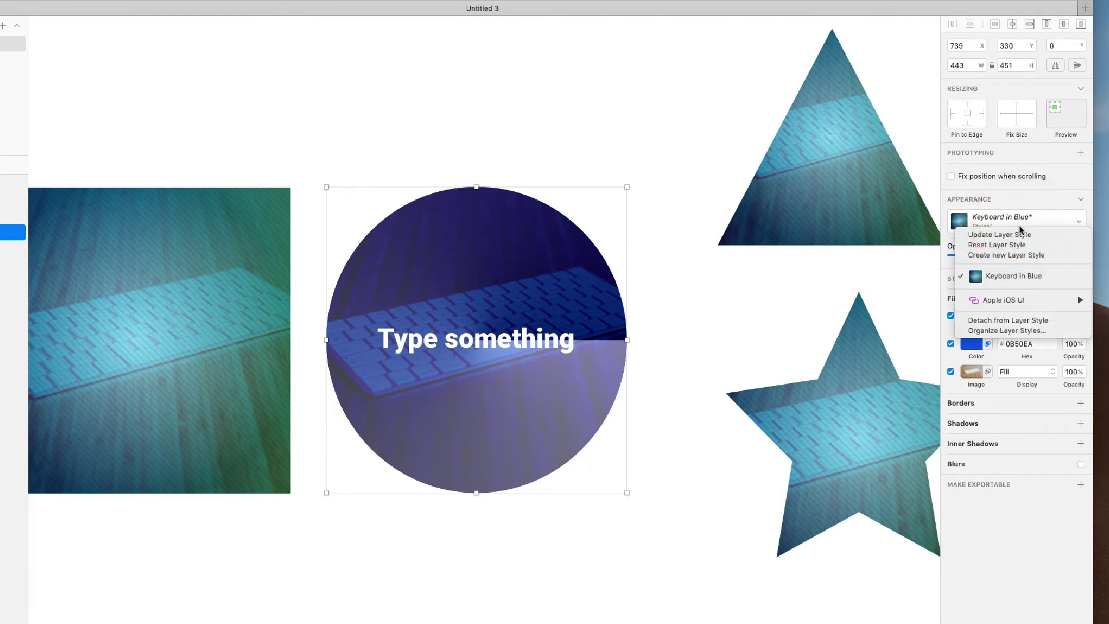
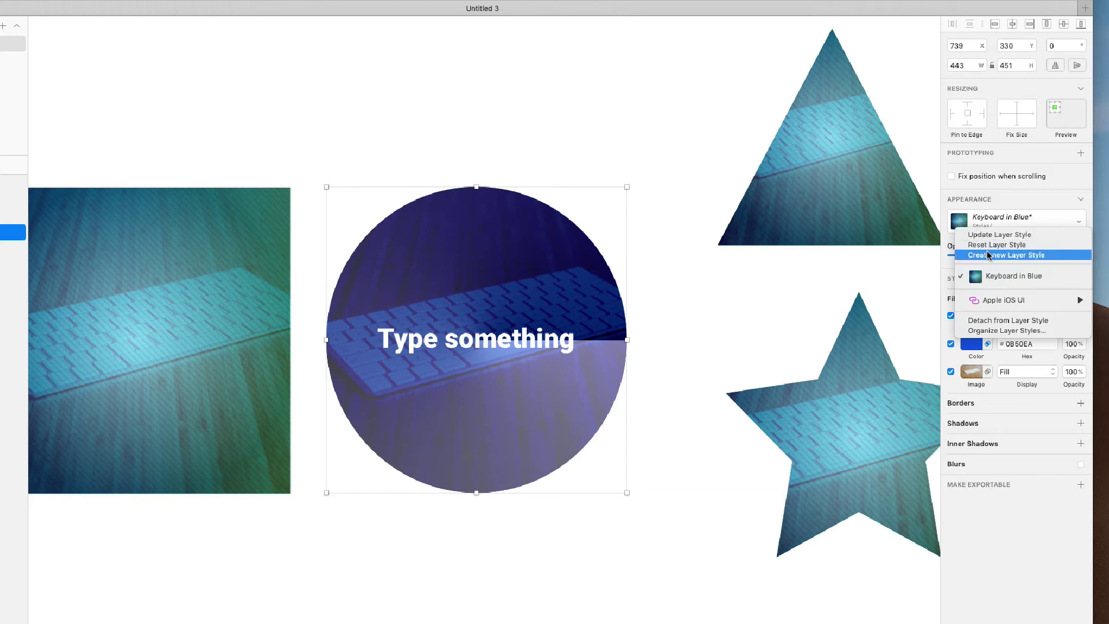
click(987, 253)
key(Right)
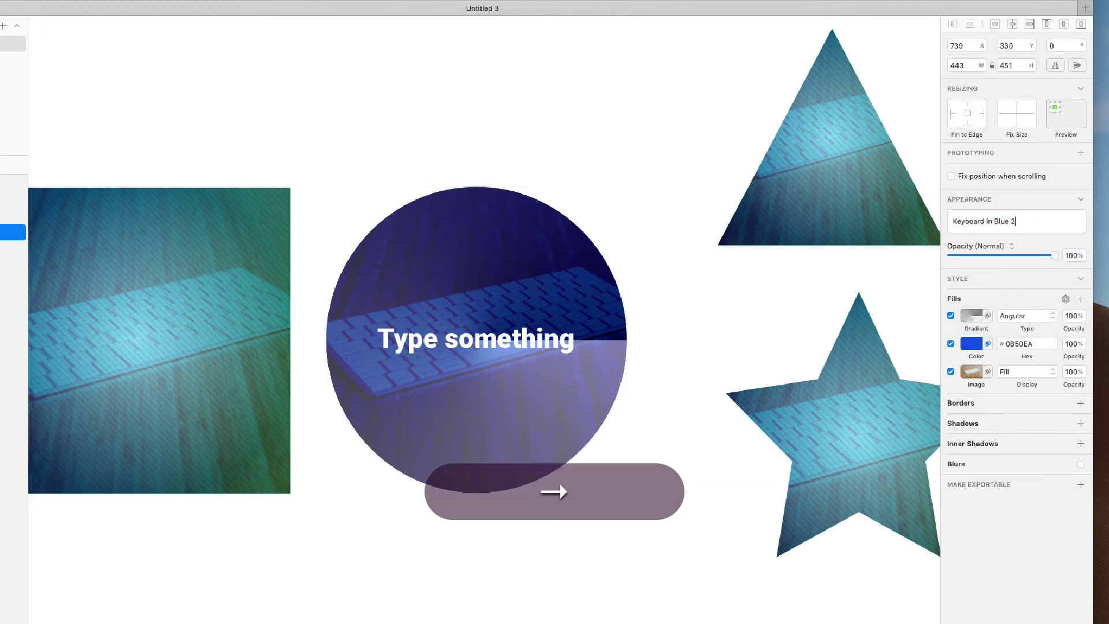
key(alt+shift+Left)
key(alt+shift+Left)
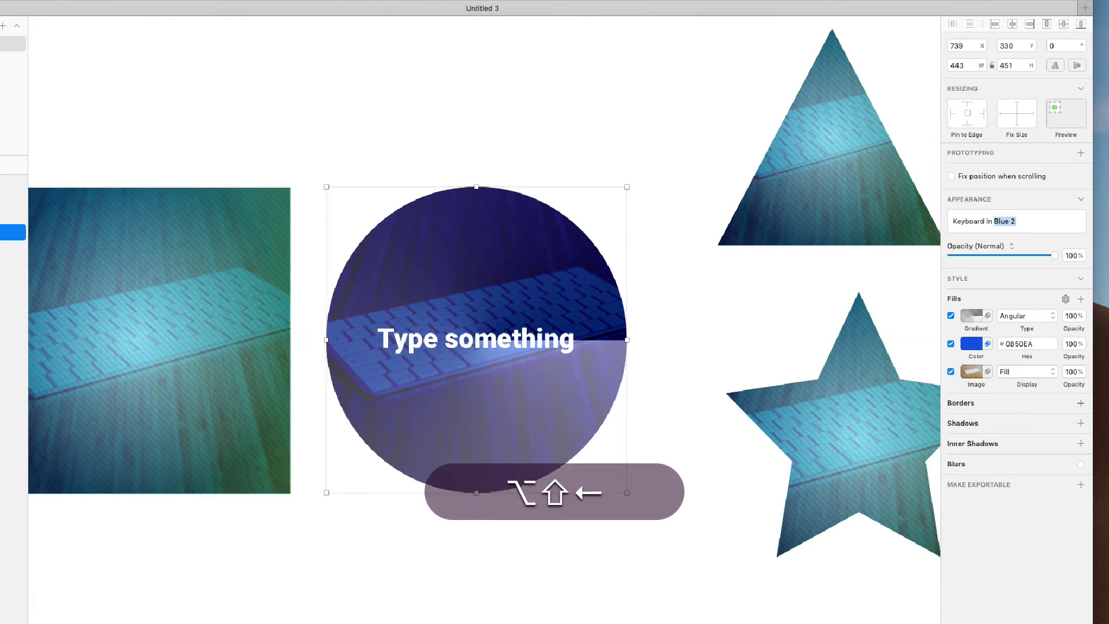
text(Navy)
key(Return)
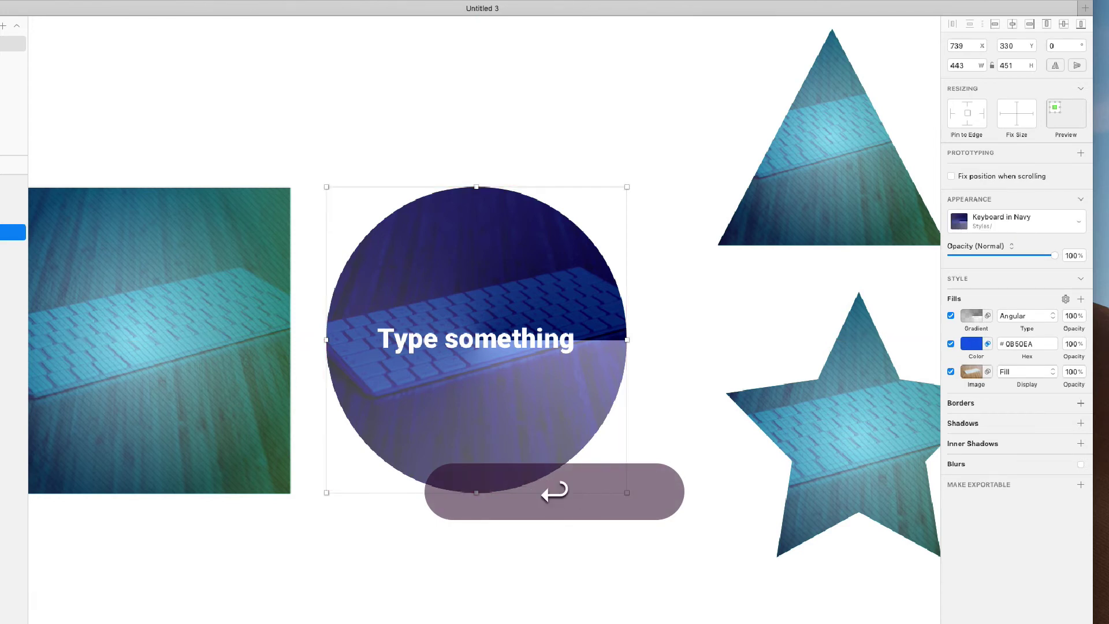
- Apply the Keyboard in Navy layer style to the square and compare it with the other shapes
click(167, 355)
scroll(167, 355, left, 3)
click(994, 249)
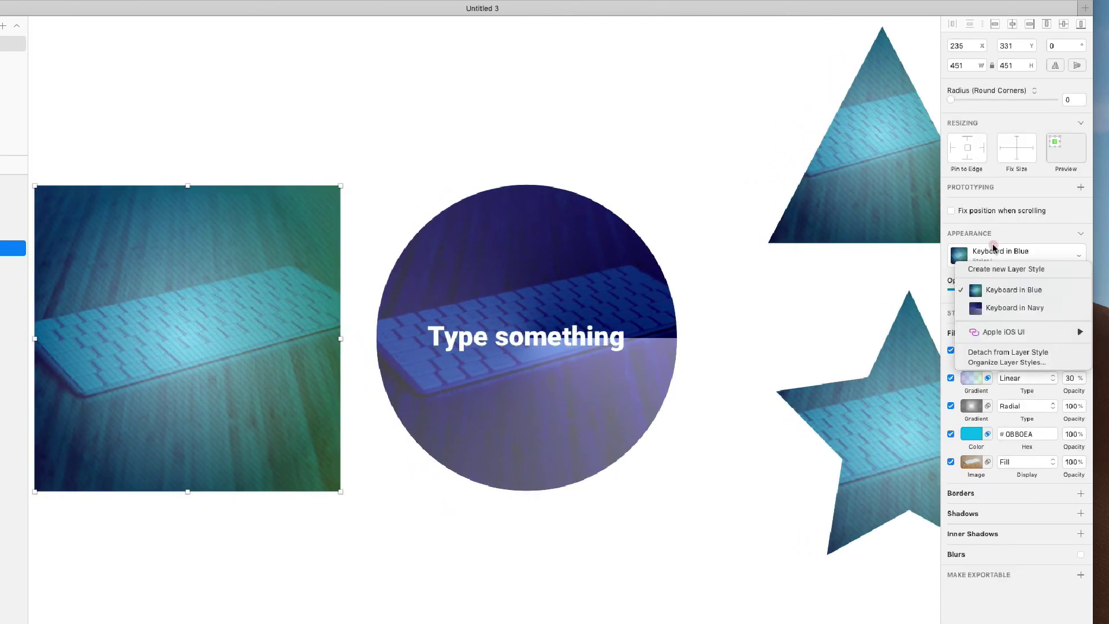
click(1016, 308)
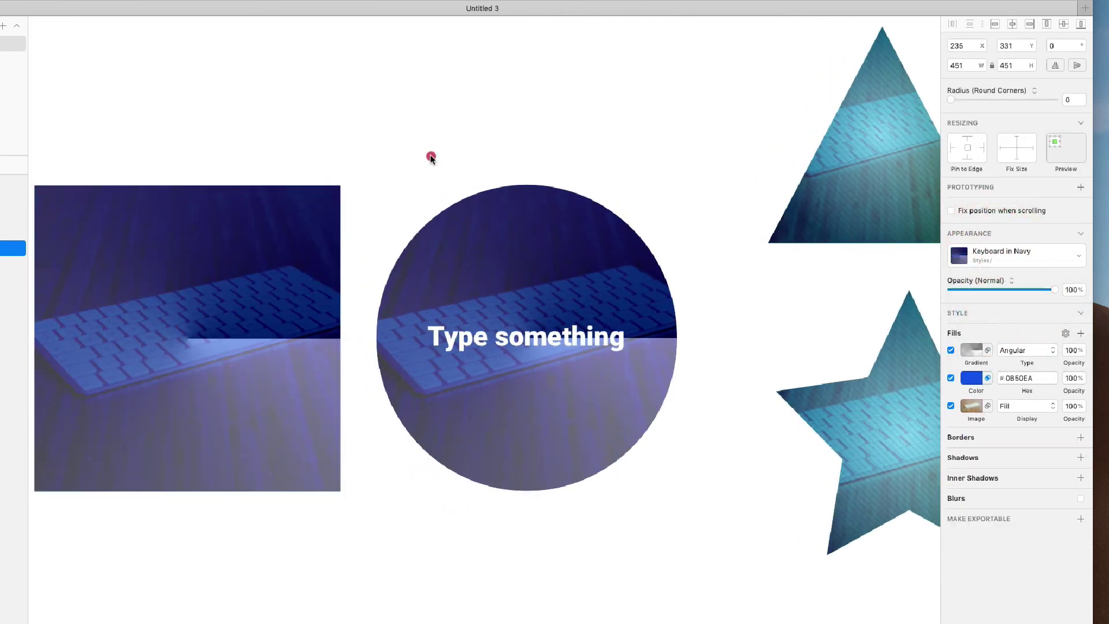
click(432, 157)
scroll(720, 364, right, 5)
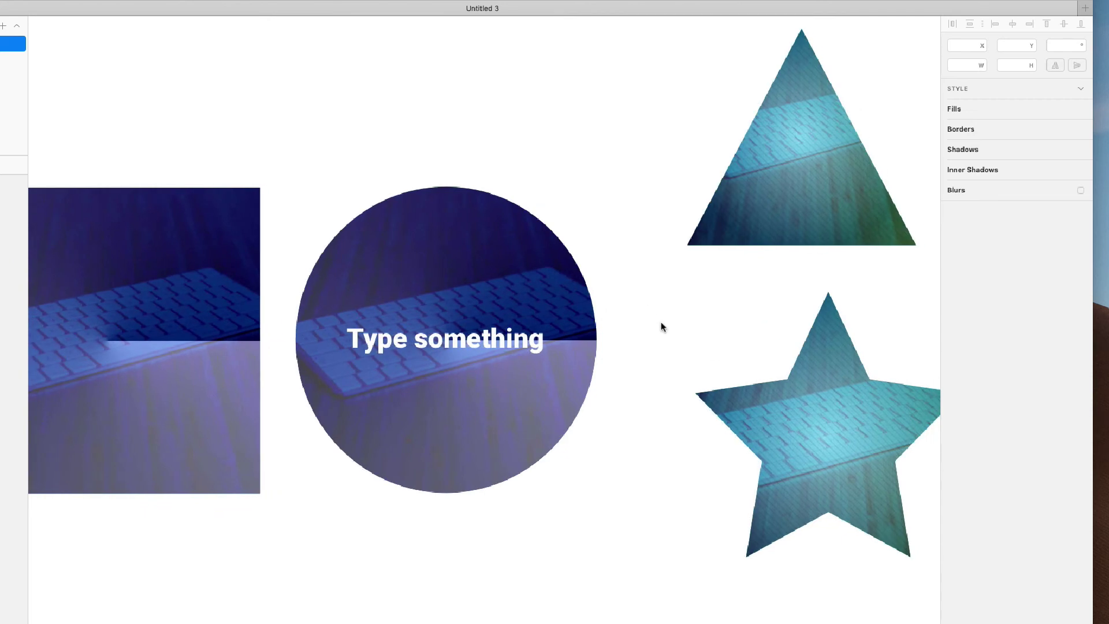
scroll(619, 293, left, 5)
- Undo the square's style change and the creation of the Keyboard in Navy style
key(cmd+z)
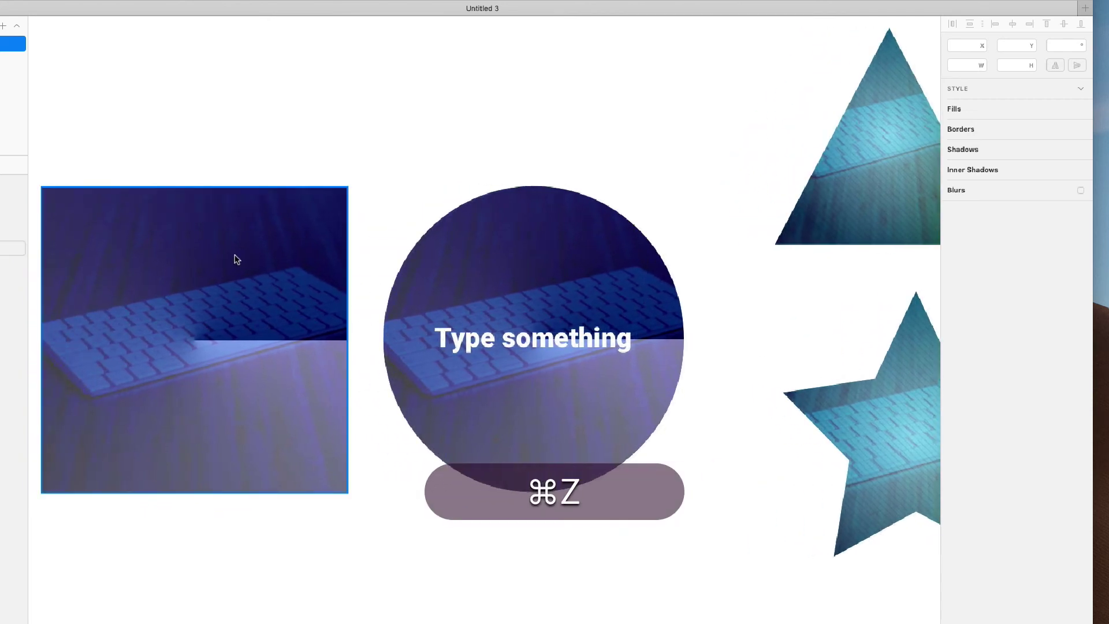
click(585, 258)
scroll(568, 286, right, 2)
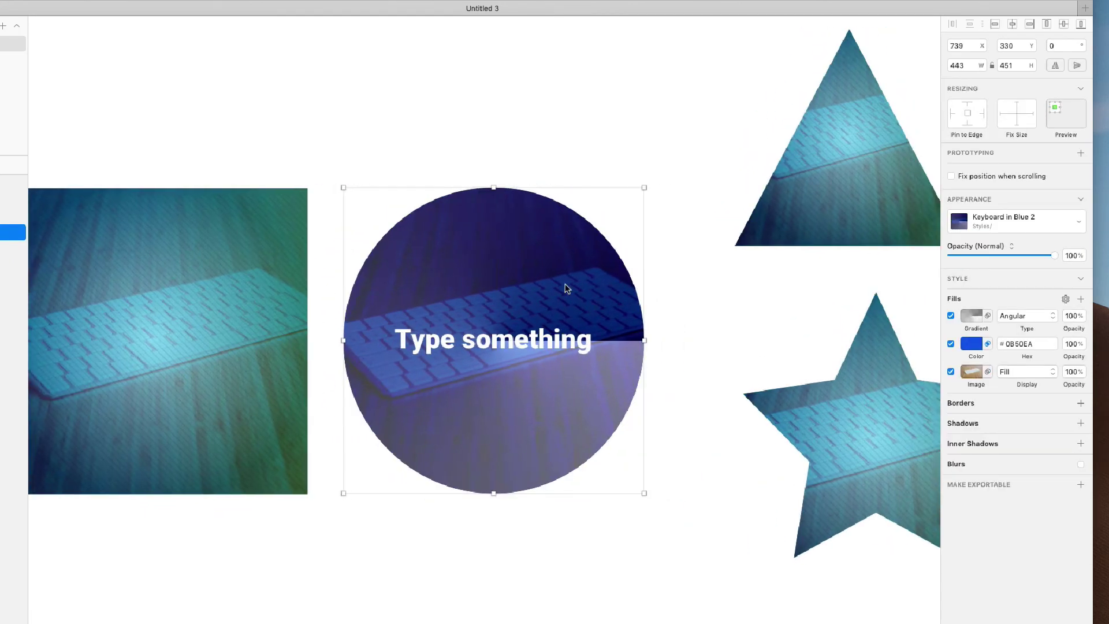
key(cmd+z)
- Reset the circle to its saved Keyboard in Blue layer style, and undo that reset
click(1024, 220)
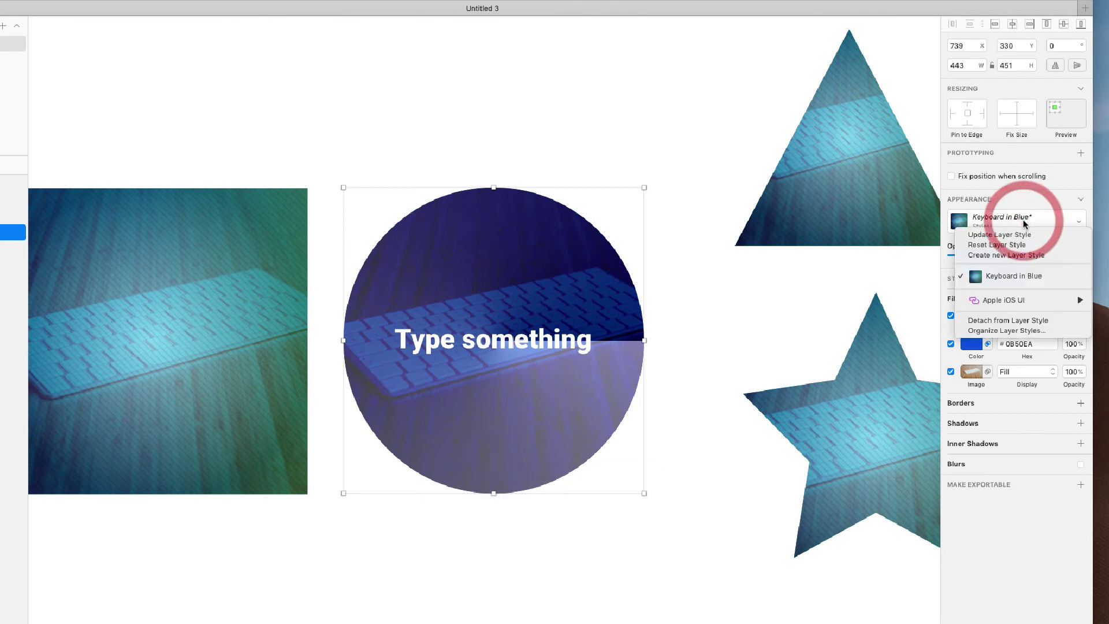
click(1005, 245)
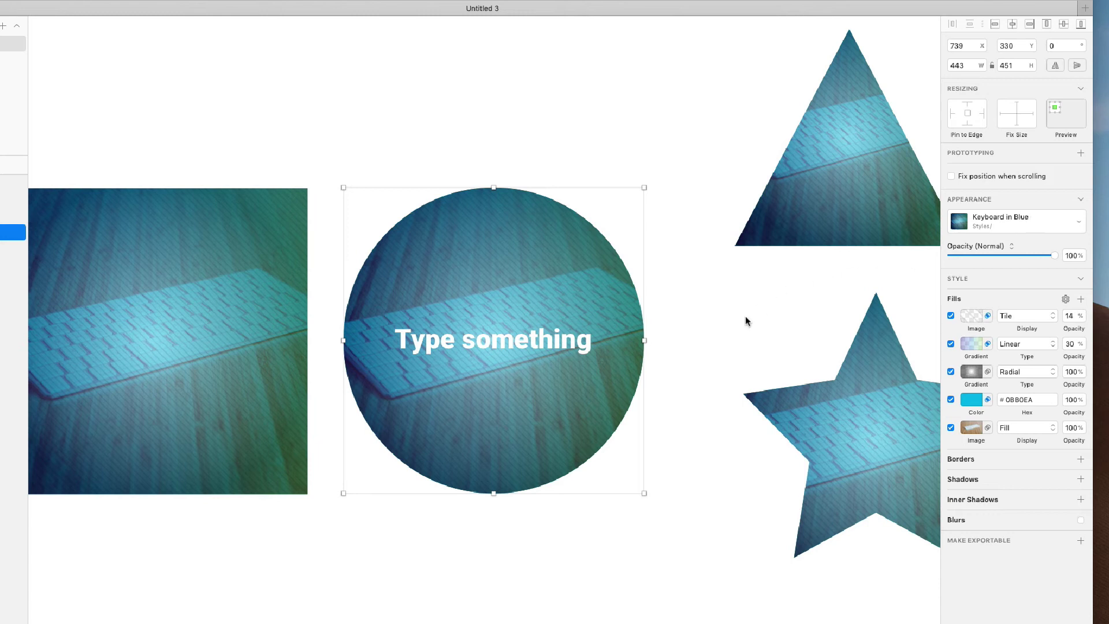
key(super+z)
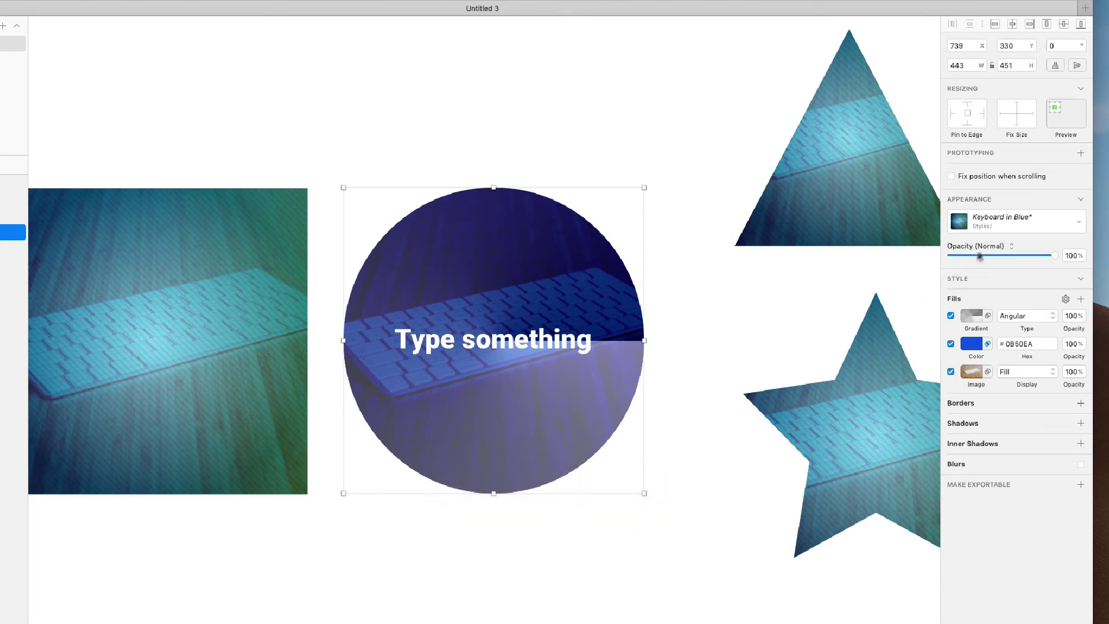
- Update the Keyboard in Blue layer style with the circle's modified fills and view all four shapes
click(1015, 217)
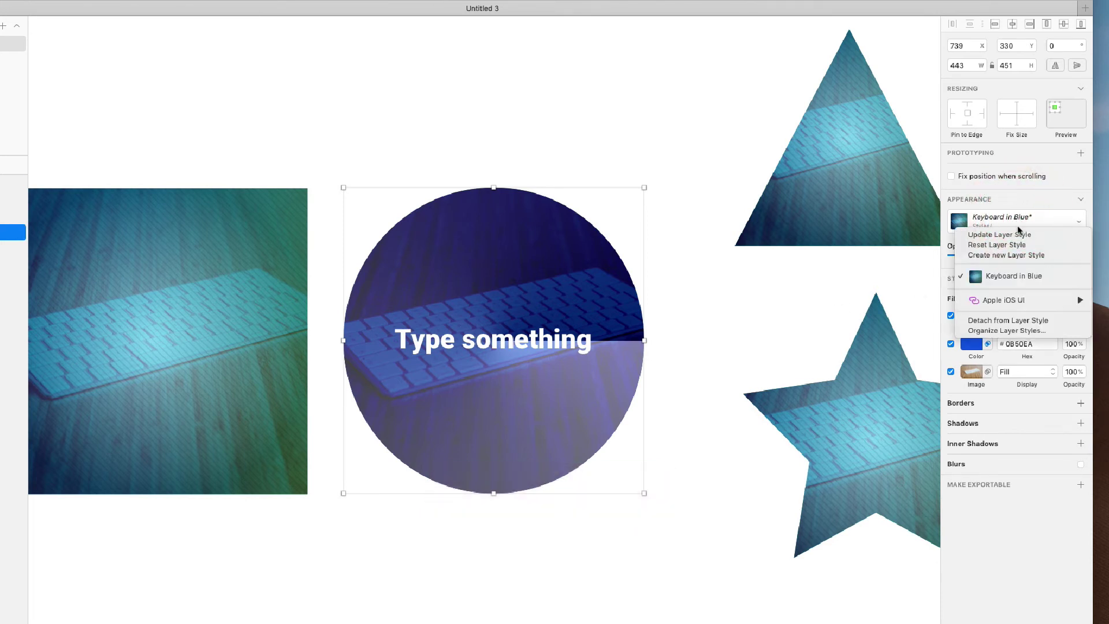
click(1022, 235)
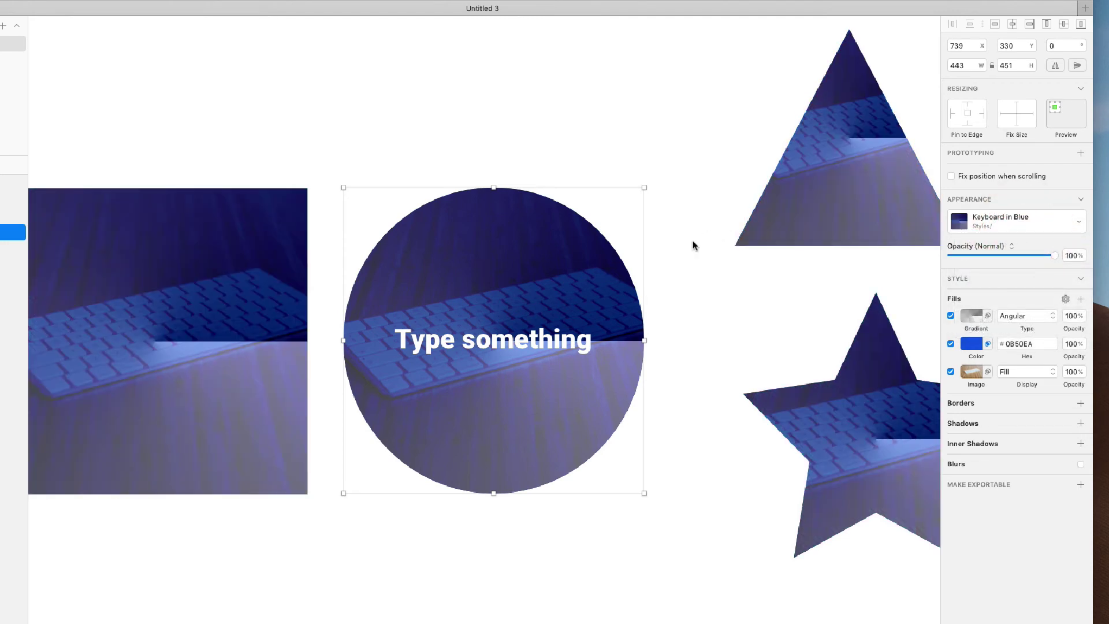
key(super+1)
scroll(692, 241, up, 3)
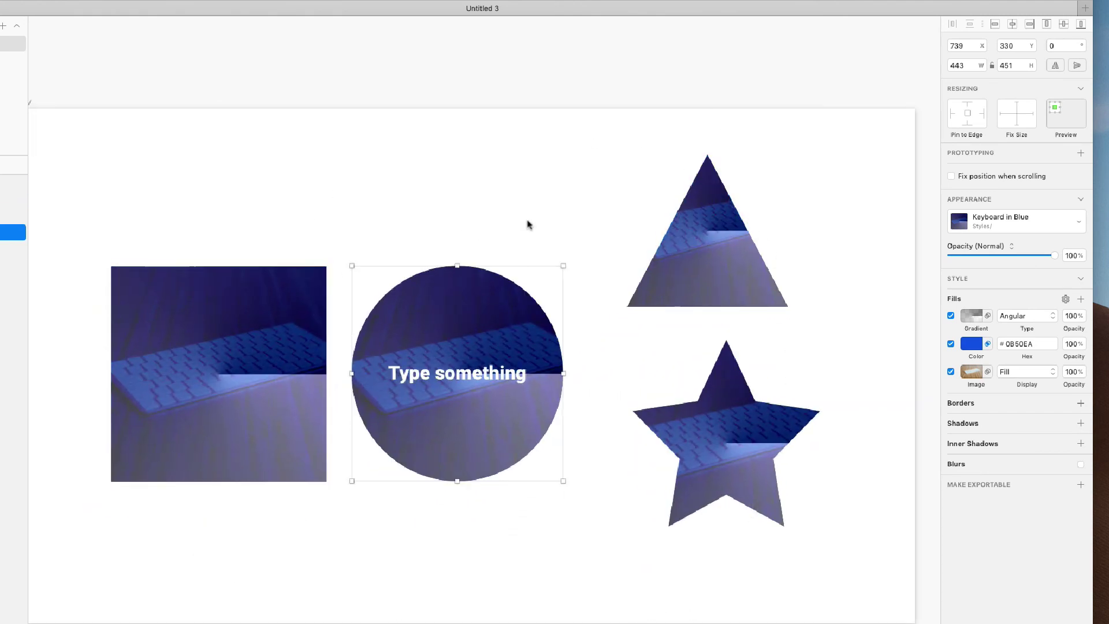
click(527, 250)
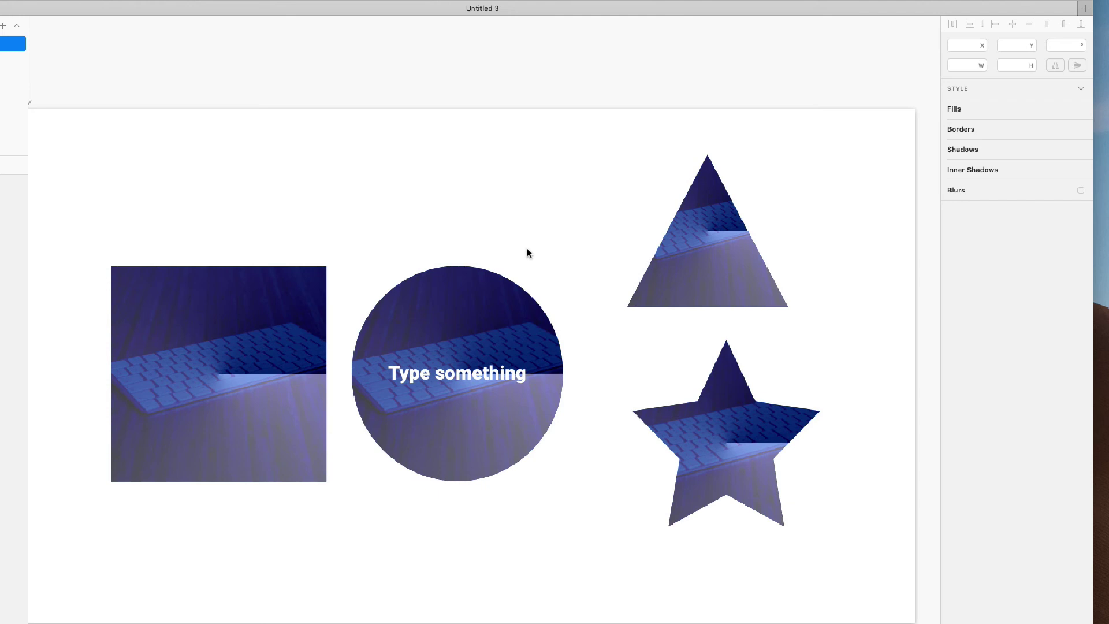
scroll(458, 310, up, 2)
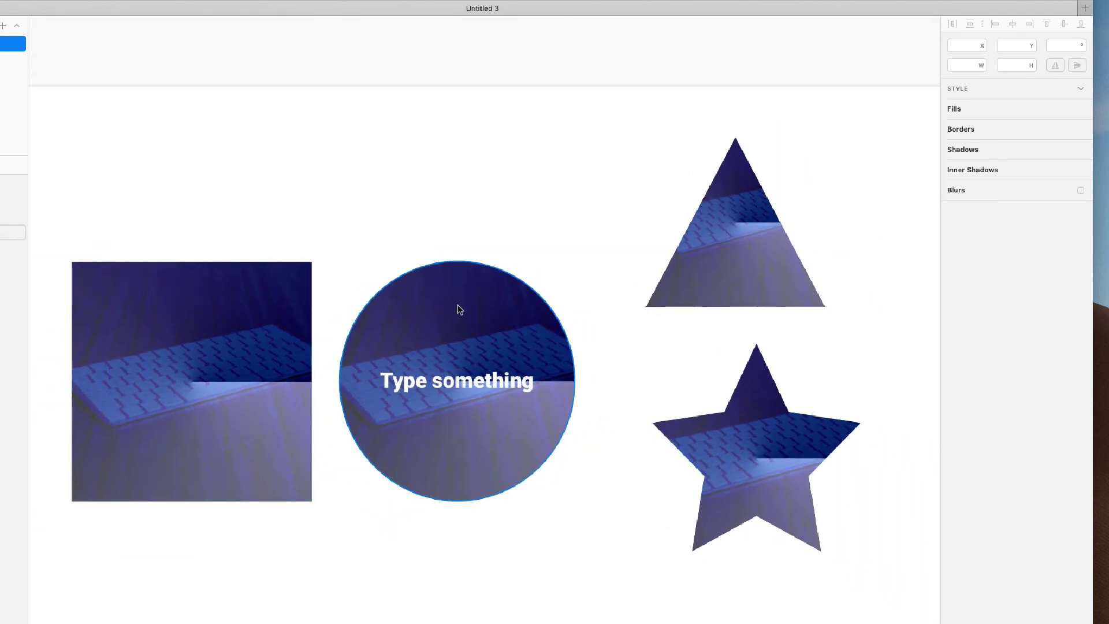
- Disable the circle's keyboard image fill and its angular gradient fill, leaving only the blue color fill enabled
click(460, 310)
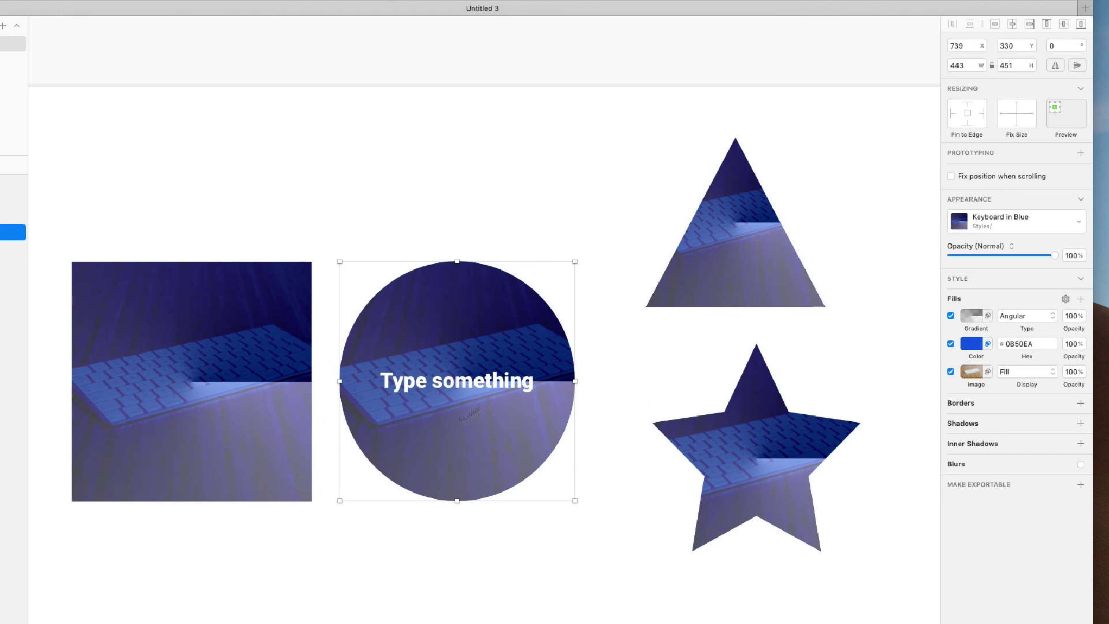
click(952, 372)
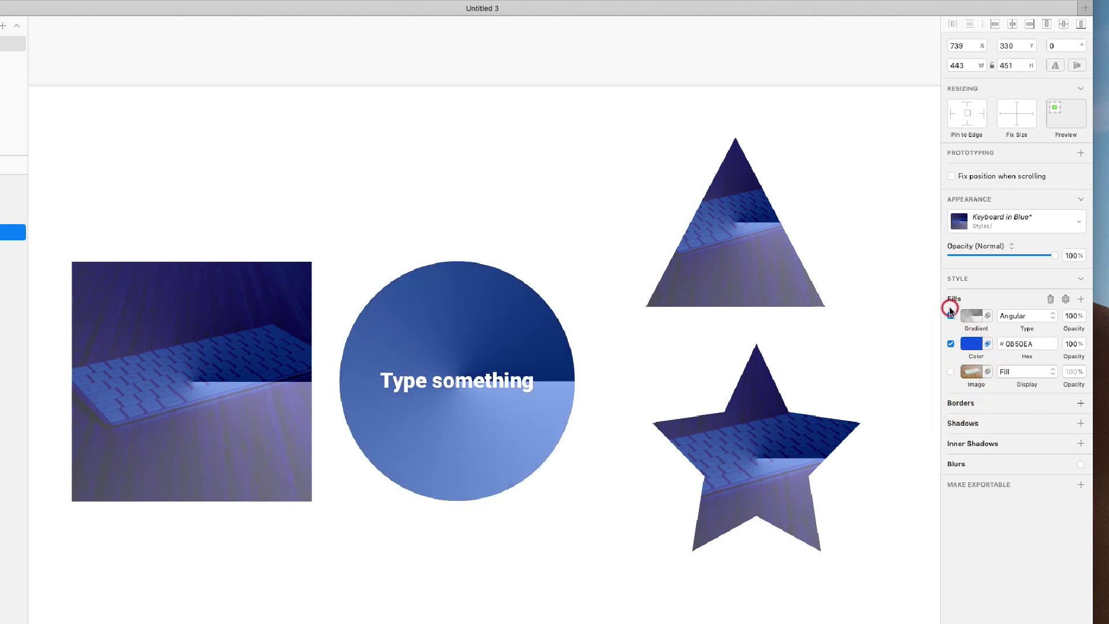
click(951, 316)
click(1006, 316)
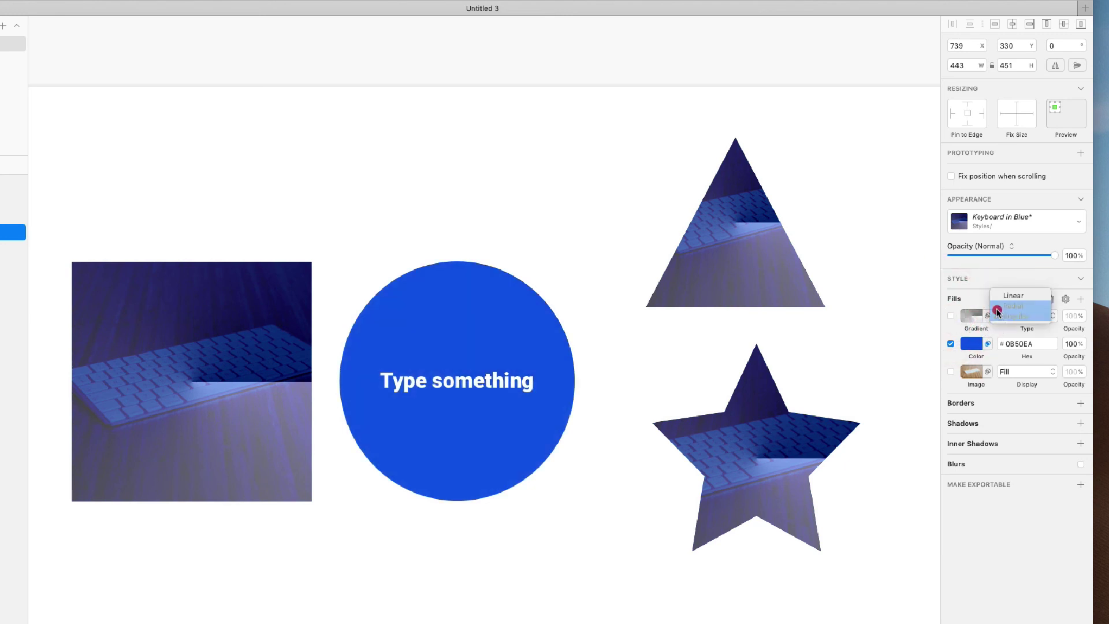
click(968, 325)
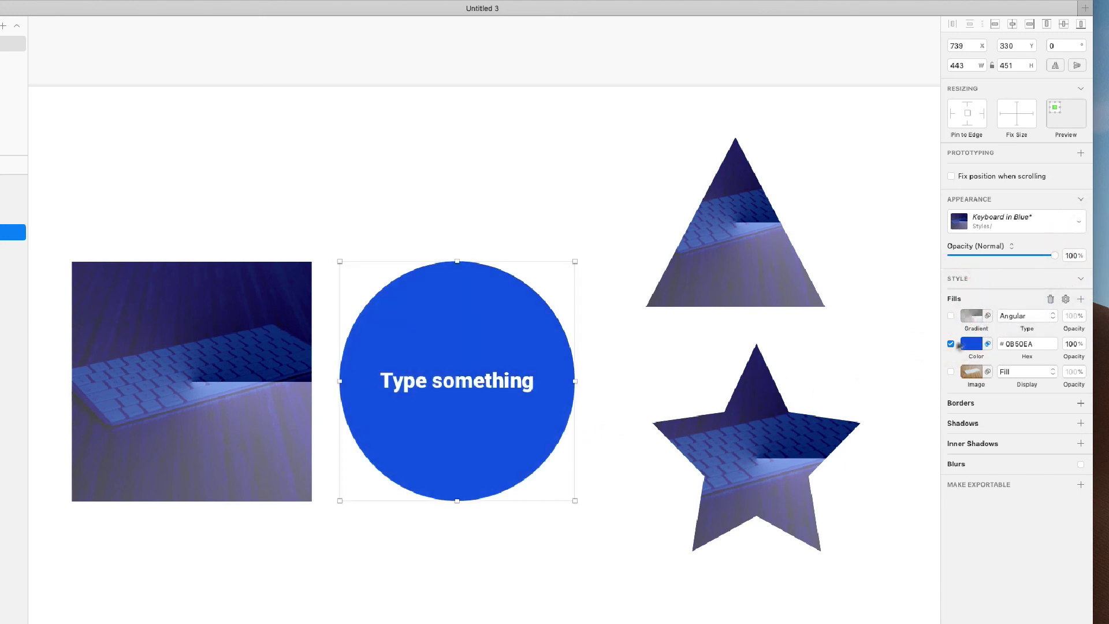
click(951, 316)
click(951, 316)
click(951, 316)
click(951, 316)
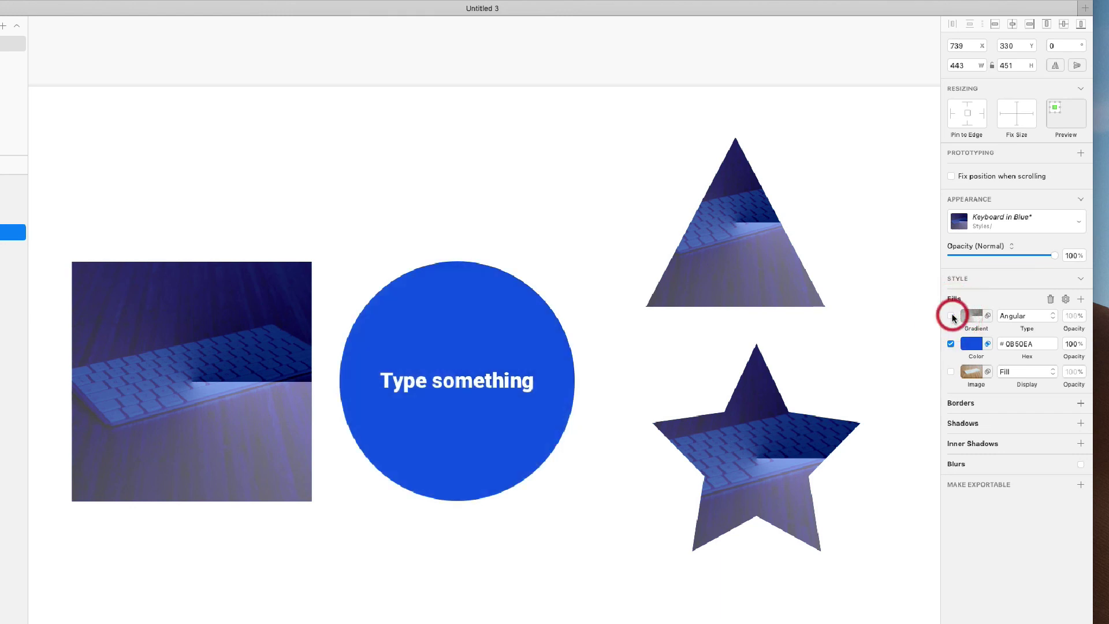
click(951, 316)
click(951, 316)
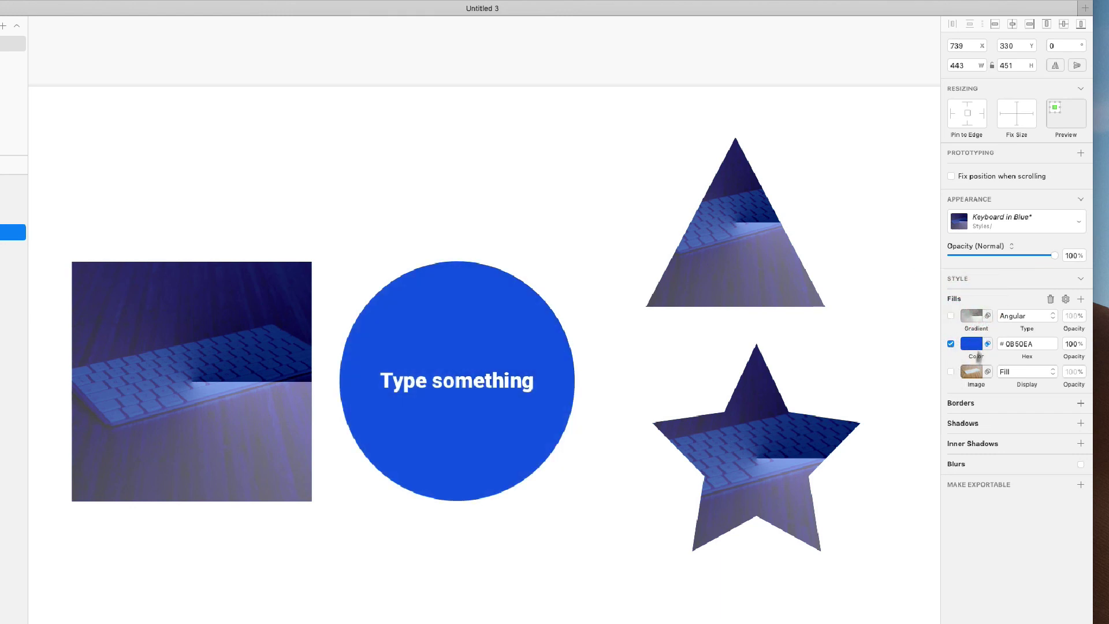
- Update the Keyboard in Blue layer style with the circle's solid blue look and check every shape on the artboard
click(995, 220)
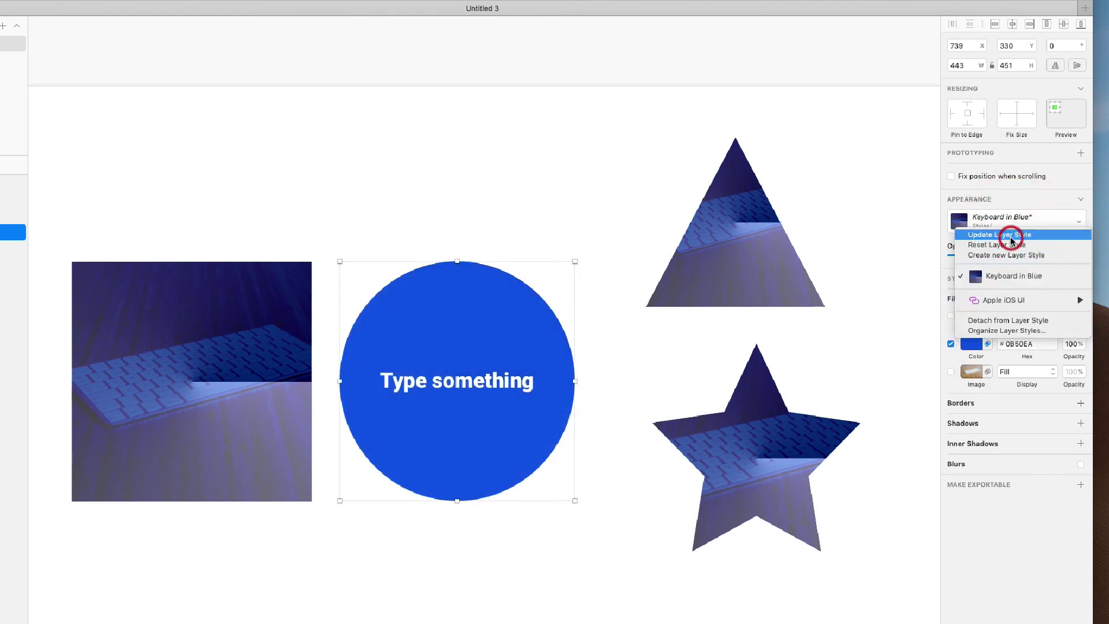
click(1010, 238)
click(564, 203)
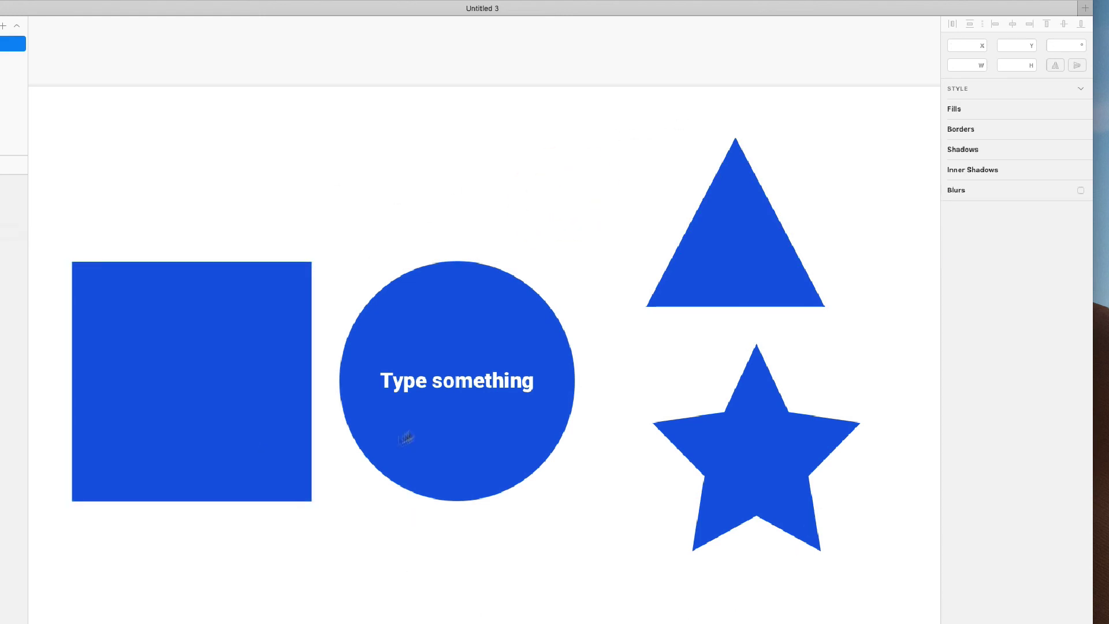
scroll(452, 364, left, 2)
scroll(452, 364, down, 1)
scroll(452, 365, down, 4)
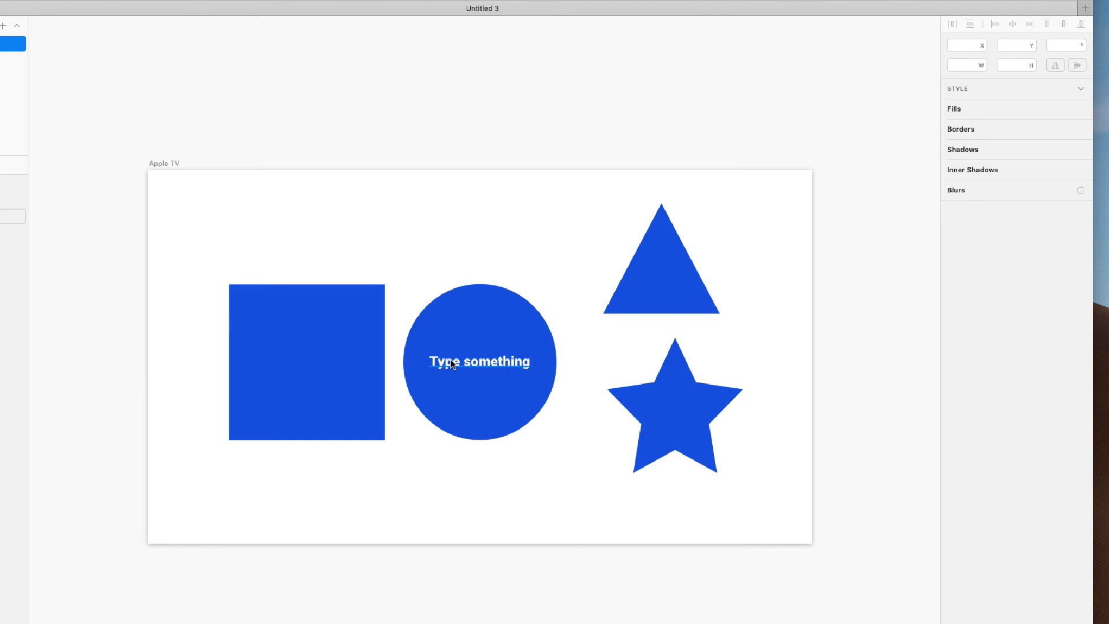
scroll(451, 360, up, 5)
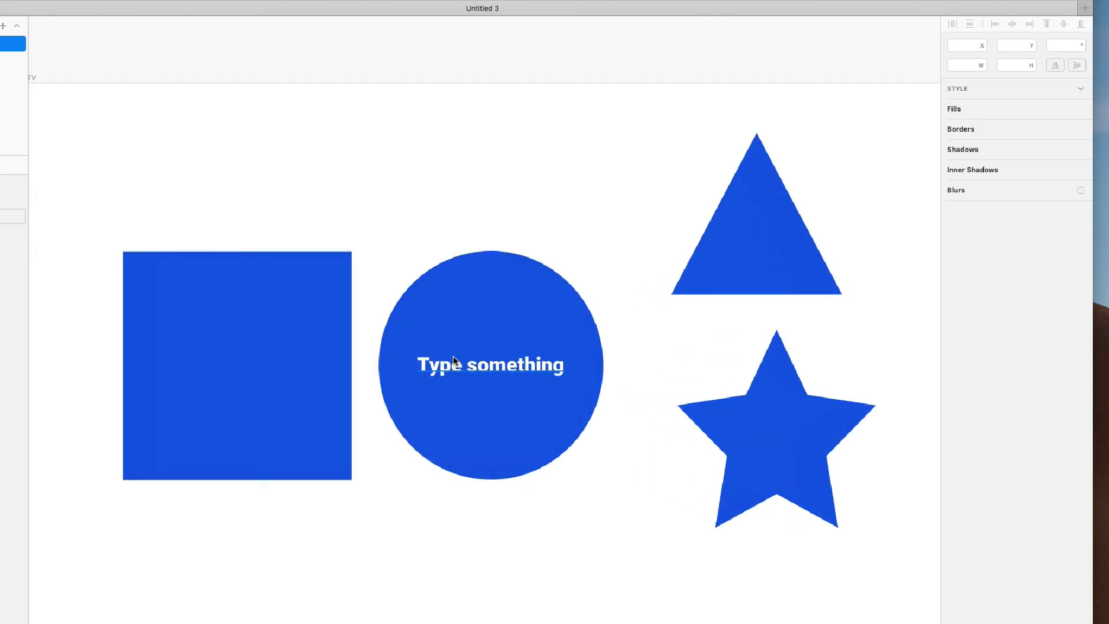
scroll(452, 358, down, 3)
click(531, 143)
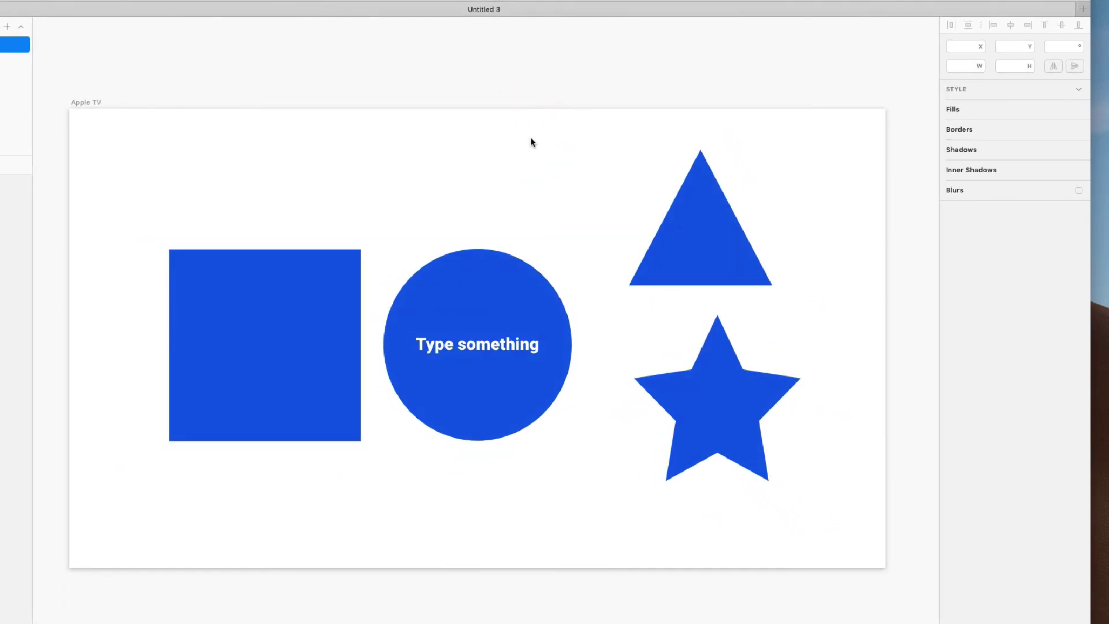